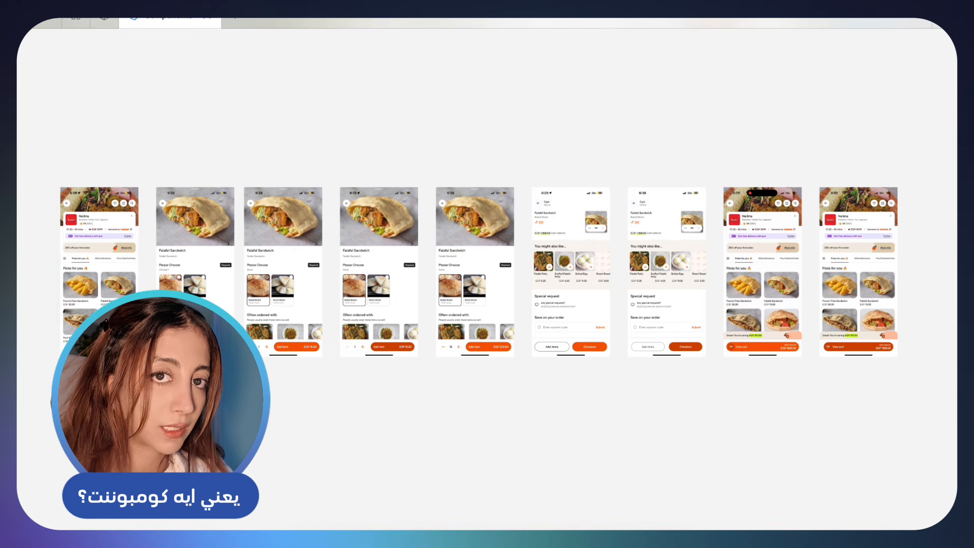
Draw a freehand loop around the bright orange View cart button on the restaurant screenshot with the EGP 297.00 savings banner
click(791, 330)
click(539, 396)
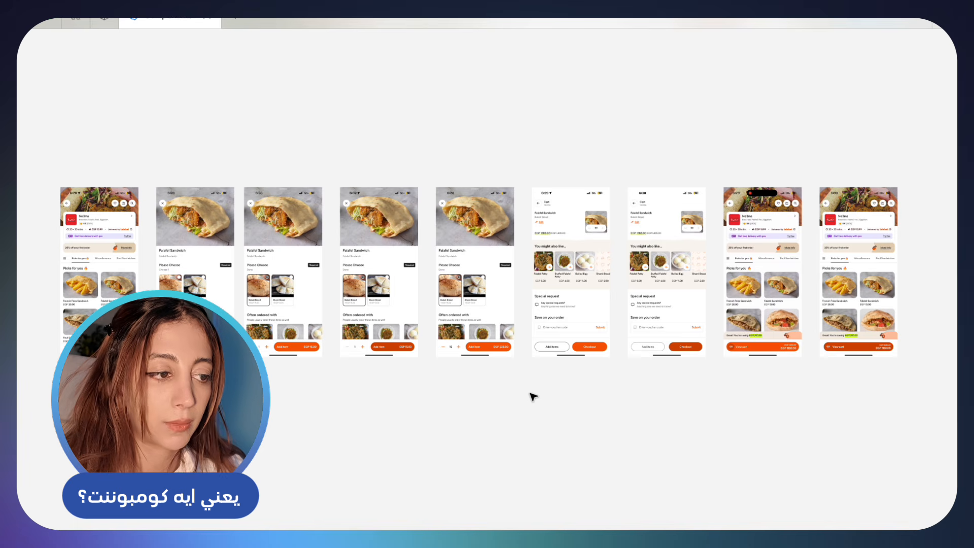
scroll(533, 396, up, 5)
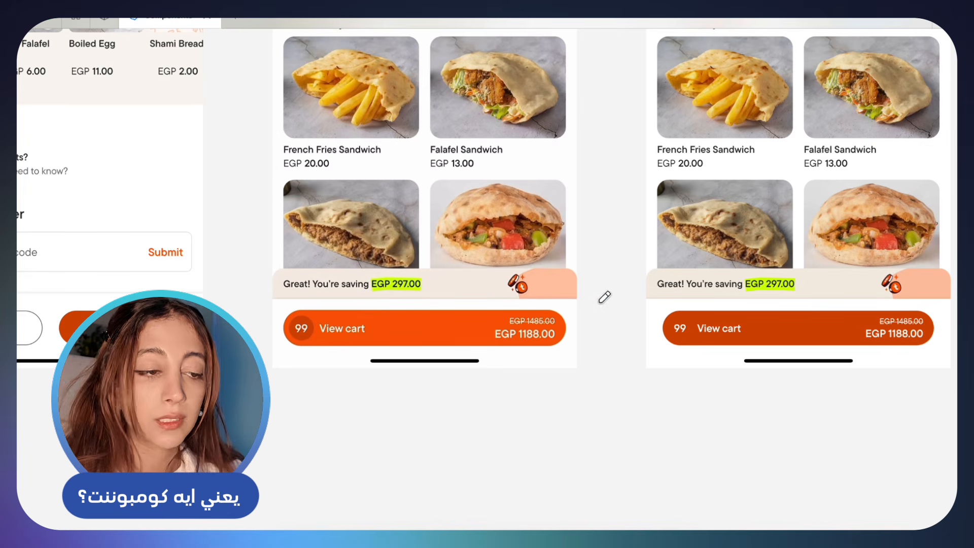
mouse_move(601, 301)
mouse_down()
mouse_move(314, 306)
mouse_move(329, 371)
mouse_up()
mouse_move(391, 370)
mouse_down()
mouse_move(574, 340)
mouse_move(595, 304)
mouse_up()
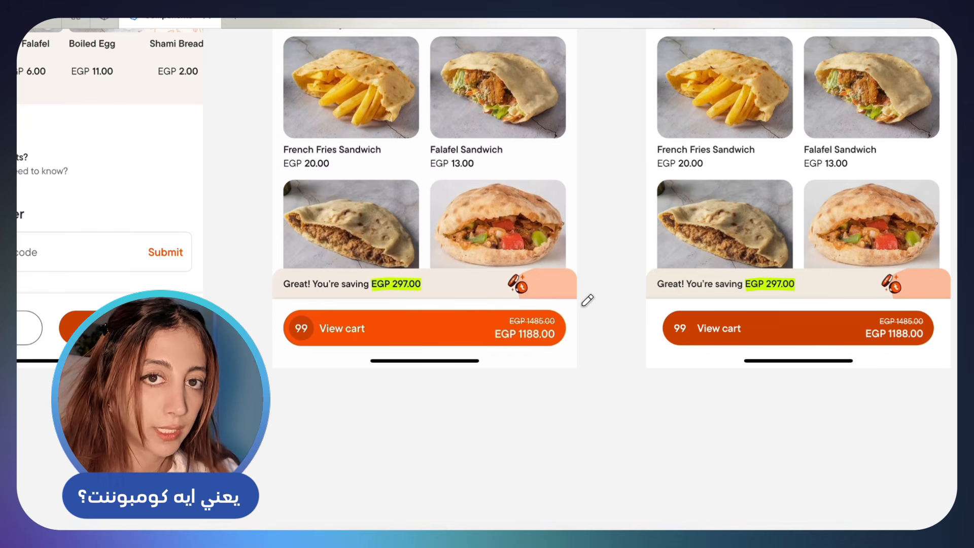
mouse_move(584, 305)
mouse_down()
mouse_move(254, 309)
mouse_move(529, 371)
mouse_move(587, 322)
mouse_move(345, 292)
mouse_move(257, 339)
mouse_up()
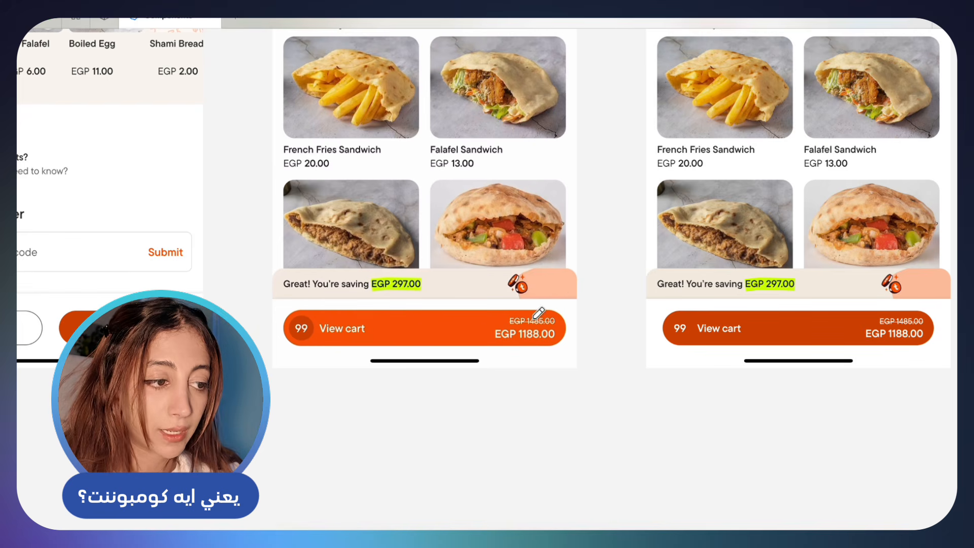
mouse_move(593, 313)
mouse_down()
mouse_move(319, 317)
mouse_move(257, 345)
mouse_move(562, 336)
mouse_up()
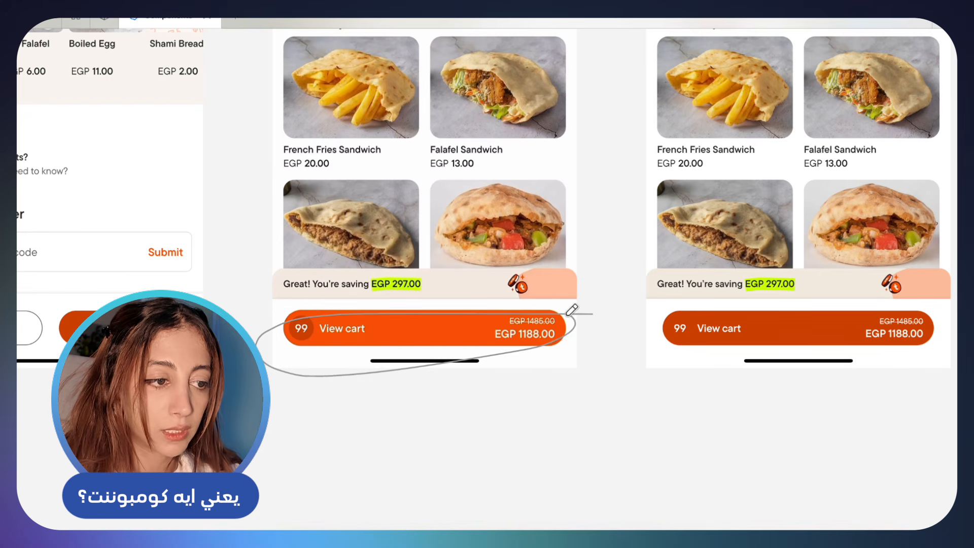
Draw a freehand loop around the Add items and Checkout buttons on the cart screenshot with the bright orange Checkout button
scroll(572, 310, left, 10)
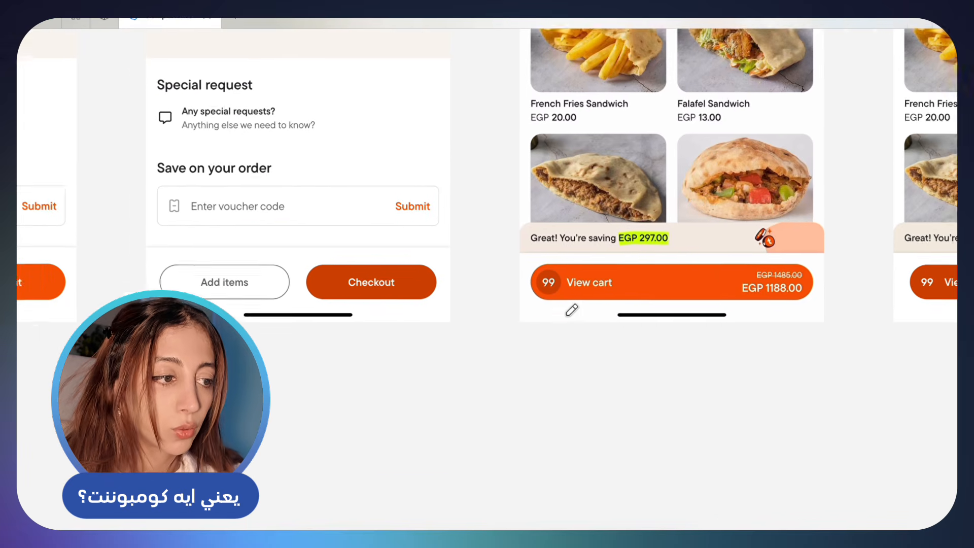
scroll(505, 305, left, 3)
scroll(396, 311, up, 3)
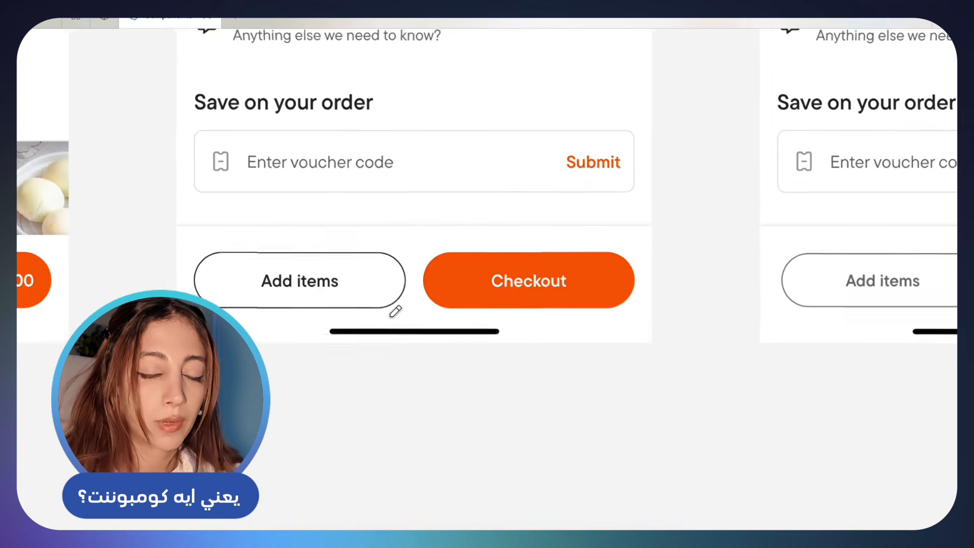
mouse_move(660, 311)
mouse_down()
mouse_move(662, 289)
mouse_move(576, 226)
mouse_move(292, 191)
mouse_move(180, 221)
mouse_move(191, 304)
mouse_move(311, 351)
mouse_move(480, 346)
mouse_move(647, 322)
mouse_move(648, 277)
mouse_move(605, 254)
mouse_move(382, 241)
mouse_move(242, 246)
mouse_move(198, 279)
mouse_move(226, 331)
mouse_move(327, 352)
mouse_move(498, 360)
mouse_move(616, 326)
mouse_move(638, 303)
mouse_move(639, 257)
mouse_up()
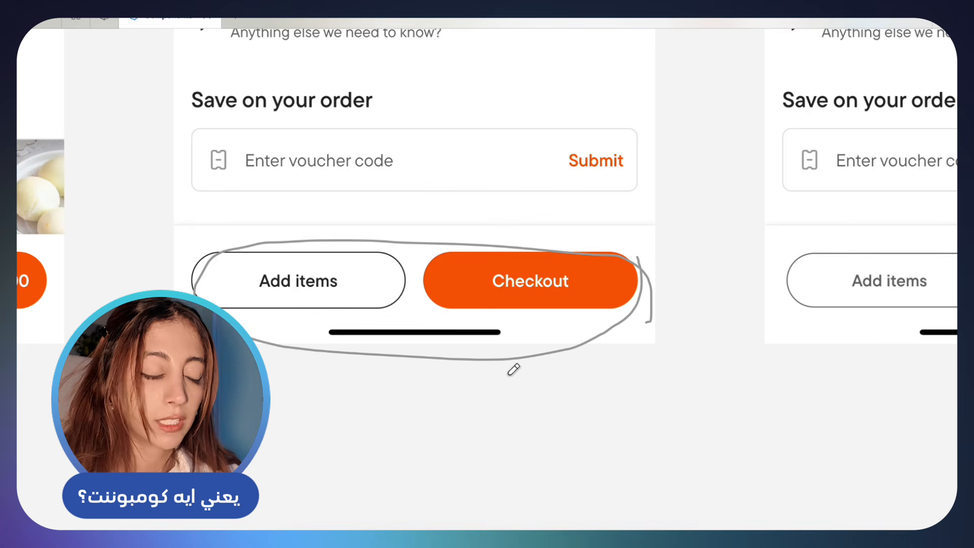
Mark the Add item label and the EGP 225.00 price on the Falafel Sandwich screenshot with short freehand strokes beneath them
scroll(500, 367, left, 4)
scroll(506, 362, down, 3)
scroll(505, 360, right, 4)
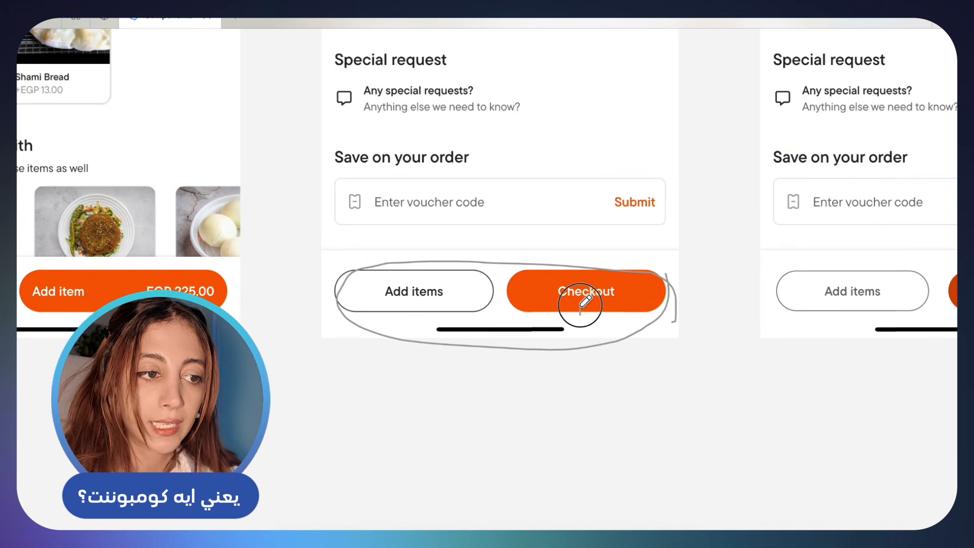
scroll(159, 264, left, 2)
scroll(158, 265, down, 1)
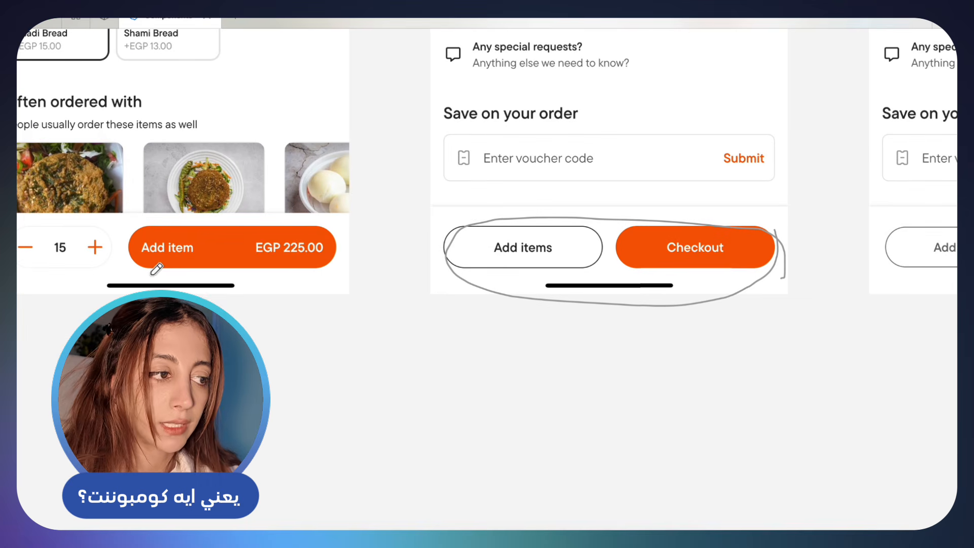
drag(286, 271, 287, 276)
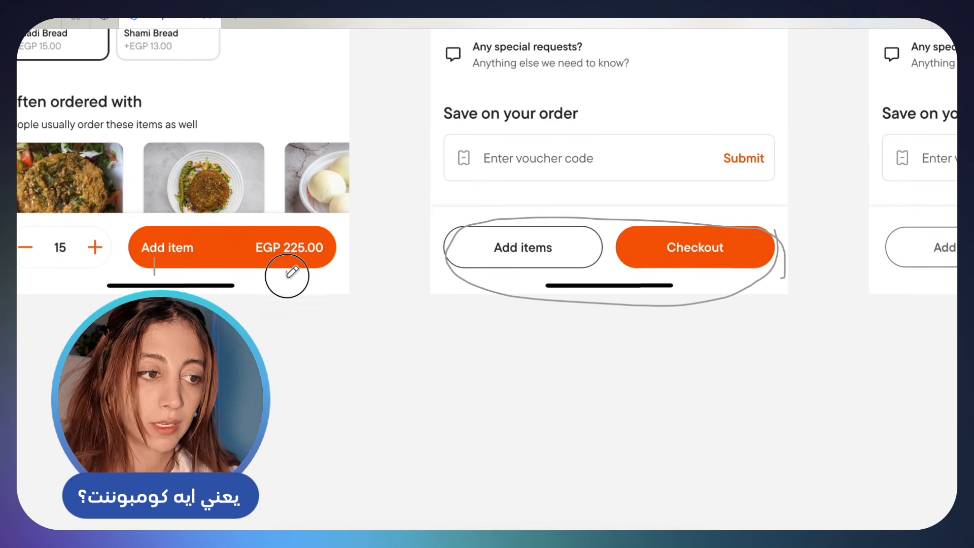
Try extra freehand marks around the cart screenshot's Add items and Checkout buttons and undo them
mouse_move(528, 254)
mouse_down()
mouse_move(576, 226)
mouse_move(422, 262)
mouse_move(528, 309)
mouse_move(615, 231)
mouse_up()
key(ctrl+z)
key(ctrl+z)
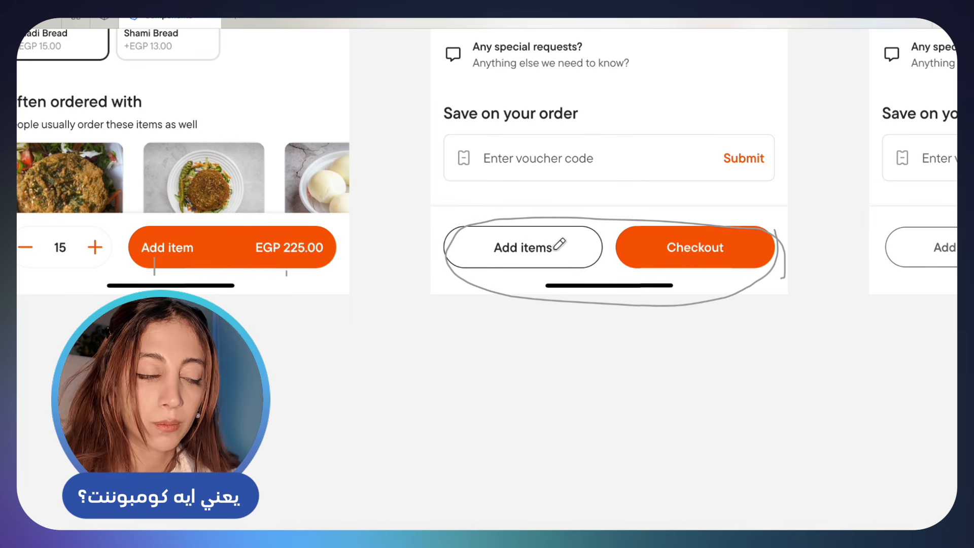
mouse_move(497, 296)
mouse_down()
mouse_move(507, 272)
mouse_move(498, 290)
mouse_up()
key(ctrl+z)
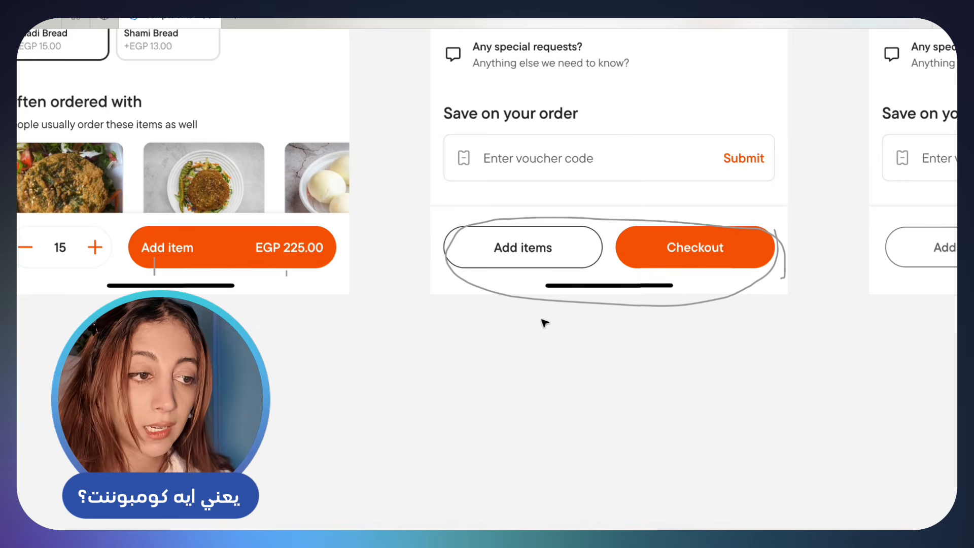
Compare the circled Add items and Checkout buttons with the View cart button on the restaurant screenshot
click(530, 296)
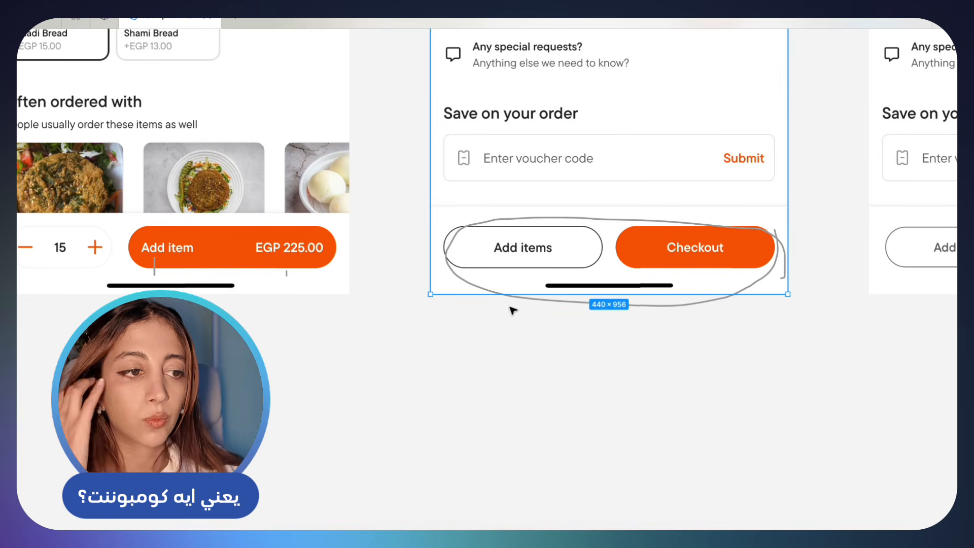
click(545, 301)
scroll(545, 301, down, 5)
scroll(546, 301, right, 2)
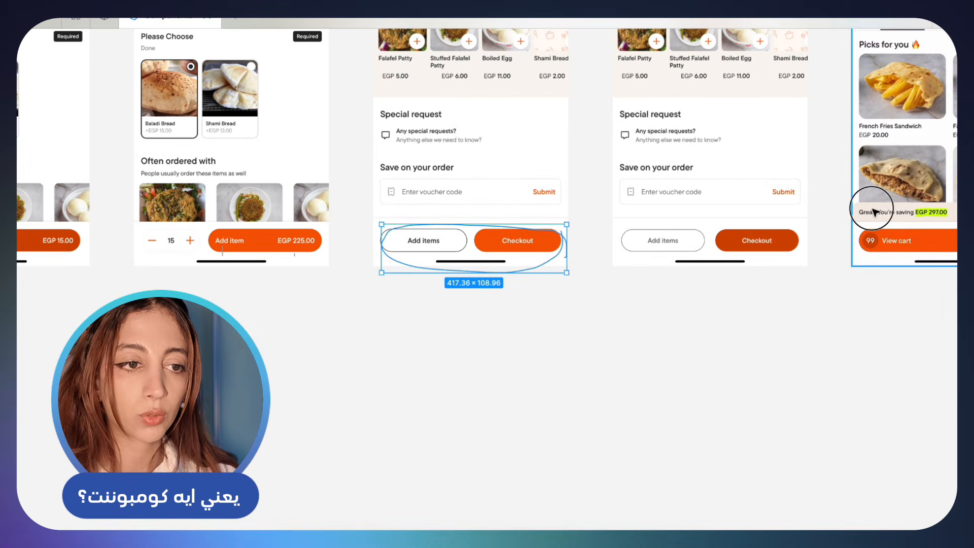
drag(871, 210, 687, 224)
scroll(537, 226, up, 4)
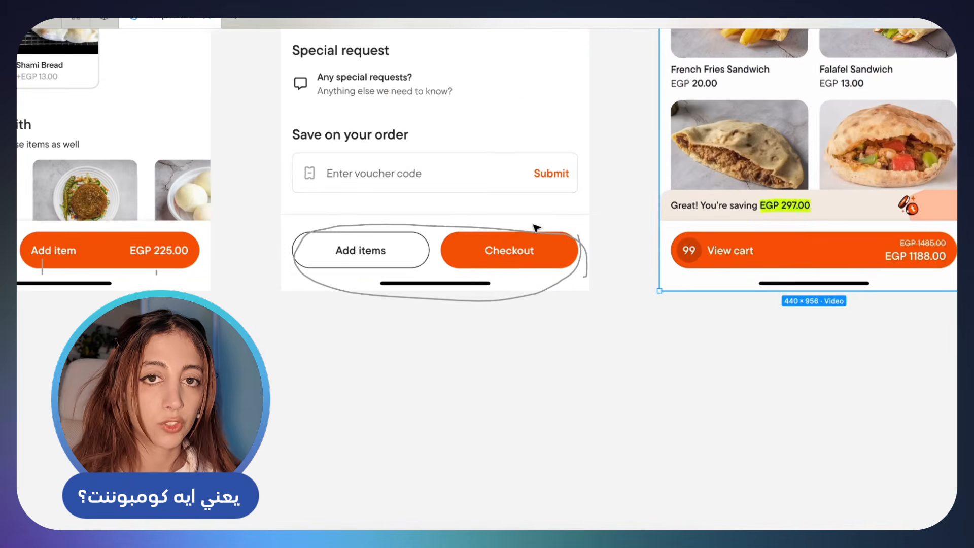
Circle the Ne3ma restaurant card and its arrow freehand, and underline the cuisine line on the first screenshot
scroll(537, 226, down, 6)
scroll(405, 208, left, 10)
scroll(252, 188, up, 5)
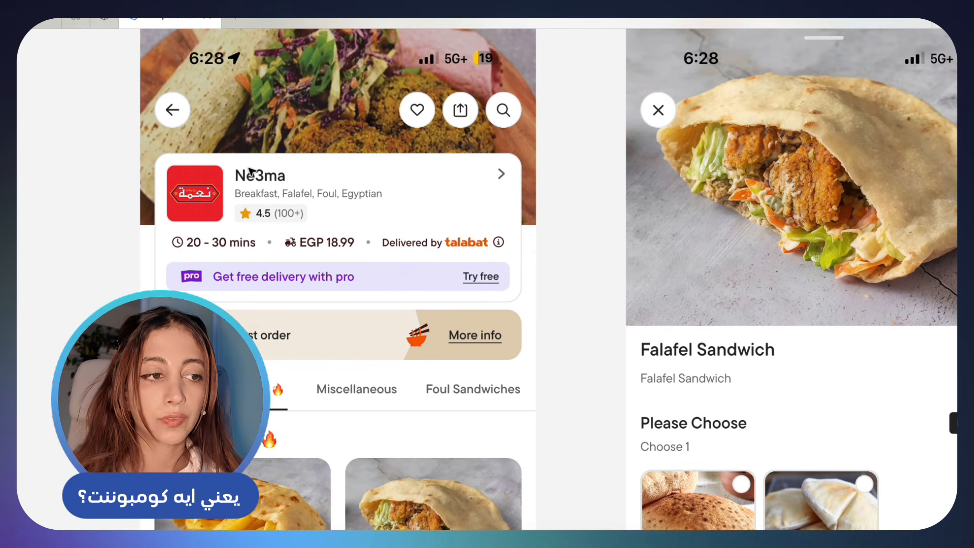
mouse_move(191, 136)
mouse_down()
mouse_move(163, 138)
mouse_move(124, 204)
mouse_move(123, 285)
mouse_move(242, 305)
mouse_move(410, 294)
mouse_move(524, 301)
mouse_move(539, 232)
mouse_move(538, 141)
mouse_move(413, 124)
mouse_move(189, 127)
mouse_up()
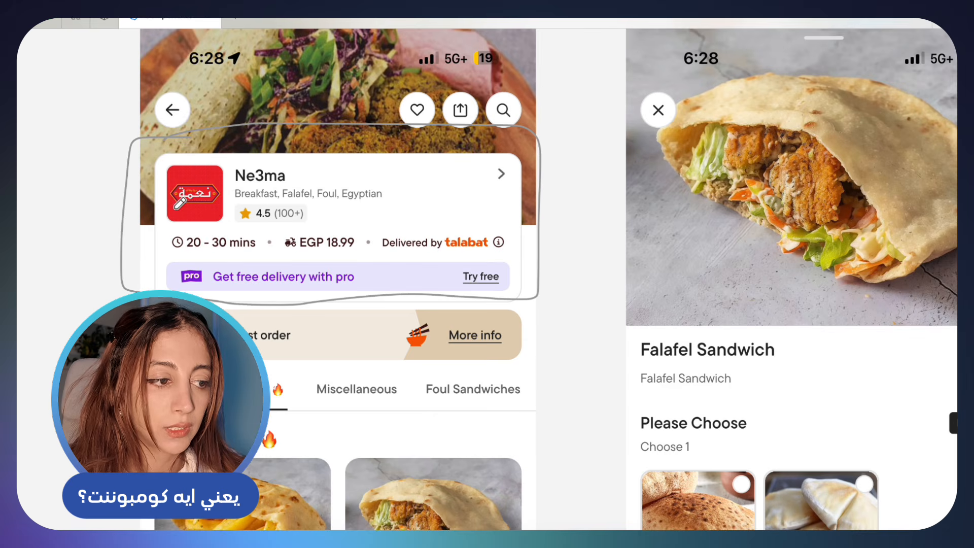
drag(239, 200, 384, 200)
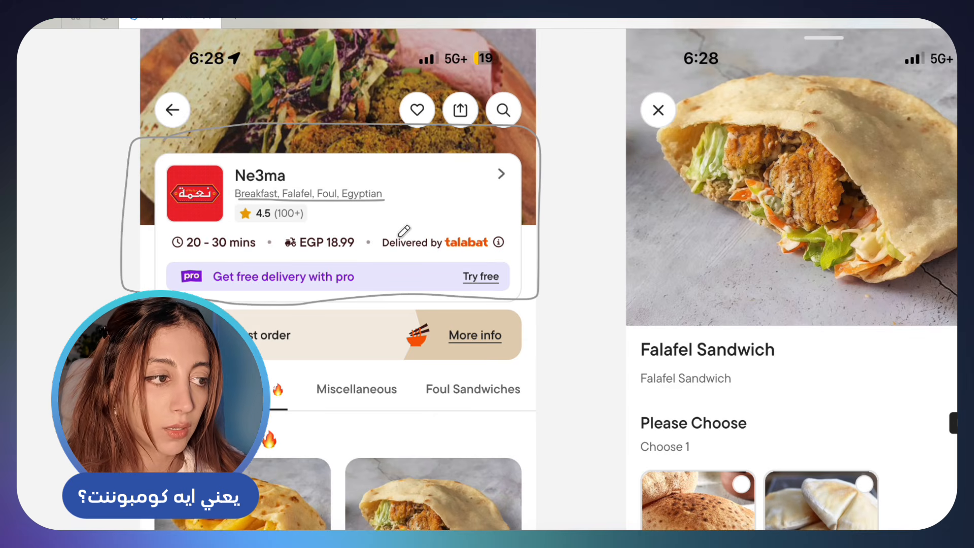
mouse_move(505, 161)
mouse_down()
mouse_move(488, 173)
mouse_move(508, 183)
mouse_move(507, 163)
mouse_up()
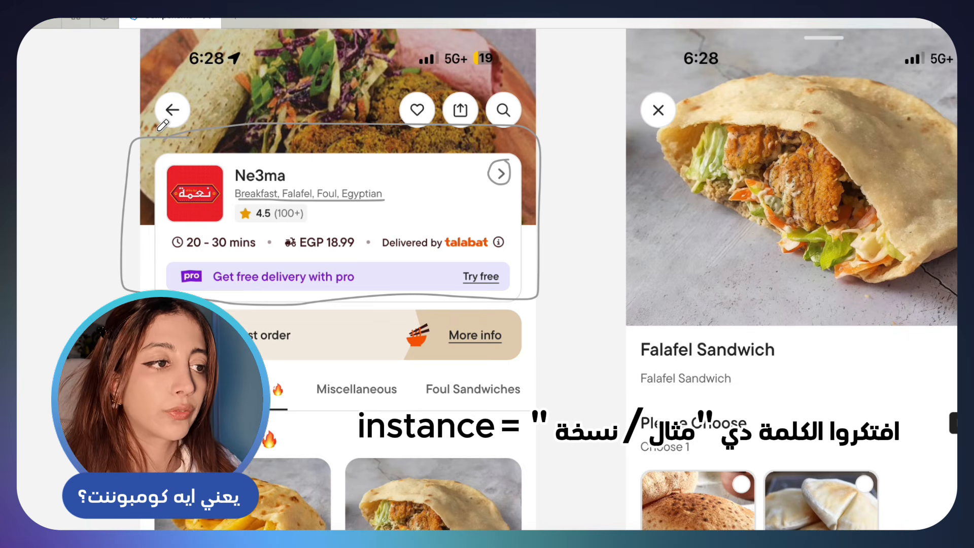
Try a different fill hue on the Default variant of the BUTTON component and undo the colour change
scroll(163, 125, down, 8)
scroll(162, 126, up, 14)
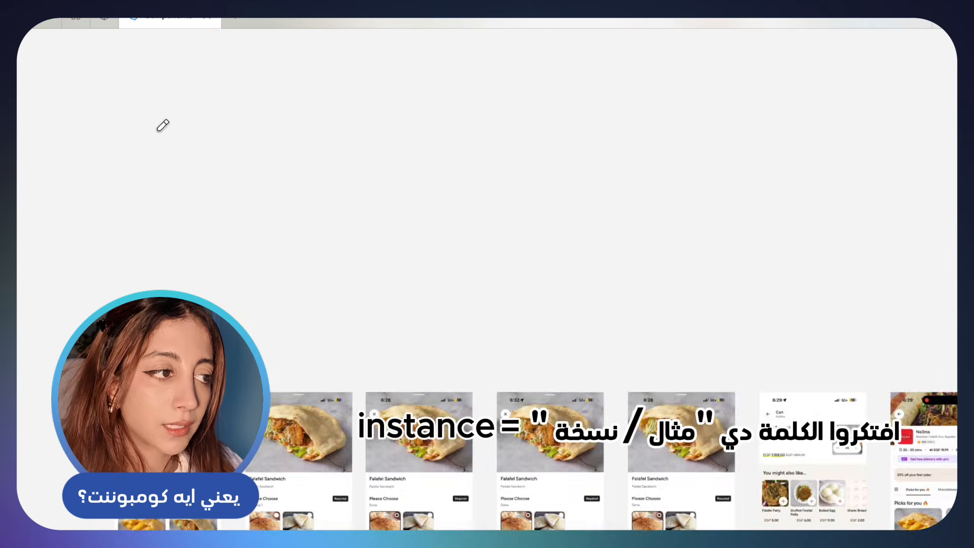
scroll(162, 124, up, 5)
scroll(161, 125, up, 8)
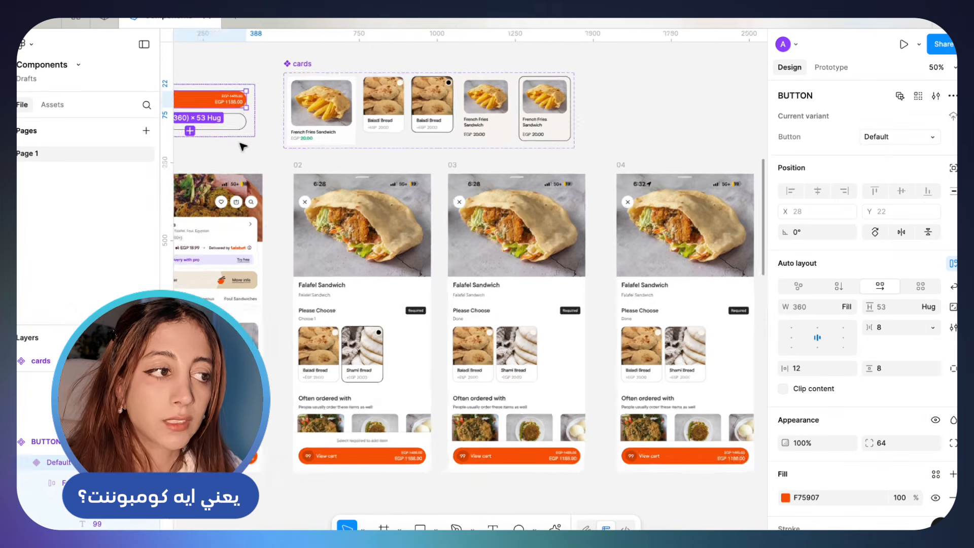
scroll(240, 144, down, 5)
scroll(240, 144, left, 2)
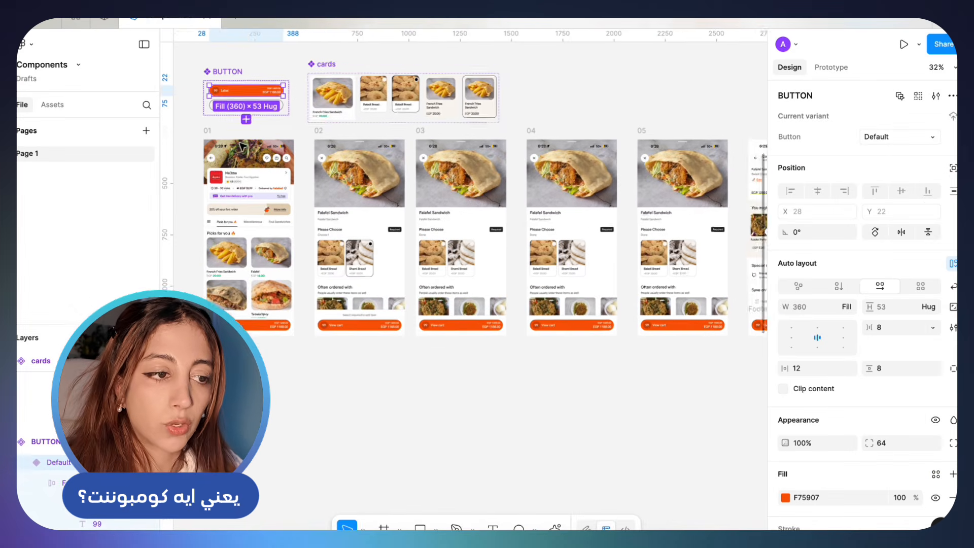
click(786, 496)
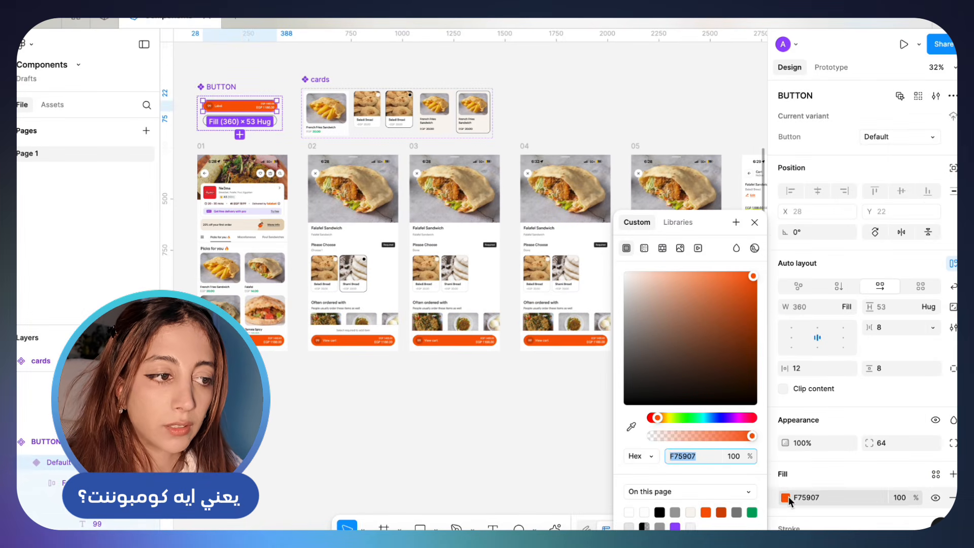
drag(658, 419, 725, 417)
key(ctrl+z)
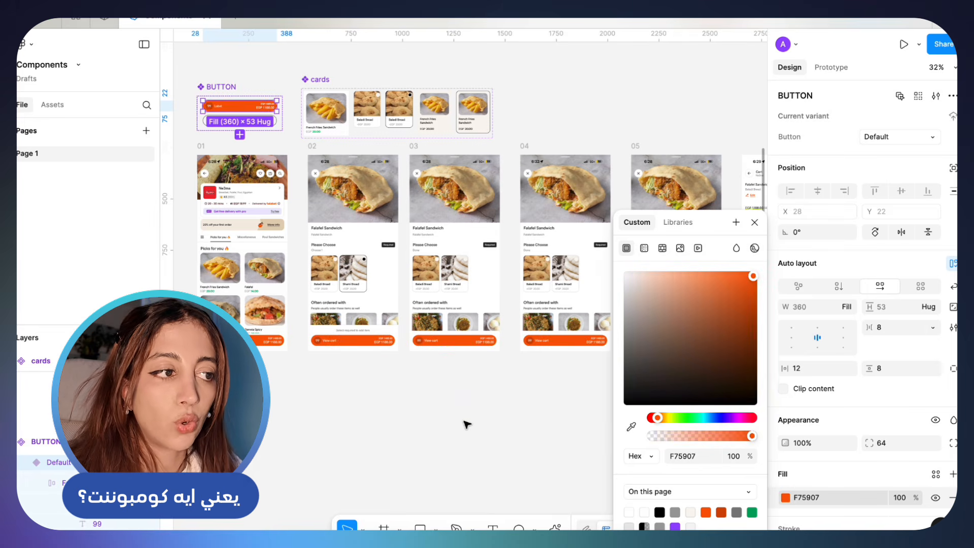
click(467, 425)
Hide the interface and compare the reference screenshots with the component-built screens and their repeated View cart buttons
scroll(467, 425, down, 1)
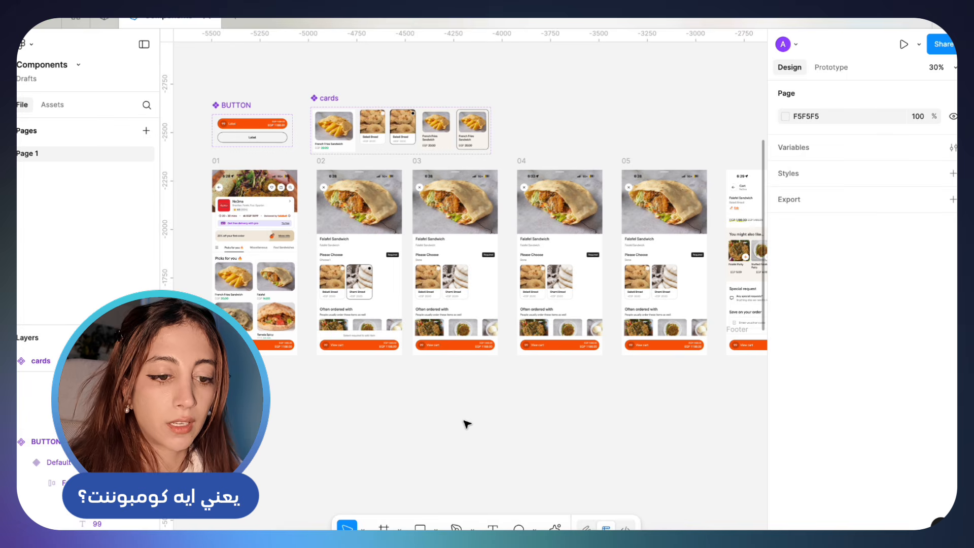
key(ctrl+backslash)
scroll(476, 435, down, 3)
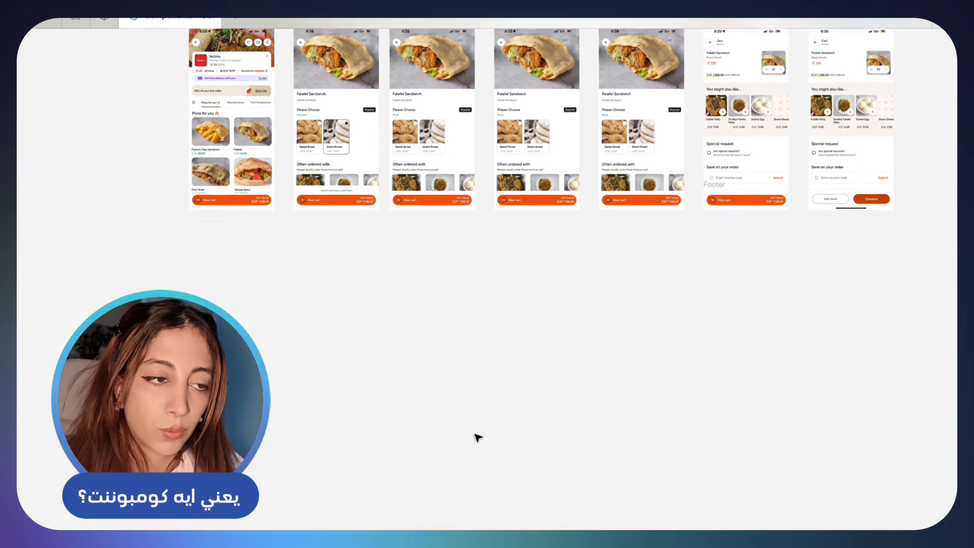
scroll(616, 239, up, 2)
scroll(615, 239, down, 2)
scroll(615, 241, down, 3)
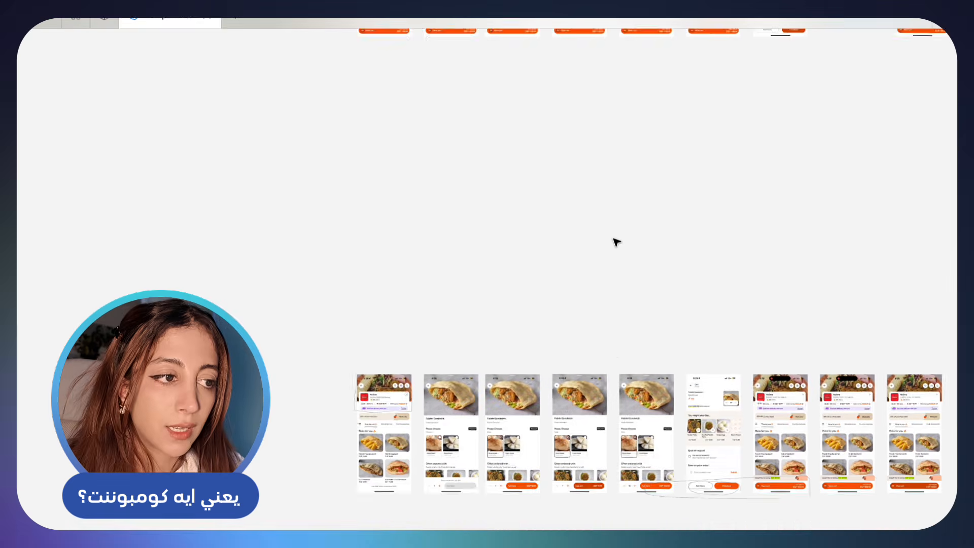
scroll(616, 242, down, 3)
scroll(609, 250, up, 6)
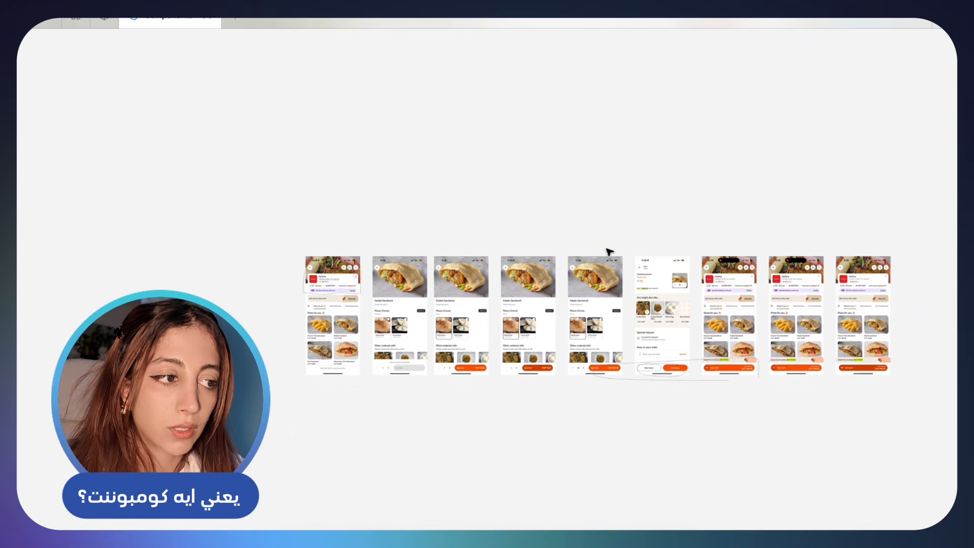
scroll(479, 183, up, 3)
scroll(479, 183, up, 2)
scroll(479, 183, left, 2)
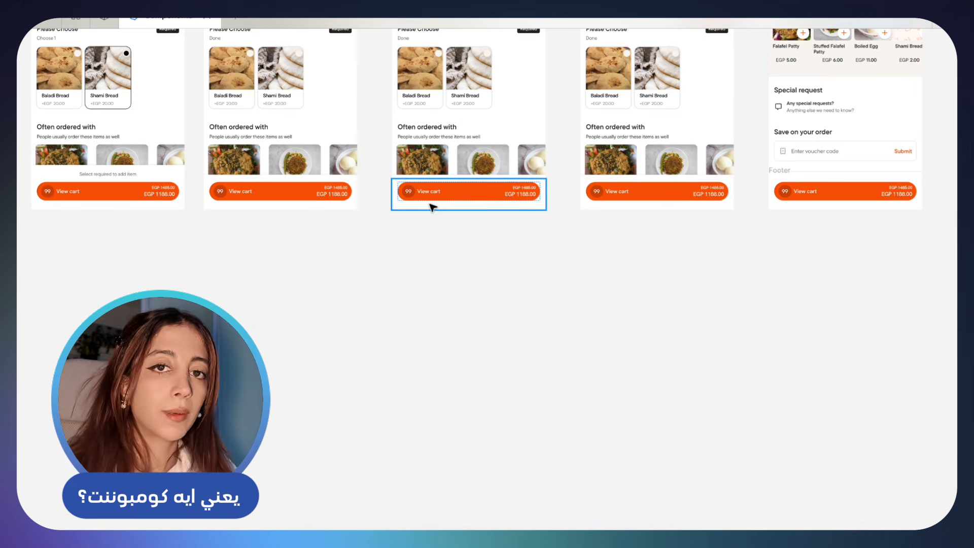
scroll(430, 209, down, 3)
scroll(431, 209, up, 1)
scroll(431, 209, left, 1)
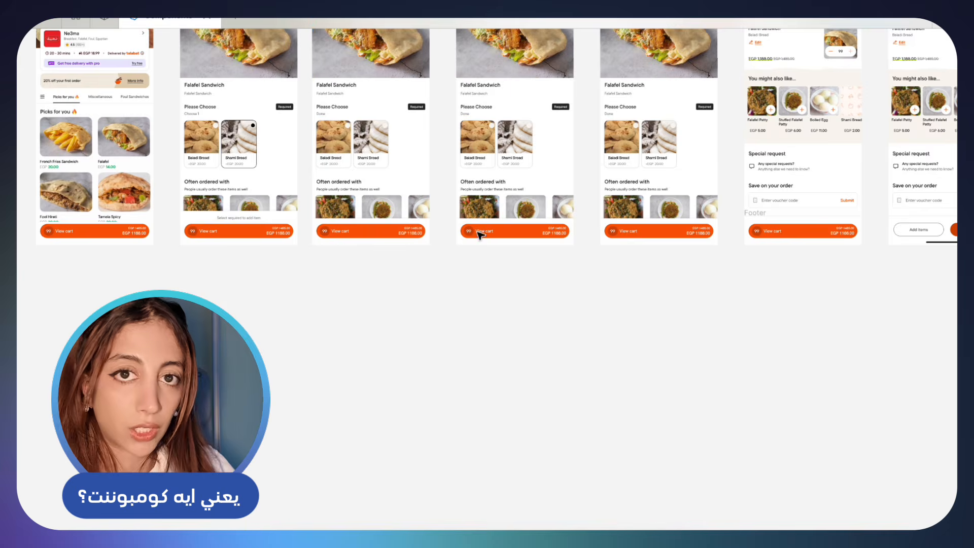
Inspect the View cart button on a Falafel Sandwich screen up close, with its spacing and the interface shown
scroll(546, 239, up, 5)
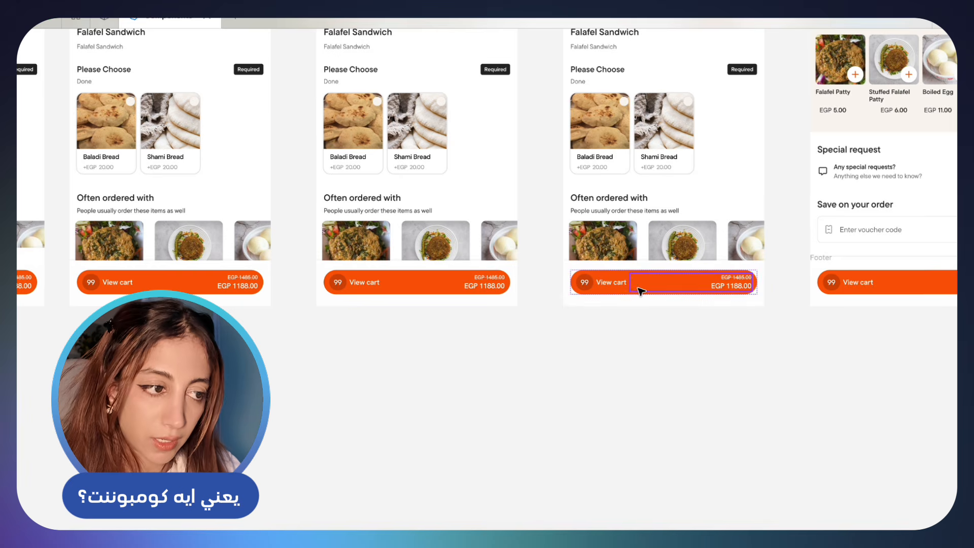
scroll(639, 289, up, 5)
scroll(546, 310, up, 2)
scroll(319, 302, up, 4)
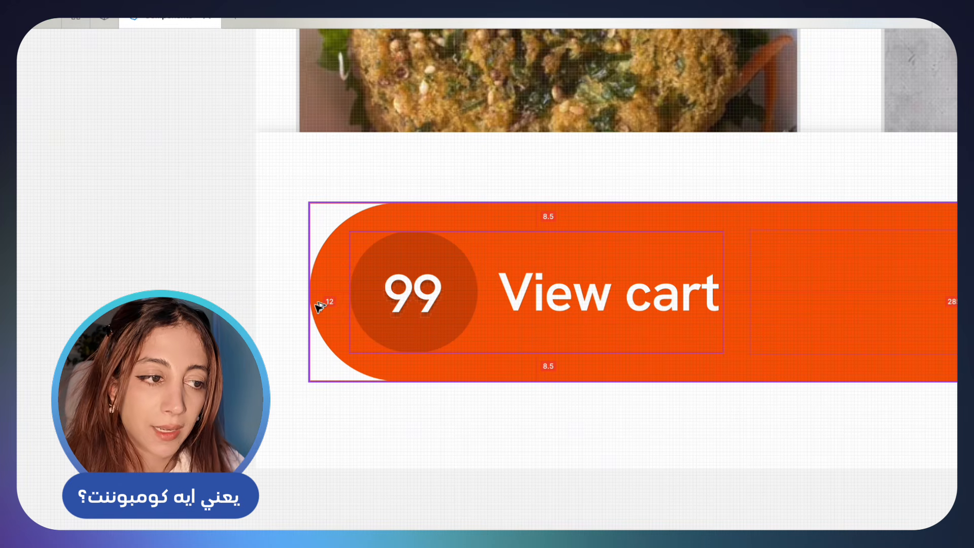
key(ctrl+backslash)
scroll(635, 372, down, 3)
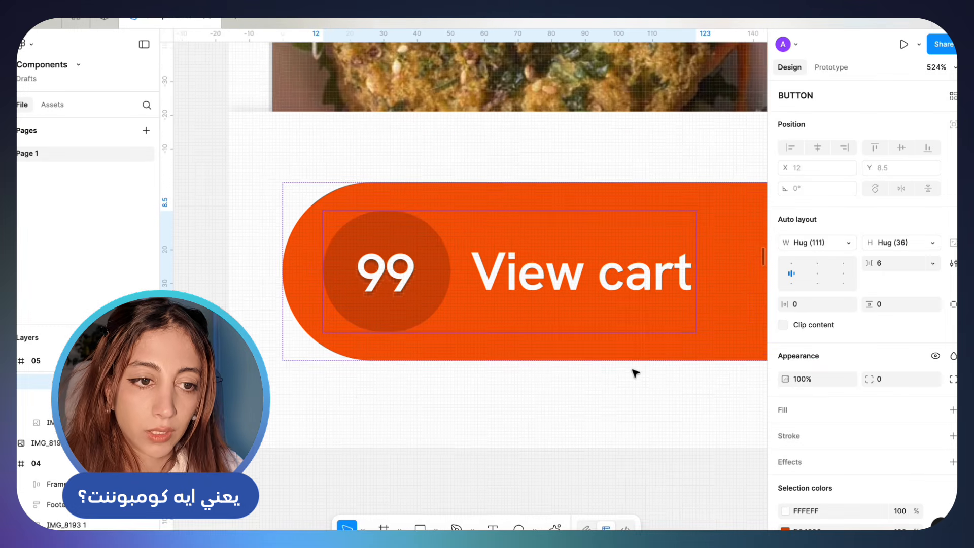
scroll(635, 373, right, 3)
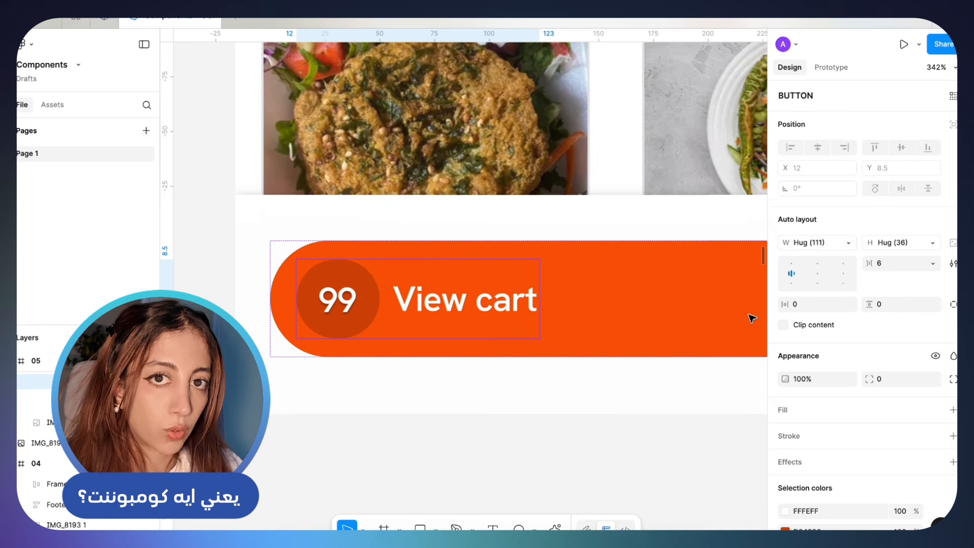
Set the horizontal padding of the View cart button instance on screen 05 to 24
click(561, 315)
scroll(561, 315, down, 1)
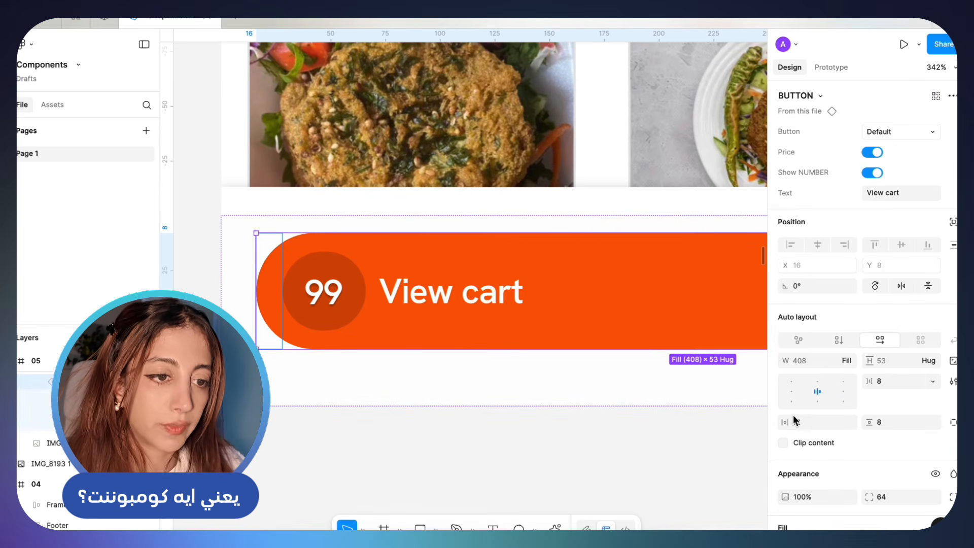
scroll(795, 420, down, 2)
click(812, 375)
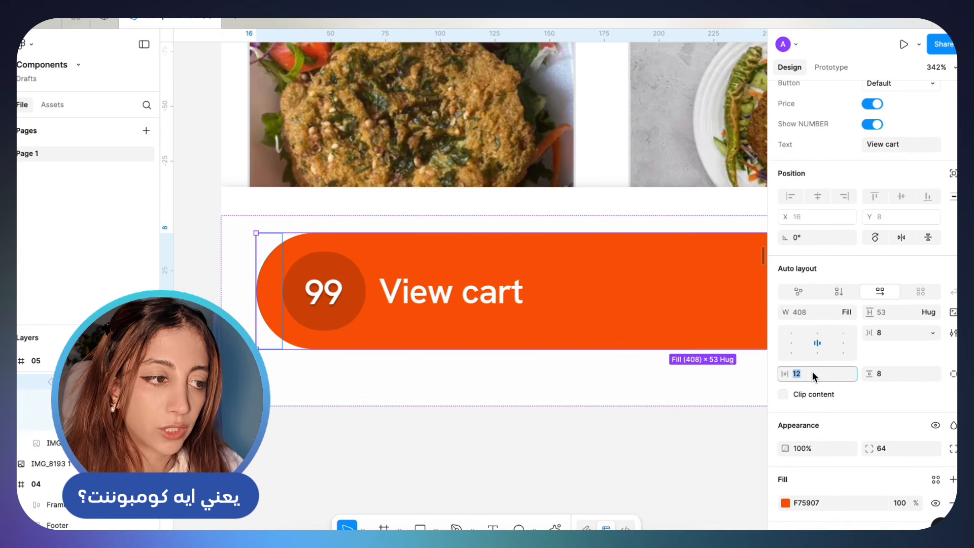
key(Return)
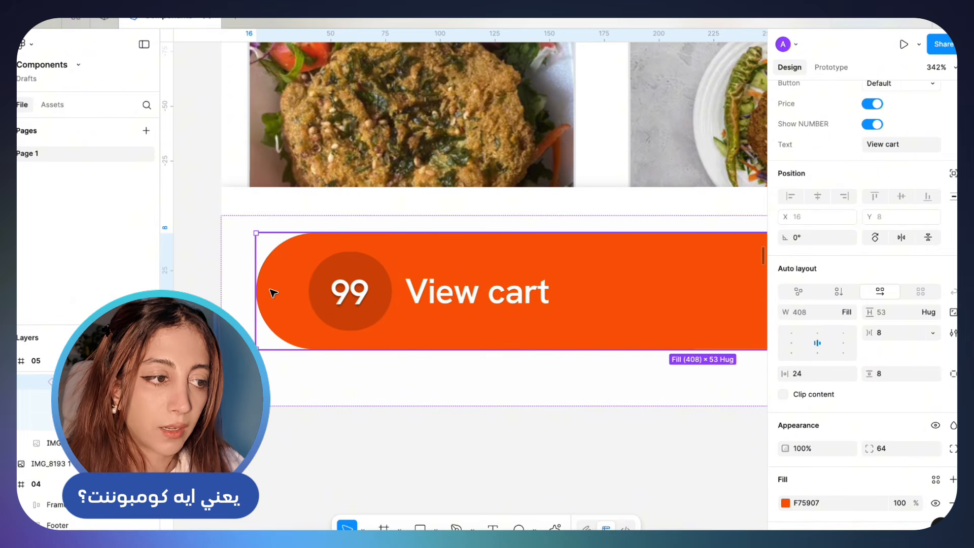
Try a short freehand pencil mark beside the View cart button's number badge and undo it
key(shift+p)
mouse_move(313, 292)
mouse_down()
mouse_move(281, 285)
mouse_move(238, 311)
mouse_move(337, 306)
mouse_up()
key(super+z)
Hide the interface and compare the View cart button's spacing across the Falafel Sandwich screens, marking the number badge freehand
key(ctrl+backslash)
scroll(327, 260, down, 10)
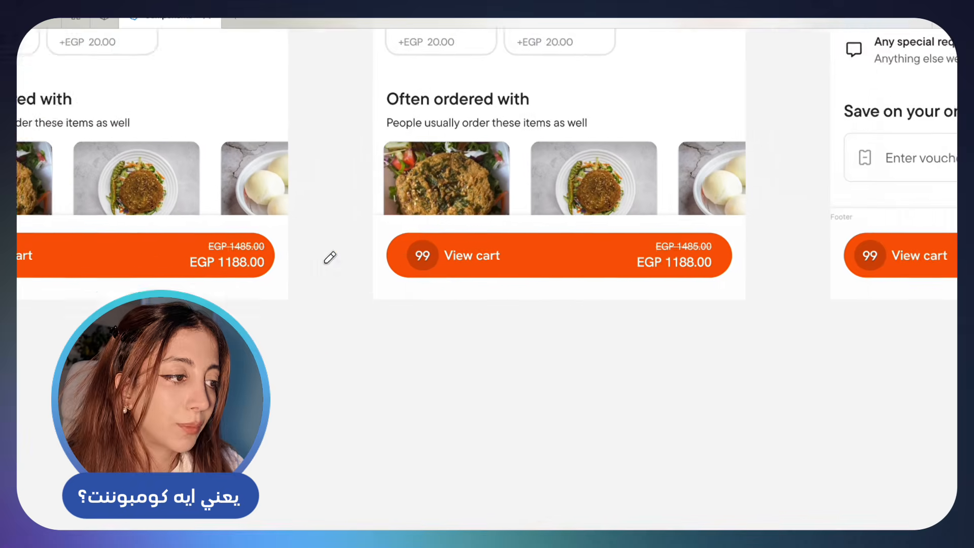
scroll(304, 256, right, 3)
scroll(553, 265, up, 5)
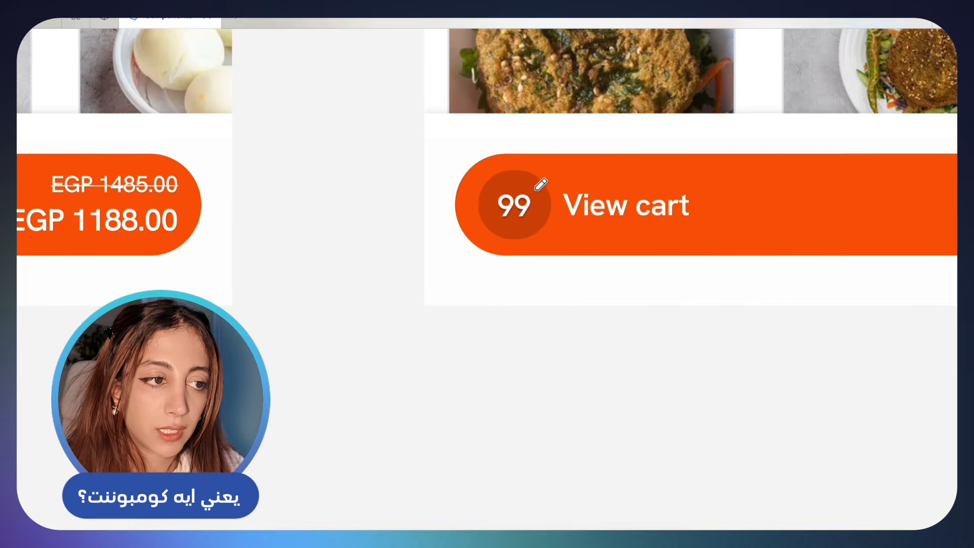
mouse_move(535, 184)
mouse_down()
mouse_move(506, 182)
mouse_move(448, 216)
mouse_move(500, 224)
mouse_up()
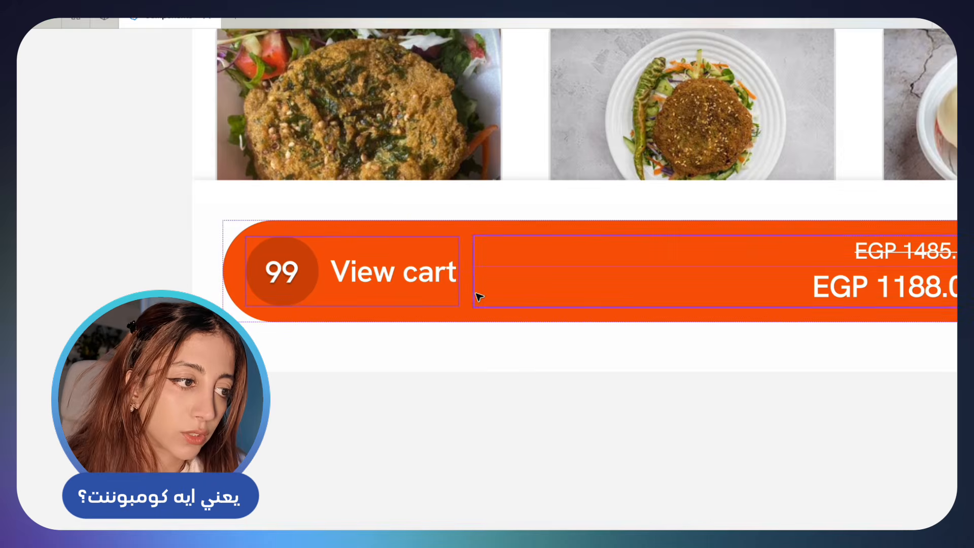
click(513, 293)
scroll(513, 293, down, 5)
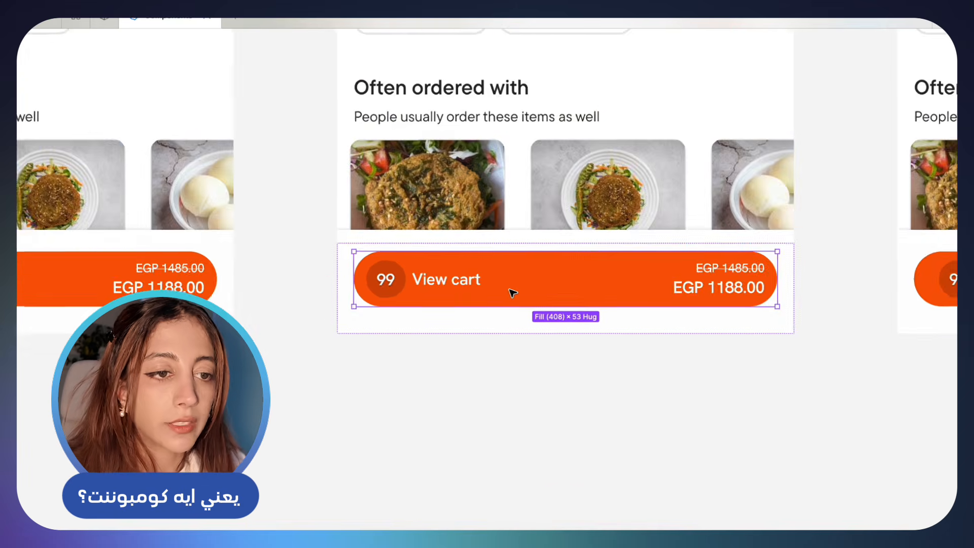
scroll(513, 290, right, 5)
scroll(515, 292, up, 3)
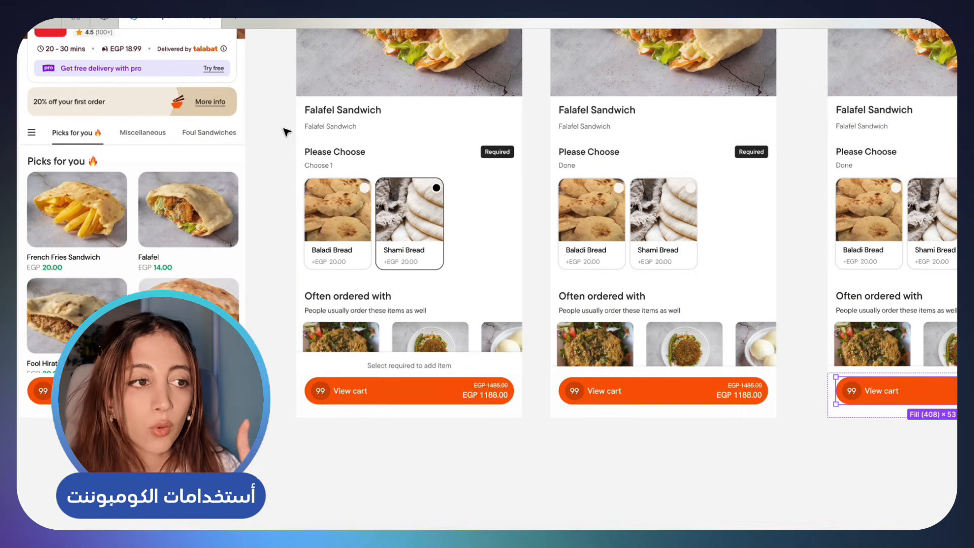
Select the Default variant of the BUTTON component and show the interface again
scroll(285, 131, down, 3)
scroll(295, 124, up, 3)
scroll(297, 117, left, 2)
click(154, 66)
click(174, 90)
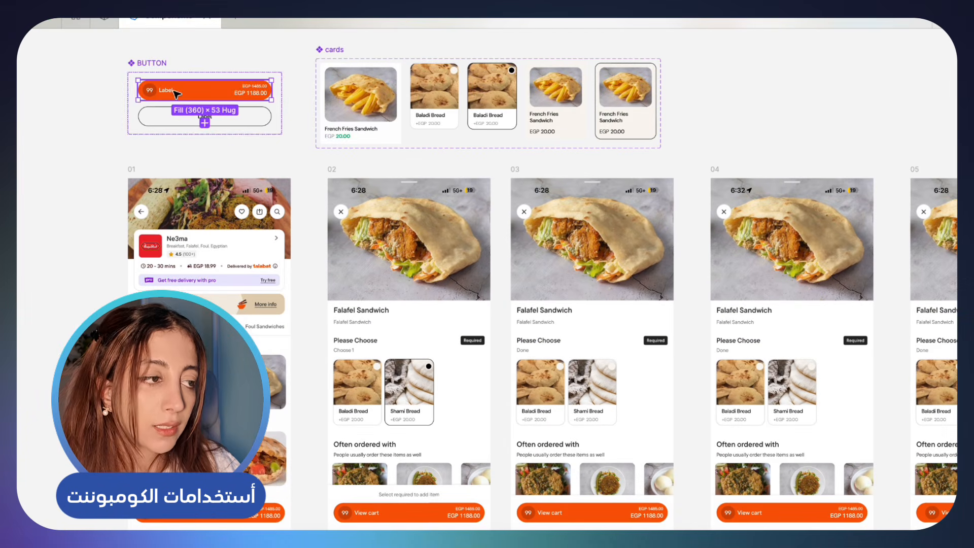
scroll(175, 94, down, 2)
scroll(175, 94, right, 2)
key(super+backslash)
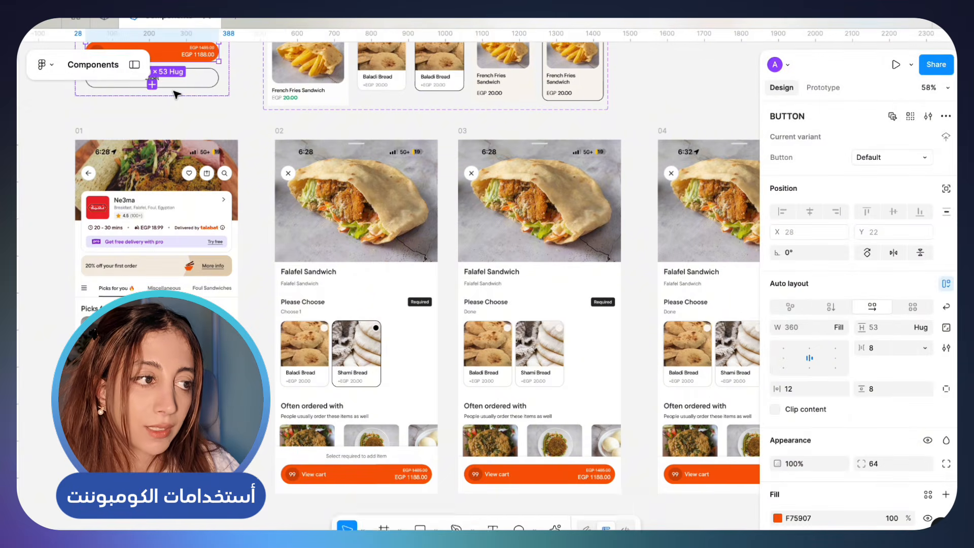
Try the purple fill 5F07F7 and other hues on the BUTTON component's Default variant and check the View cart buttons
scroll(177, 94, up, 2)
scroll(176, 94, left, 1)
scroll(176, 93, down, 2)
scroll(172, 93, up, 1)
scroll(172, 93, up, 1)
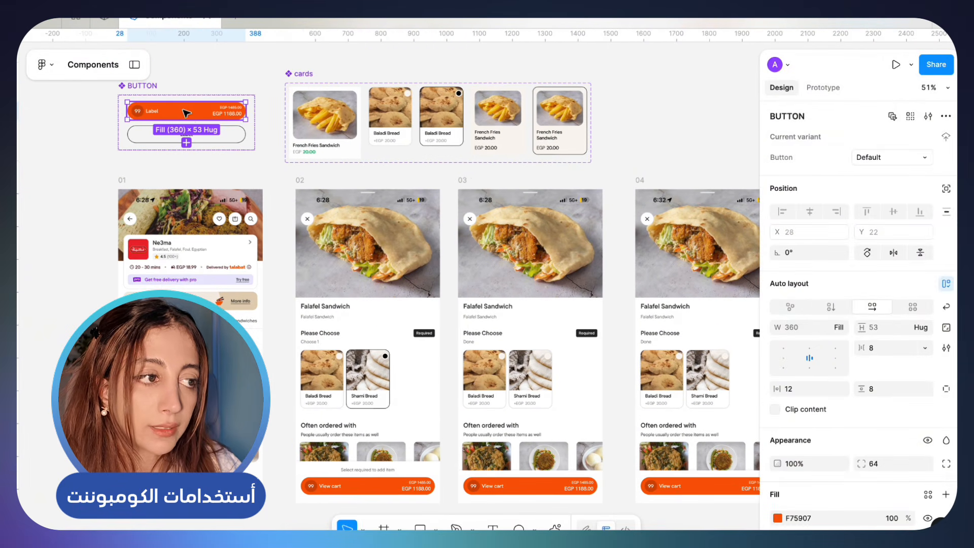
click(777, 518)
drag(650, 418, 717, 417)
scroll(586, 428, down, 5)
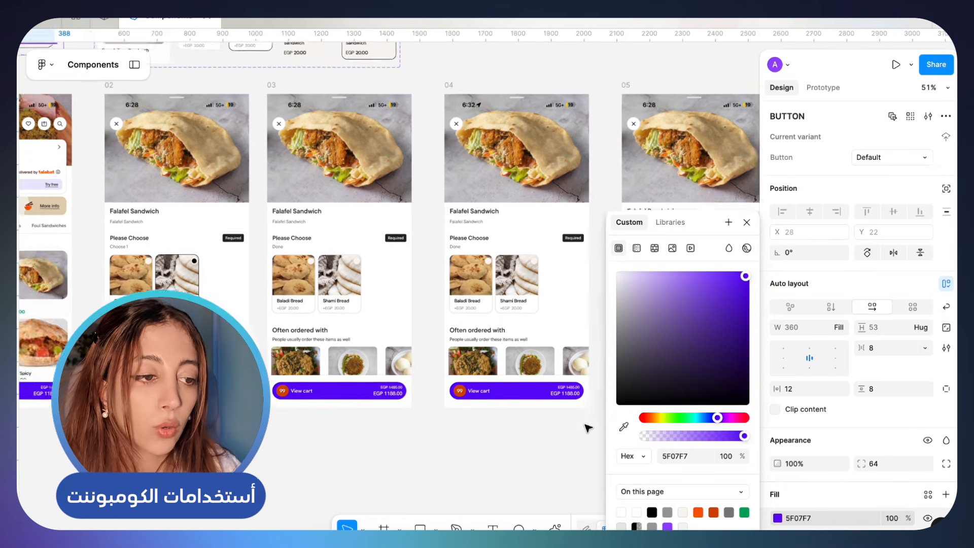
scroll(586, 427, down, 1)
drag(738, 418, 690, 419)
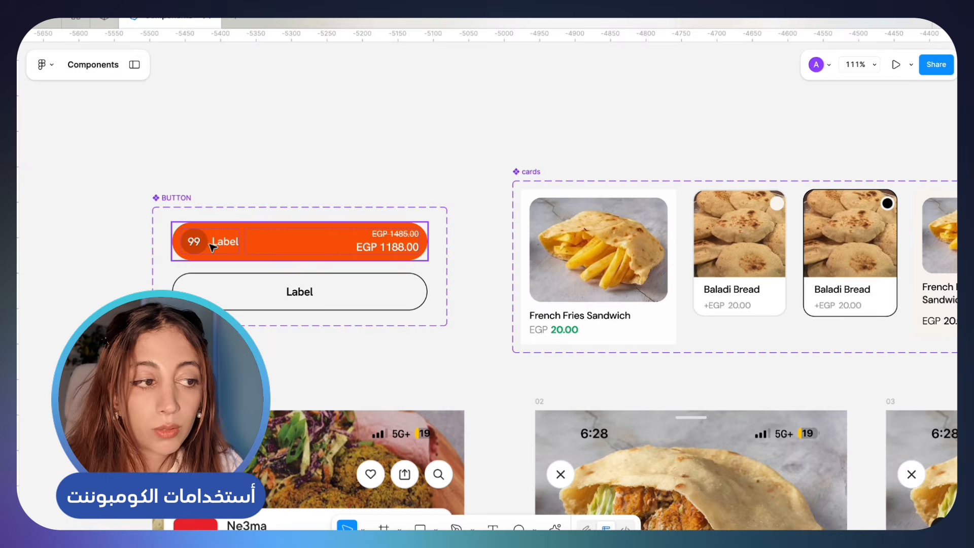
Try a left padding of 116 on the BUTTON component's Default variant and check the View cart buttons
click(192, 242)
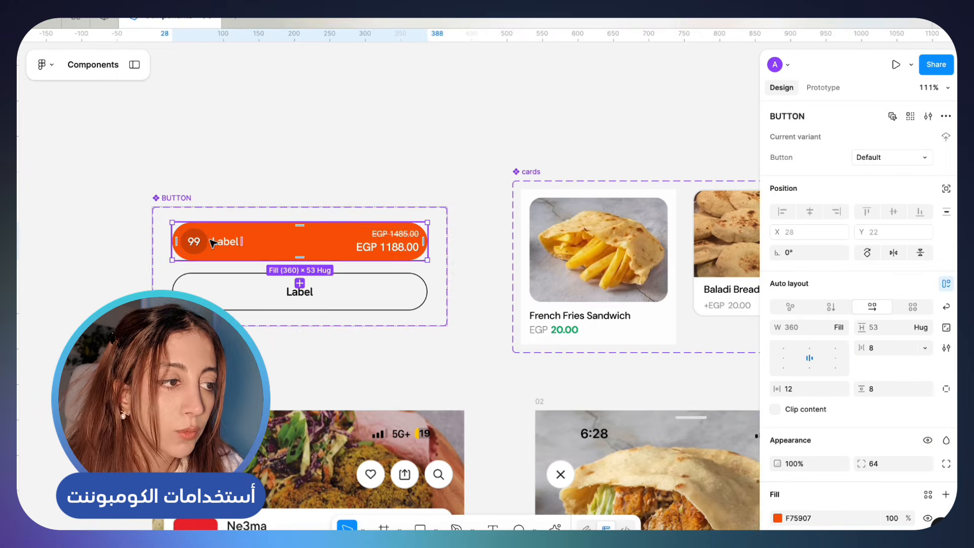
scroll(178, 250, up, 3)
drag(139, 243, 305, 248)
scroll(304, 248, down, 5)
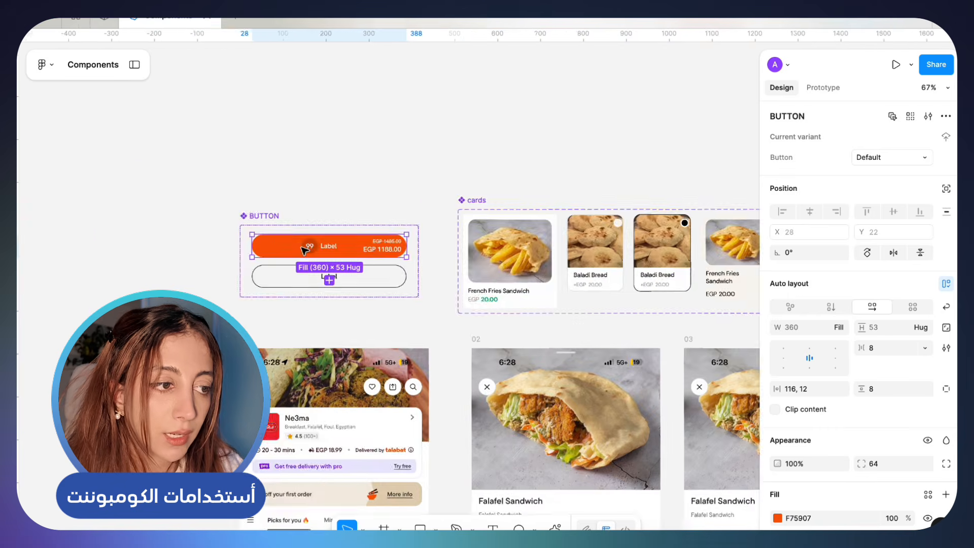
scroll(304, 252, down, 4)
scroll(304, 251, down, 3)
scroll(453, 274, right, 10)
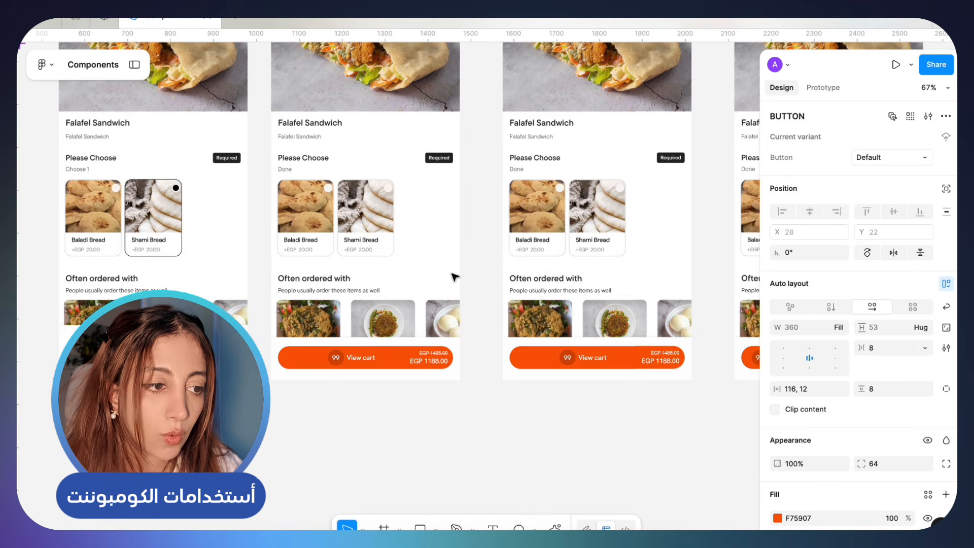
Deselect the BUTTON component and look over the cart screens, the BUTTON and cards components, and screen 01's product cards
scroll(454, 276, up, 2)
scroll(454, 276, right, 5)
scroll(454, 276, down, 3)
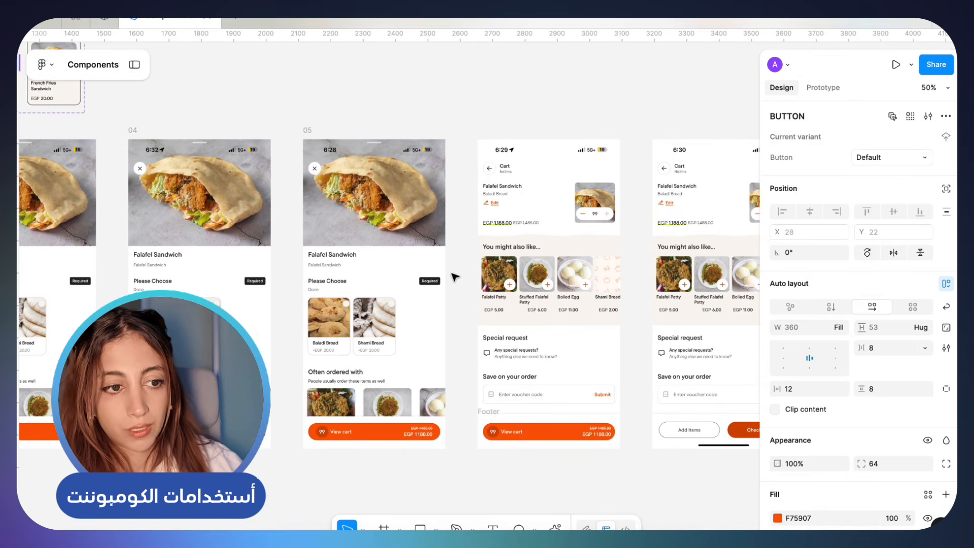
scroll(454, 277, down, 3)
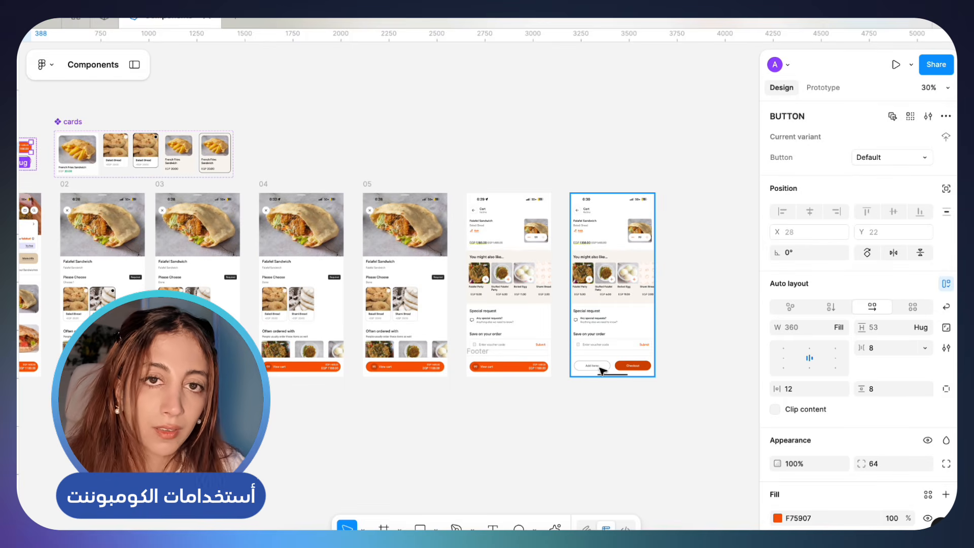
scroll(252, 169, left, 5)
scroll(252, 170, up, 2)
click(253, 170)
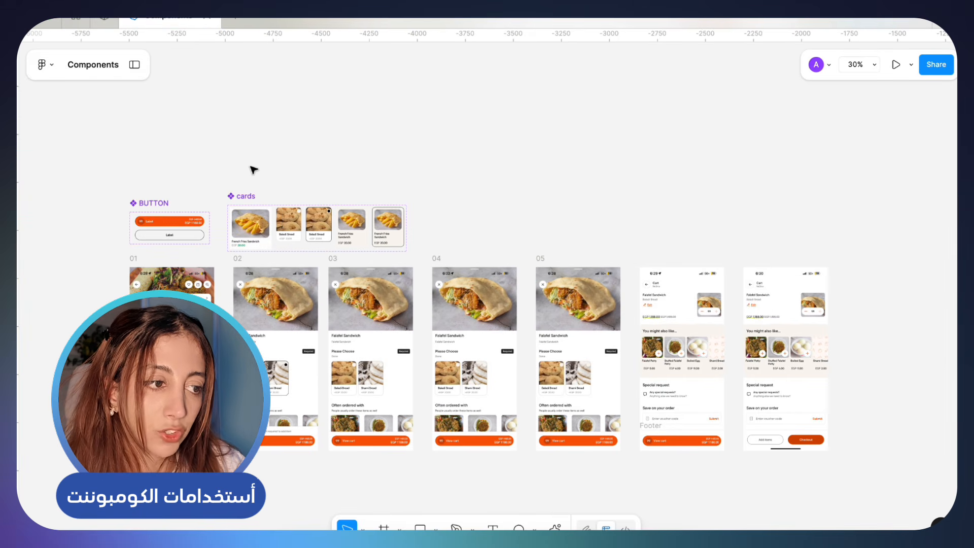
scroll(250, 244, up, 5)
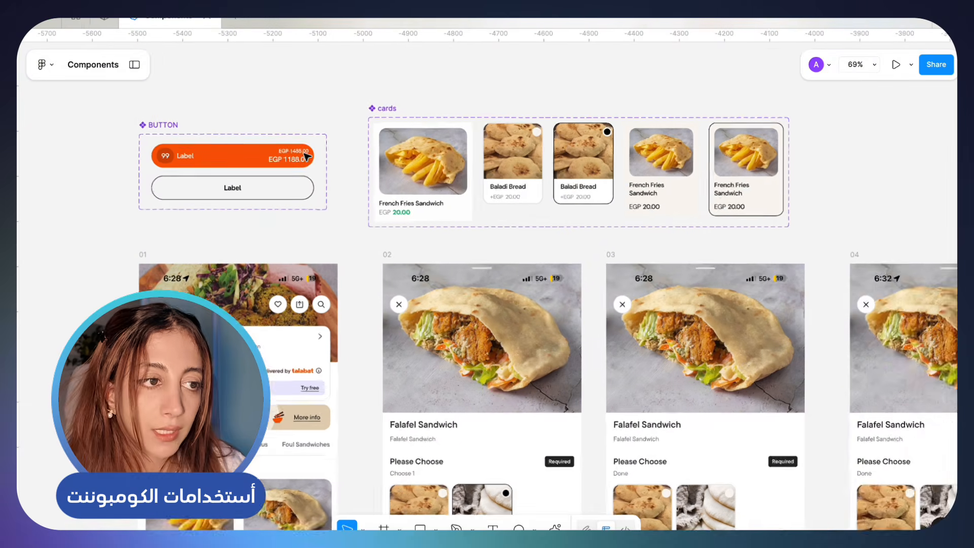
scroll(307, 156, up, 2)
scroll(306, 157, down, 1)
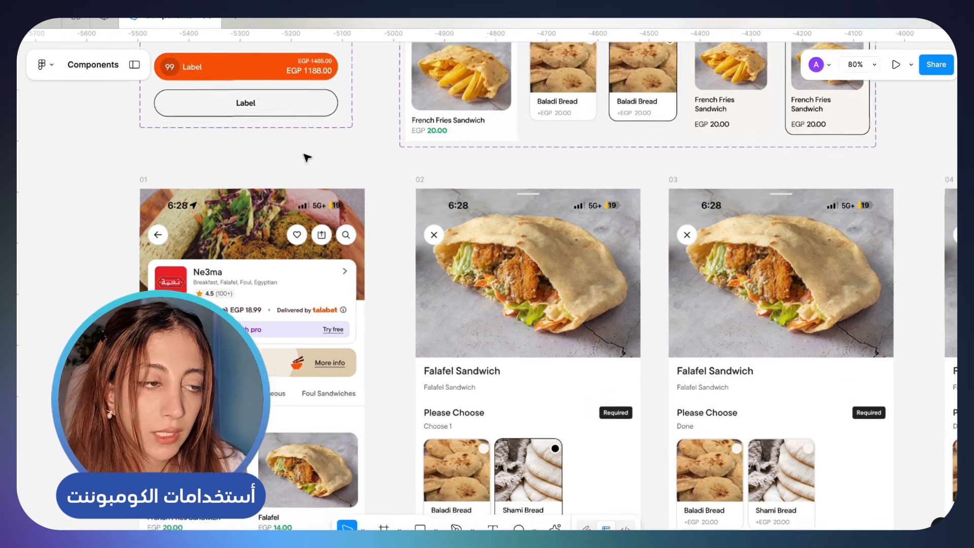
scroll(307, 157, up, 2)
scroll(307, 157, right, 1)
scroll(415, 167, down, 1)
scroll(416, 167, down, 5)
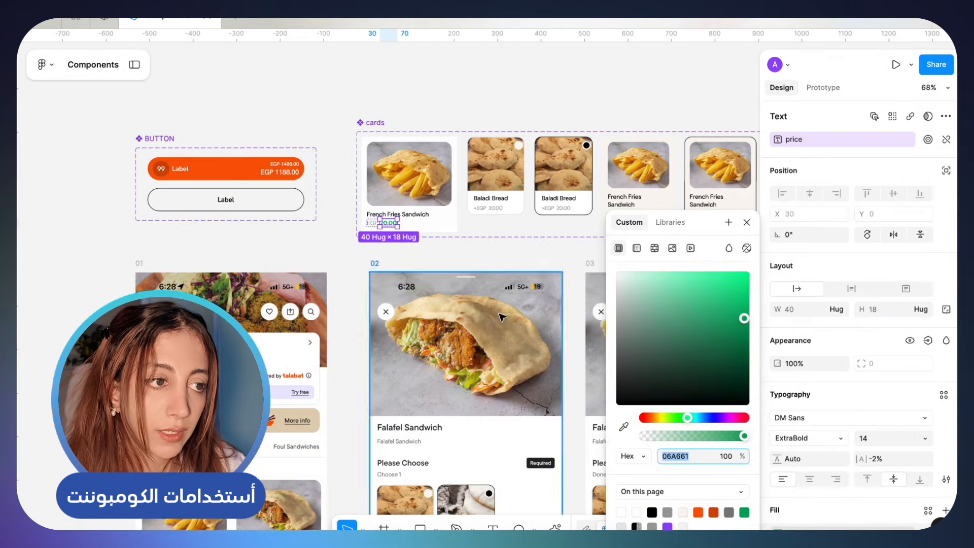
Change the green price text in the cards component's large French Fries Sandwich variant to black and check screen 01's cards
scroll(444, 154, up, 4)
scroll(444, 154, up, 2)
scroll(444, 154, right, 2)
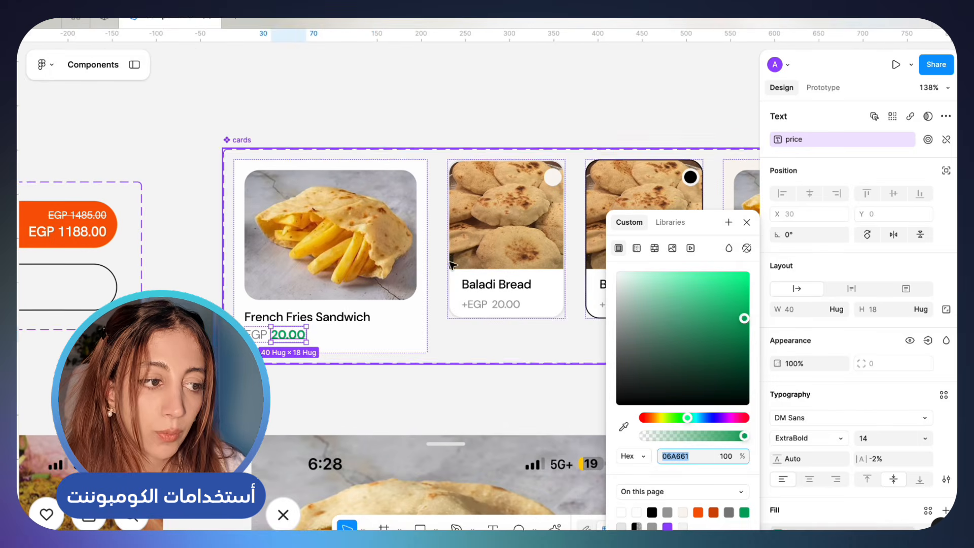
drag(745, 320, 569, 428)
click(524, 416)
scroll(524, 416, down, 10)
scroll(523, 416, left, 5)
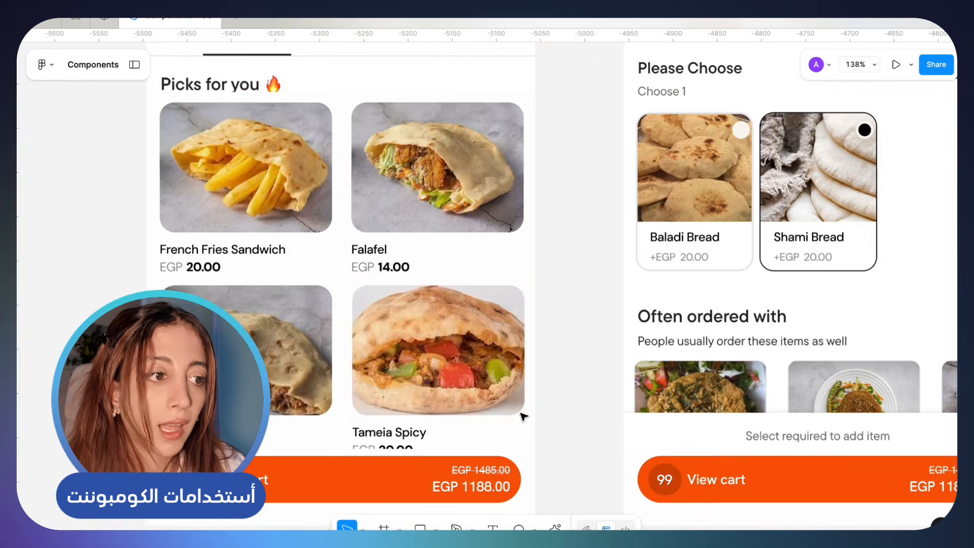
Set the EGP text of the Falafel card instance on screen 01 to fill 000000 and weight SemiBold
click(374, 272)
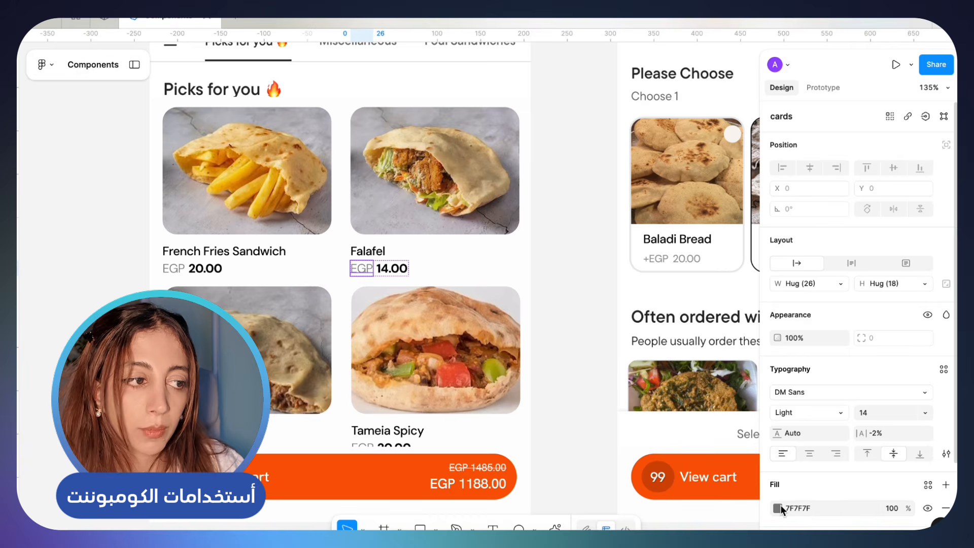
scroll(365, 268, up, 5)
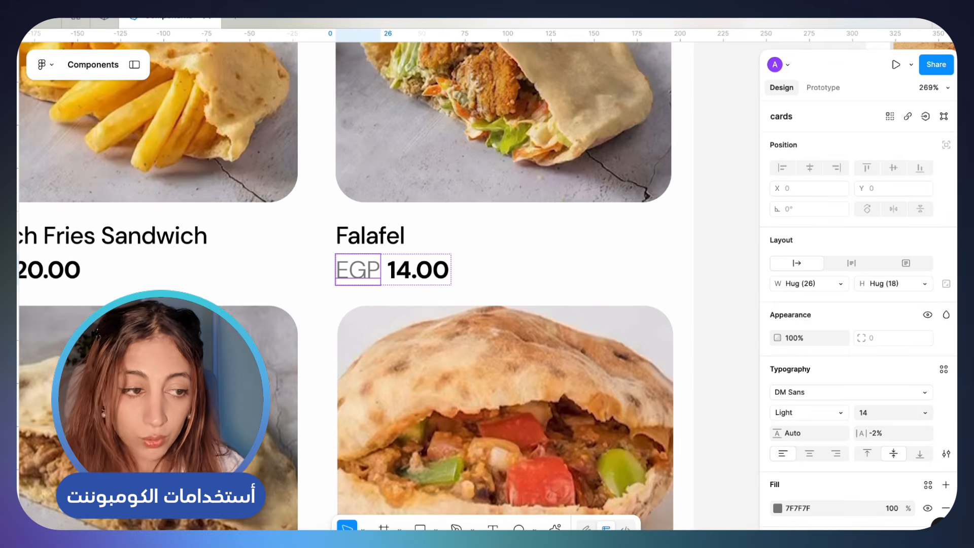
click(778, 508)
click(622, 511)
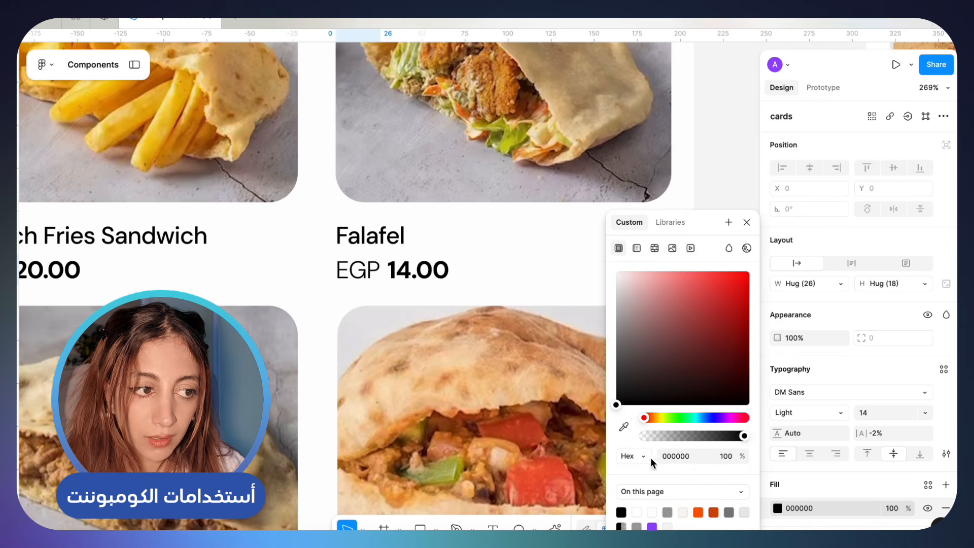
click(811, 412)
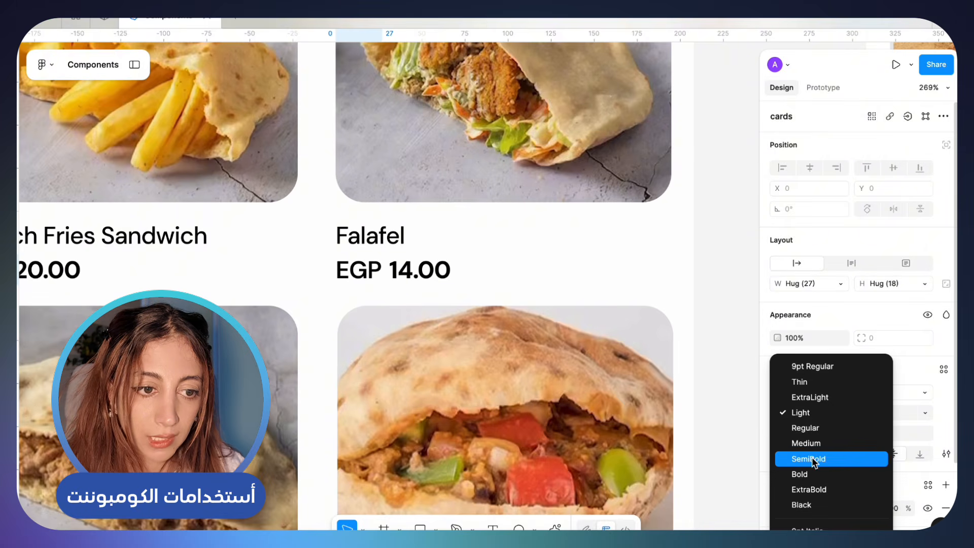
click(808, 459)
Compare the Falafel card instance's price line with the neighbouring cards and the main cards component
scroll(420, 285, down, 3)
scroll(420, 284, down, 2)
scroll(419, 285, left, 1)
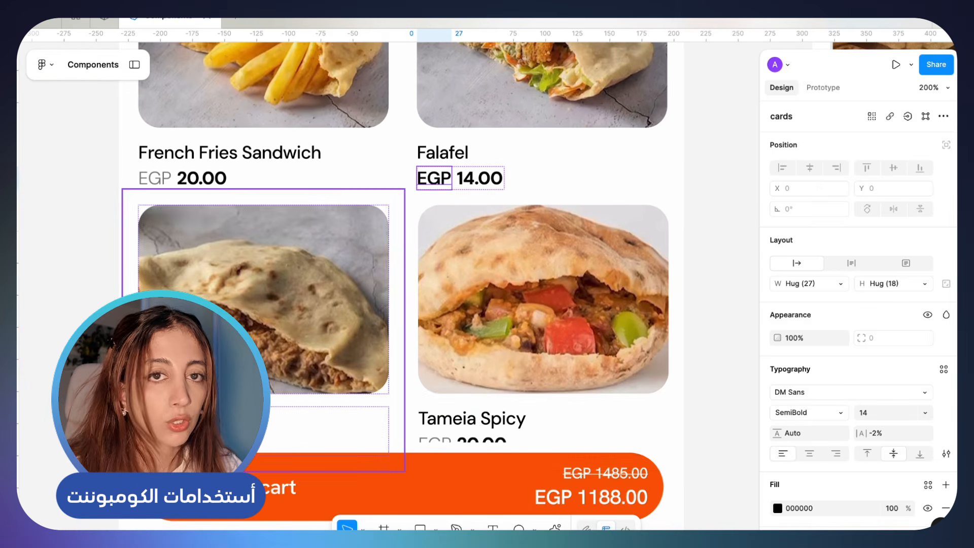
scroll(417, 382, down, 3)
click(427, 340)
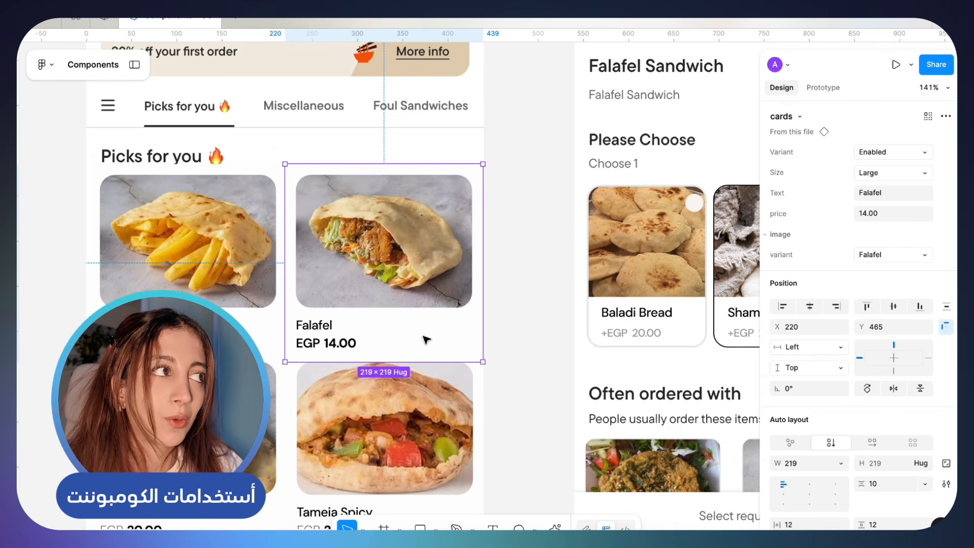
scroll(425, 339, down, 5)
scroll(425, 340, up, 7)
scroll(425, 339, right, 3)
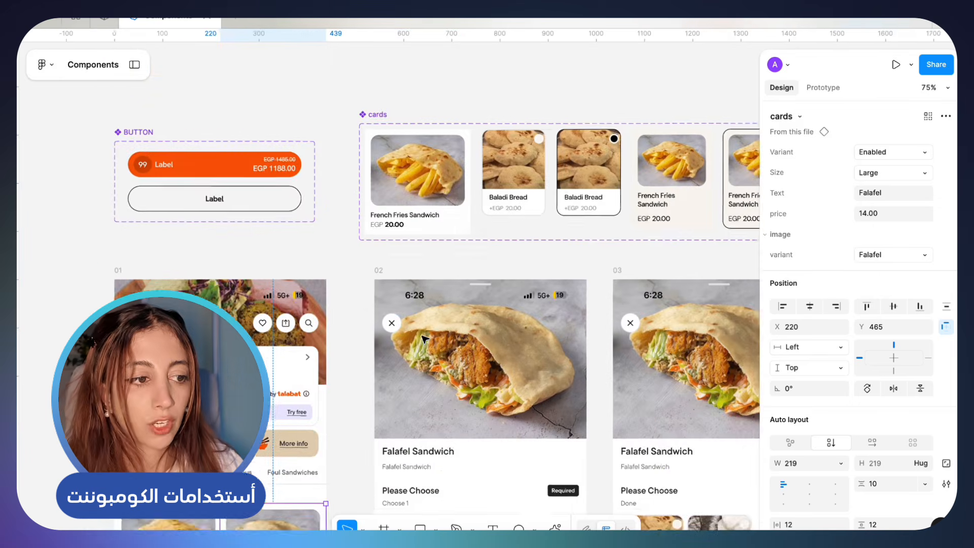
Set the EGP text in the cards component's large French Fries Sandwich variant to fill 000000 and weight SemiBold
scroll(411, 333, up, 5)
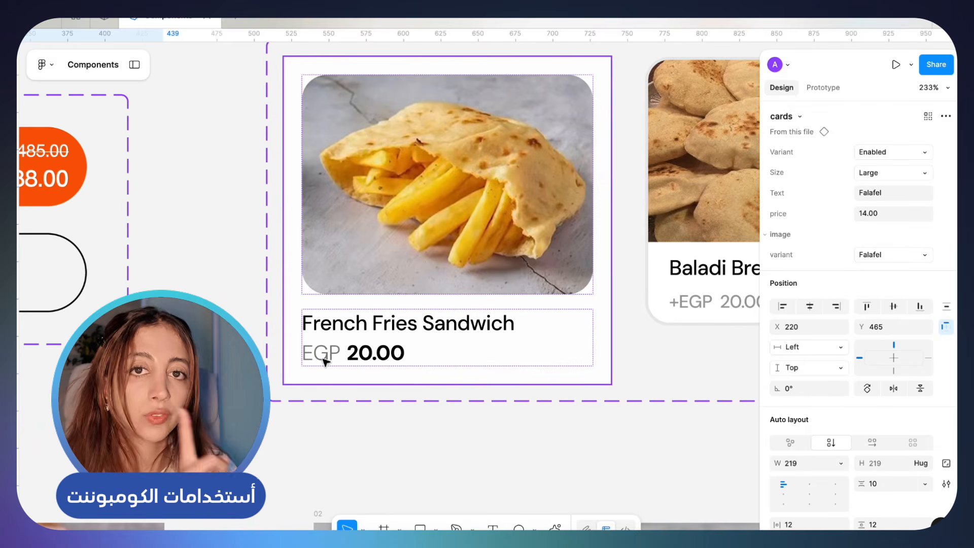
double_click(322, 355)
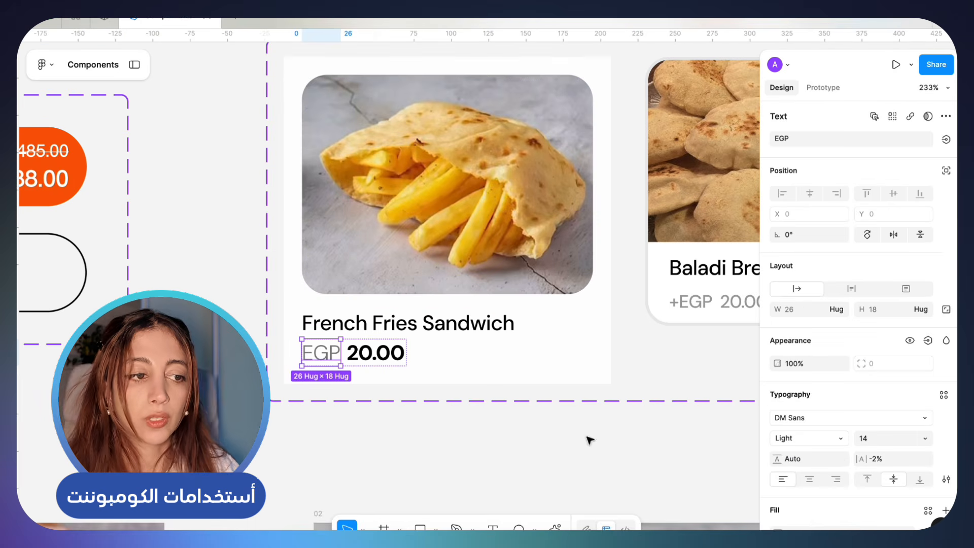
scroll(808, 499, down, 2)
click(778, 483)
drag(688, 353, 577, 410)
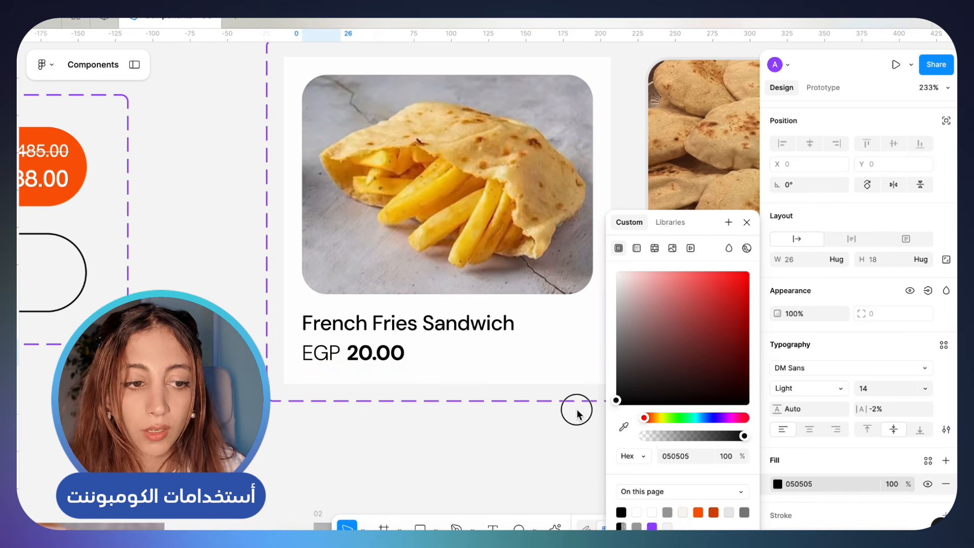
click(808, 395)
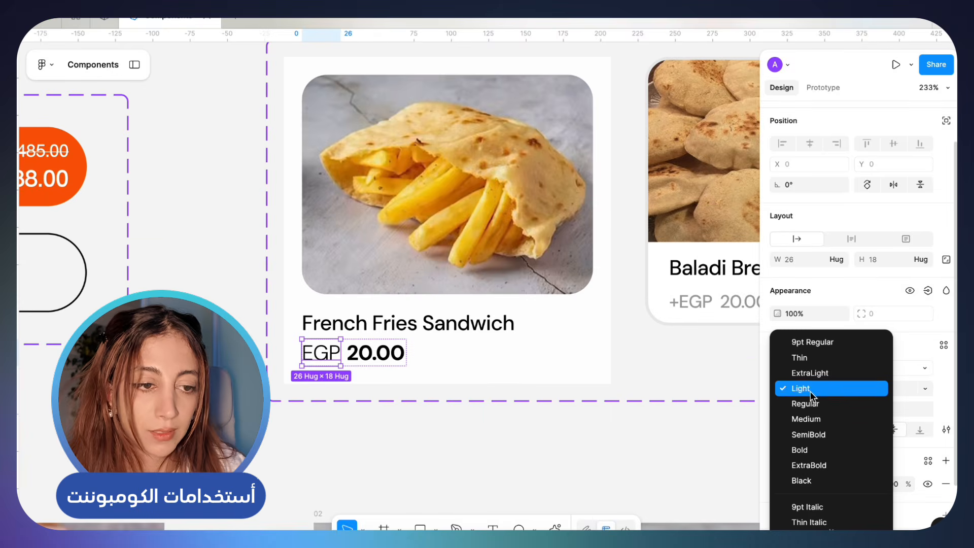
click(811, 433)
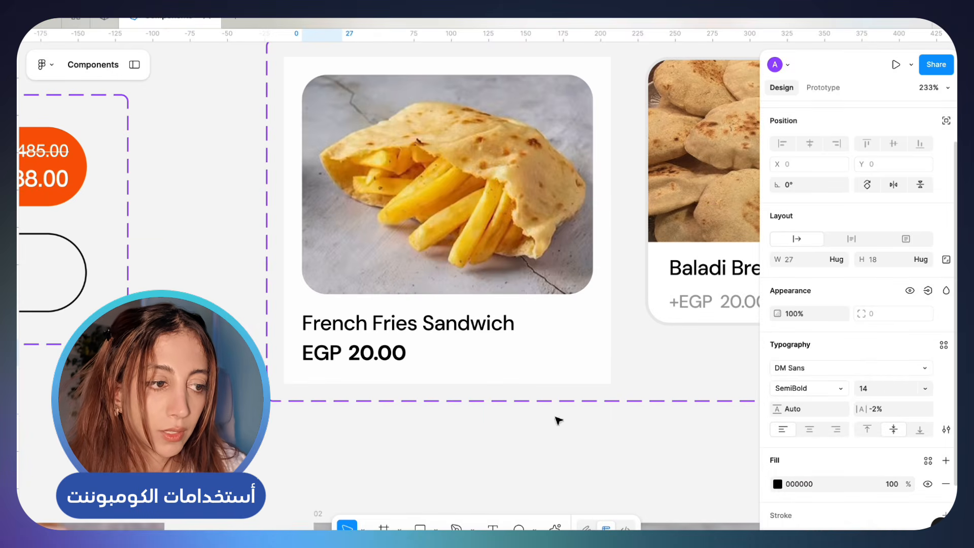
Add a plus sign before EGP in the cards component's large French Fries Sandwich variant and check the cards on screen 01
double_click(323, 354)
key(Left)
text(+)
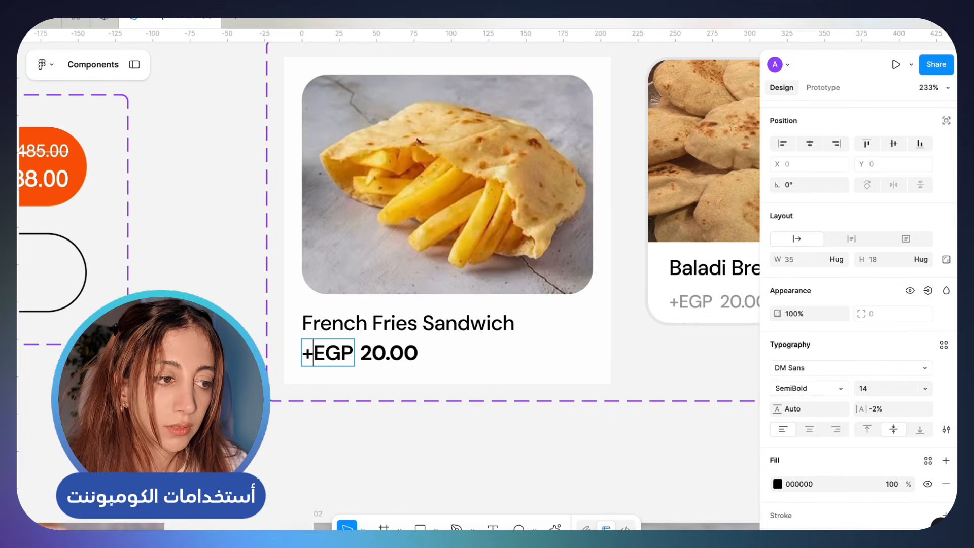
click(355, 510)
scroll(355, 510, down, 5)
scroll(355, 511, down, 10)
scroll(355, 511, left, 5)
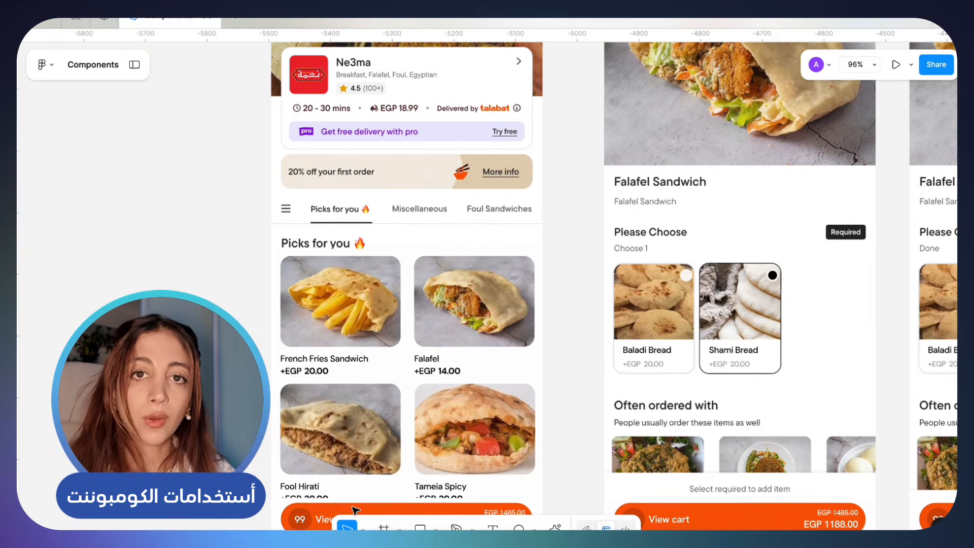
scroll(401, 395, up, 5)
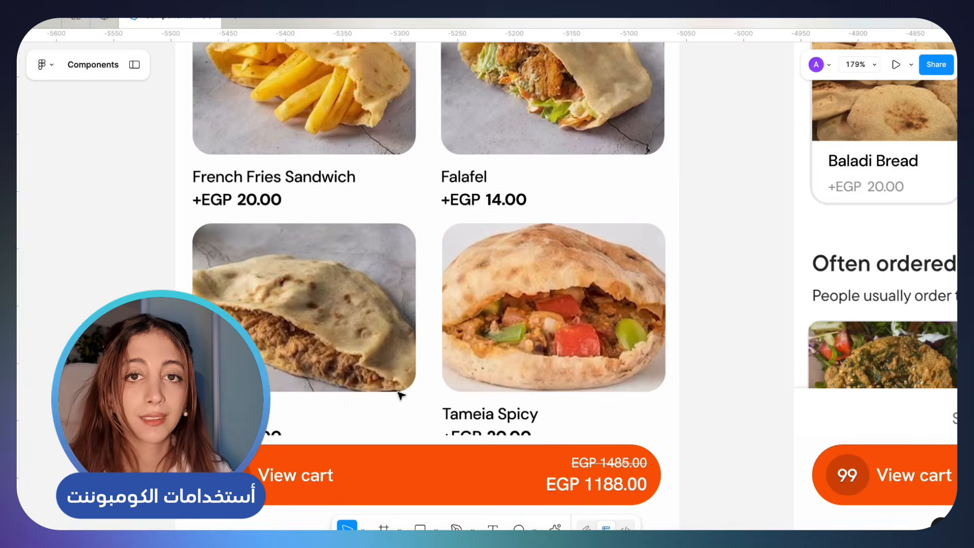
scroll(400, 395, down, 5)
scroll(402, 381, up, 2)
Set the Shami Bread card instance under Please Choose to the Selected variant
scroll(401, 381, right, 2)
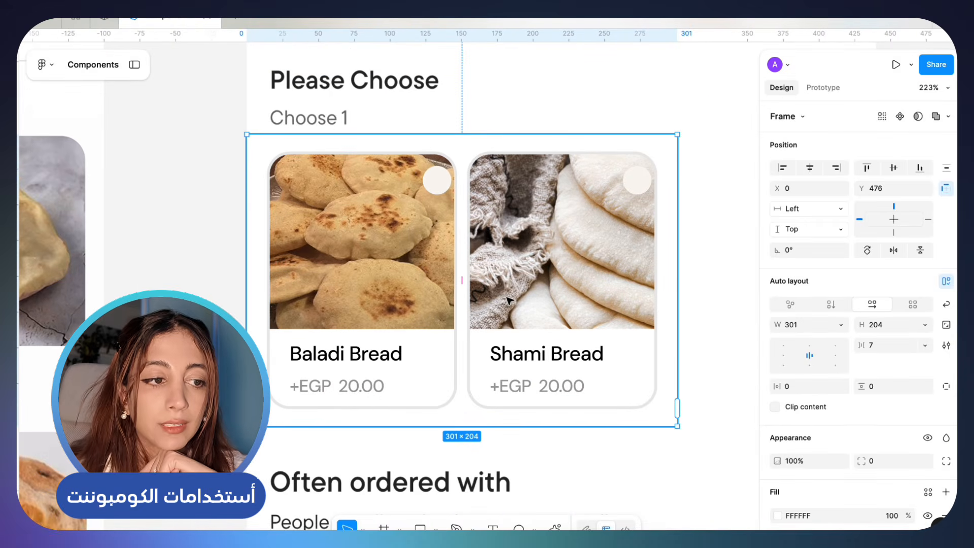
click(542, 310)
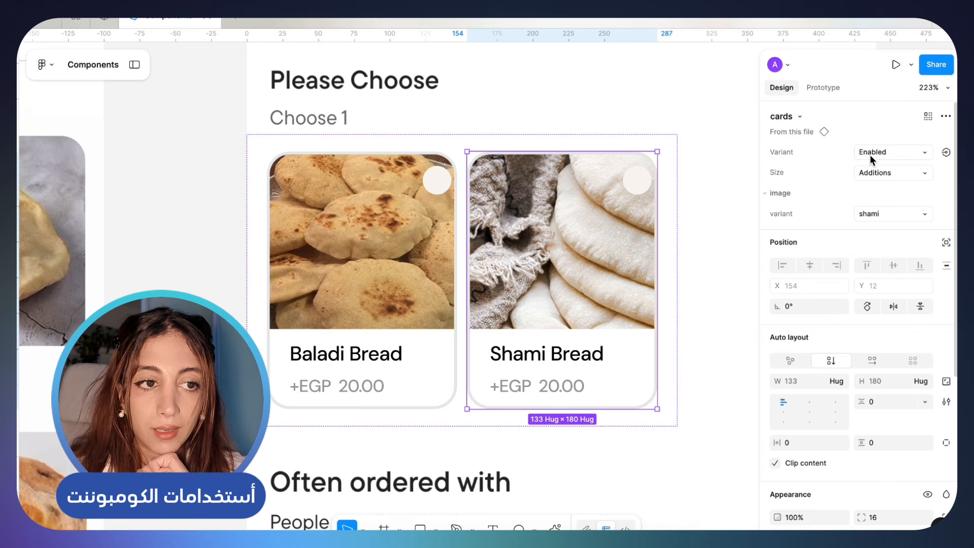
click(900, 154)
click(899, 139)
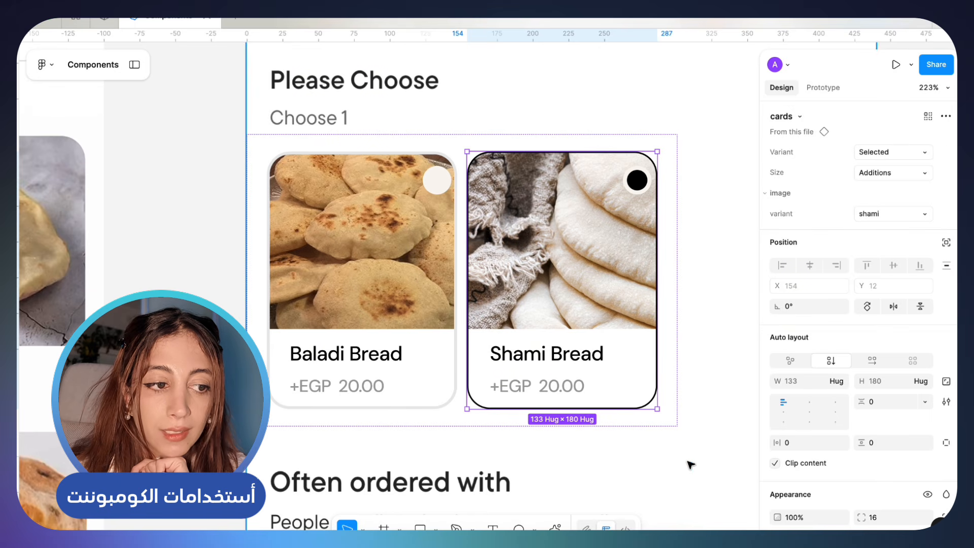
click(672, 381)
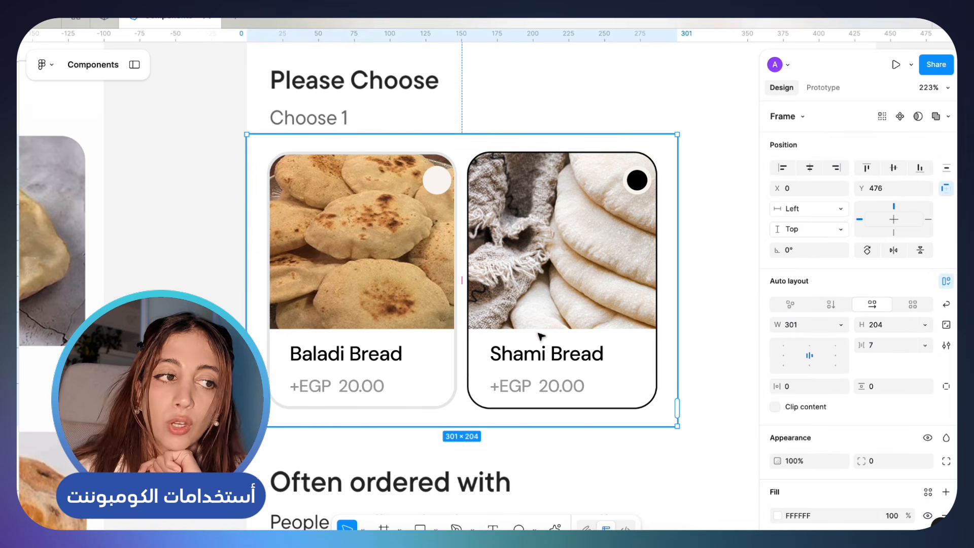
click(575, 328)
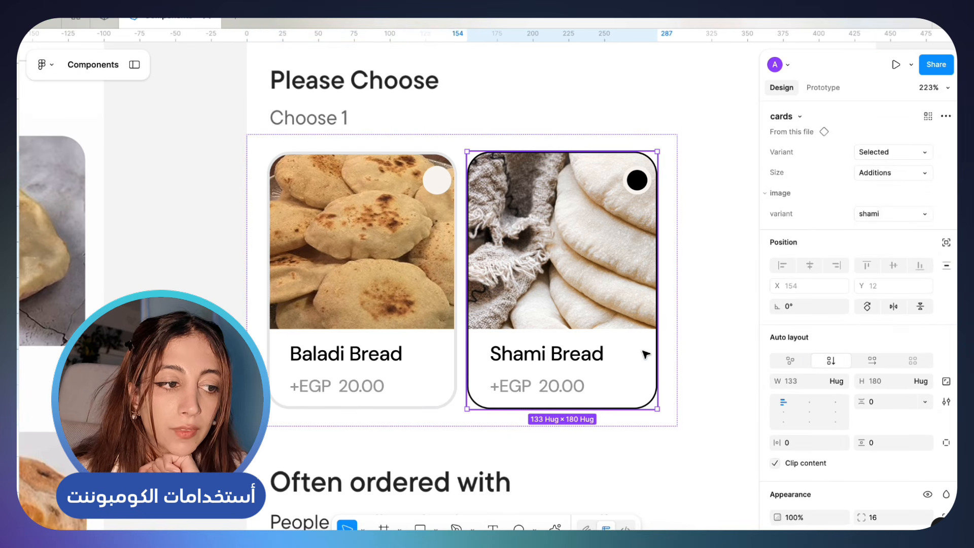
Swap the image of the Falafel card instance on screen 01, trying Kebda and ending with the Hawawshi variant
scroll(528, 318, down, 10)
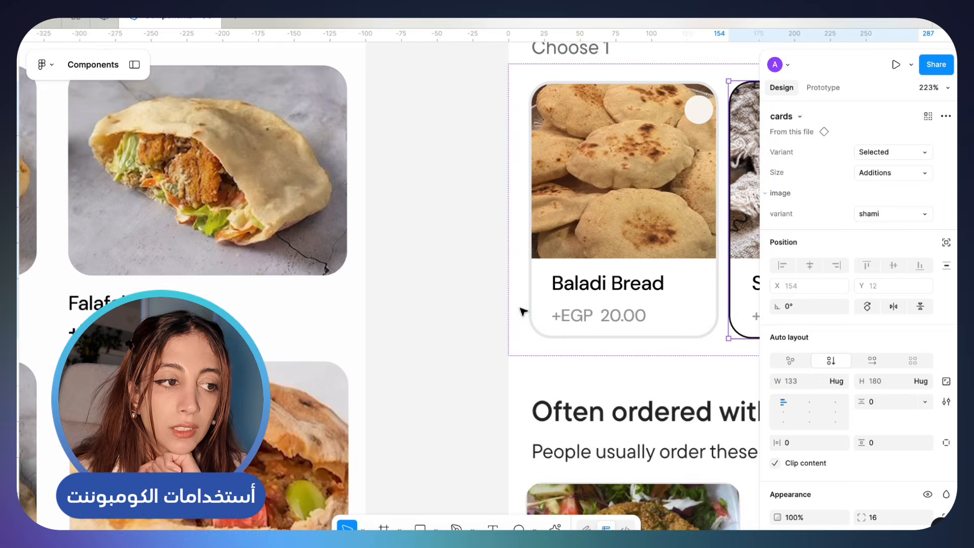
scroll(527, 318, right, 5)
click(440, 319)
scroll(439, 320, up, 5)
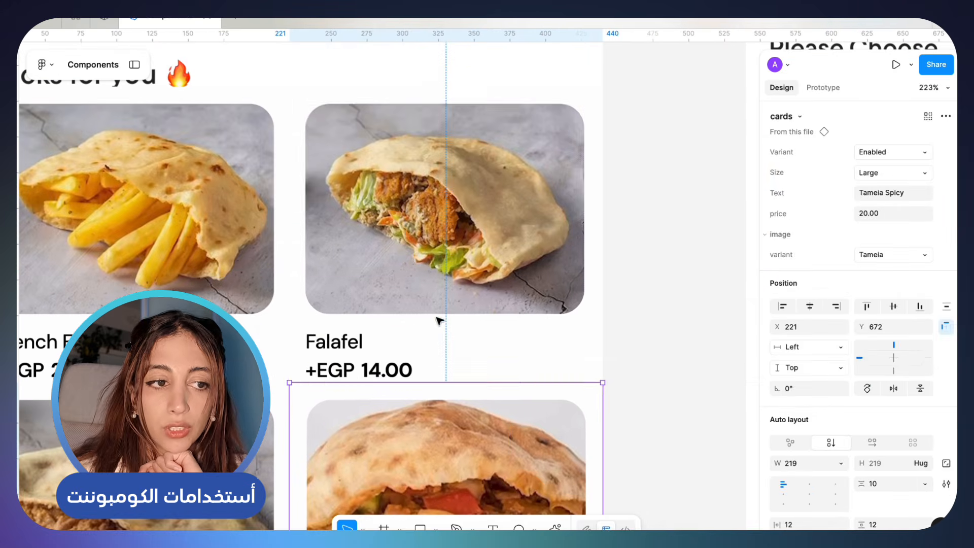
click(446, 273)
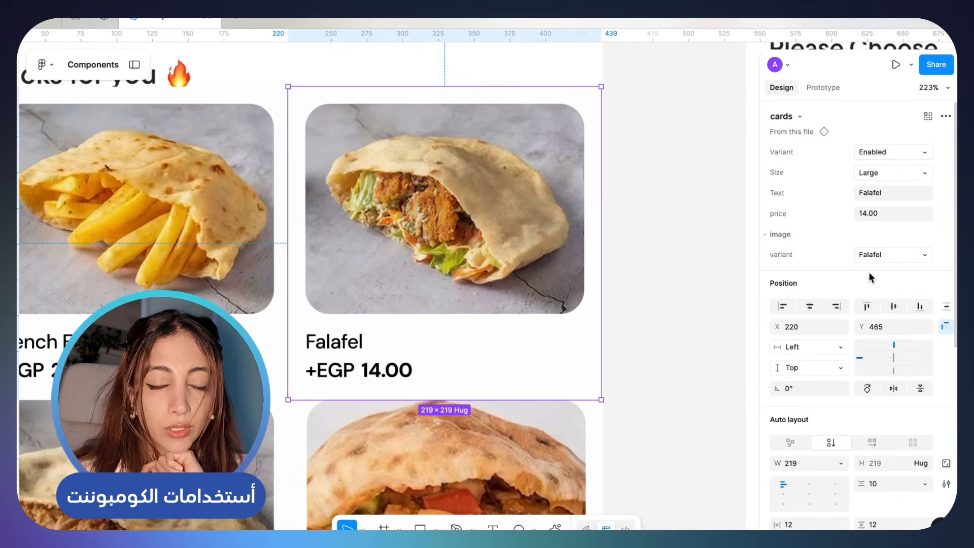
click(915, 265)
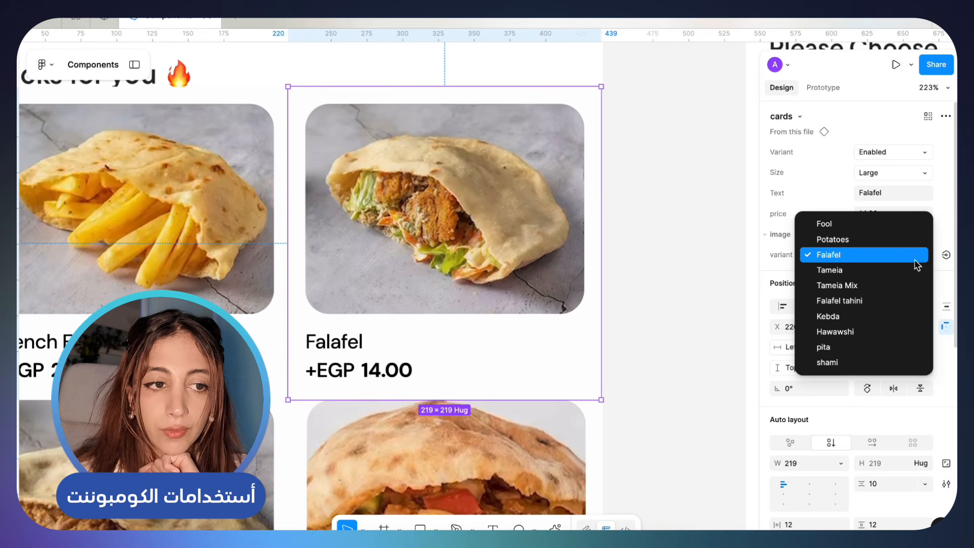
click(896, 315)
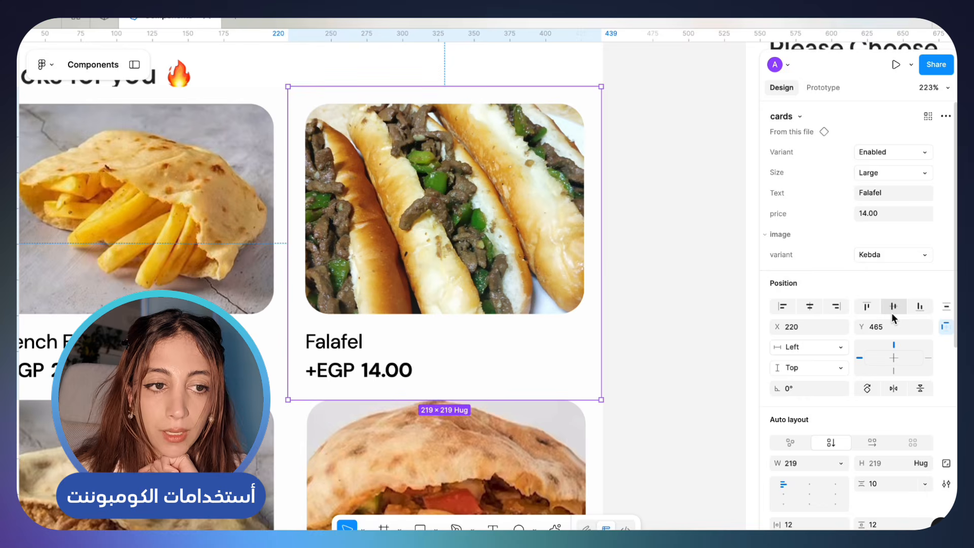
click(901, 253)
click(900, 238)
click(901, 254)
click(899, 270)
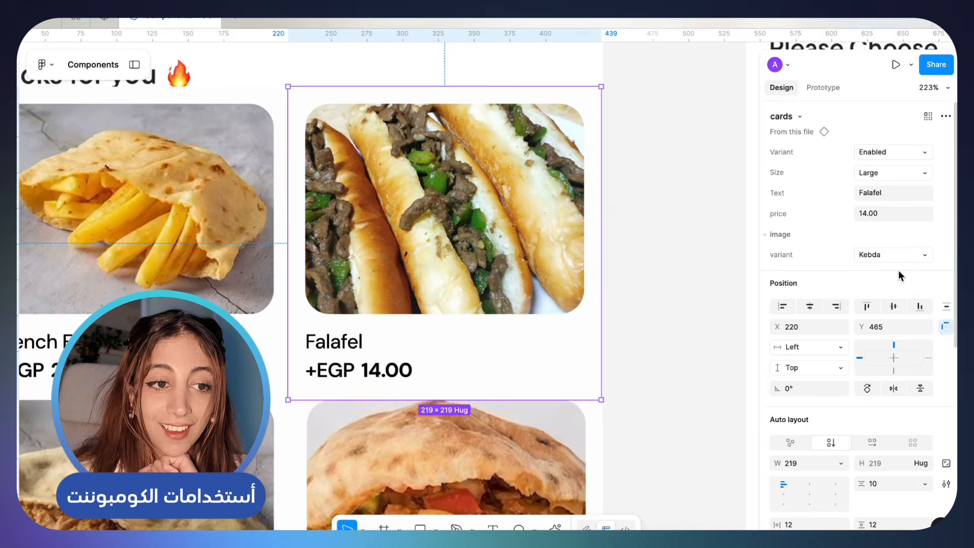
click(899, 258)
click(897, 270)
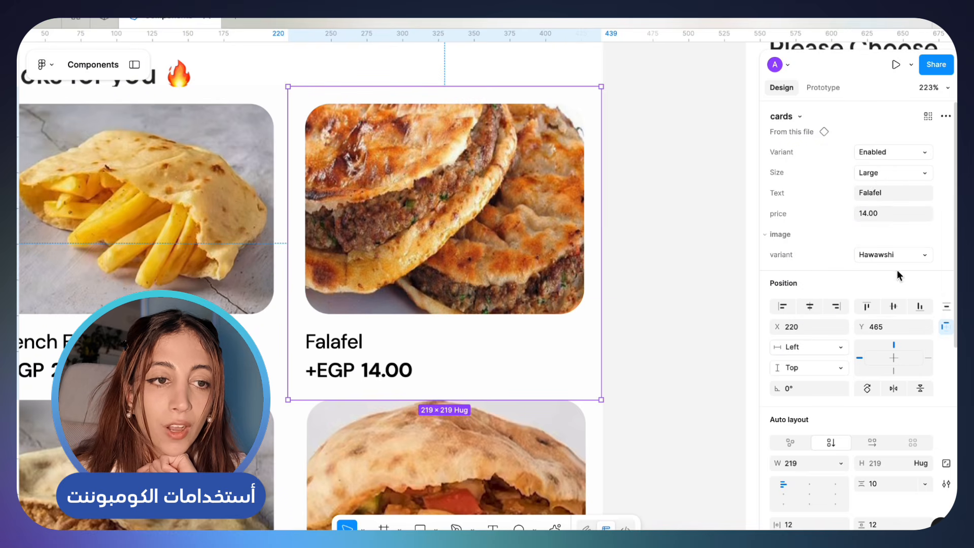
Set the card instance's text to Hawashi and its price to 35.00
click(888, 193)
key(BackSpace)
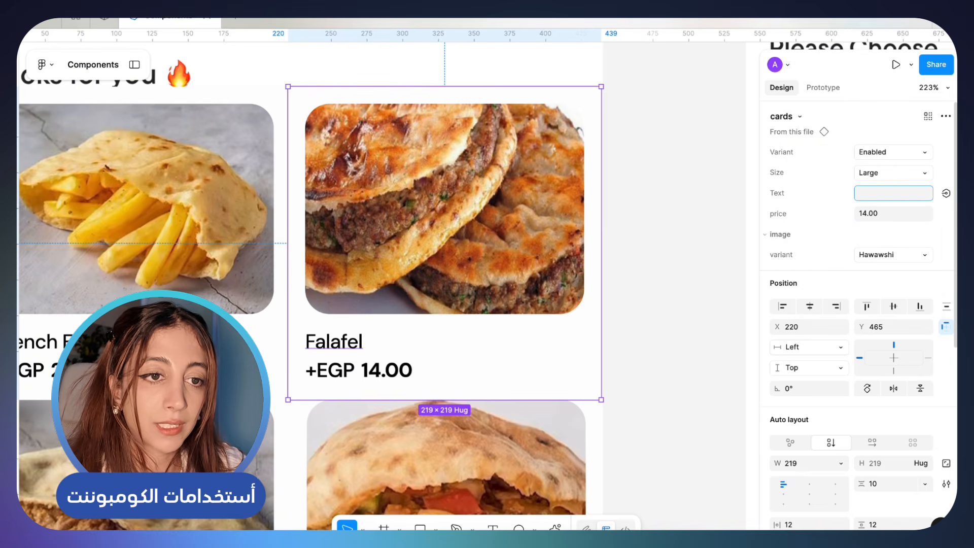
text(Hawashi)
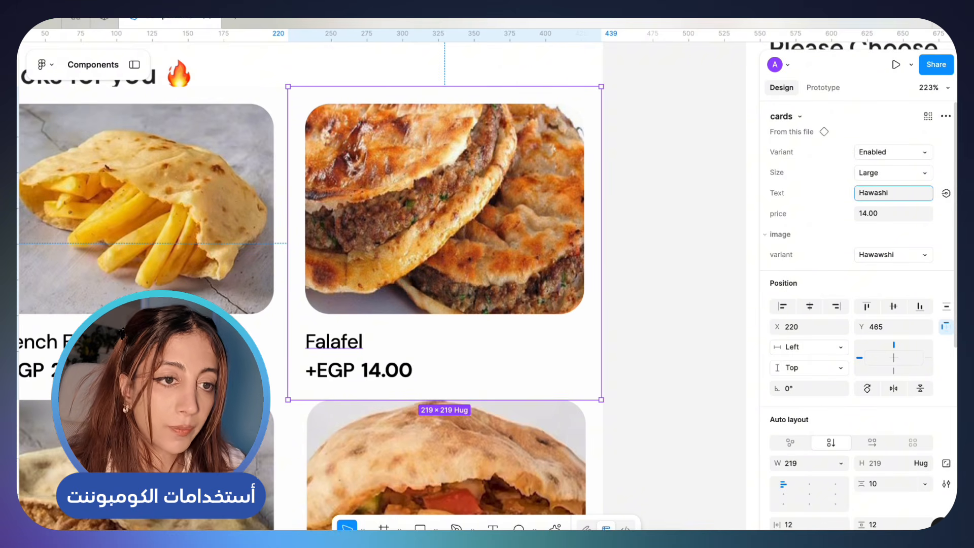
key(Return)
click(885, 214)
text(35)
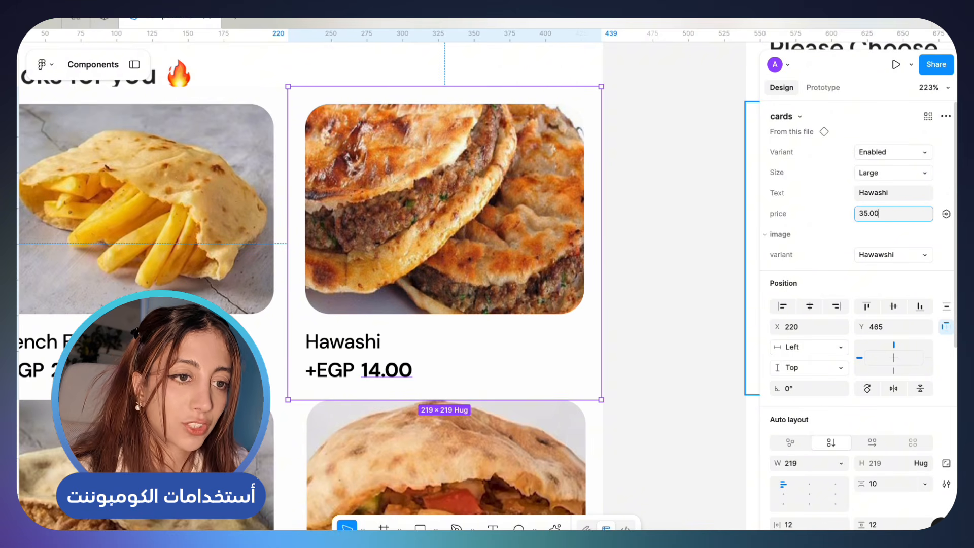
key(Return)
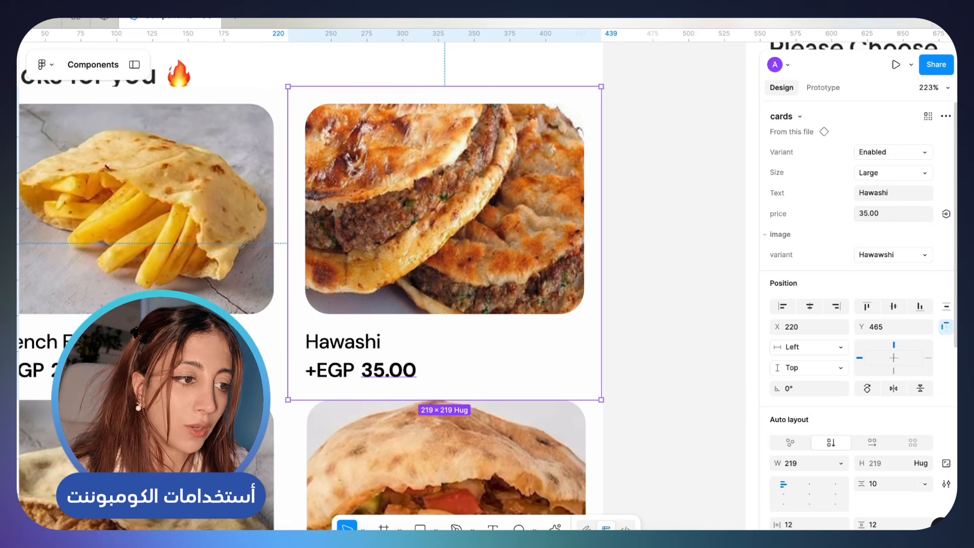
key(ctrl+z)
key(ctrl+shift+z)
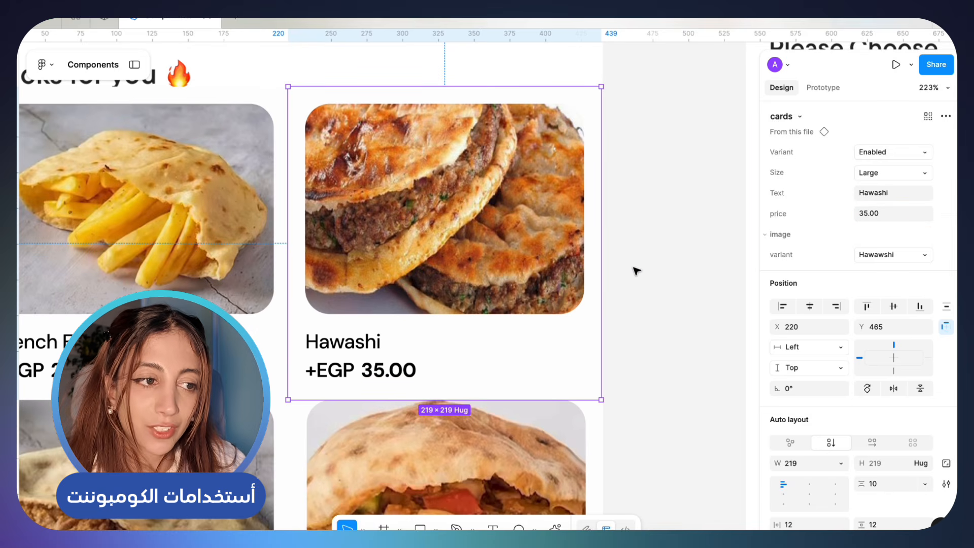
click(667, 272)
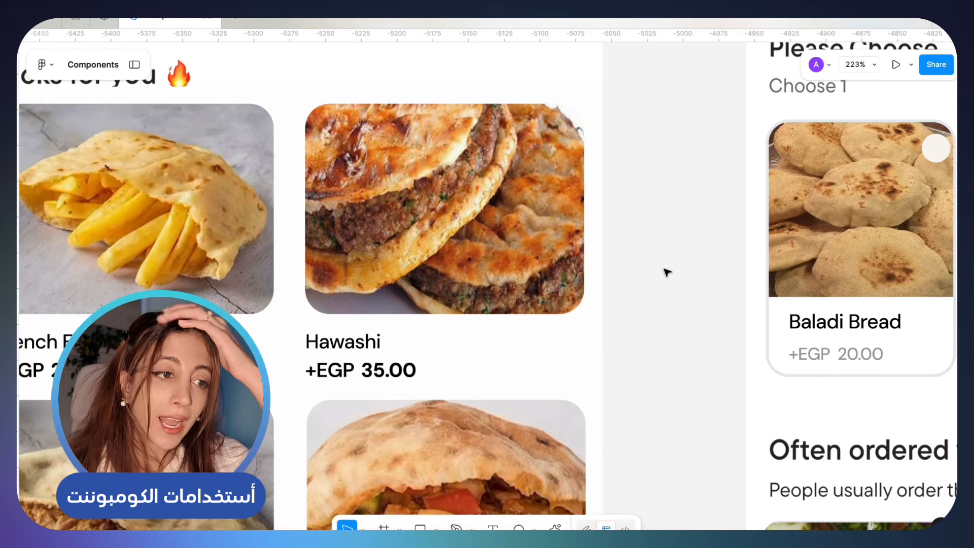
Try the Checkout and Additions sizes on the Hawashi card instance, and undo both size changes
scroll(667, 272, down, 5)
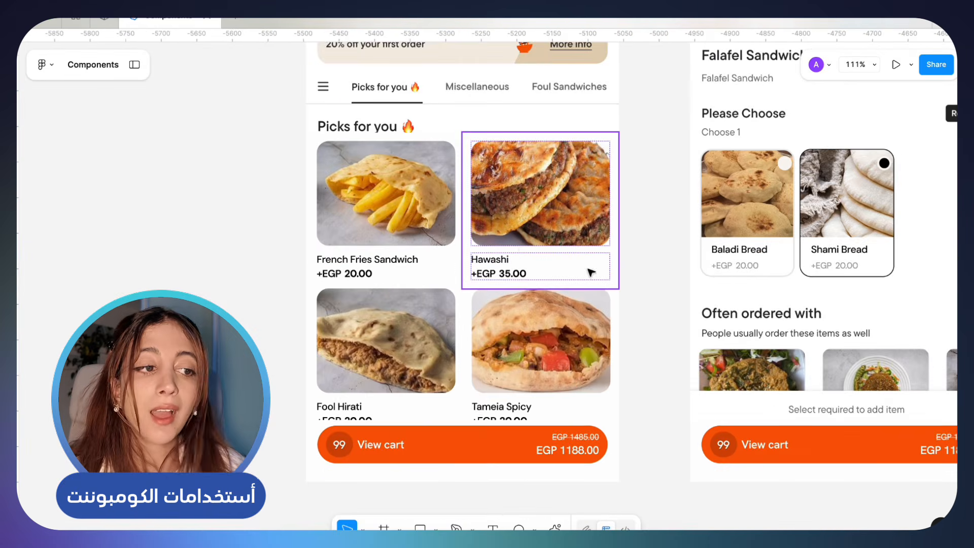
click(523, 252)
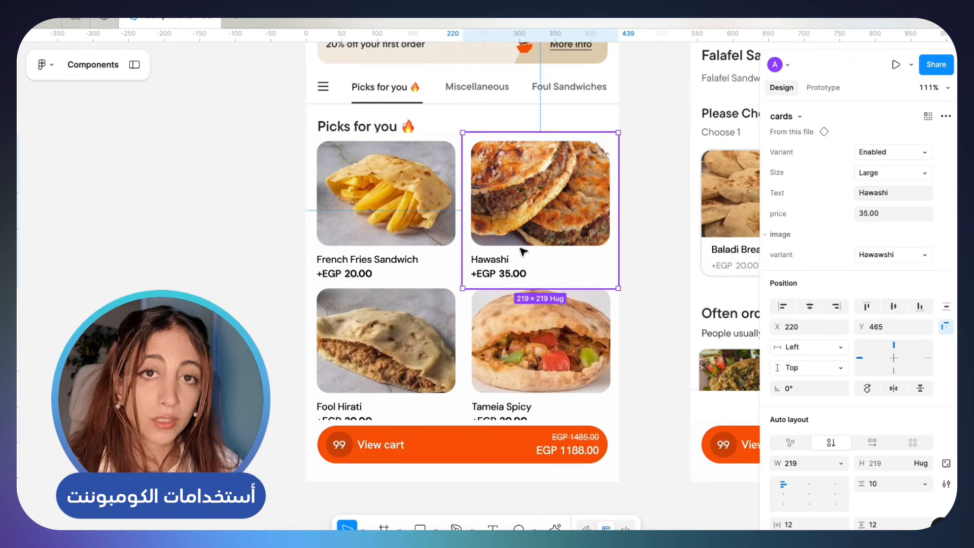
scroll(520, 248, right, 2)
scroll(521, 248, up, 1)
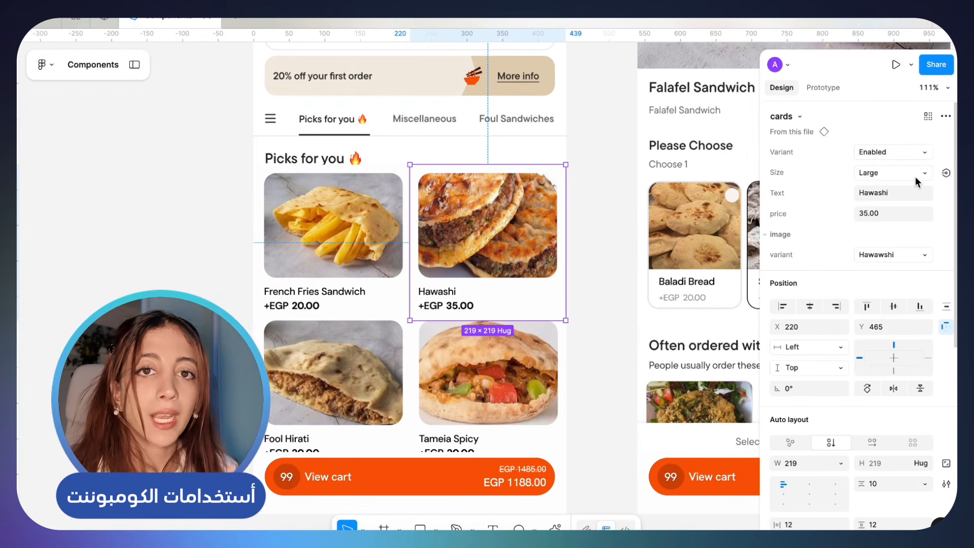
click(915, 177)
click(913, 187)
click(913, 172)
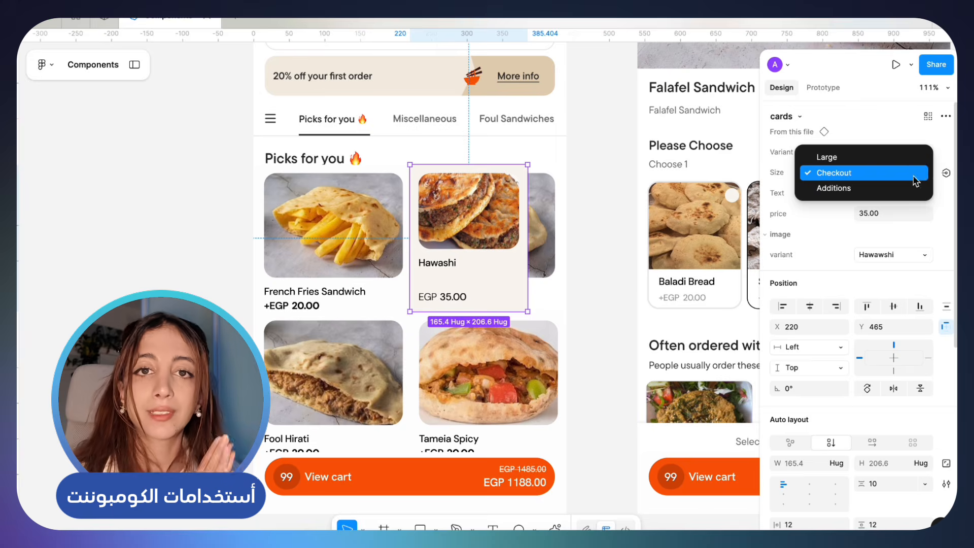
click(914, 187)
key(super+z)
key(super+z)
click(617, 199)
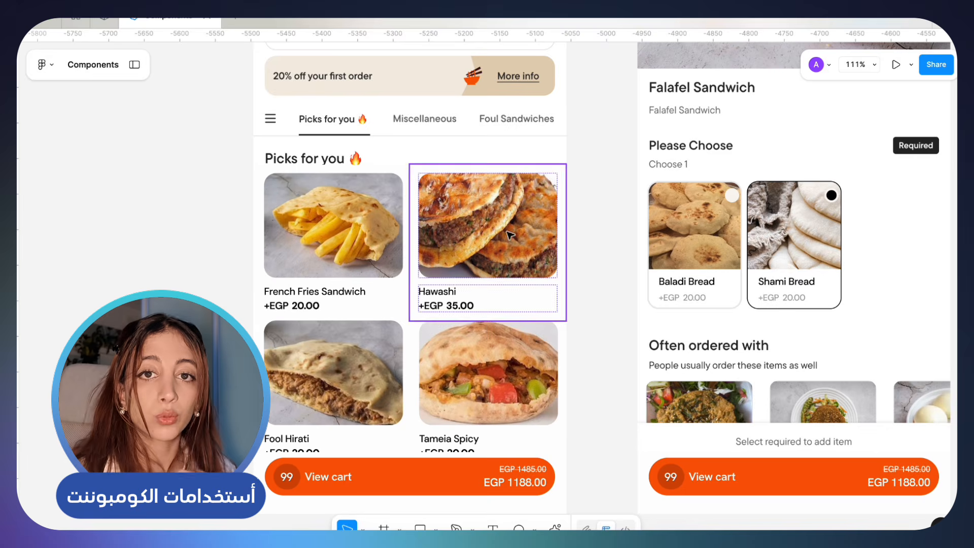
click(507, 233)
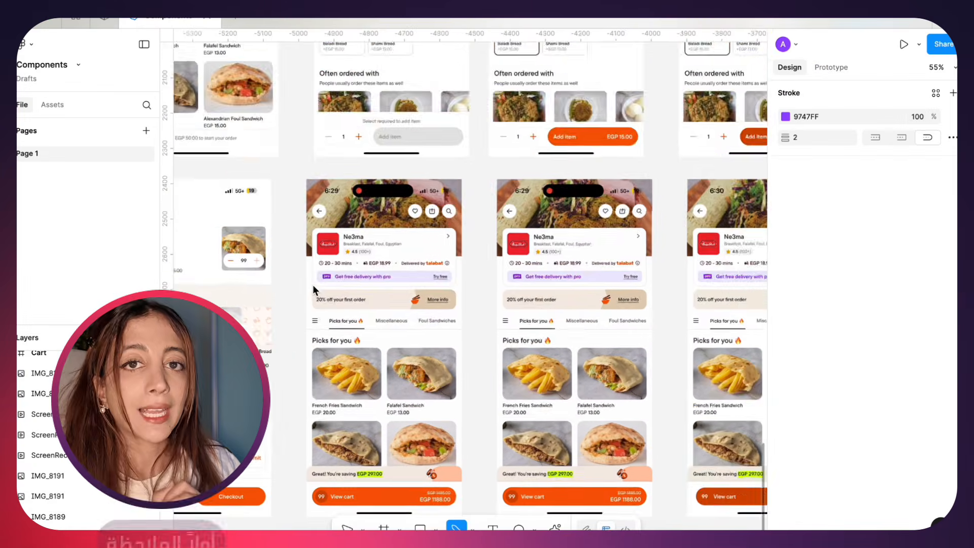
Mark the View cart and Checkout buttons at the foot of the original app screens with freehand pencil strokes
scroll(313, 285, down, 3)
scroll(313, 285, up, 3)
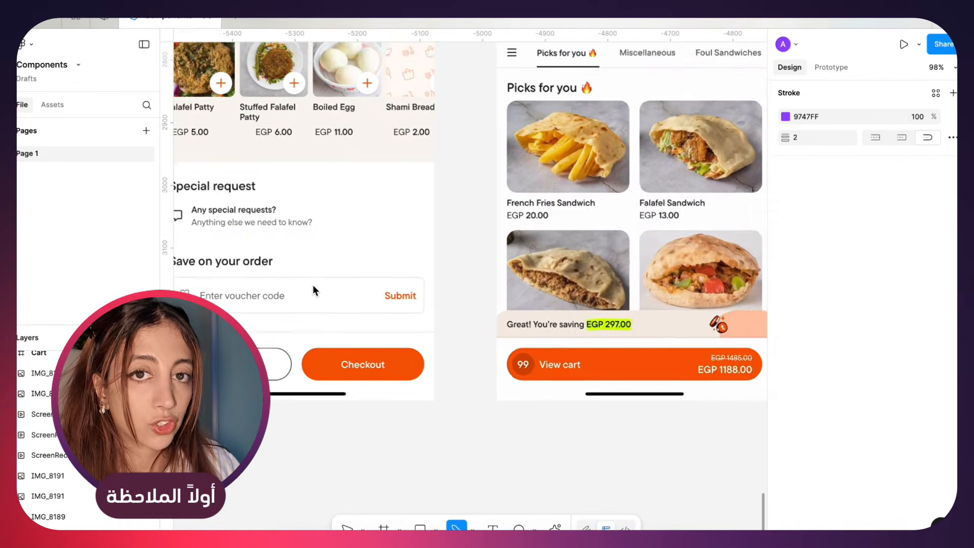
scroll(312, 285, down, 1)
scroll(470, 319, right, 10)
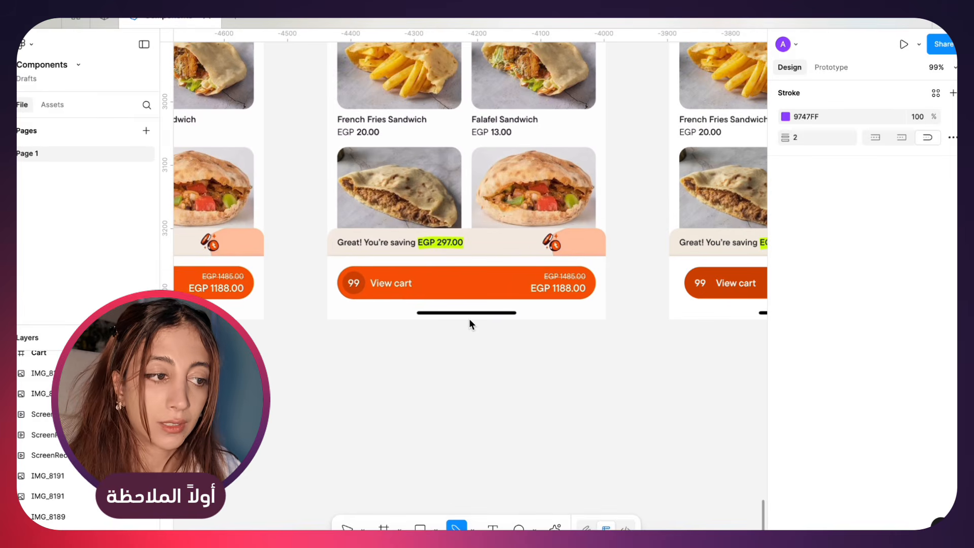
mouse_move(611, 273)
mouse_down()
mouse_move(537, 262)
mouse_move(302, 259)
mouse_move(575, 319)
mouse_up()
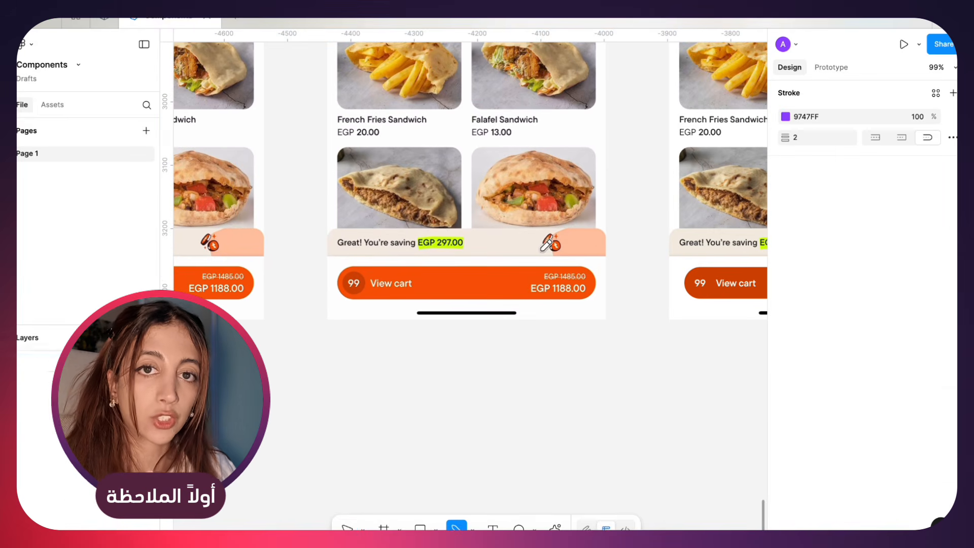
mouse_move(370, 249)
mouse_down()
mouse_move(333, 257)
mouse_move(504, 315)
mouse_move(518, 248)
mouse_up()
scroll(519, 248, left, 10)
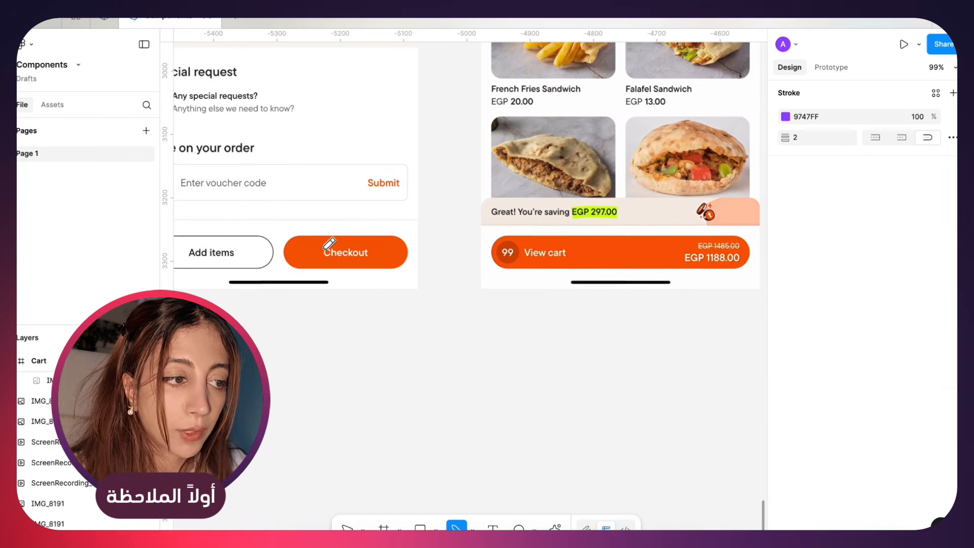
scroll(583, 256, right, 3)
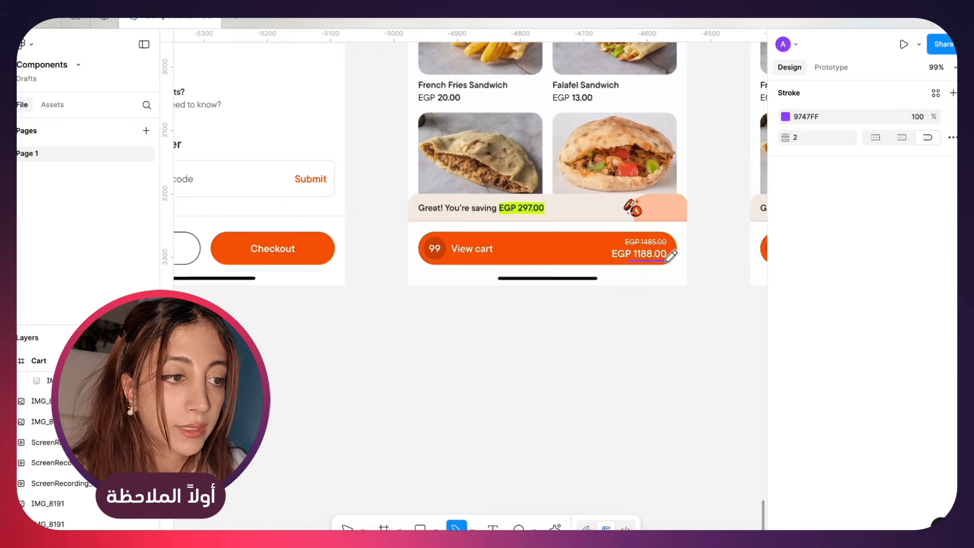
drag(238, 258, 297, 258)
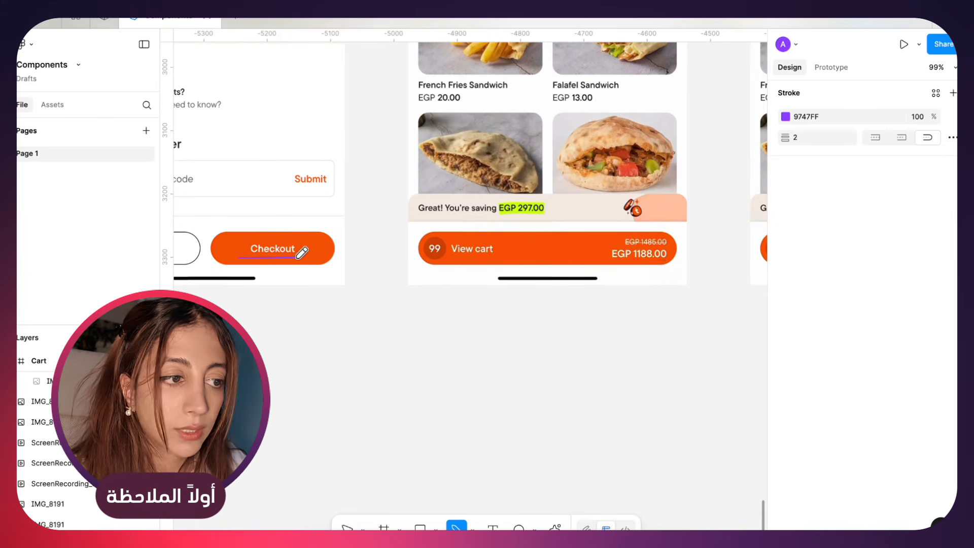
Add the text label "Primary Button" below the gap between the Checkout and View cart screens
scroll(424, 277, left, 2)
key(t)
click(413, 348)
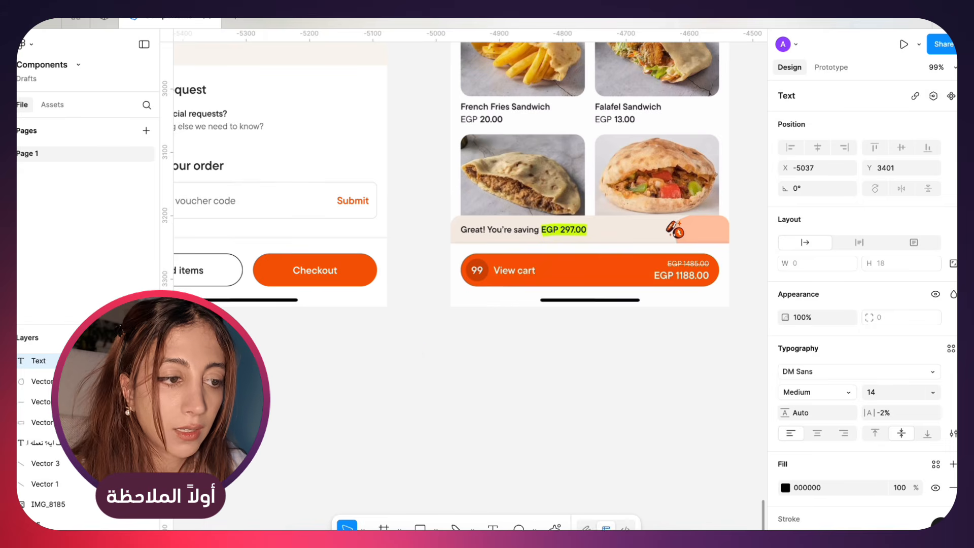
text(Primary Button)
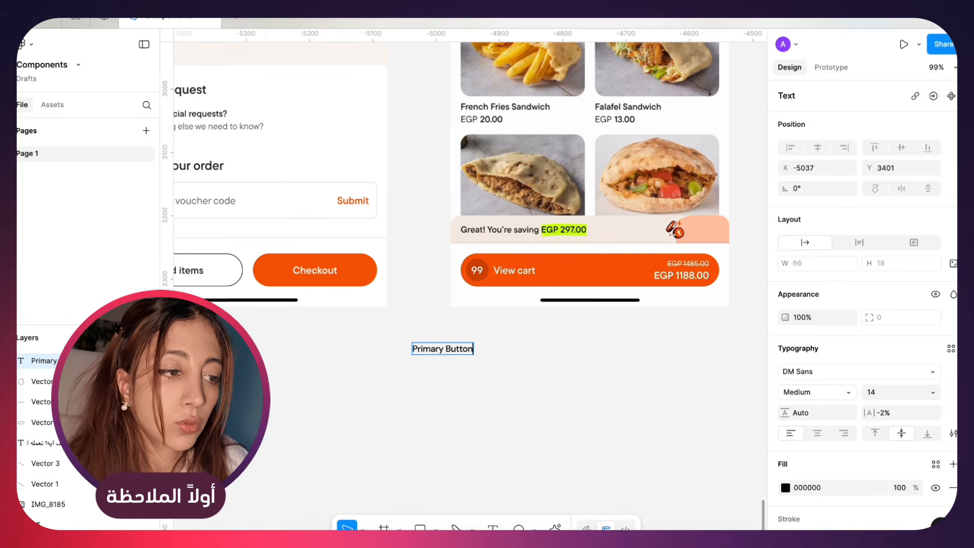
key(Escape)
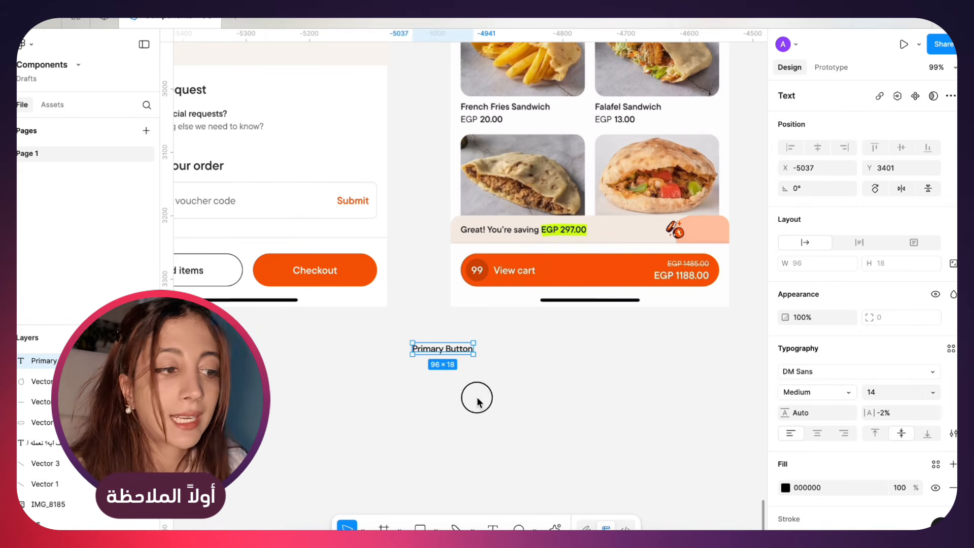
Try marking the Add items and Checkout buttons on the cart screen with freehand pencil strokes
key(Escape)
scroll(294, 283, left, 3)
key(shift+p)
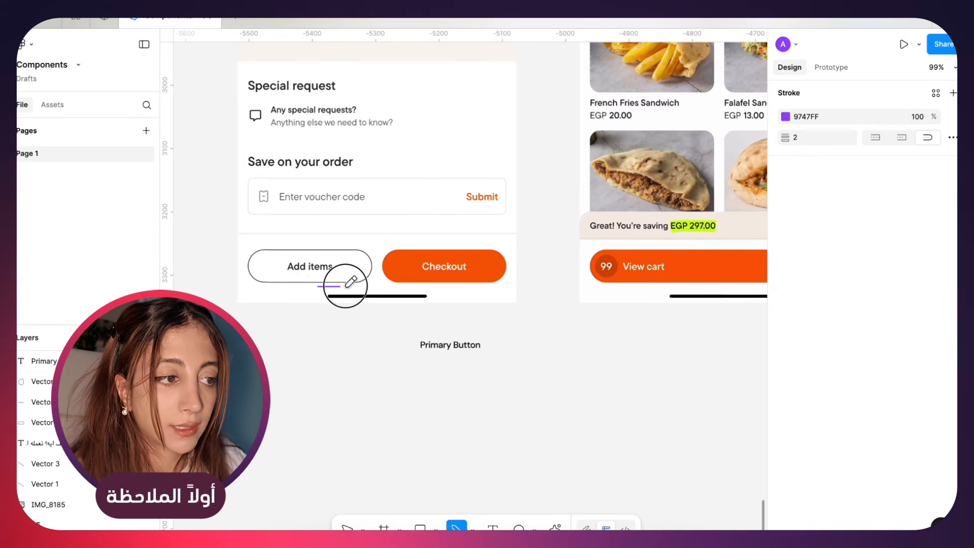
mouse_move(344, 283)
mouse_down()
mouse_move(224, 253)
mouse_move(251, 304)
mouse_move(323, 294)
mouse_up()
key(ctrl+z)
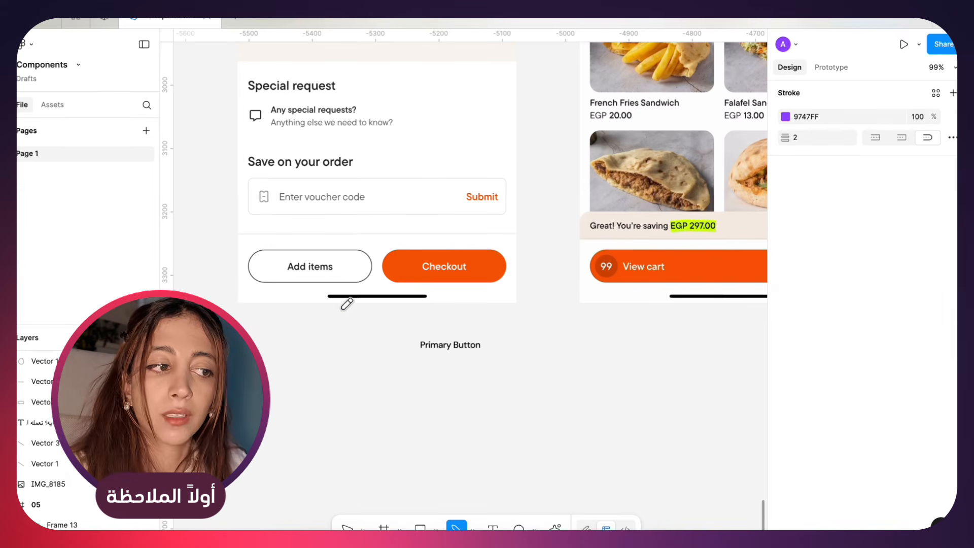
scroll(370, 280, down, 5)
scroll(370, 281, up, 3)
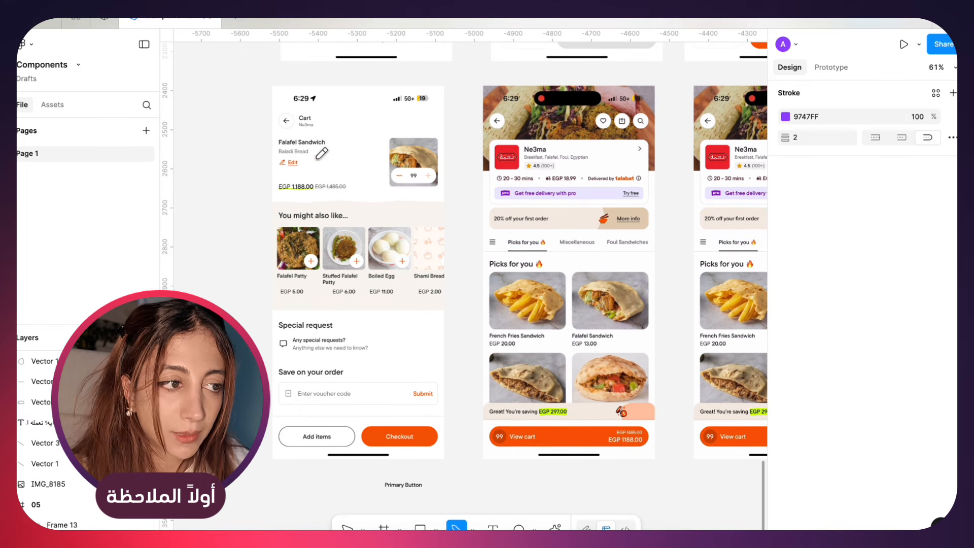
scroll(321, 279, up, 3)
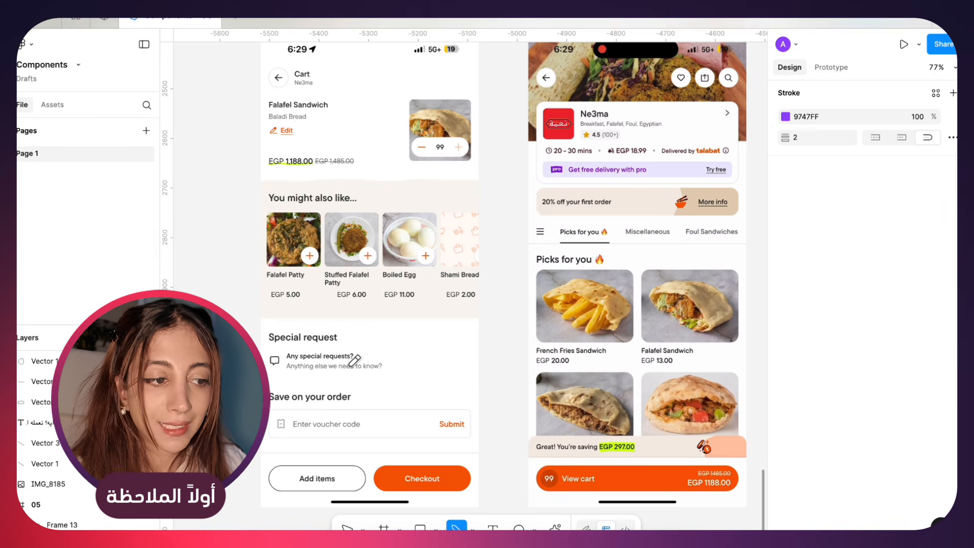
scroll(395, 424, down, 2)
mouse_move(403, 428)
mouse_down()
mouse_move(360, 453)
mouse_move(456, 458)
mouse_move(432, 417)
mouse_up()
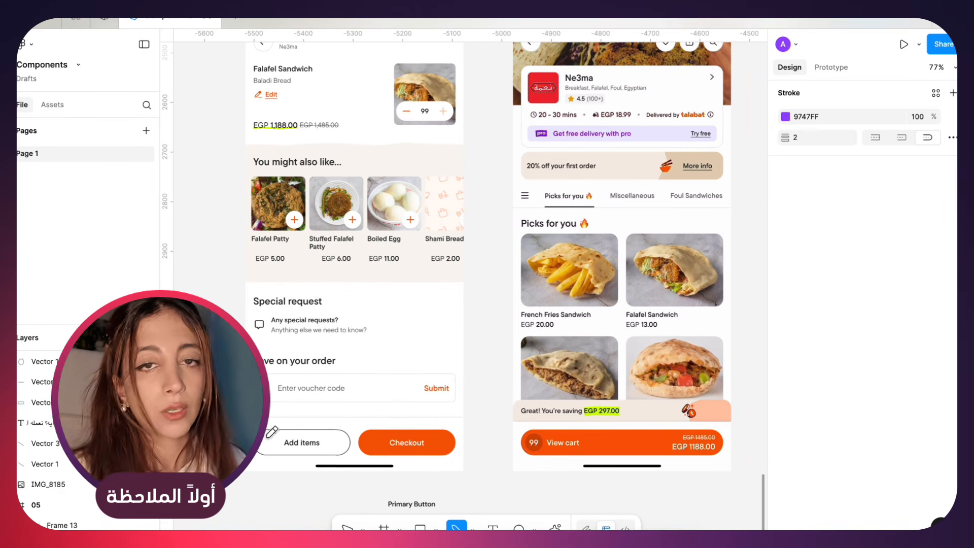
mouse_move(350, 443)
mouse_down()
mouse_move(279, 421)
mouse_move(259, 445)
mouse_move(299, 459)
mouse_move(339, 436)
mouse_up()
Shorten the "Primary Button" label above "Secondary" to "Primary"
scroll(338, 436, down, 2)
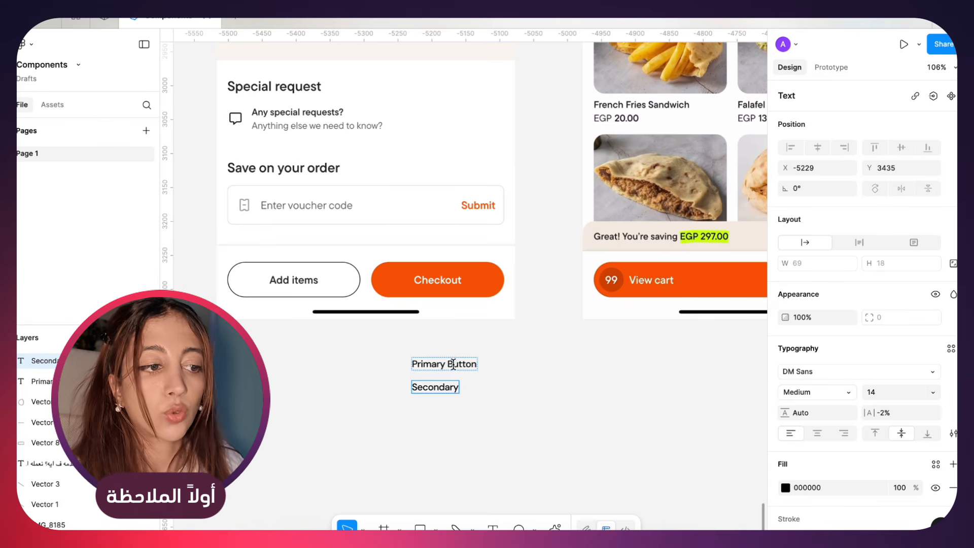
drag(445, 364, 525, 363)
key(BackSpace)
click(512, 369)
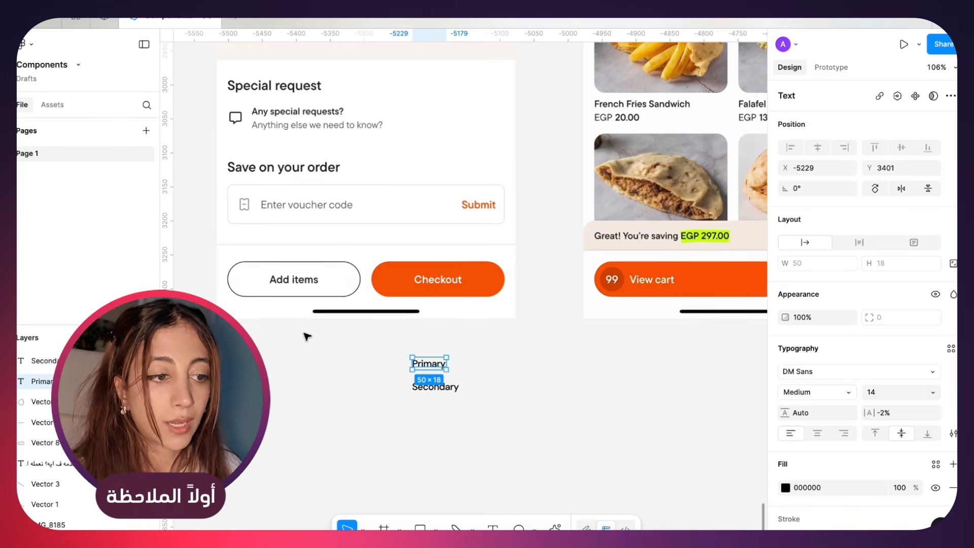
Add the text label "Variants" to the left of the Primary label, on the same line
scroll(307, 335, up, 5)
click(412, 398)
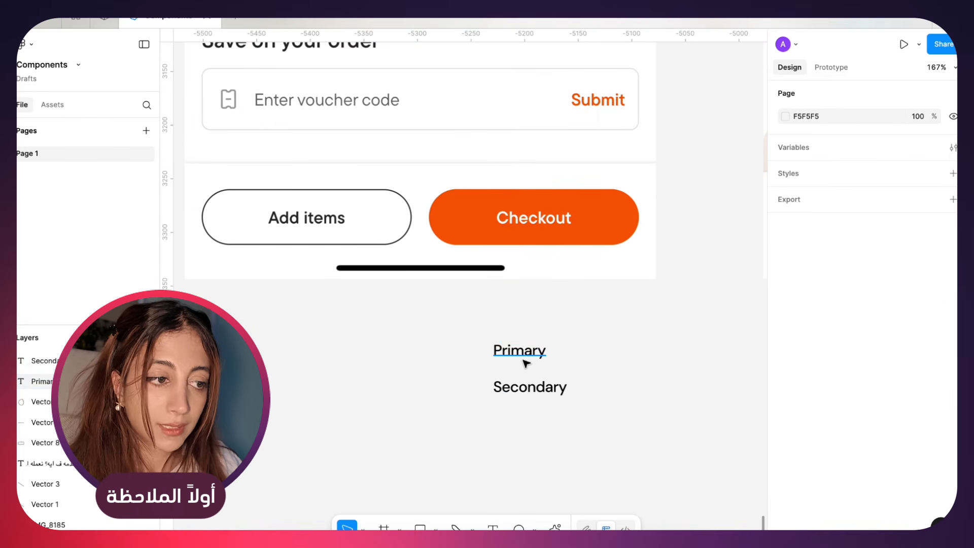
key(t)
click(355, 350)
text(Variant)
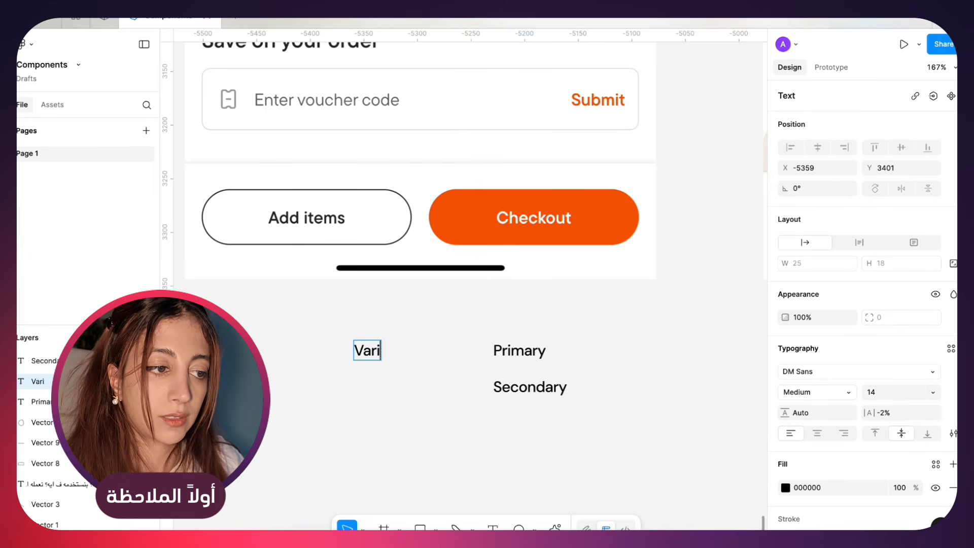
click(470, 396)
click(401, 409)
Add the text "Label" in the empty canvas area below and left of the Variants label
scroll(401, 409, down, 2)
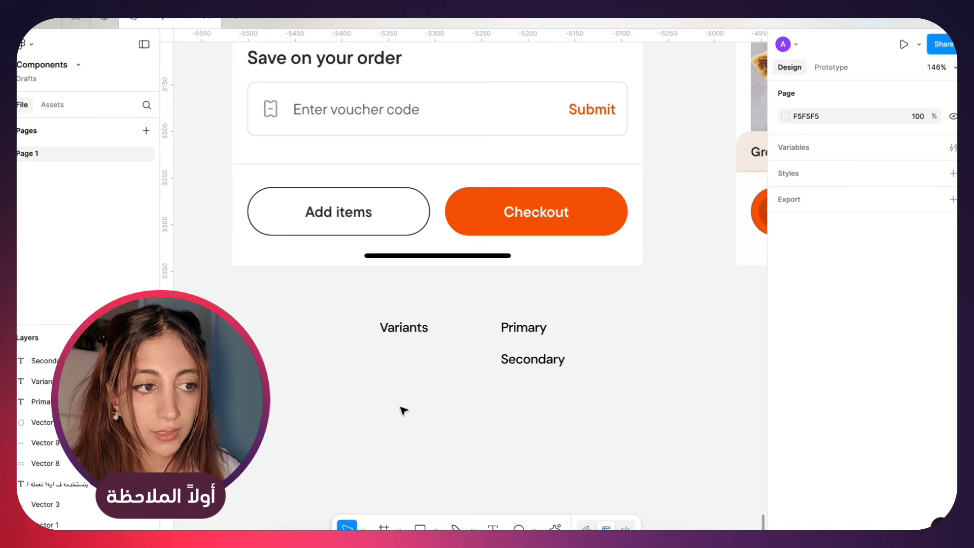
scroll(398, 407, down, 1)
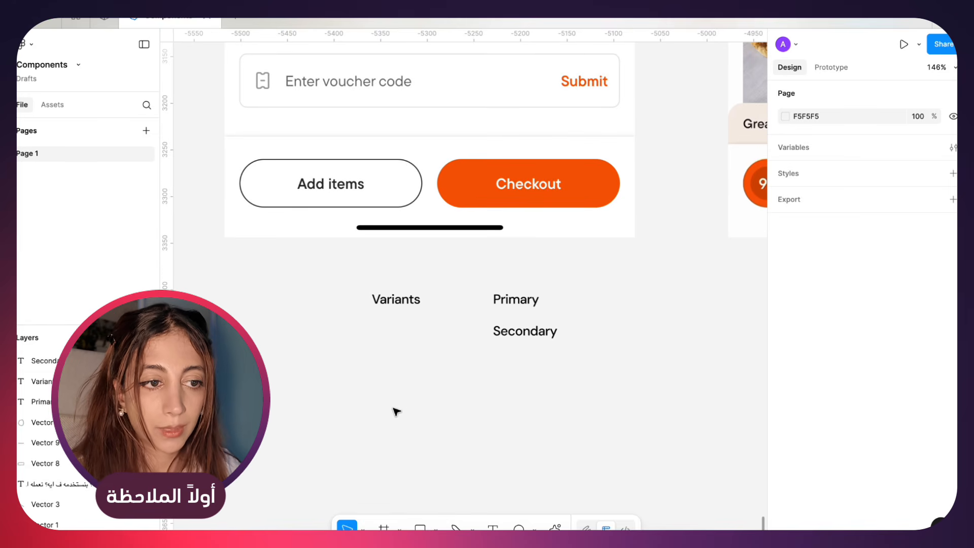
scroll(391, 407, down, 3)
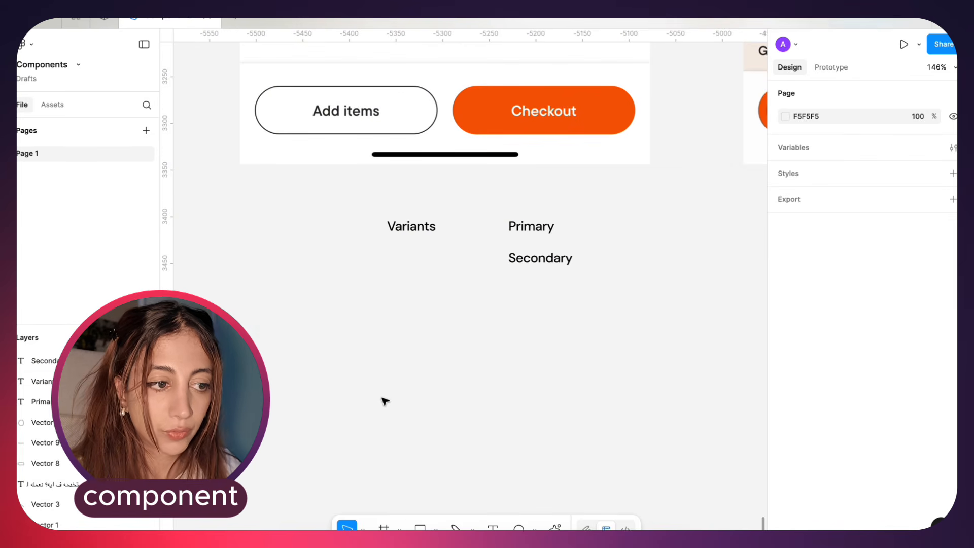
scroll(386, 402, down, 2)
key(t)
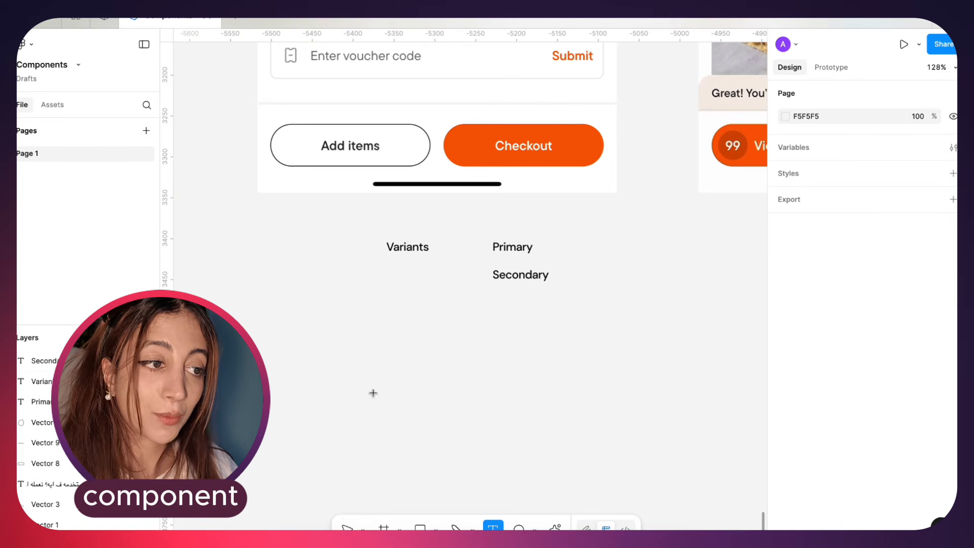
click(332, 374)
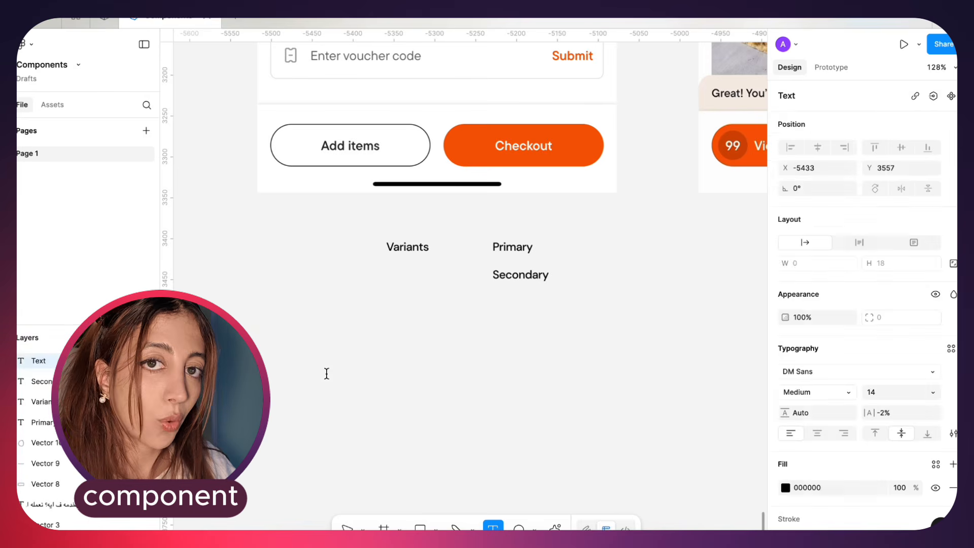
text(A)
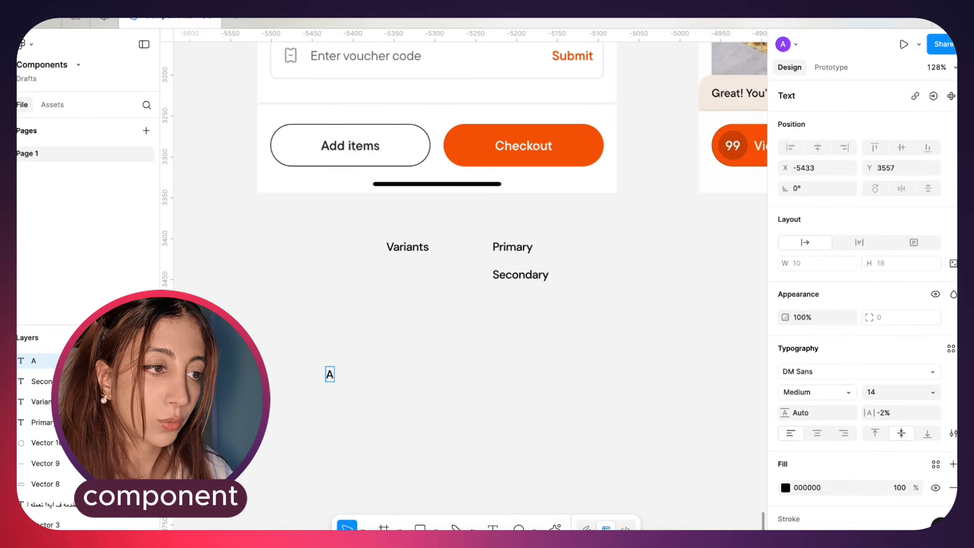
text(abel)
key(Escape)
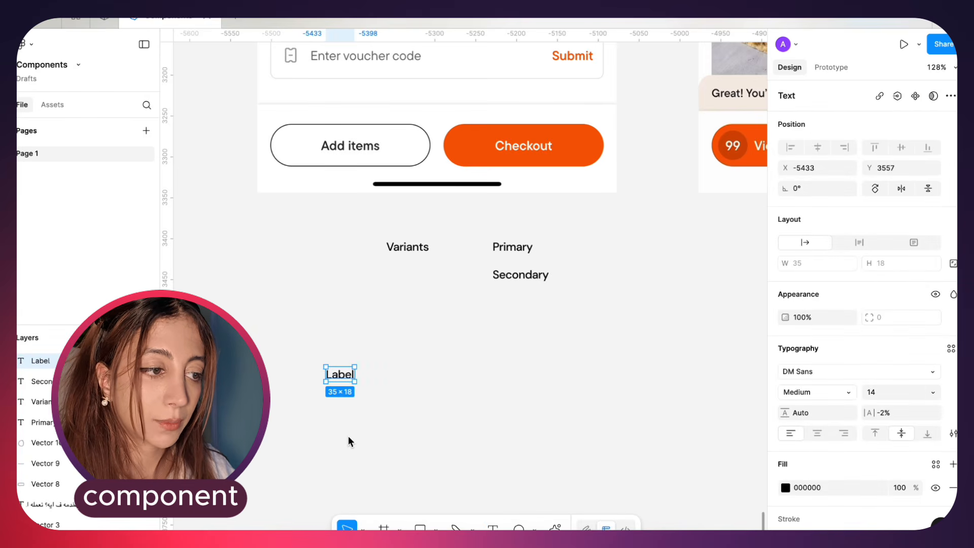
Wrap the Label text in an auto layout frame and fill it with the orange F55905 sampled from the Checkout button
key(shift+a)
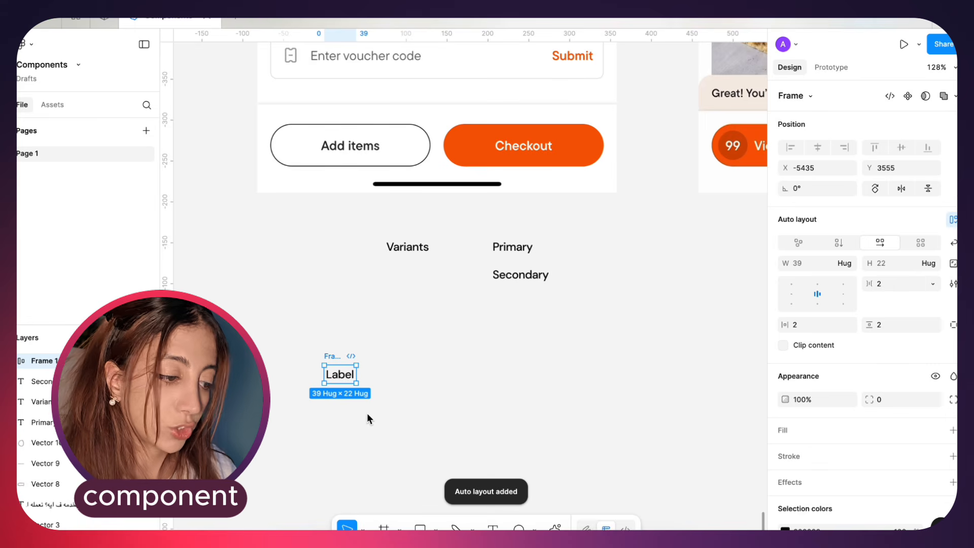
key(i)
click(573, 130)
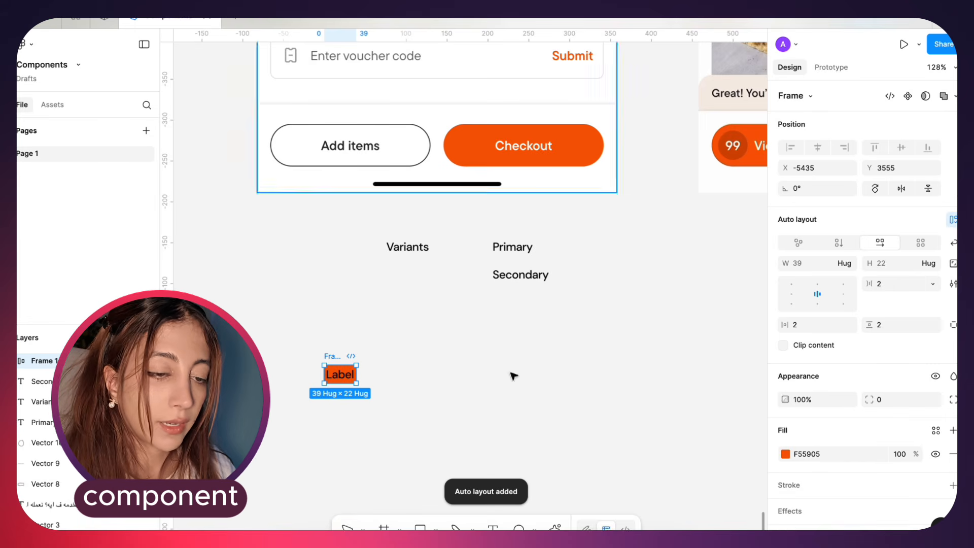
Style the Label text inside the orange frame as white FFFFFF, Bold weight, size 16
double_click(348, 379)
click(785, 488)
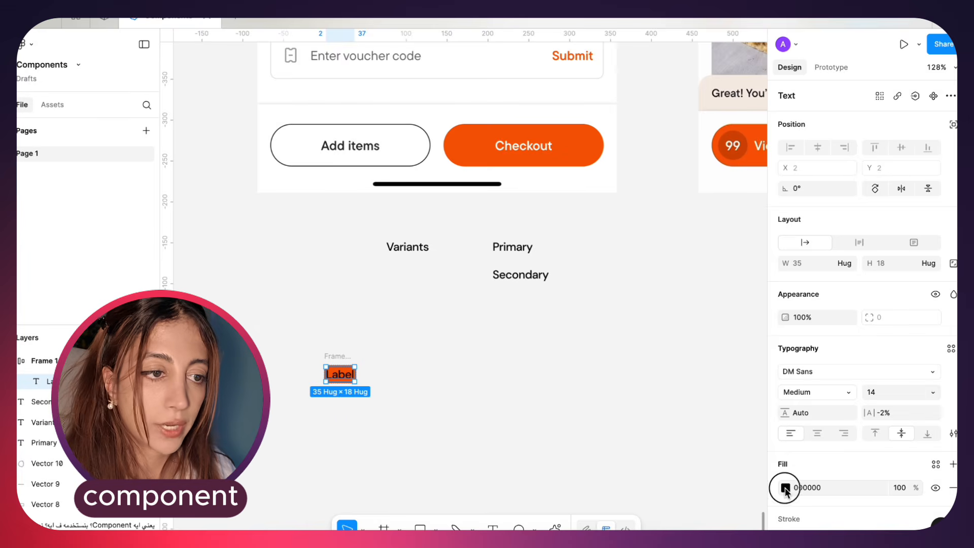
drag(735, 370, 622, 269)
click(766, 250)
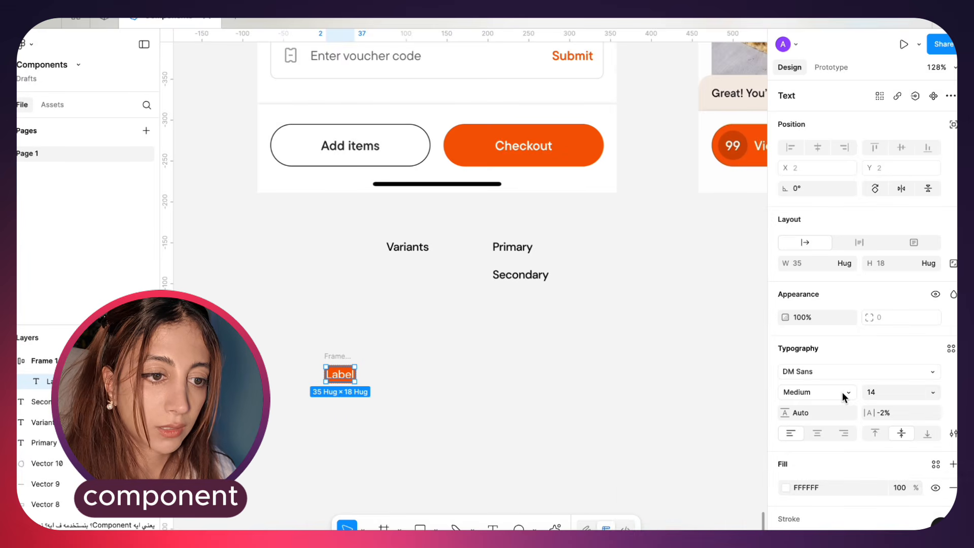
click(844, 395)
click(827, 423)
click(895, 396)
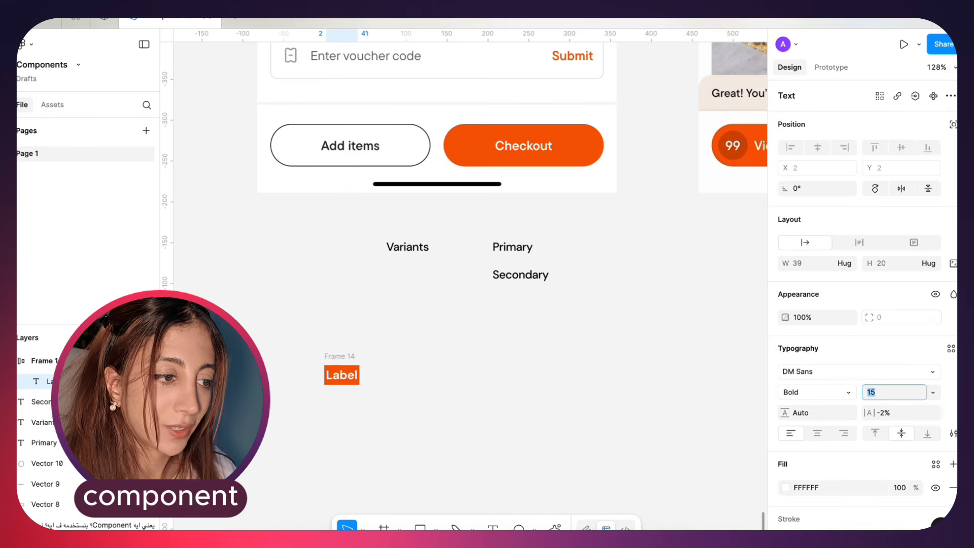
key(Up)
key(Up)
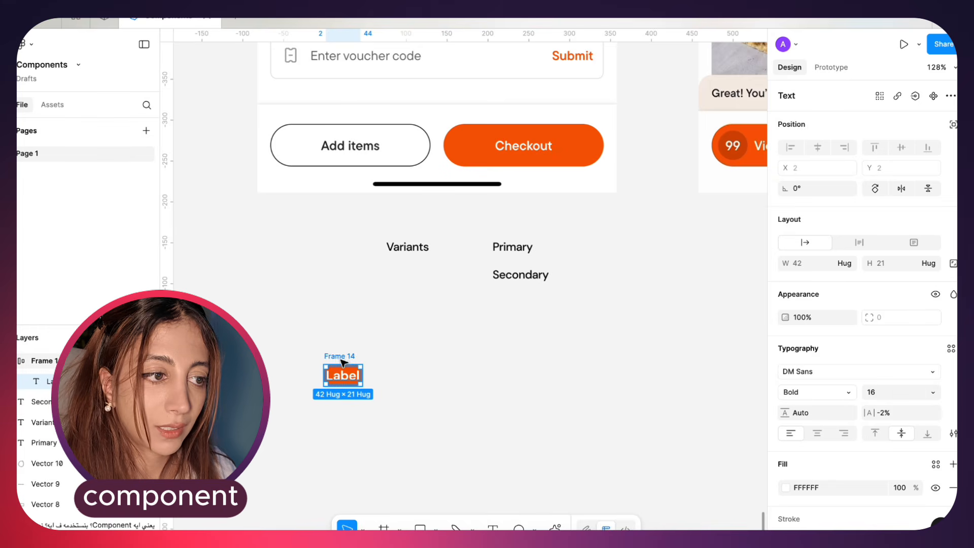
Move the Label frame just beneath the original Checkout button and set its padding to 16 horizontal and 8 vertical
drag(343, 366, 492, 173)
scroll(492, 173, up, 5)
scroll(492, 172, right, 1)
scroll(493, 173, up, 1)
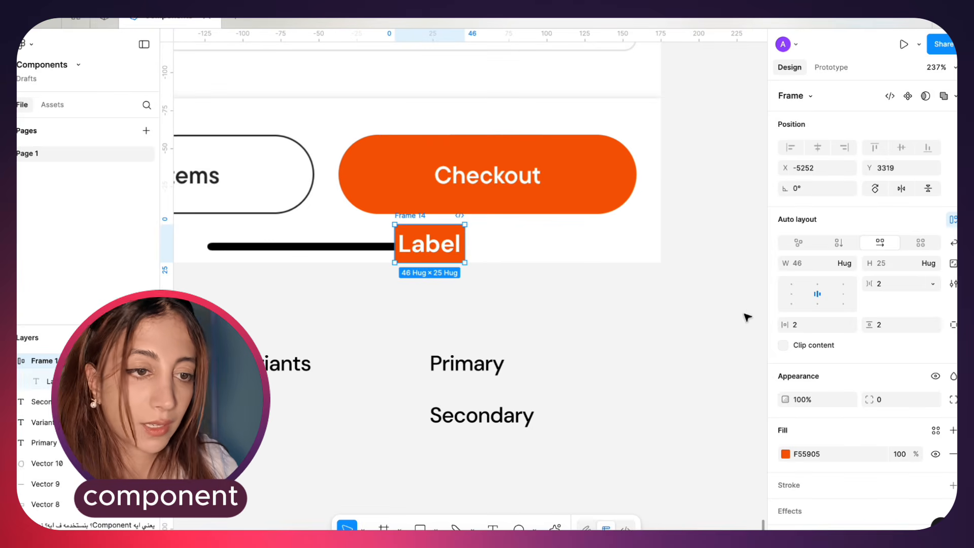
click(819, 325)
text(16)
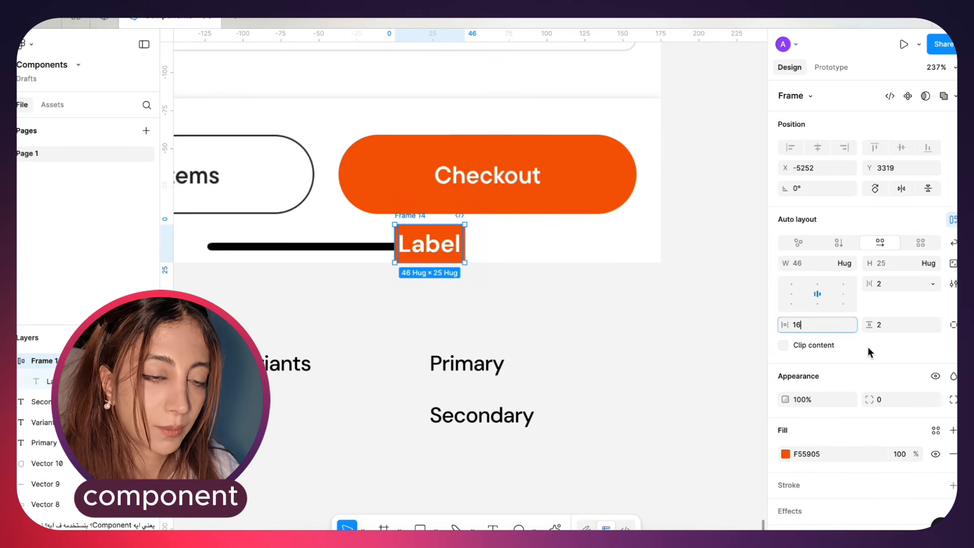
click(895, 325)
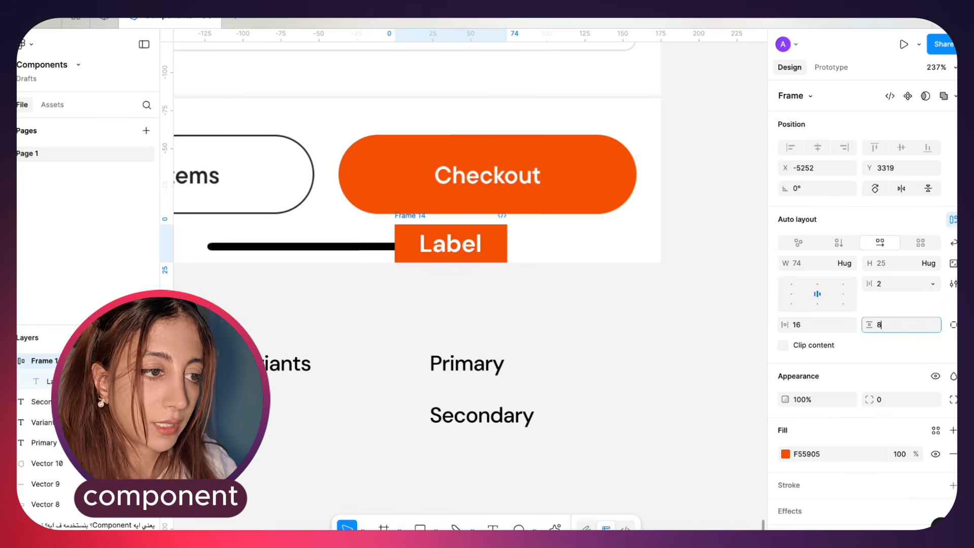
key(Return)
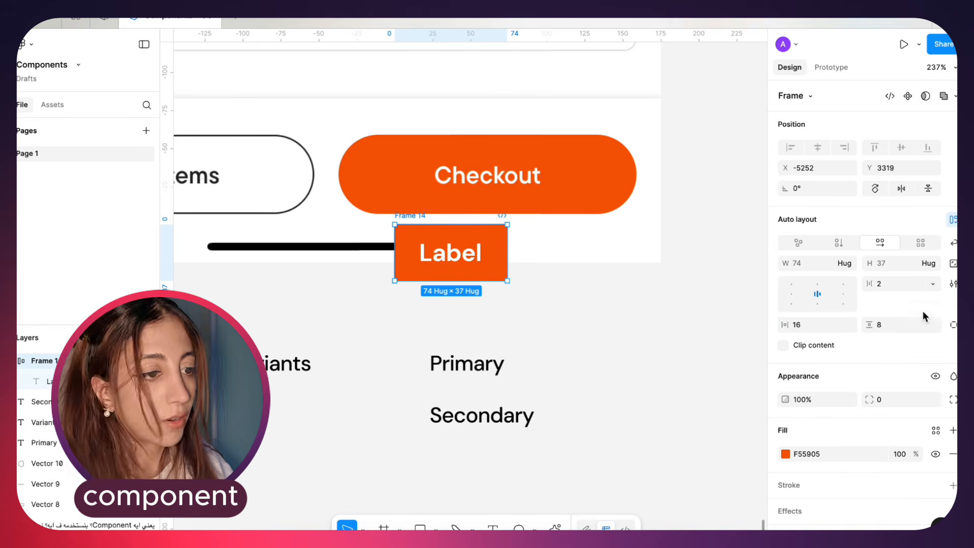
Set the orange Label frame's corner radius to 64
click(901, 405)
text(64)
key(Return)
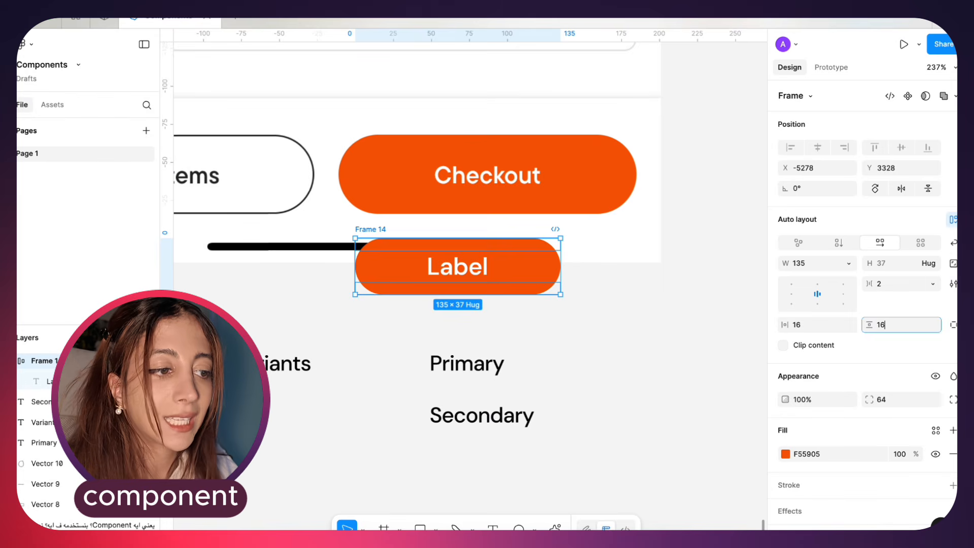
key(Return)
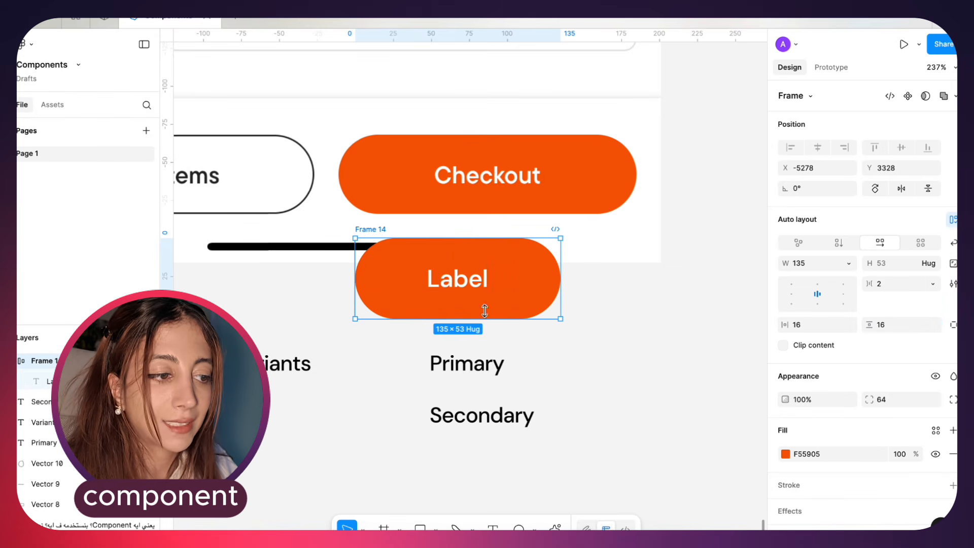
Replace the Label text inside the orange button with "Checkout"
double_click(452, 278)
text(Checko)
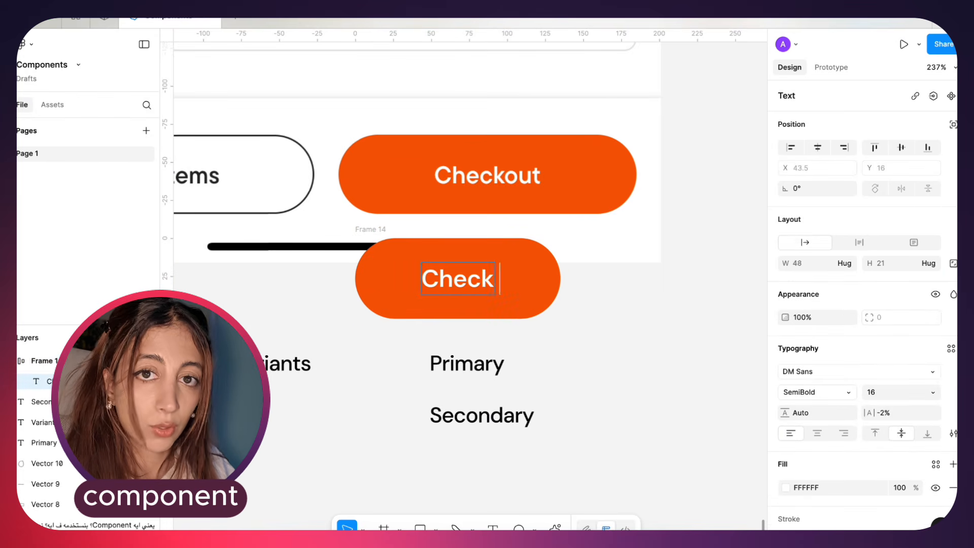
text(ut)
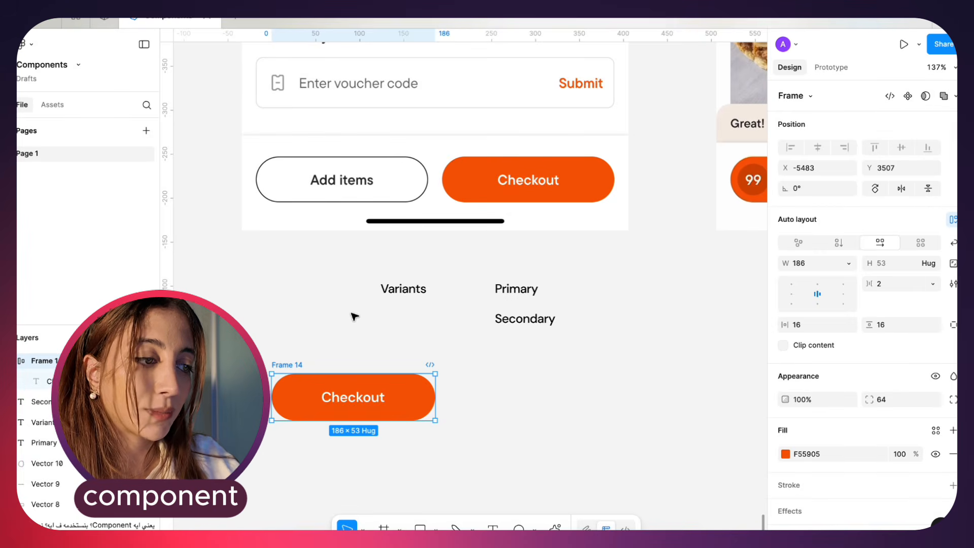
Rename the orange Checkout button's frame to "Button"
double_click(292, 366)
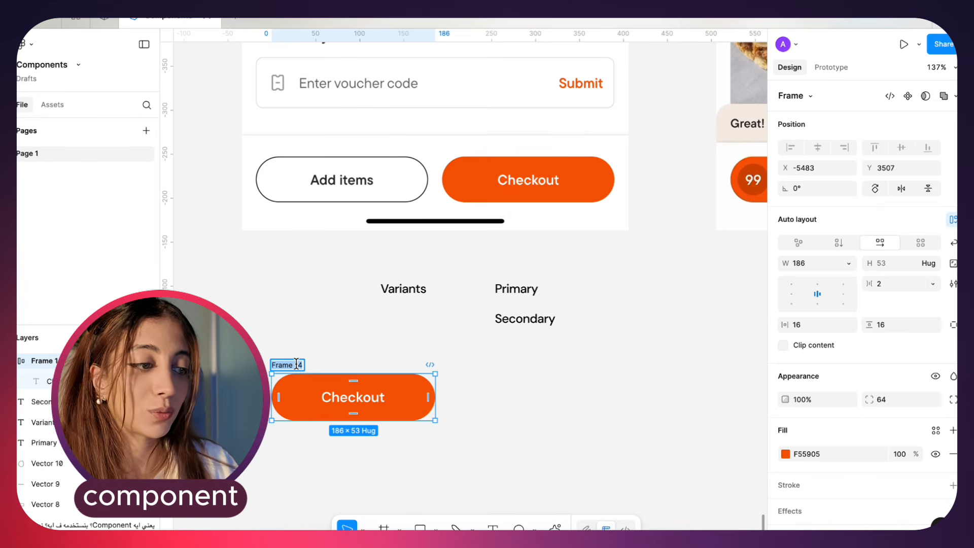
text(Button)
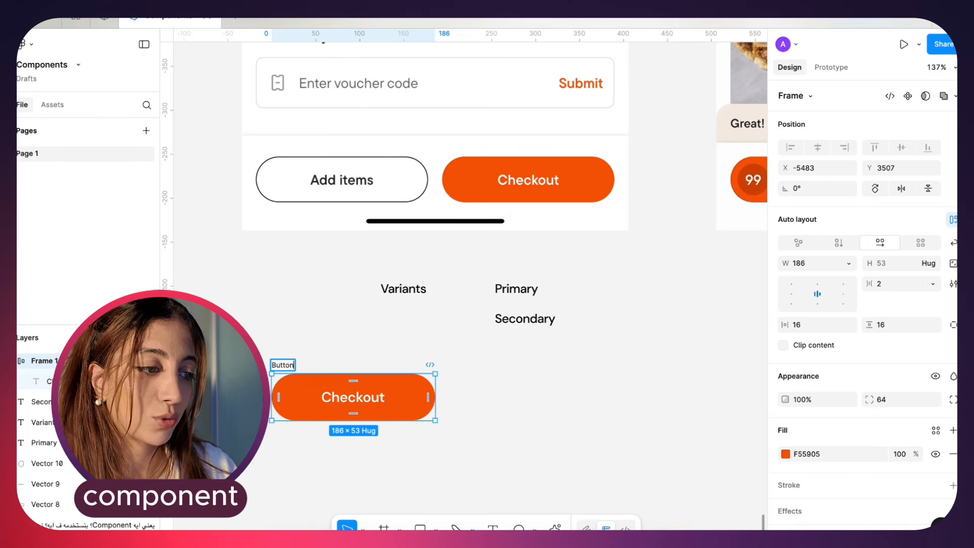
key(Return)
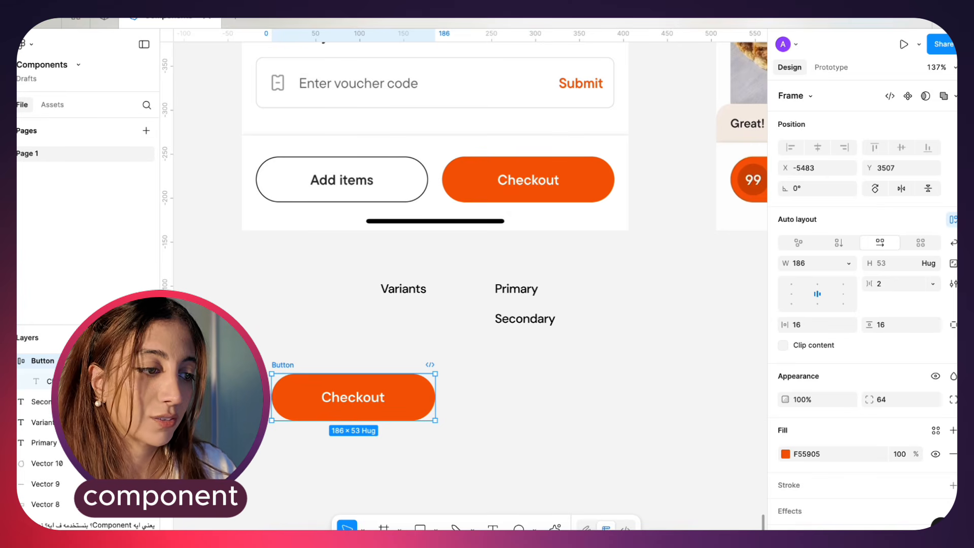
Convert the Button frame into a component and move it down and left, farther from the variant labels
click(909, 97)
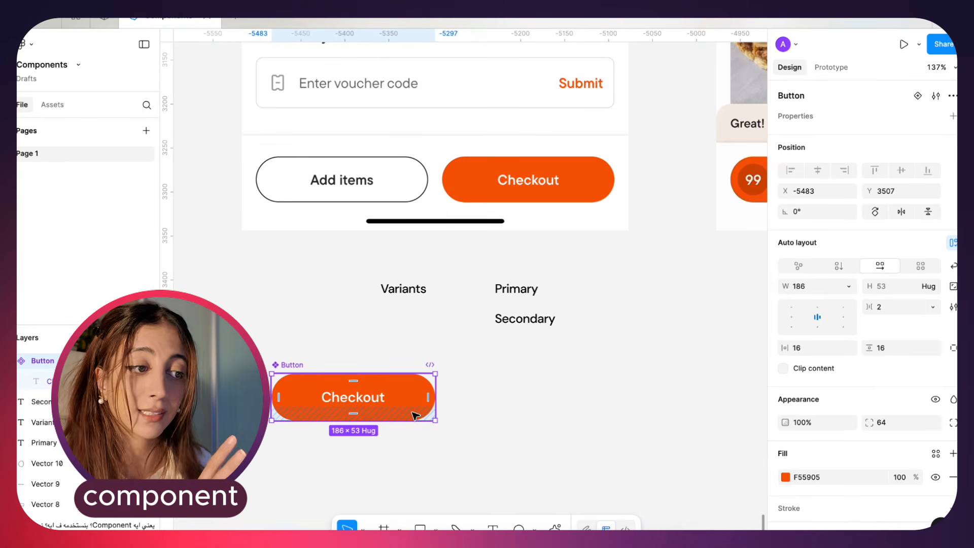
drag(355, 409, 308, 473)
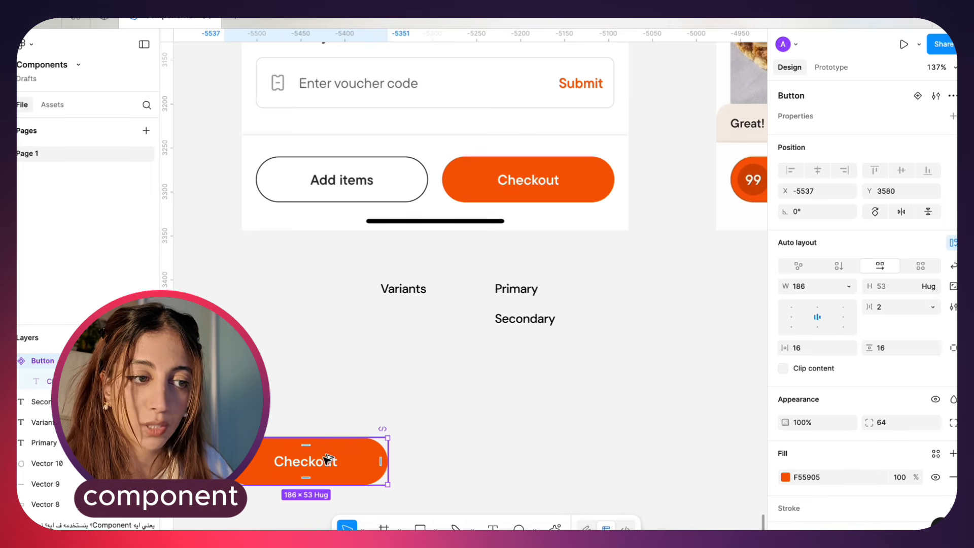
Scatter five instance copies of the Button component on the canvas and move the main component up slightly
drag(328, 459, 543, 398)
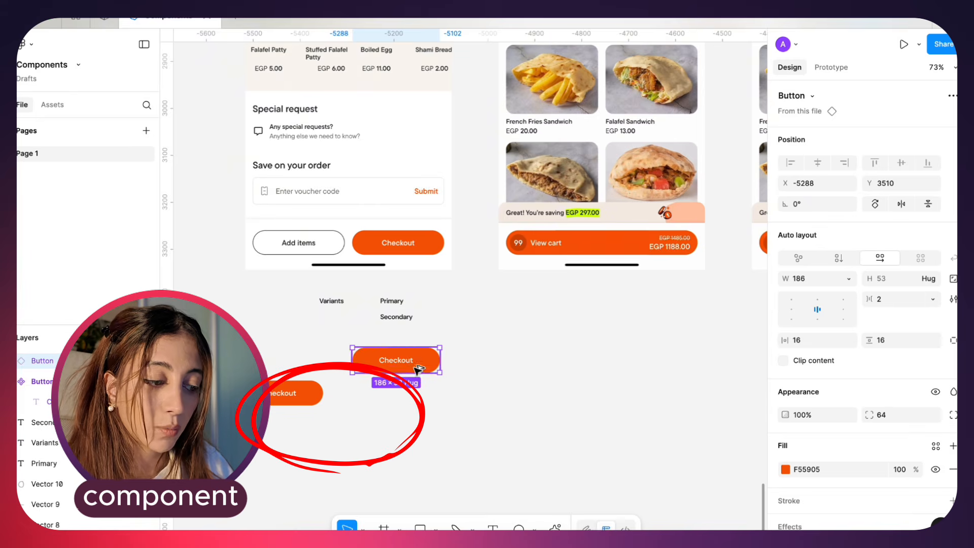
drag(402, 406, 506, 433)
drag(501, 431, 508, 334)
drag(269, 394, 266, 367)
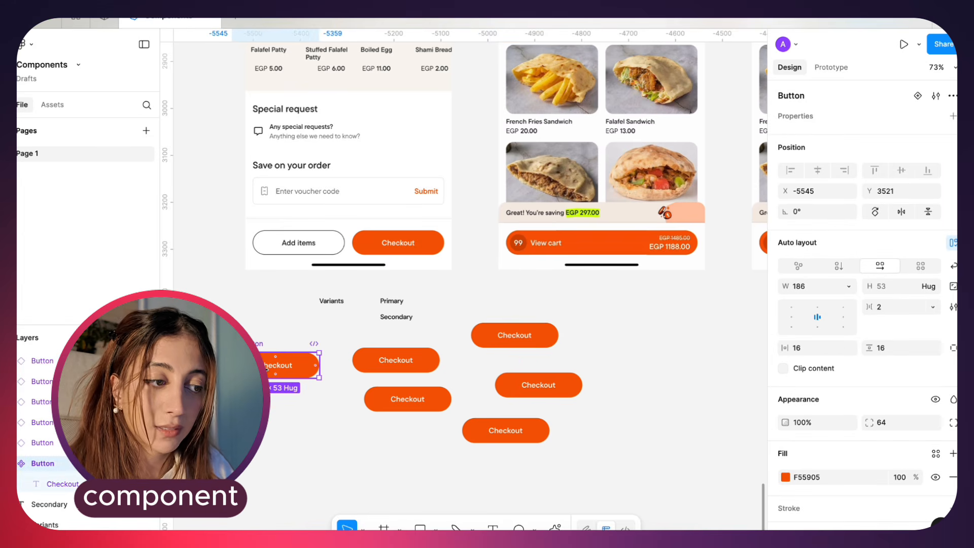
Try recolouring the main Button component's fill to pink F5059D
scroll(249, 415, up, 5)
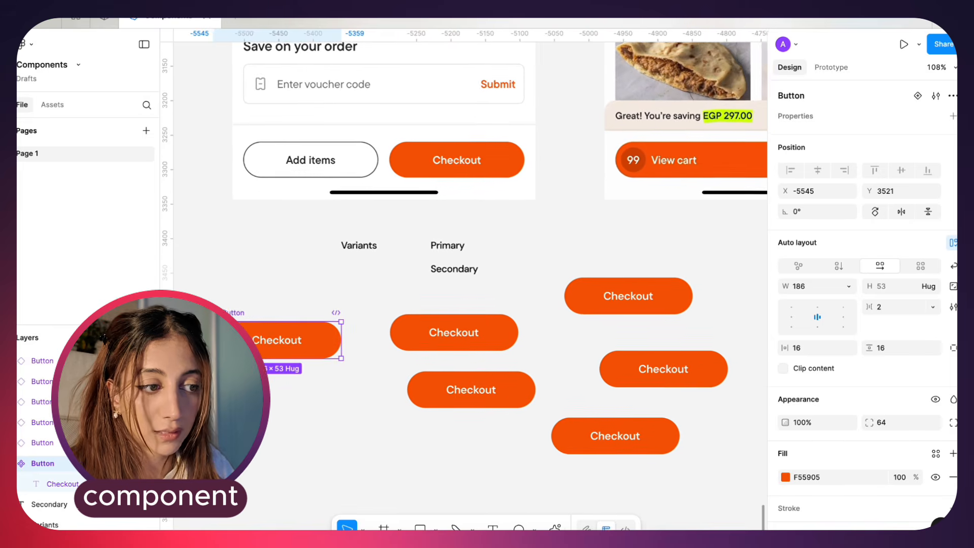
click(785, 477)
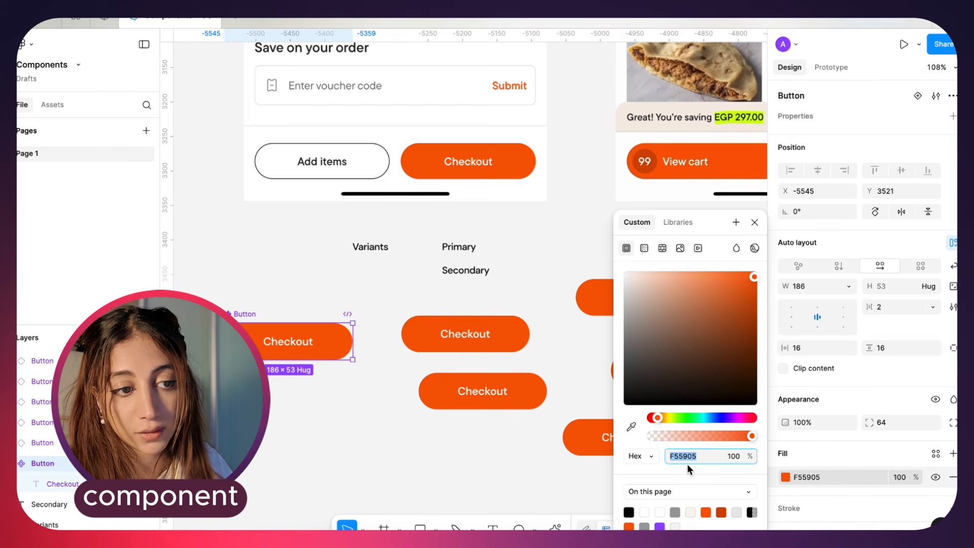
click(851, 460)
click(781, 477)
scroll(780, 476, down, 1)
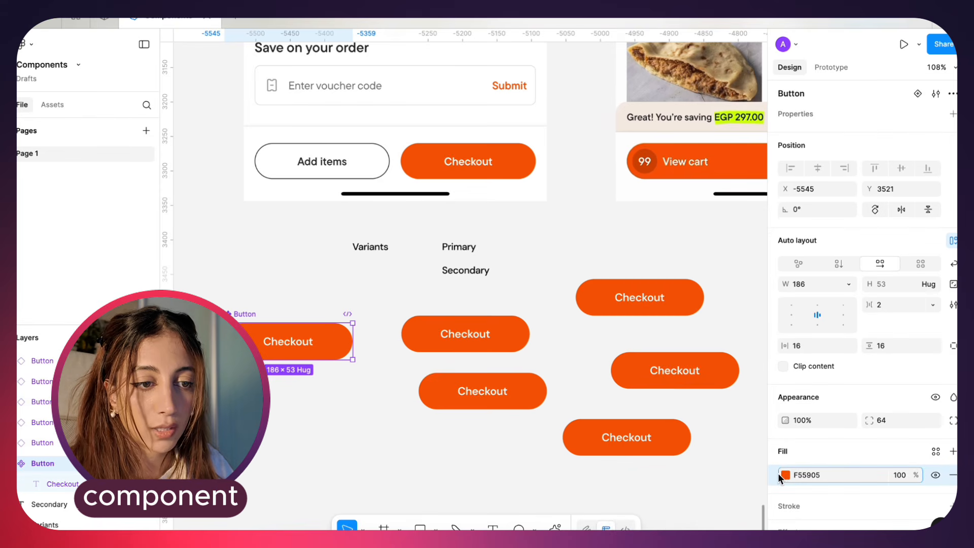
click(783, 478)
key(minus)
drag(656, 418, 742, 418)
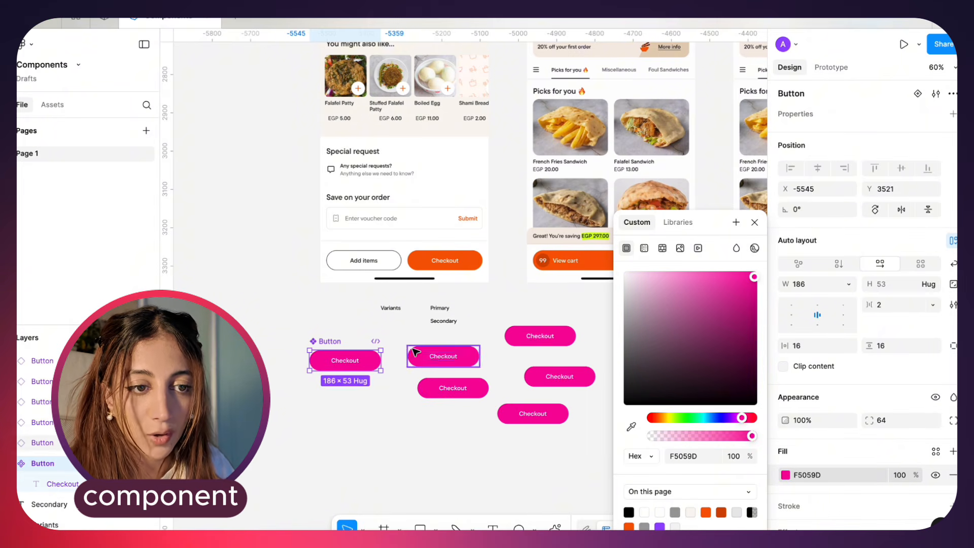
Undo the main component's pink fill, and try a vertical padding change and undo it
key(ctrl+z)
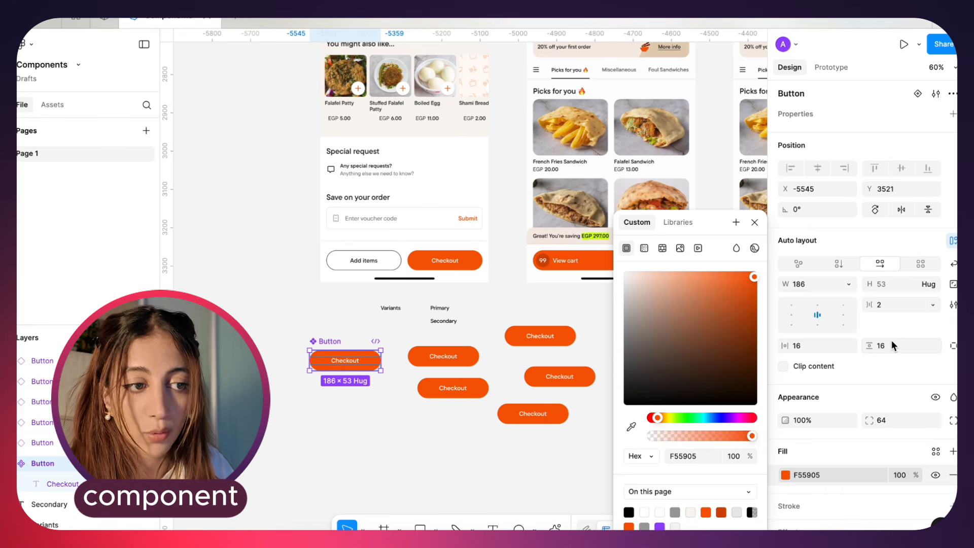
drag(862, 346, 856, 352)
key(ctrl+z)
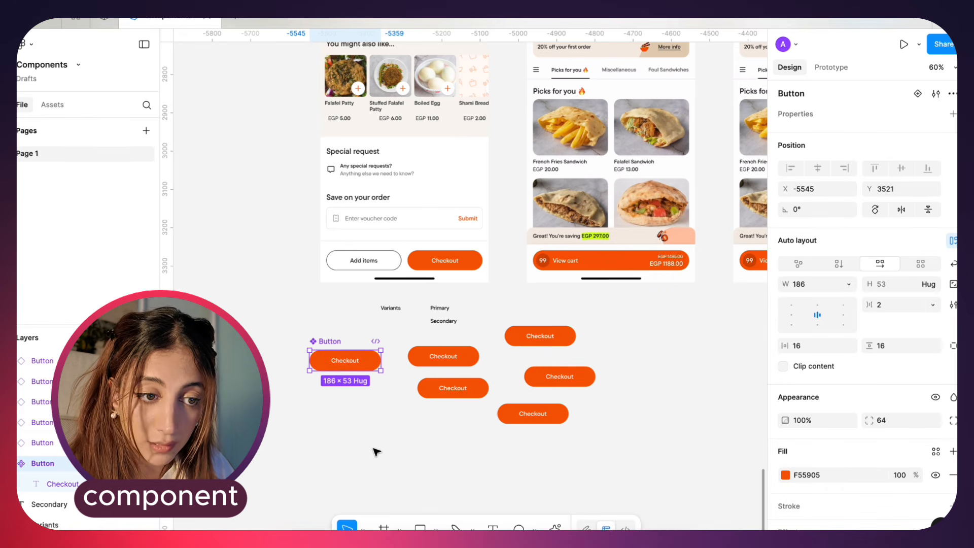
Override the fill of the Checkout instance directly below the one nearest the main component with purple 7D05F5
click(477, 394)
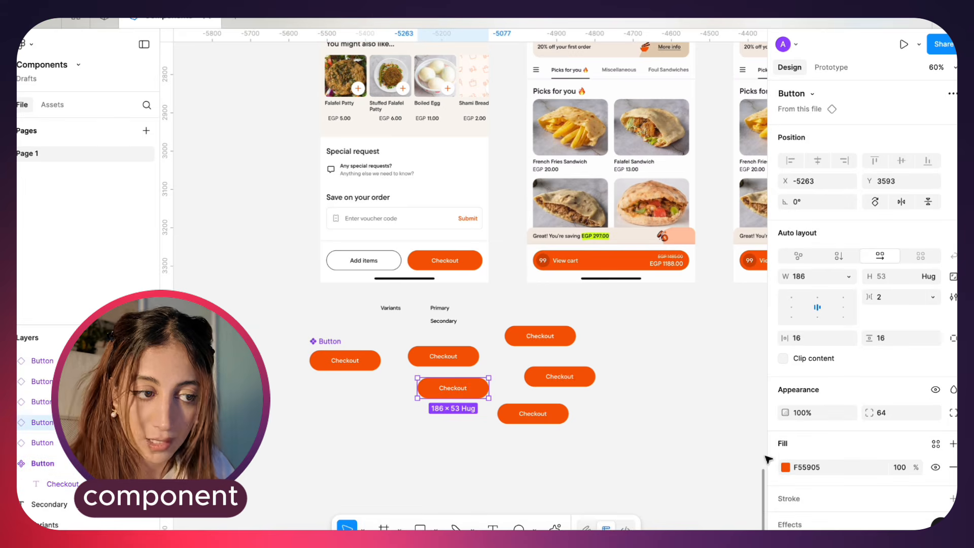
click(786, 469)
drag(710, 418, 727, 417)
click(525, 453)
click(461, 388)
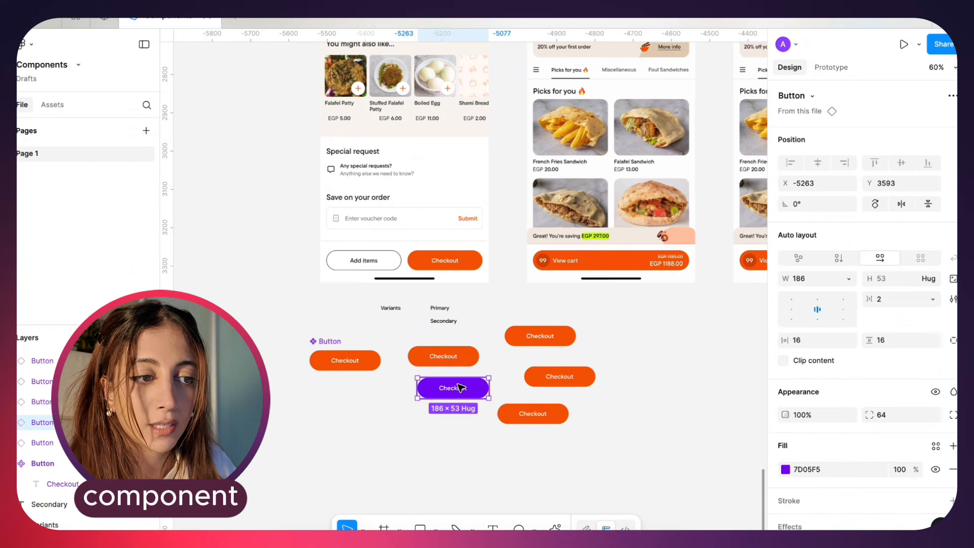
Delete all Checkout instances and shift the main Button component slightly to the right
key(Delete)
scroll(461, 388, up, 3)
drag(631, 461, 443, 329)
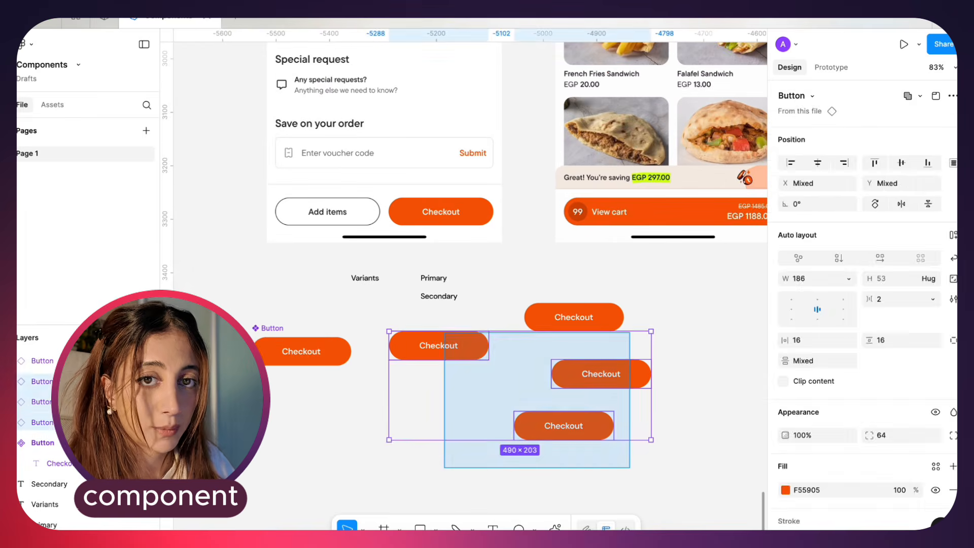
key(Delete)
drag(262, 329, 290, 329)
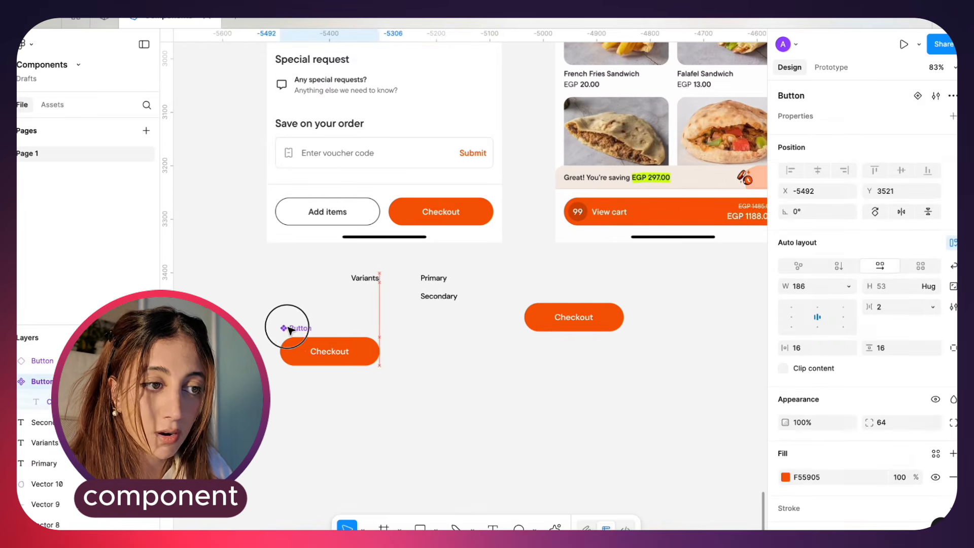
click(590, 309)
key(Delete)
Duplicate the main Button component as a single instance to its right, below the screens
click(322, 351)
scroll(312, 333, down, 2)
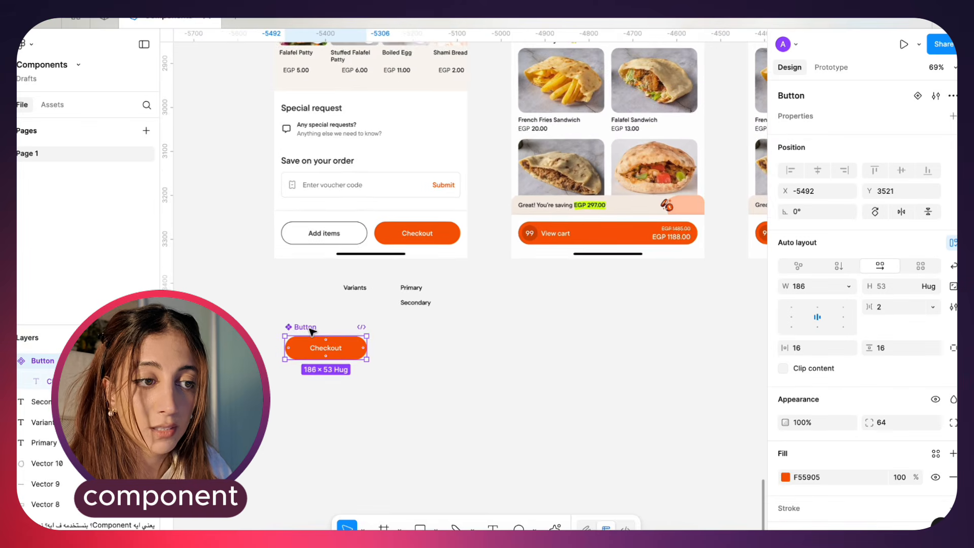
scroll(312, 332, right, 1)
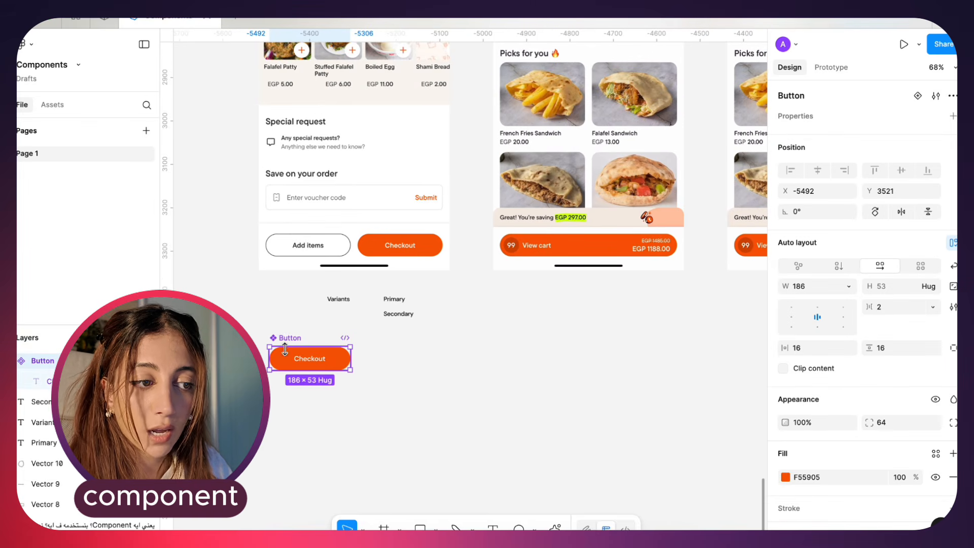
drag(284, 349, 465, 360)
scroll(479, 377, up, 2)
scroll(479, 377, right, 4)
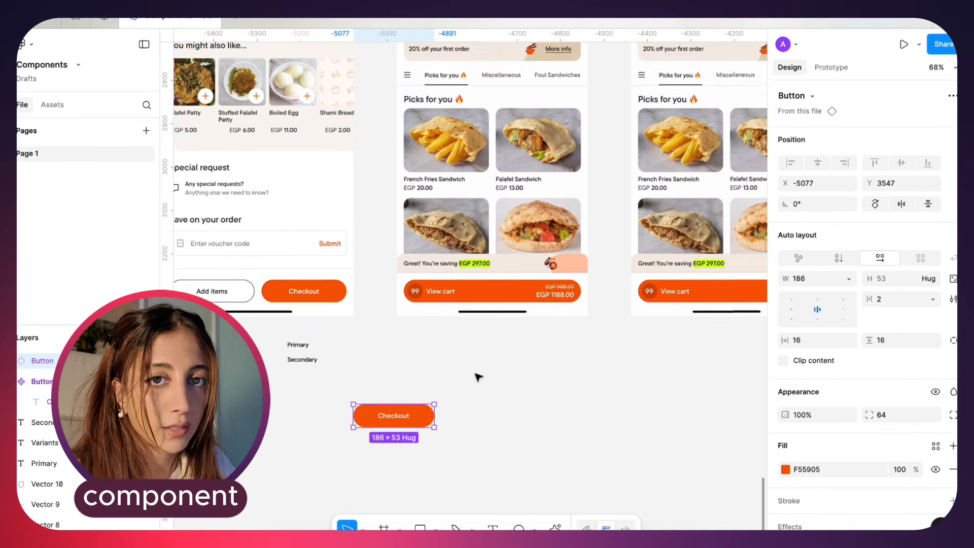
scroll(479, 377, down, 5)
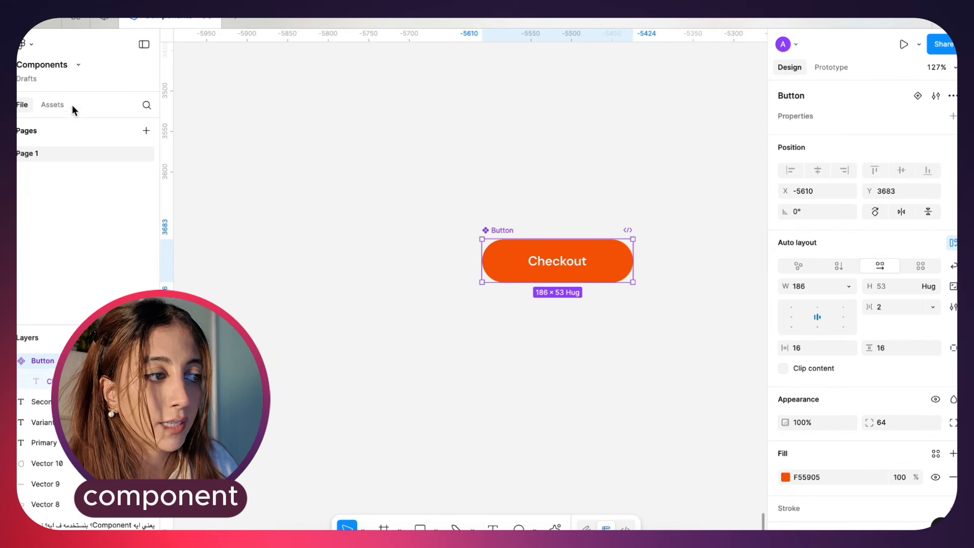
Insert a Button instance from this file's component assets on the empty canvas right of the last Falafel Sandwich screen
click(46, 108)
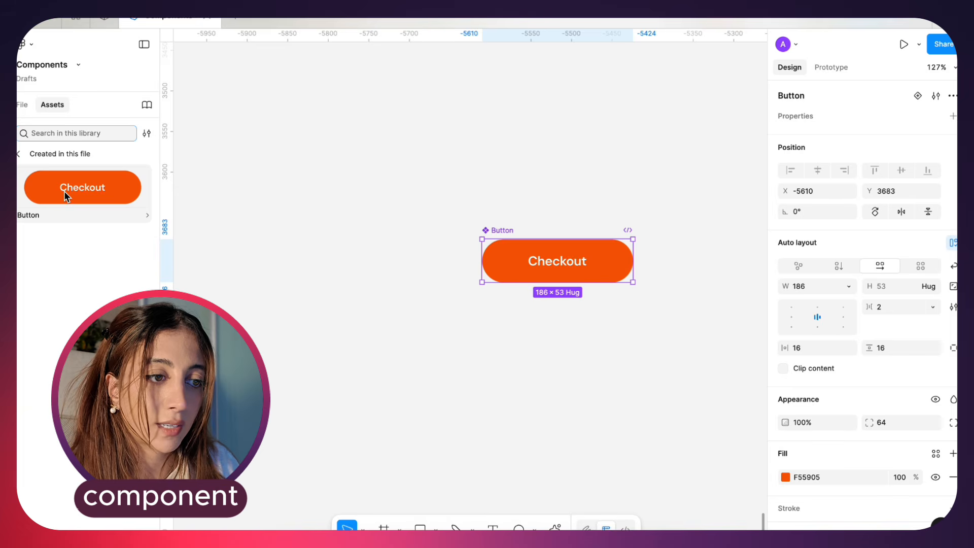
scroll(393, 272, down, 5)
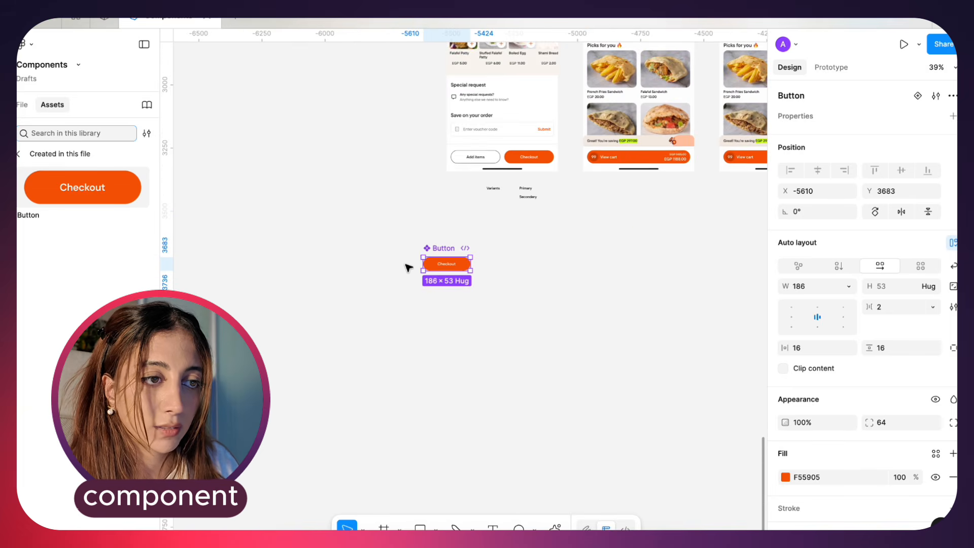
scroll(445, 263, right, 10)
scroll(444, 264, up, 6)
click(635, 183)
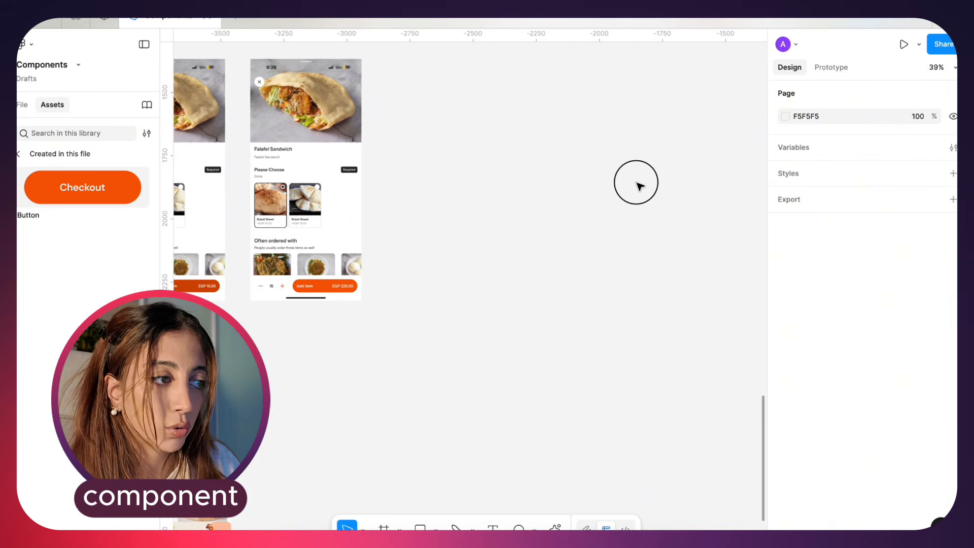
click(21, 108)
click(47, 106)
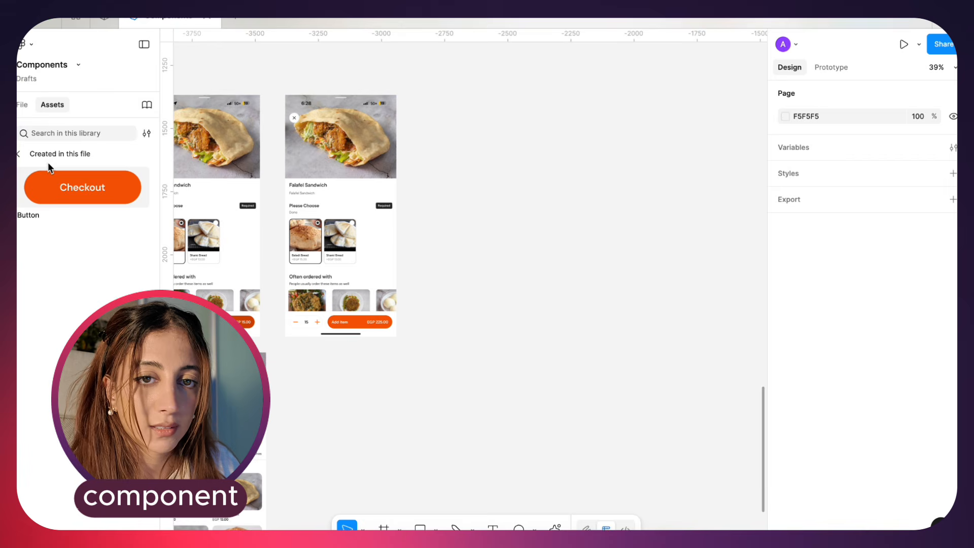
drag(69, 185, 548, 219)
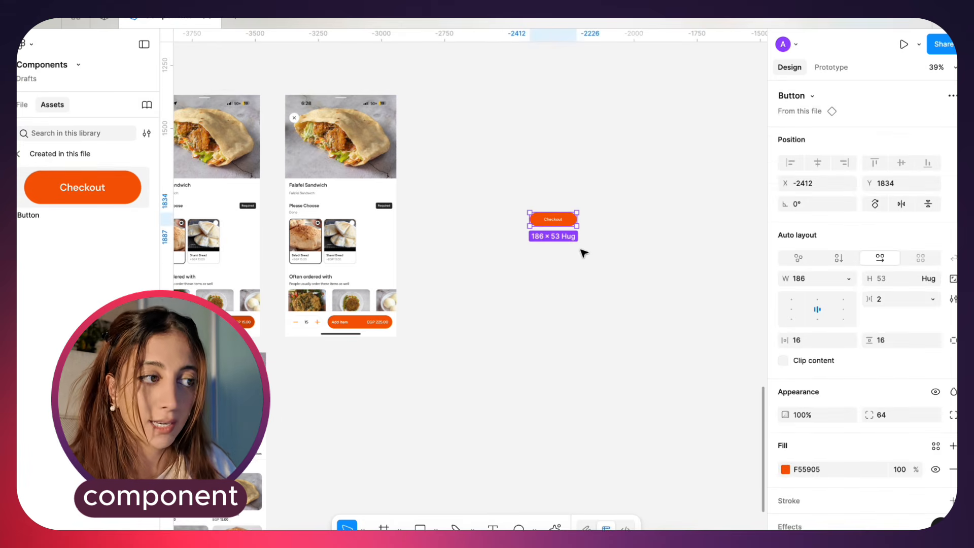
Move the inserted Button instance beside the Add item button of the last Falafel Sandwich screen
scroll(583, 252, up, 5)
drag(710, 144, 506, 305)
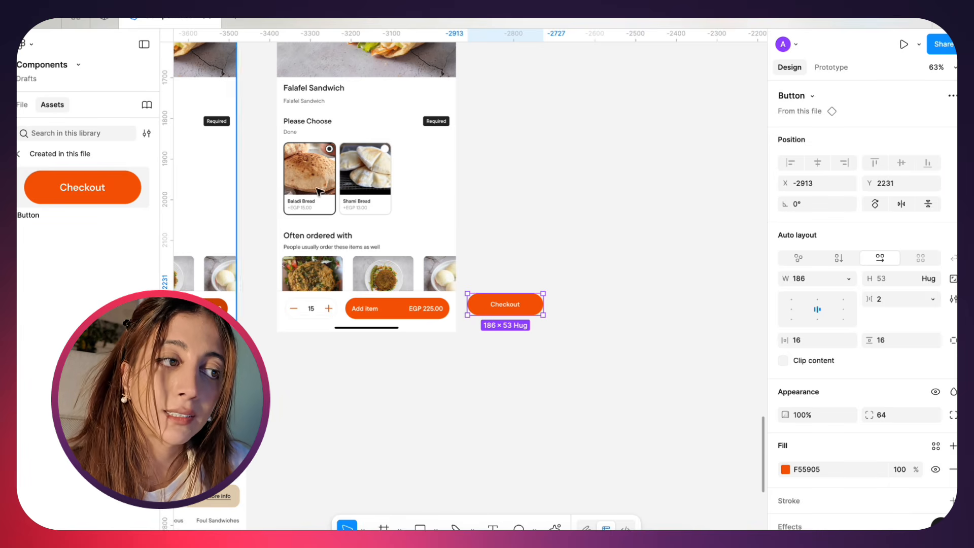
click(495, 307)
scroll(462, 339, down, 5)
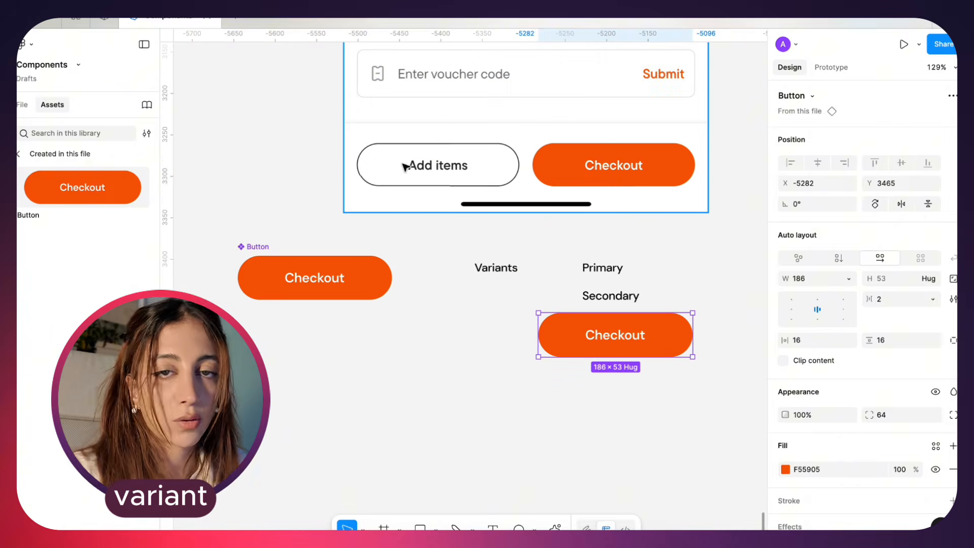
key(shift+p)
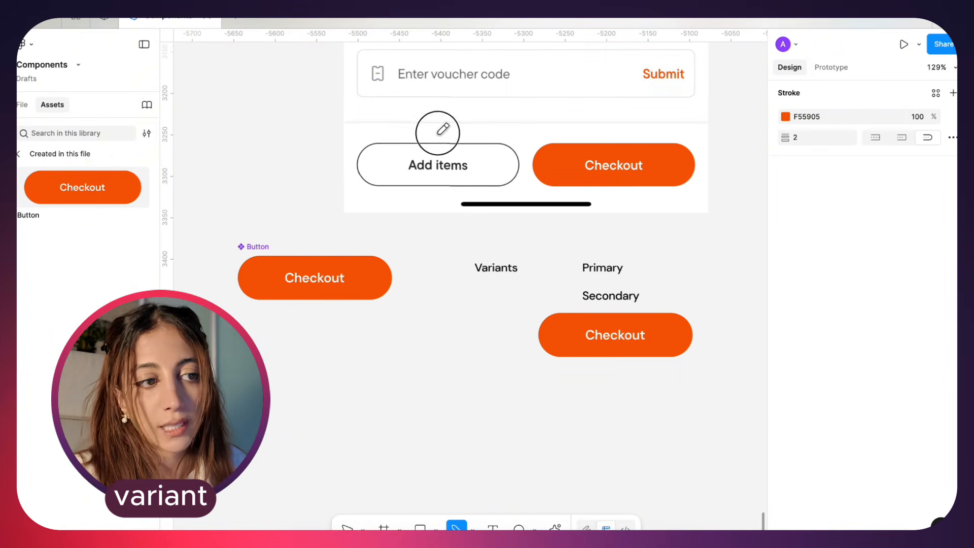
mouse_move(438, 133)
mouse_down()
mouse_move(505, 179)
mouse_move(453, 116)
mouse_up()
key(super+z)
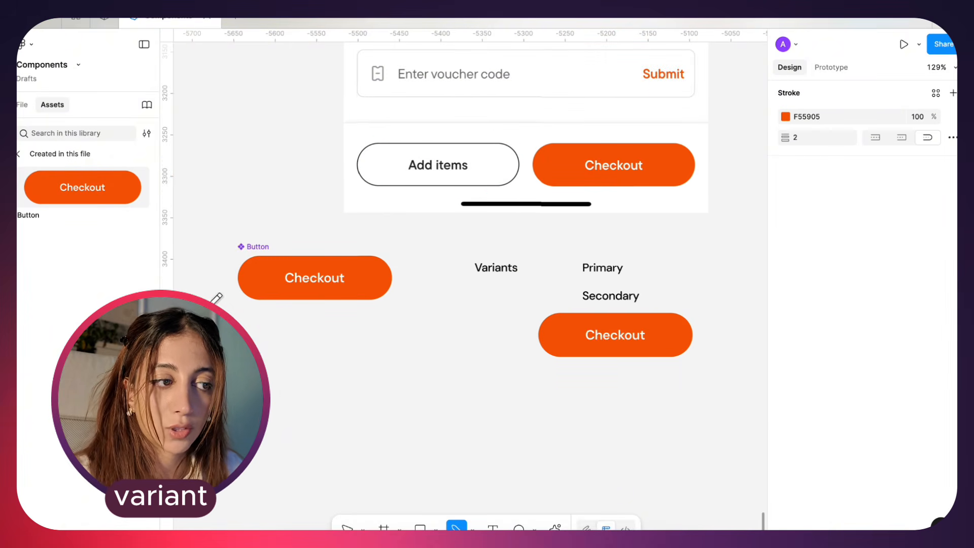
key(v)
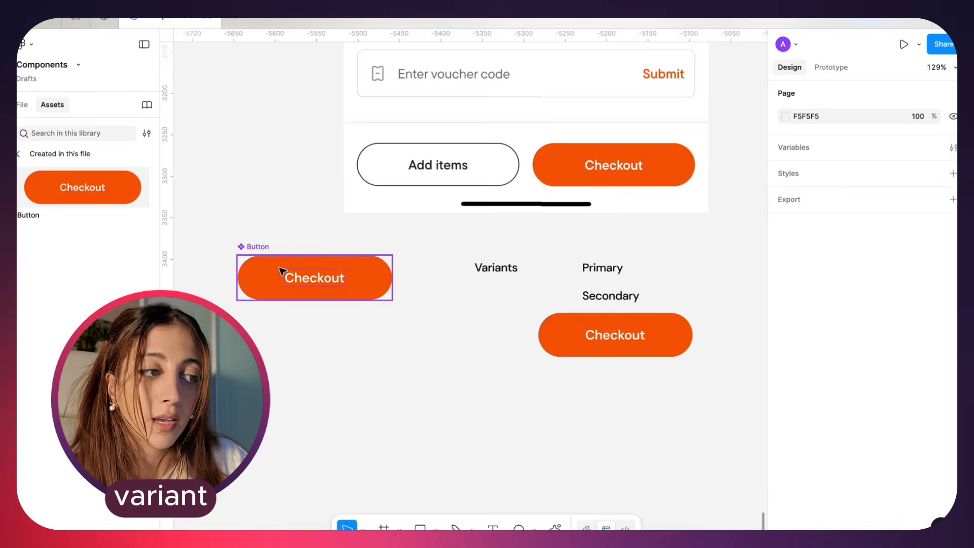
Add a second variant to the main Button component and name it "Secondary"
click(281, 271)
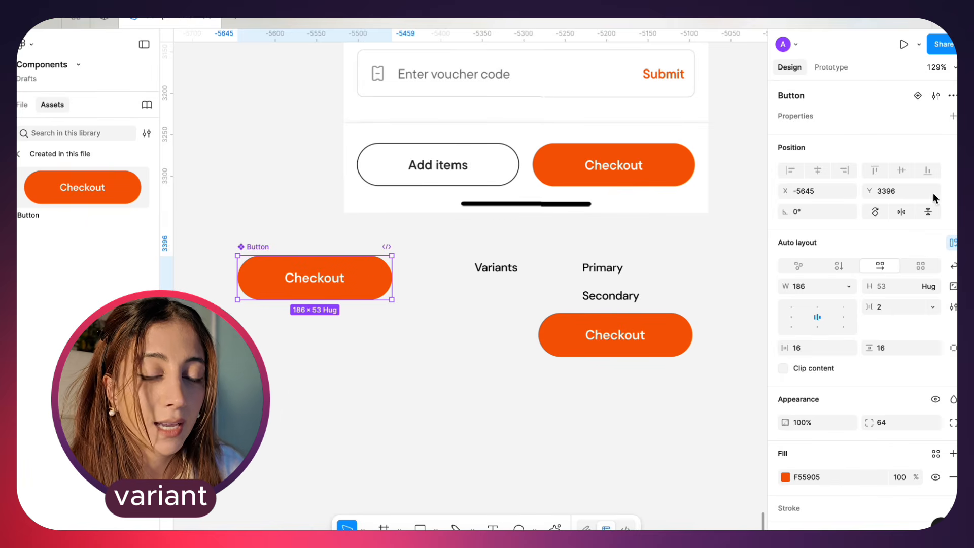
click(920, 99)
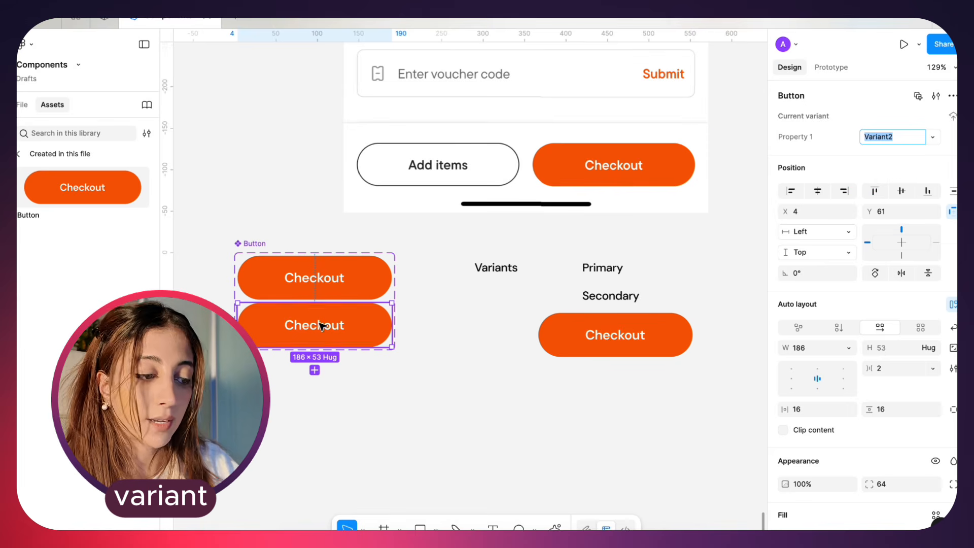
text(Secondary)
key(Return)
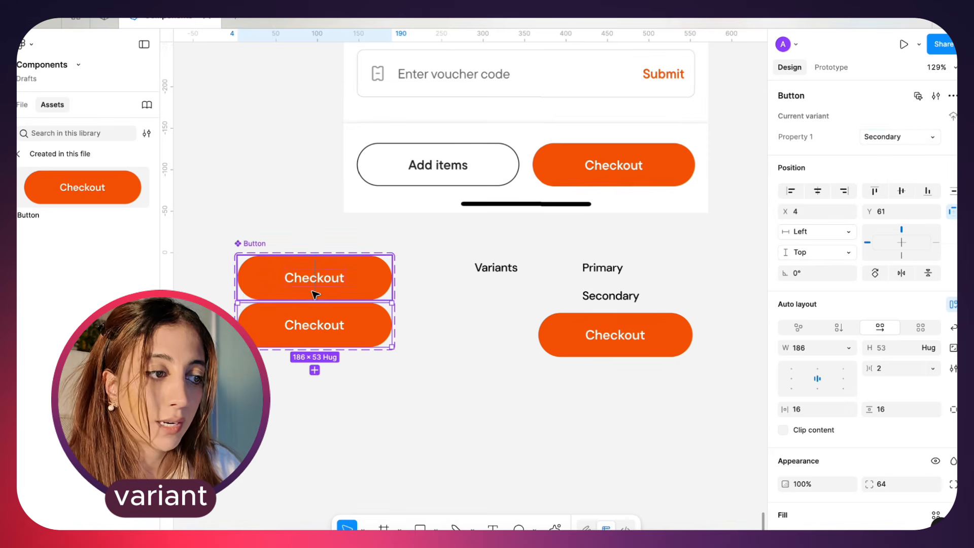
Rename the Button component's default variant value to "Primary"
click(322, 279)
click(902, 138)
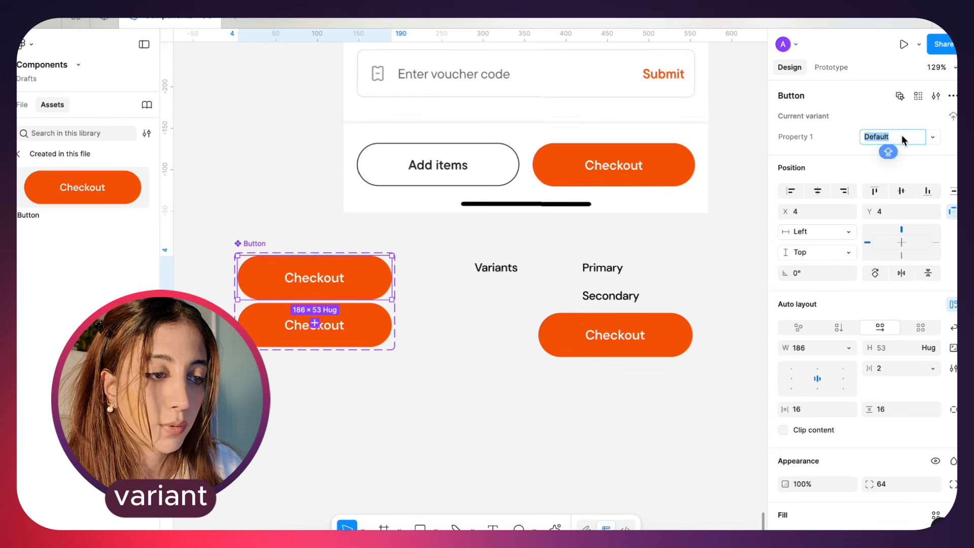
text(Primary)
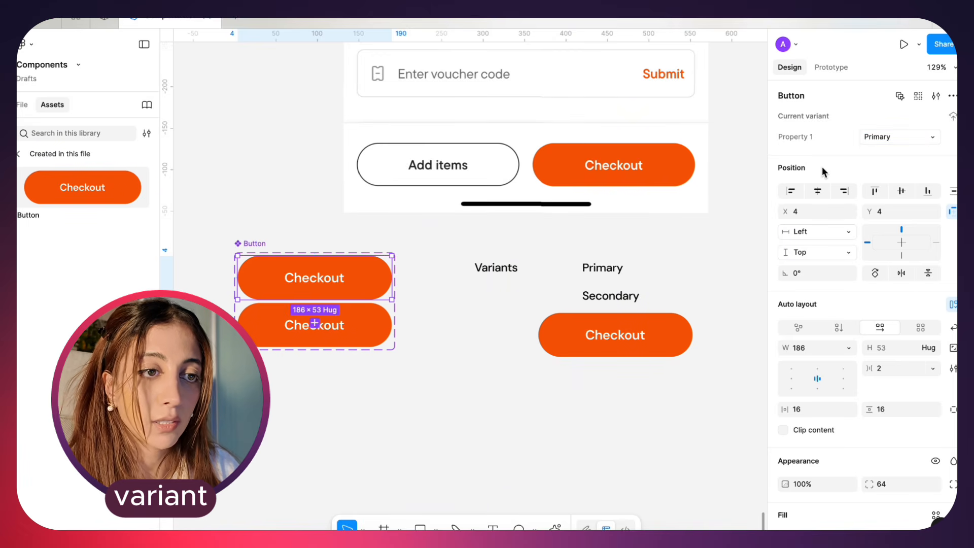
Rename the Button component's variant property to "Variant"
double_click(801, 138)
text(Variant)
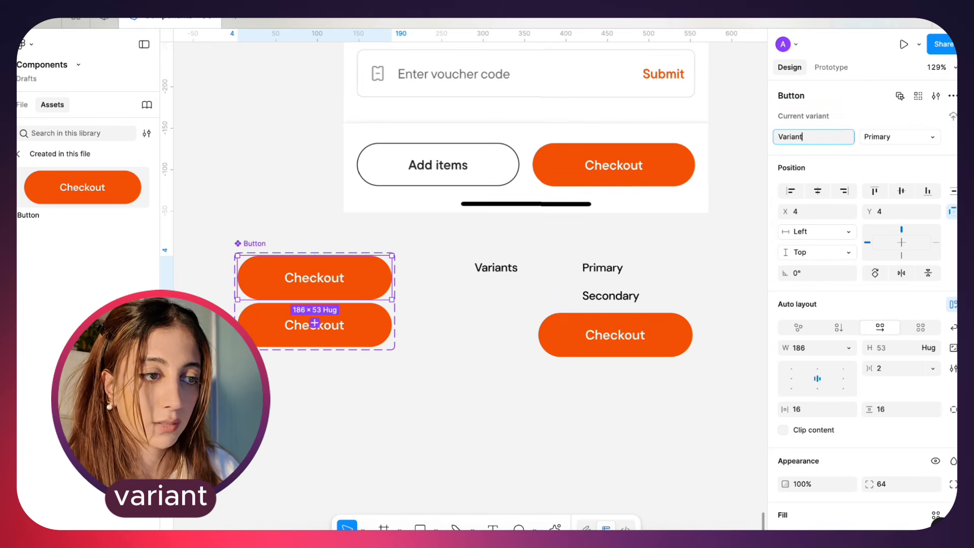
key(Return)
Remove the Secondary variant's orange fill and add a black 000000 inside stroke with a weight of 1
click(370, 318)
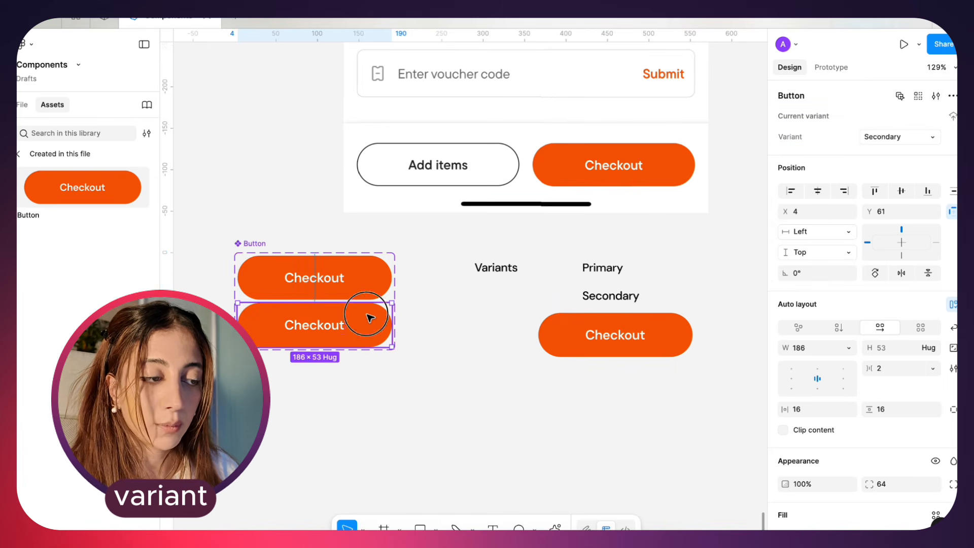
click(380, 287)
click(379, 322)
scroll(793, 439, down, 3)
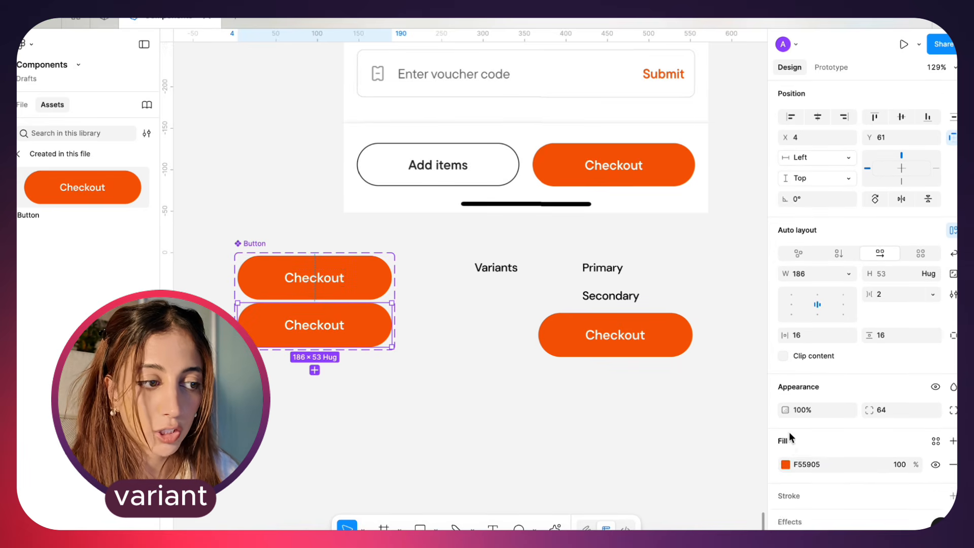
click(953, 452)
click(953, 454)
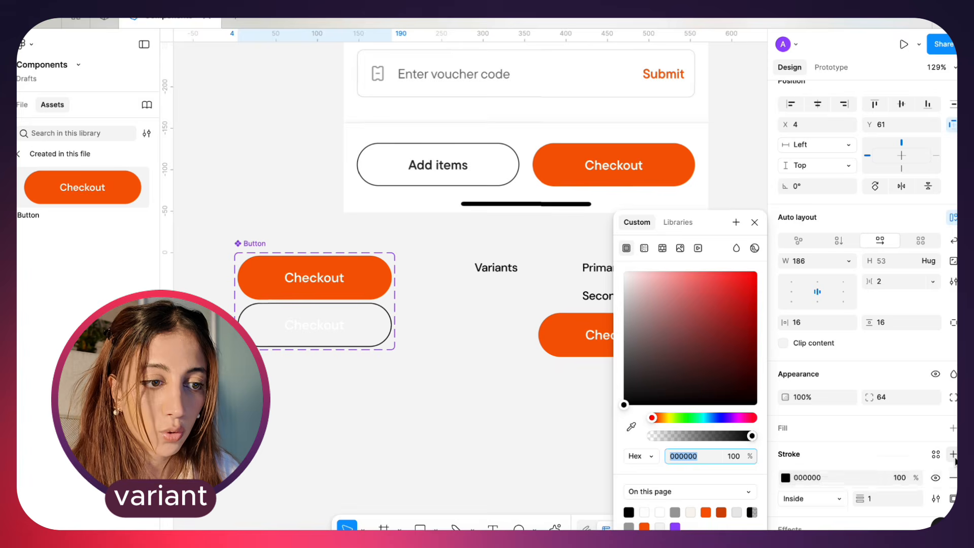
Change the Secondary variant's label text fill to black
click(315, 331)
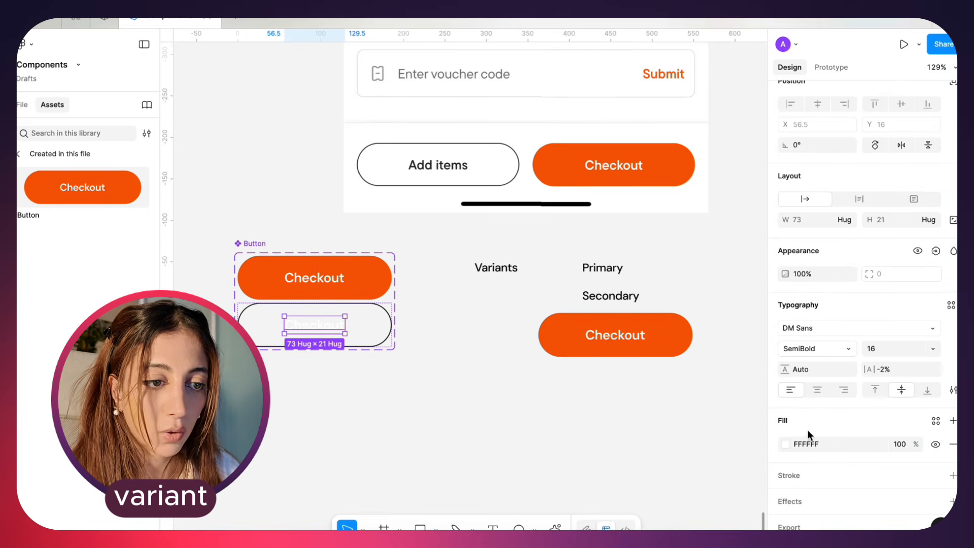
click(784, 443)
drag(665, 303, 622, 394)
click(461, 394)
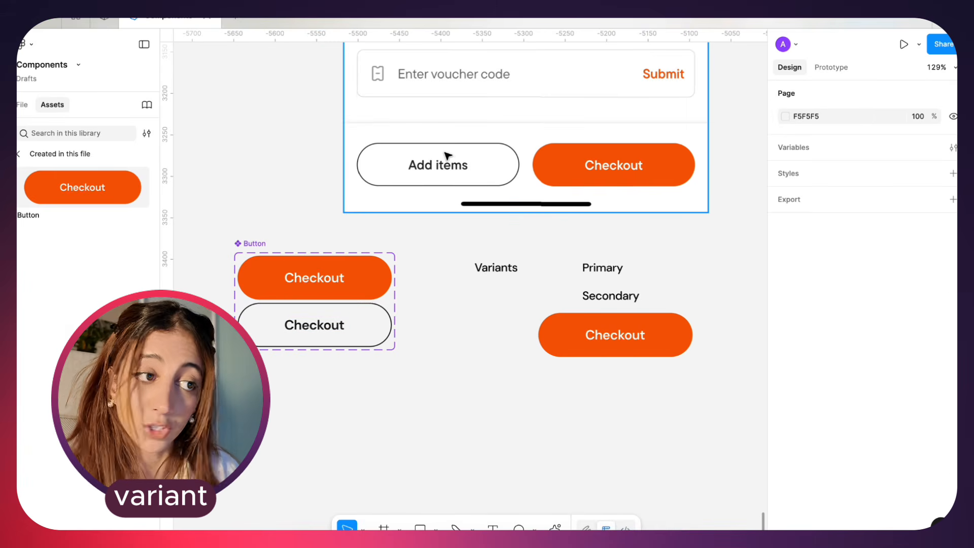
Change the text of both the Primary and Secondary variants to "Label"
click(315, 329)
shift+click(314, 279)
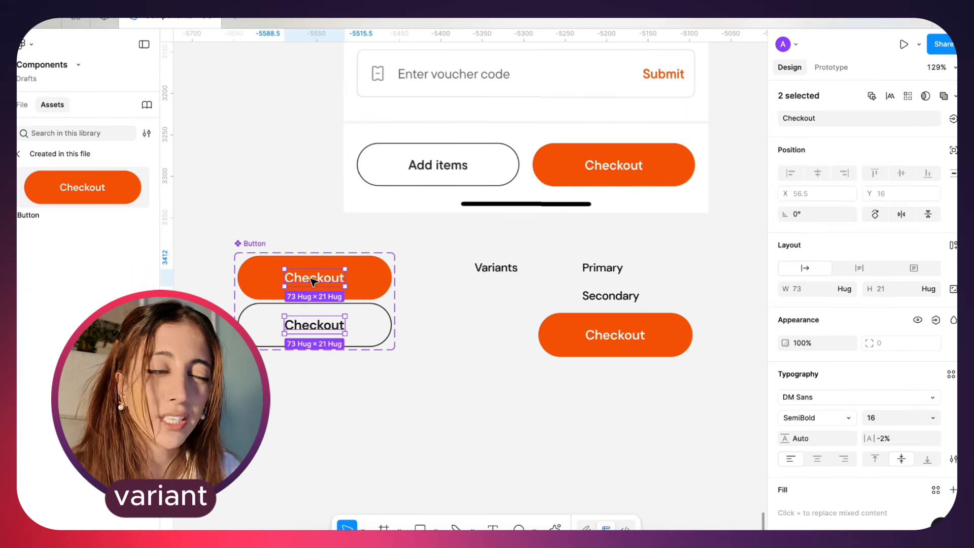
key(Return)
text(Label)
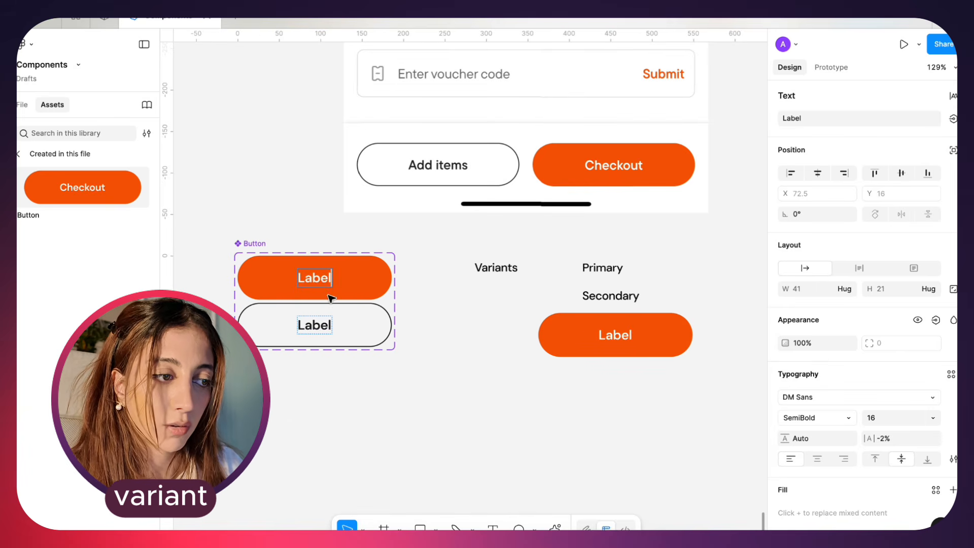
click(419, 341)
scroll(419, 342, down, 1)
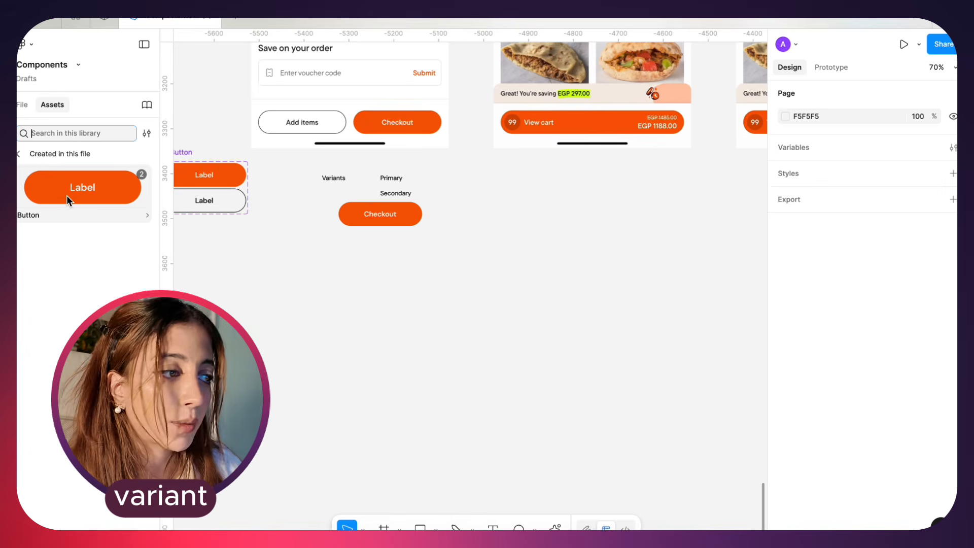
Place a new Button instance from the file's local components on the empty canvas below the main component
scroll(213, 211, left, 2)
scroll(213, 210, up, 1)
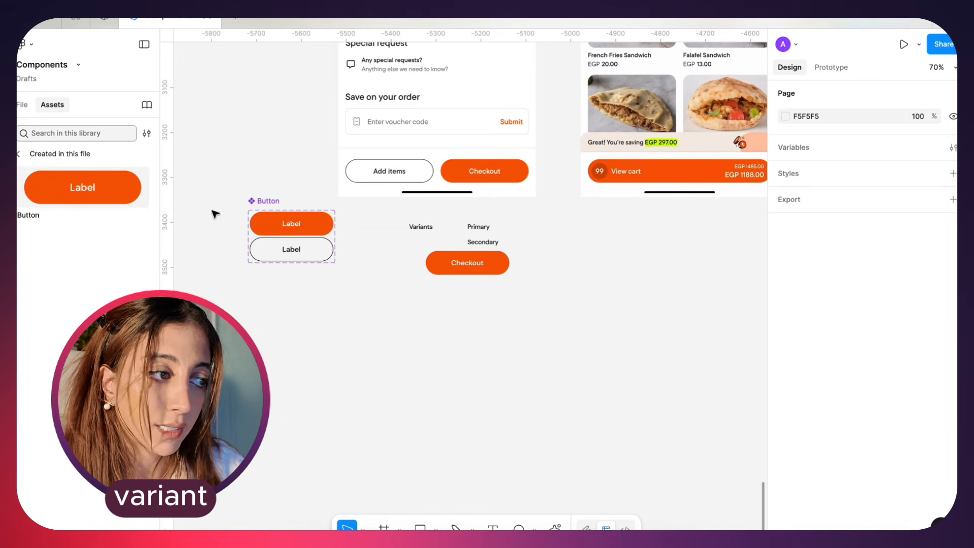
click(285, 253)
click(219, 253)
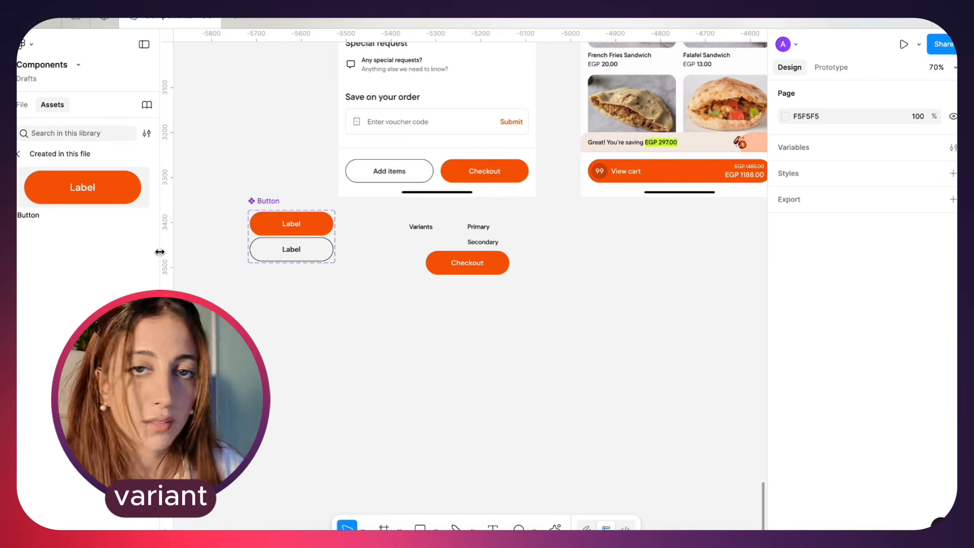
scroll(184, 259, up, 2)
click(281, 256)
scroll(294, 261, up, 3)
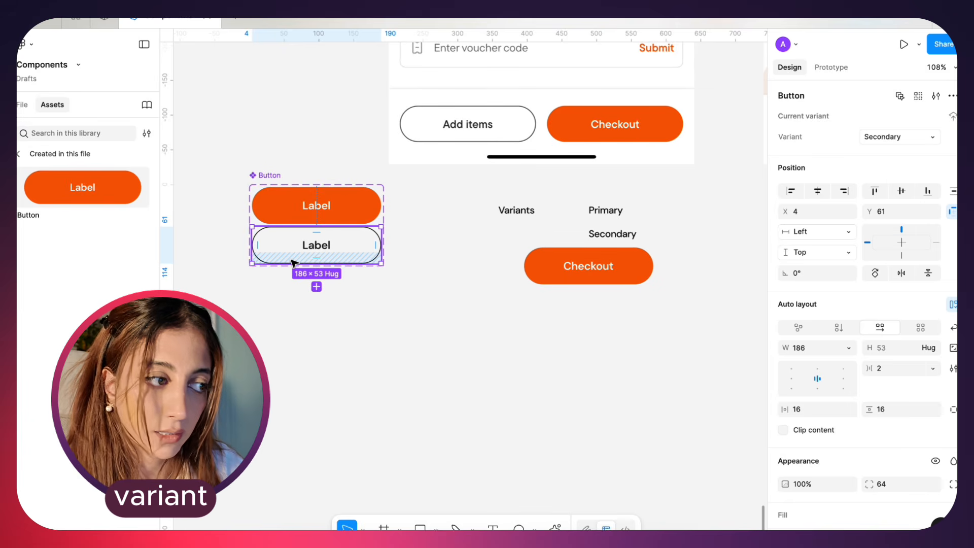
drag(81, 193, 379, 392)
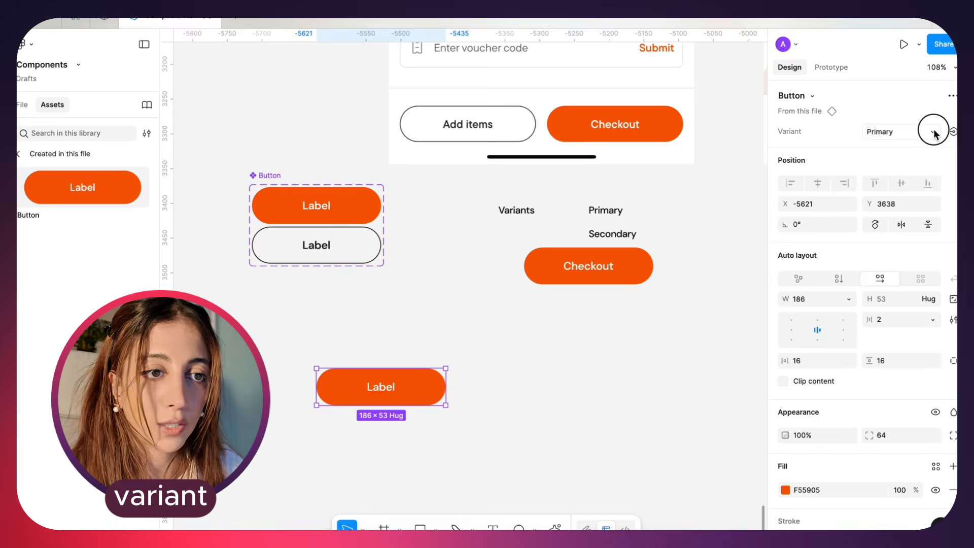
Switch the new Button instance between its Primary and Secondary variants, ending on Secondary
click(934, 133)
click(931, 148)
click(933, 133)
click(932, 116)
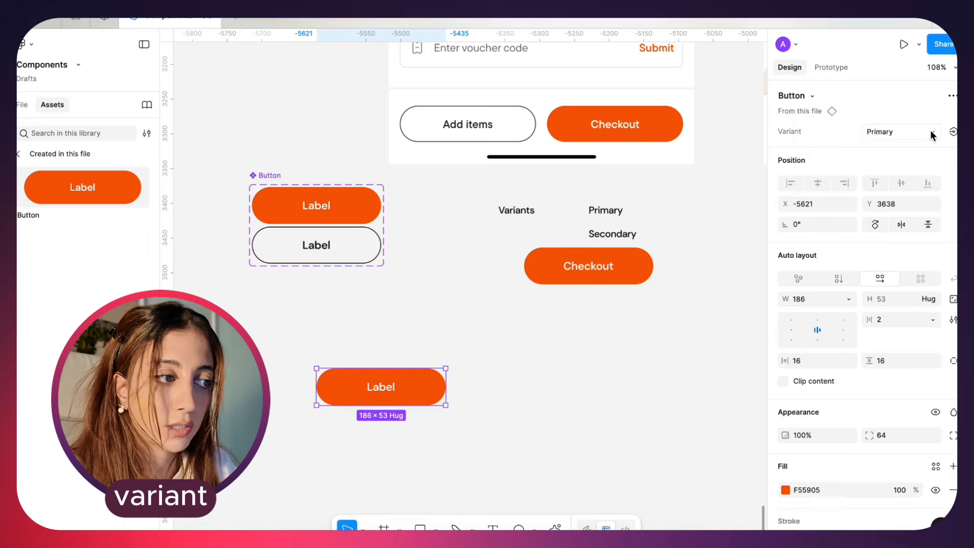
click(933, 133)
click(930, 147)
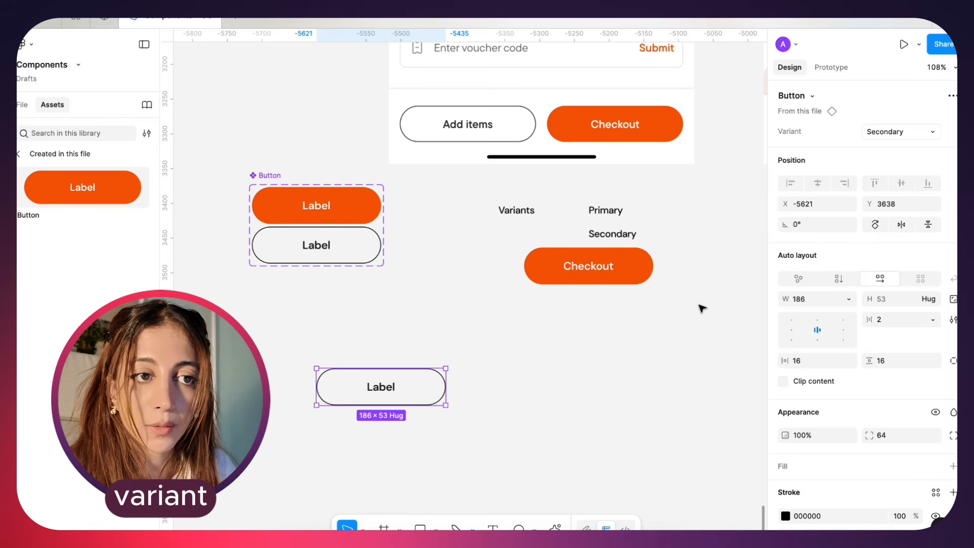
Delete the old Checkout instance and add a duplicate of the Secondary instance set to the Primary variant
drag(620, 266, 620, 328)
key(Delete)
drag(381, 406, 503, 396)
key(super+z)
drag(513, 342, 512, 400)
click(917, 134)
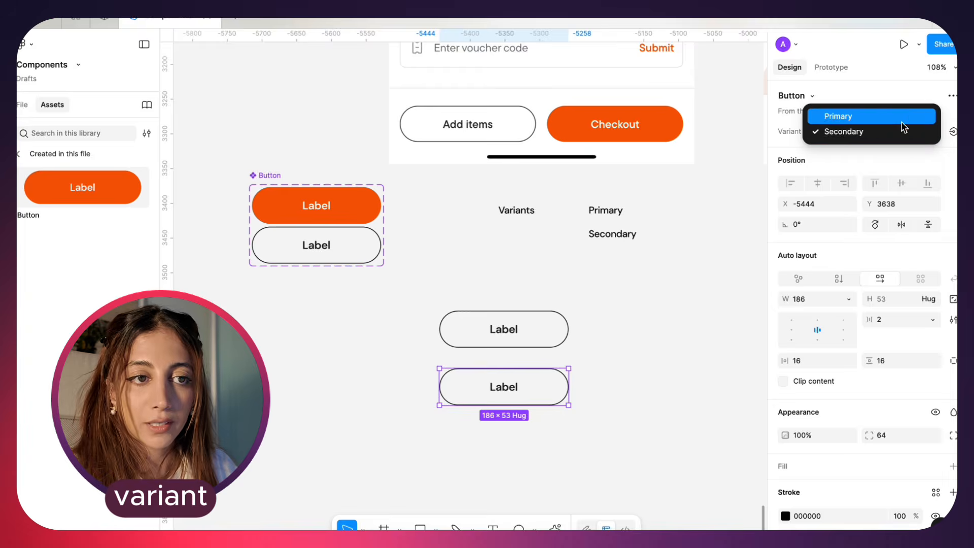
click(903, 122)
Delete both test Button instances below the variant captions
drag(581, 302, 416, 415)
key(Delete)
scroll(415, 416, right, 5)
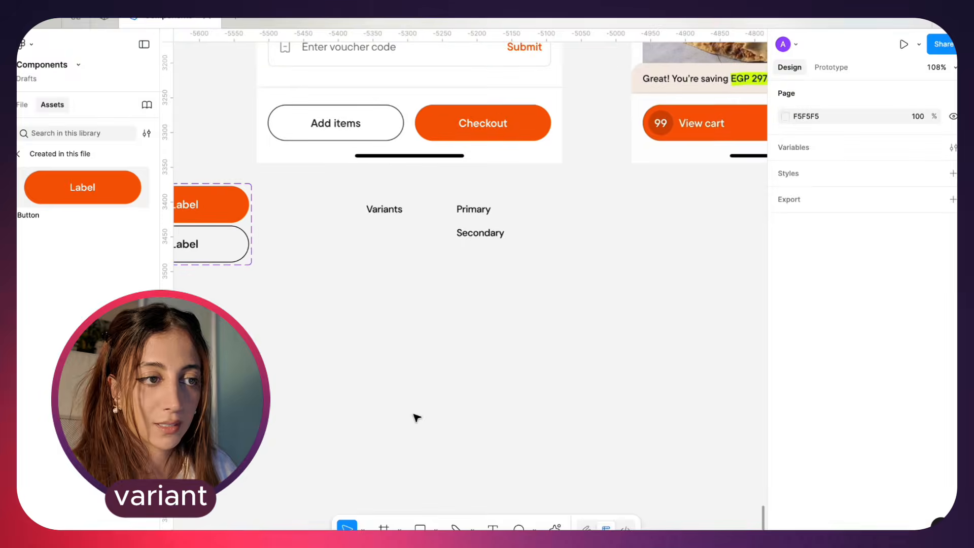
Move the Button component set directly below the screen with the View cart button
scroll(416, 418, down, 5)
scroll(429, 314, up, 10)
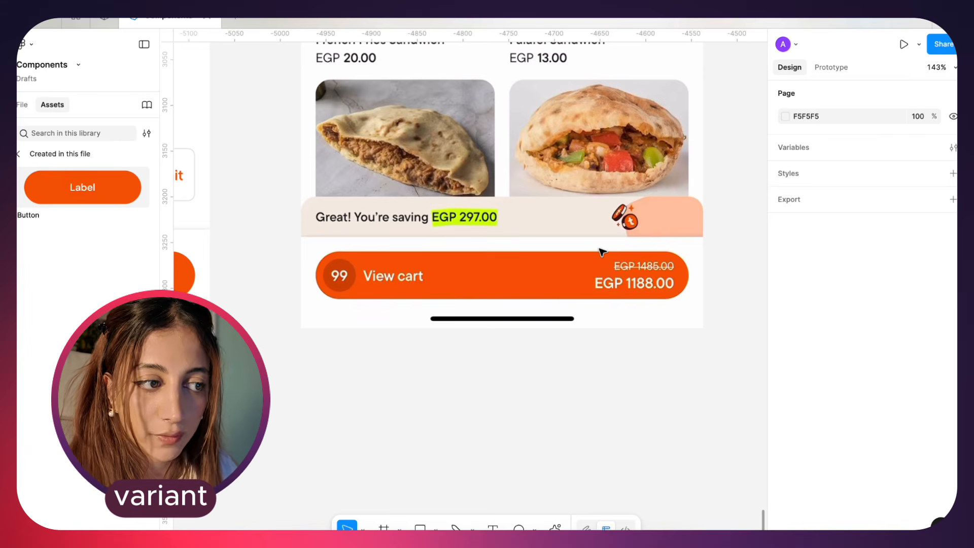
scroll(413, 326, down, 5)
scroll(363, 294, down, 3)
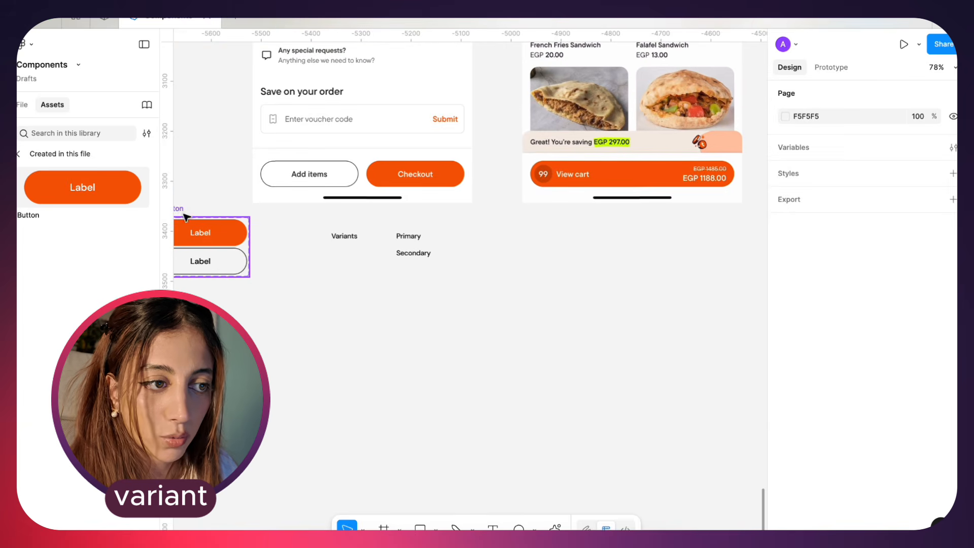
drag(185, 217, 565, 217)
scroll(565, 218, up, 5)
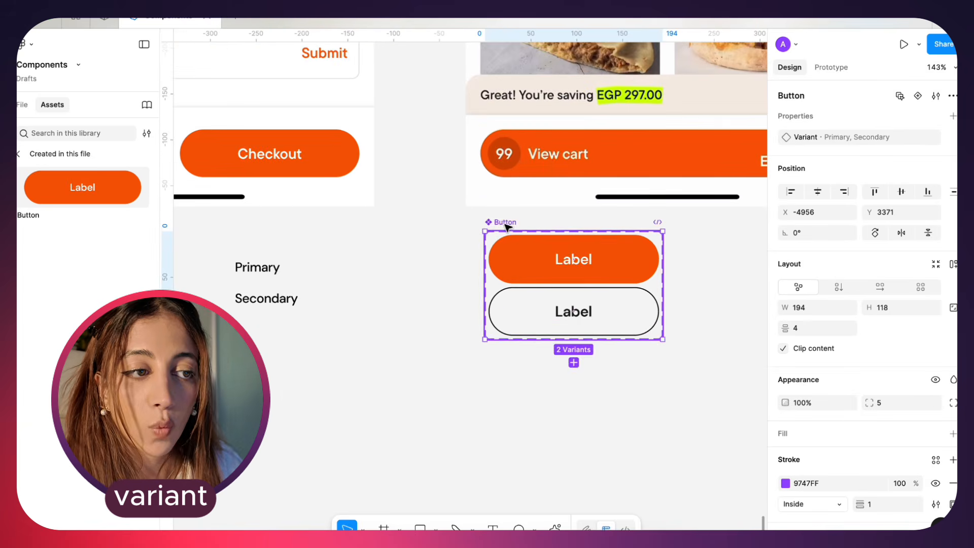
Duplicate the label inside the Primary variant and turn the copies into "EGP 1188.00" price texts
scroll(507, 228, right, 2)
scroll(508, 227, up, 5)
scroll(508, 228, down, 5)
scroll(508, 228, right, 1)
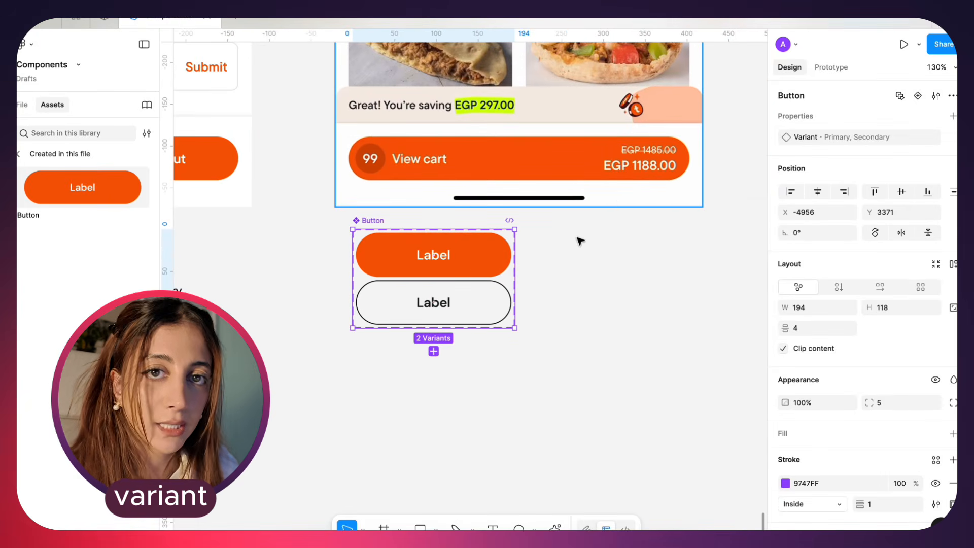
scroll(532, 241, left, 3)
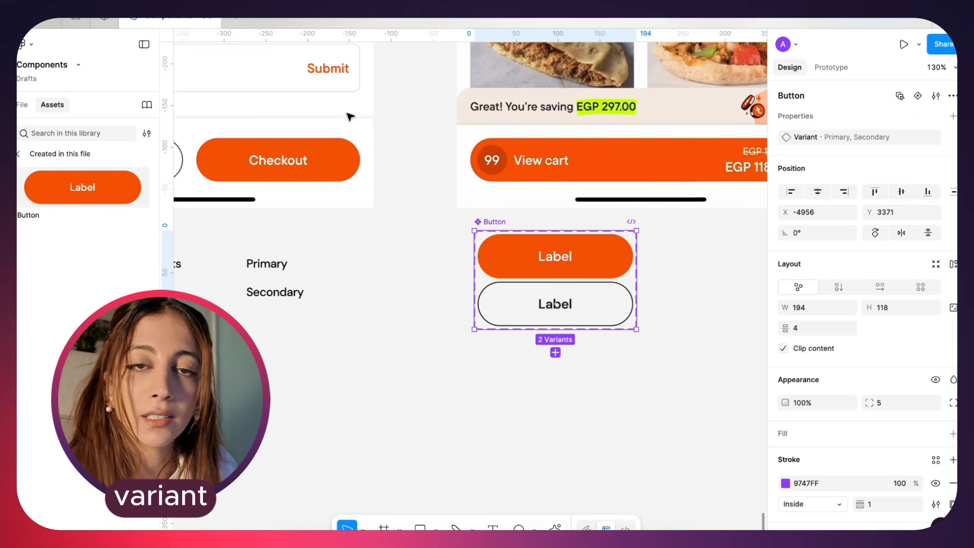
scroll(594, 284, up, 5)
scroll(553, 296, right, 3)
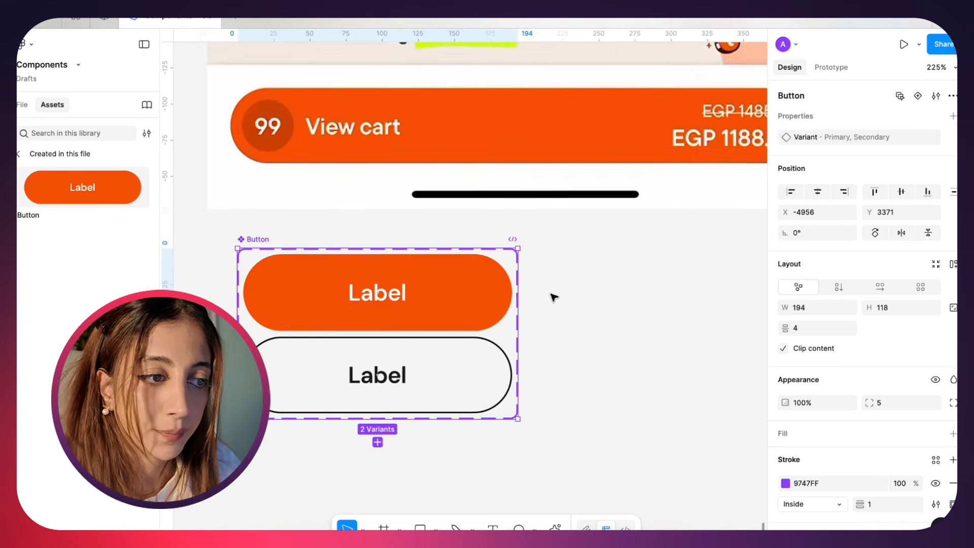
scroll(335, 310, down, 3)
double_click(365, 298)
key(super+d)
text(EGP 1188.00)
key(super+d)
Wrap the Primary variant's 99 count in a vertical auto layout frame filled with D34804 to form a badge
key(shift+a)
click(839, 243)
click(848, 263)
click(846, 283)
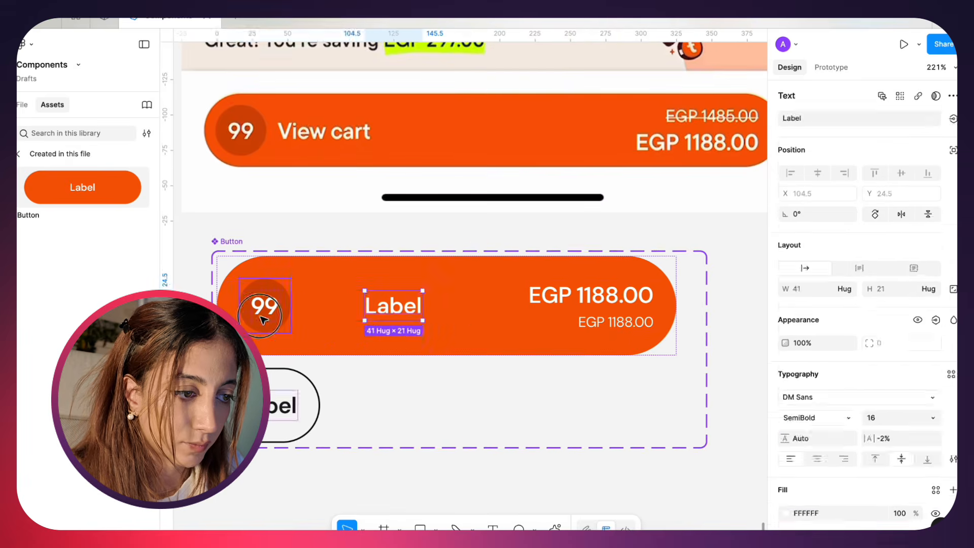
shift+click(263, 320)
key(shift+a)
click(591, 304)
scroll(458, 337, down, 4)
Set the Primary variant's left, top and bottom padding to 8 and move the small price above the large one
click(457, 337)
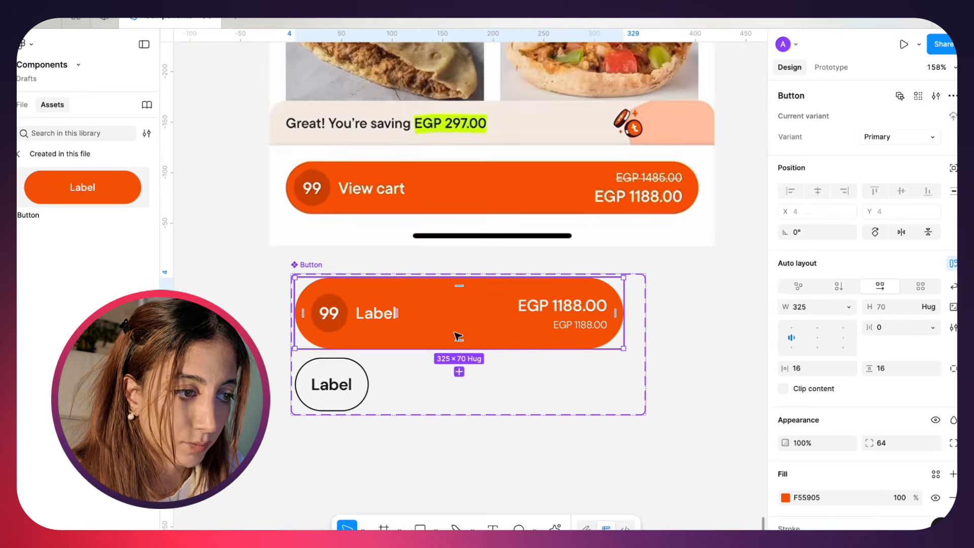
text(8)
double_click(602, 352)
key(Up)
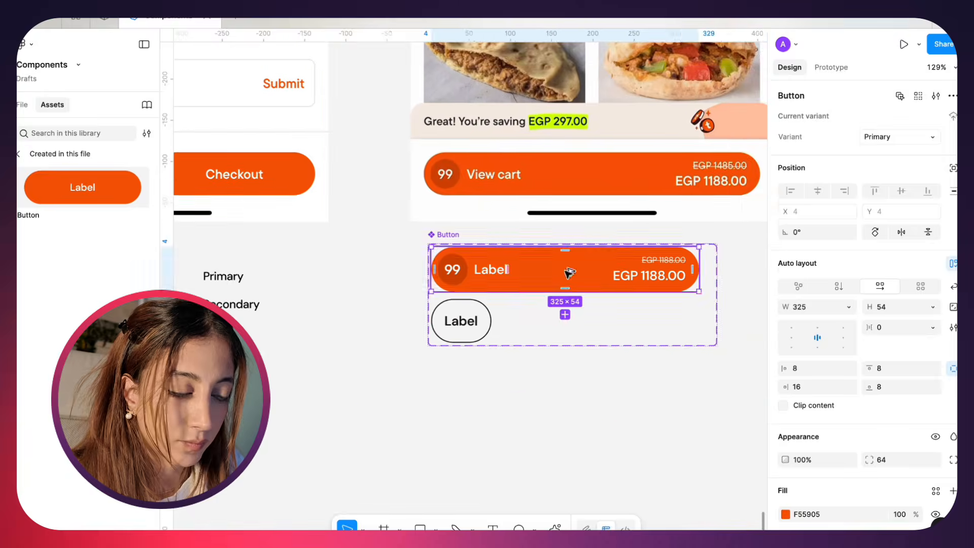
Add a "Properties" caption to the notes beside the Button component set
drag(353, 287, 213, 304)
double_click(213, 305)
text(Properties)
click(528, 325)
scroll(528, 325, up, 2)
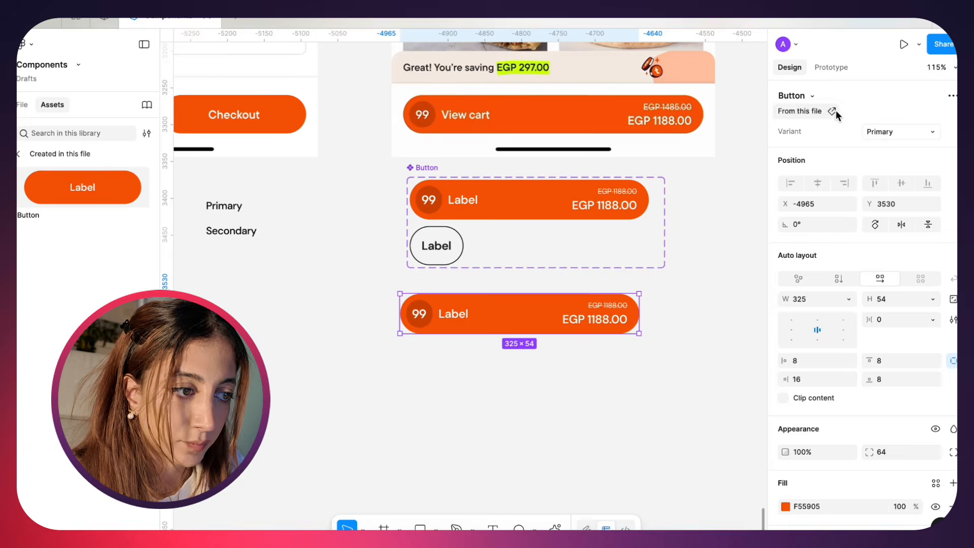
Delete the Button instance below the component set
scroll(431, 366, down, 1)
click(533, 422)
scroll(534, 423, up, 5)
scroll(534, 423, left, 1)
scroll(533, 423, up, 1)
click(472, 257)
key(Delete)
scroll(421, 366, up, 4)
scroll(422, 366, left, 2)
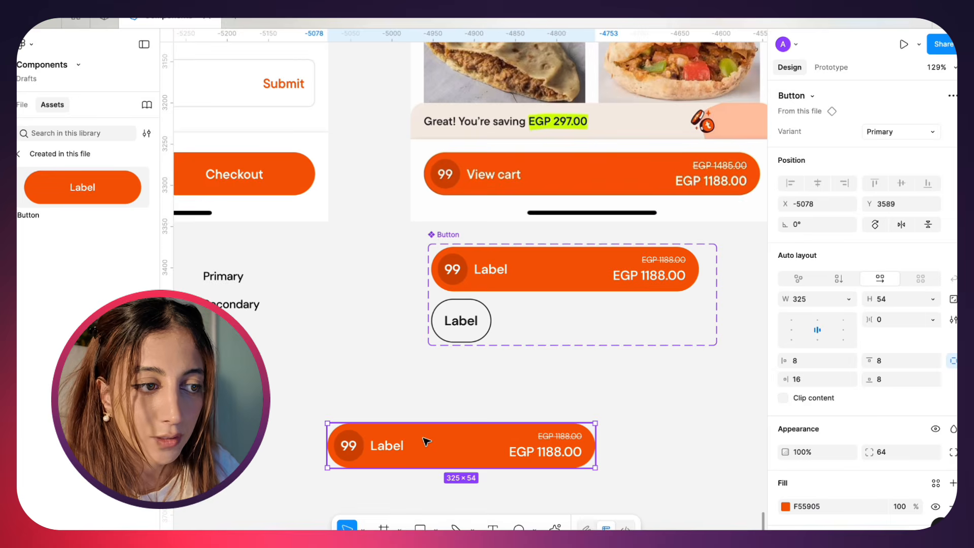
Place a fresh Primary Button instance on the canvas below the component set
scroll(427, 441, left, 1)
scroll(427, 442, down, 1)
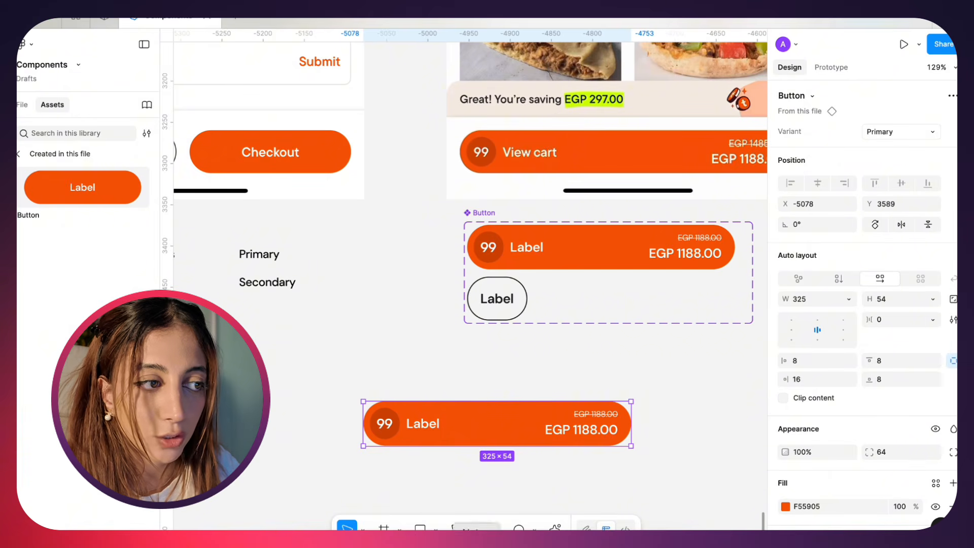
scroll(395, 391, right, 3)
scroll(395, 390, down, 1)
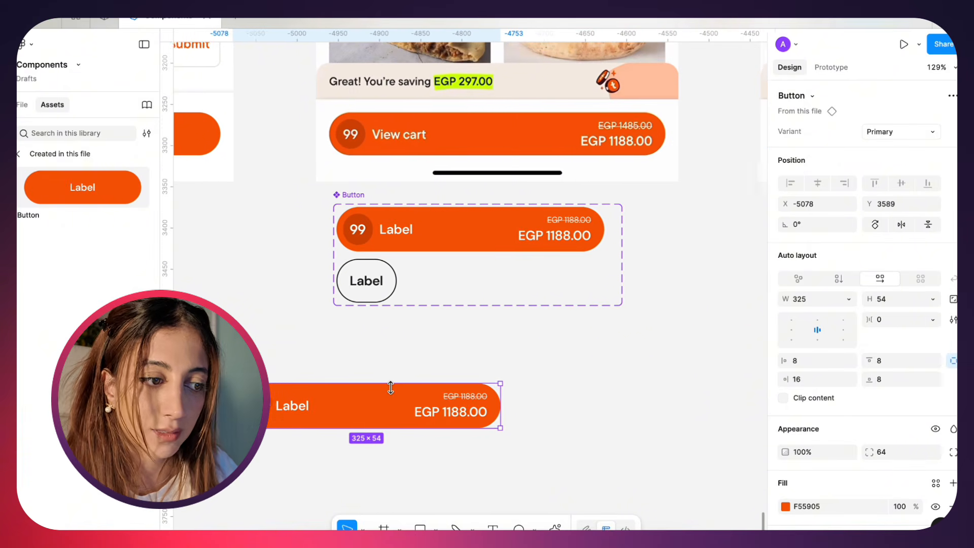
scroll(391, 388, right, 1)
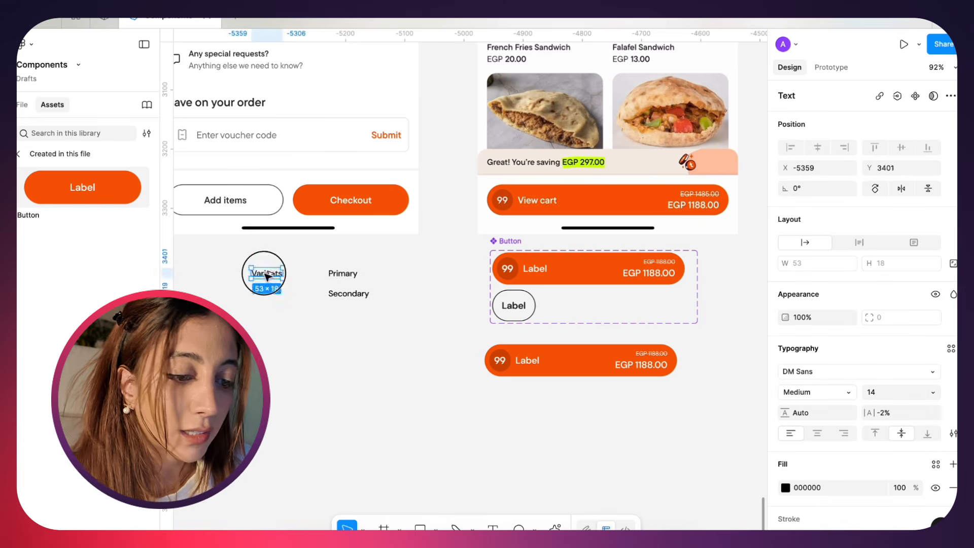
Enter "Properties" as the text of the caption below Variants
click(260, 333)
text(Prop)
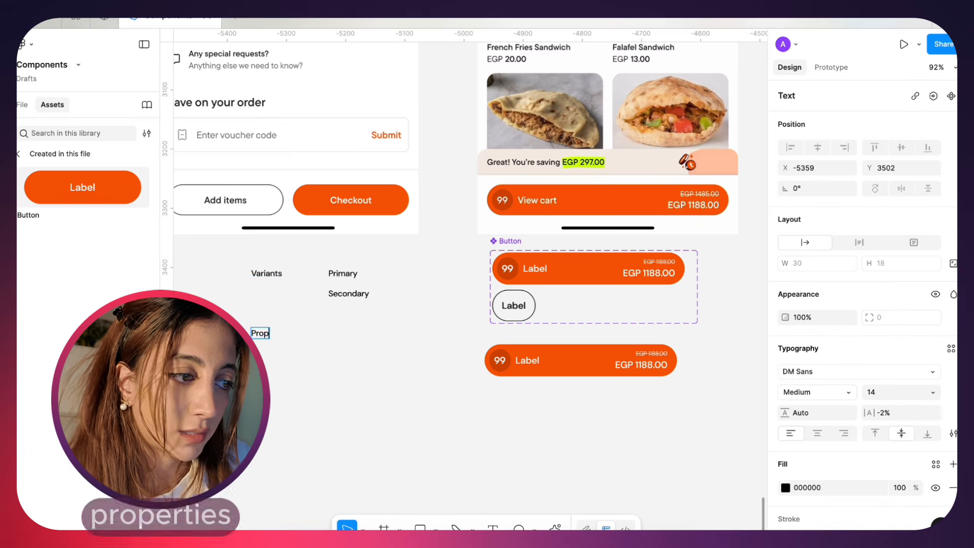
text(ery)
click(373, 407)
scroll(373, 407, right, 1)
scroll(373, 407, down, 1)
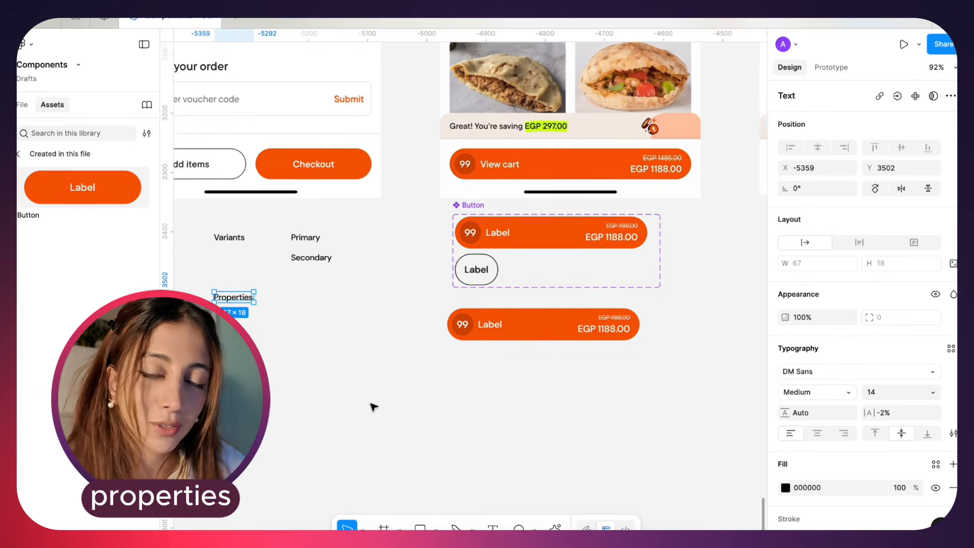
Hide the interface to examine the component set and its instance, select the instance and restore the interface
key(super+backslash)
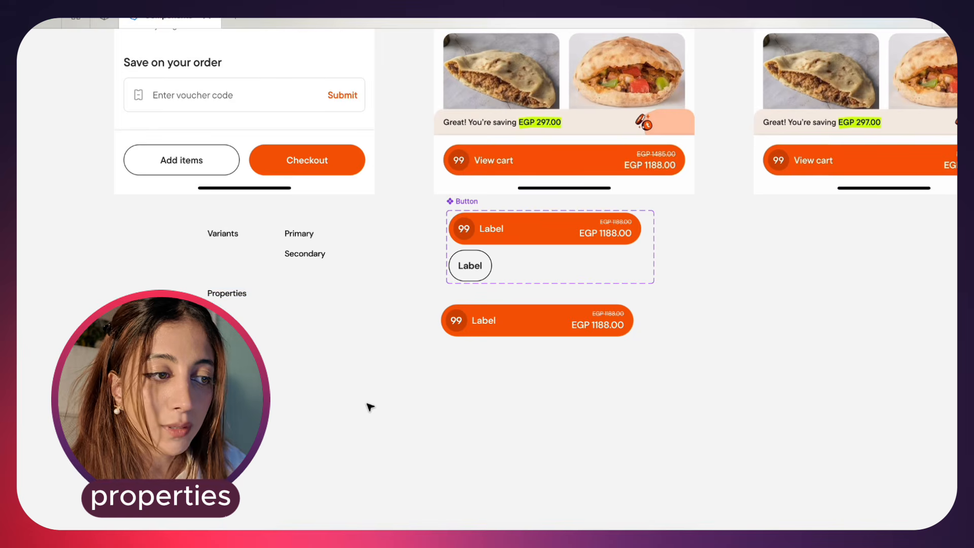
scroll(370, 407, right, 1)
scroll(371, 407, down, 1)
scroll(472, 361, up, 3)
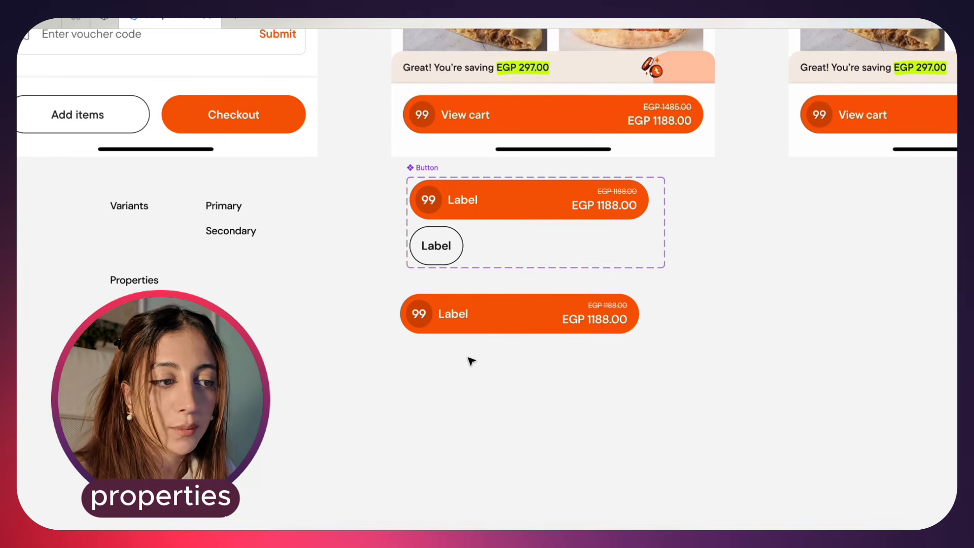
click(499, 315)
key(super+backslash)
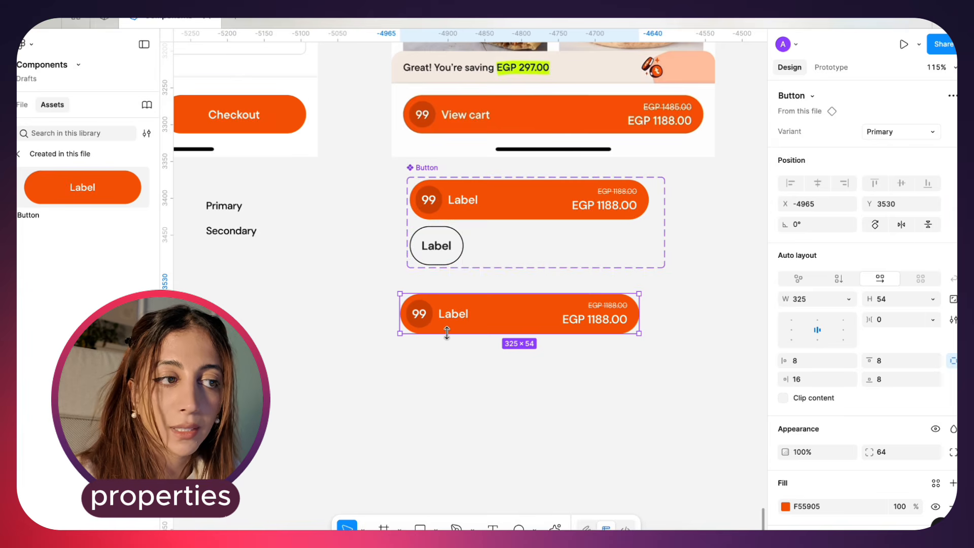
Rename the Primary variant's value to "yes" and the Secondary variant's value to "no"
scroll(447, 332, down, 2)
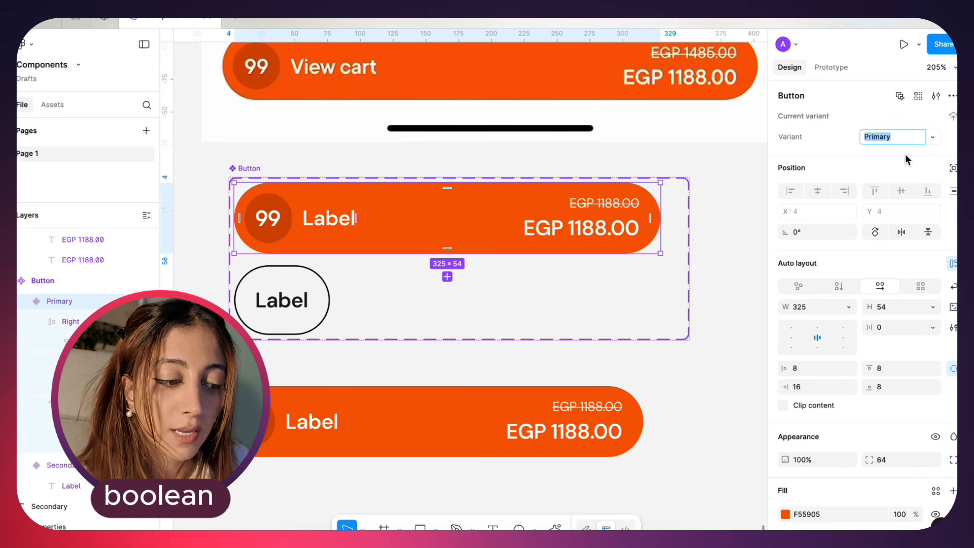
text(yes)
click(307, 305)
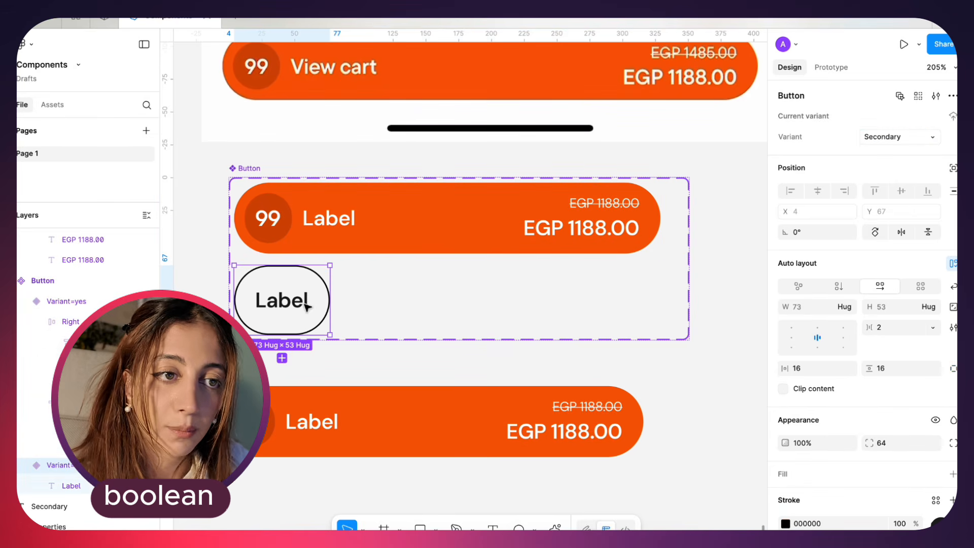
click(881, 139)
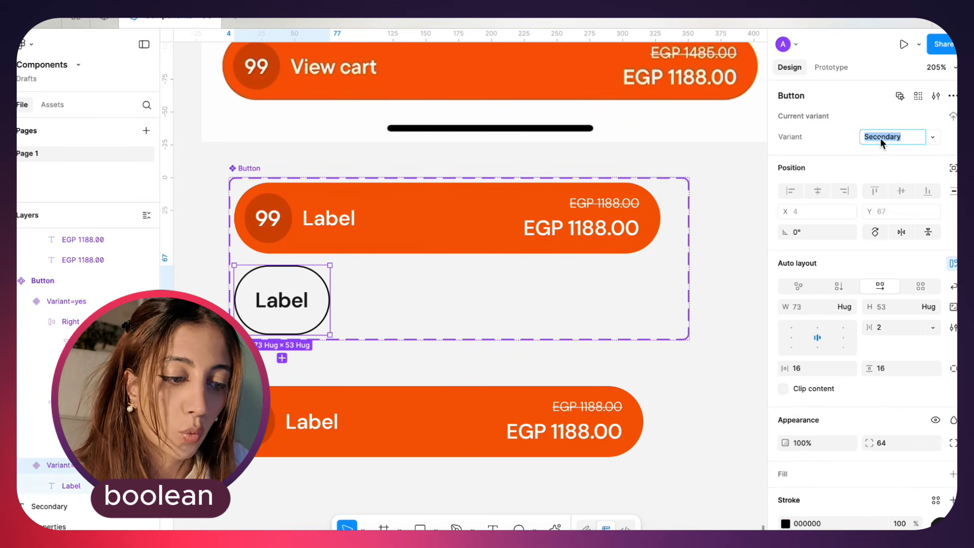
Select the Button instance below the component set, switch its boolean Variant off and on several times, and set it to Primary
click(518, 432)
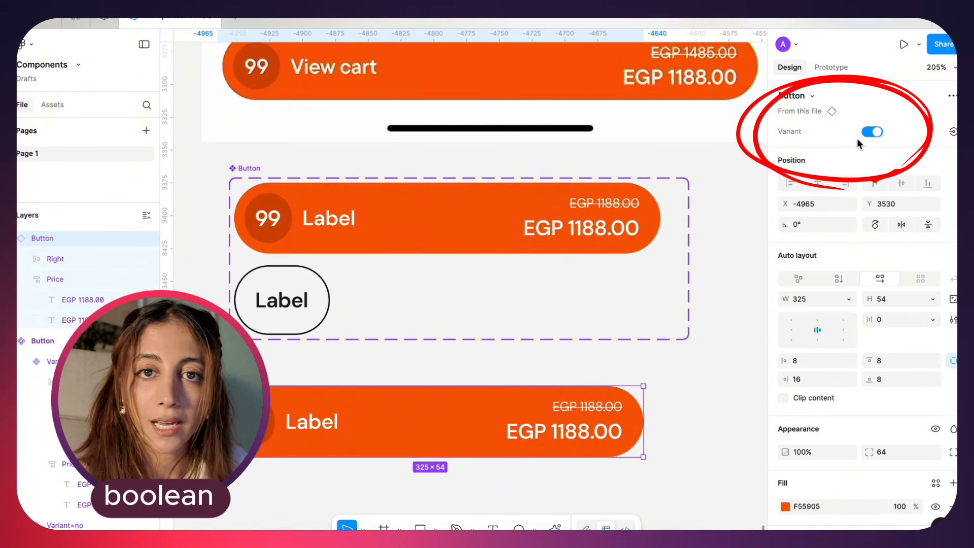
click(871, 132)
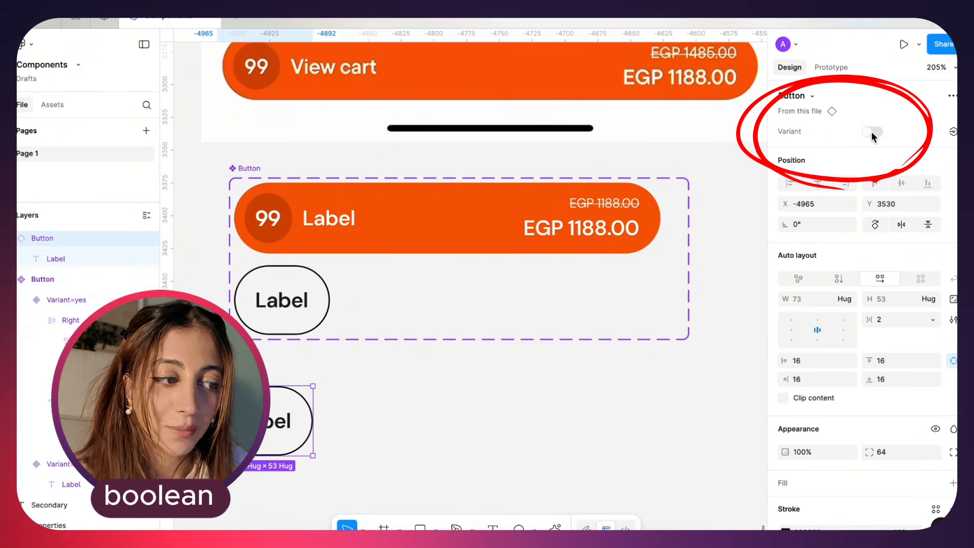
click(872, 132)
click(867, 132)
click(871, 132)
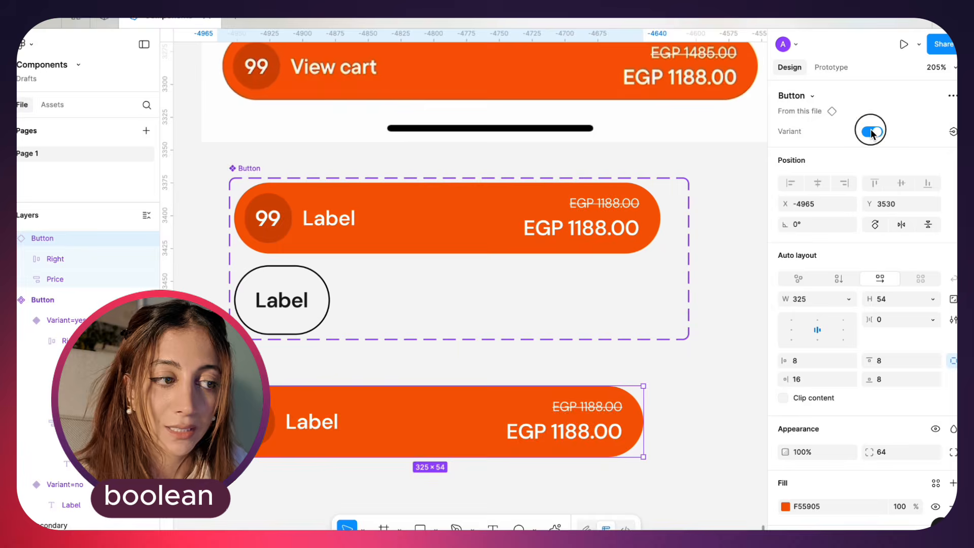
click(871, 132)
click(871, 133)
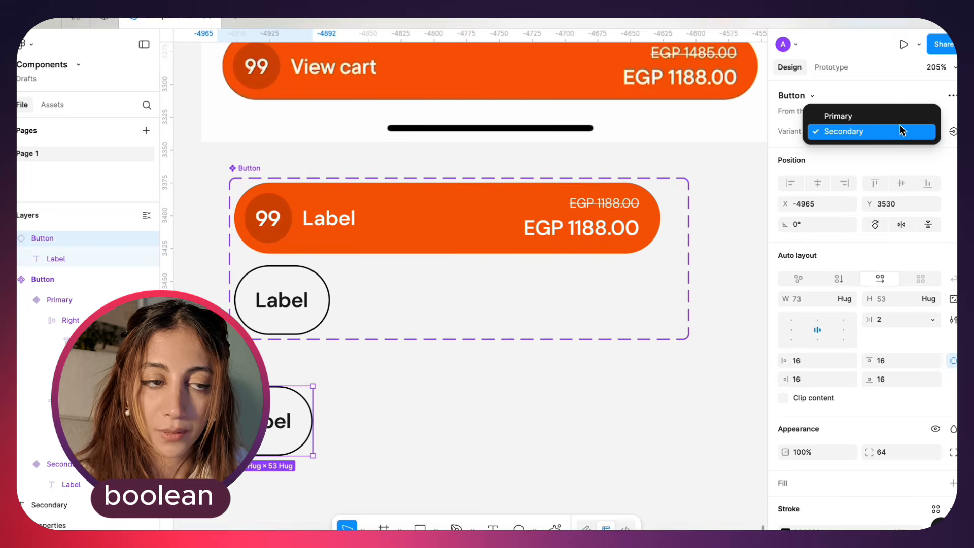
click(880, 113)
Rename the Primary variant's value to "true" and the Secondary variant's value to "false"
click(491, 250)
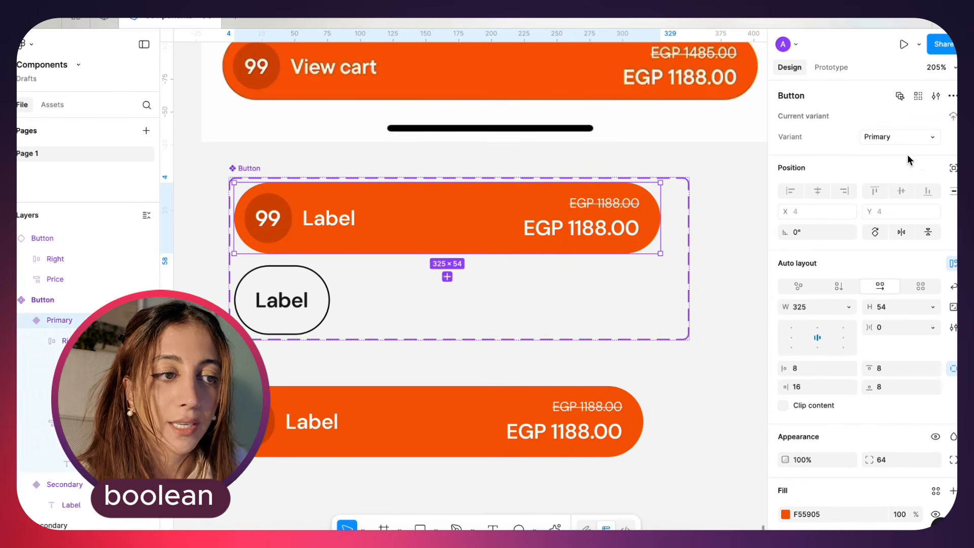
click(891, 144)
key(Tab)
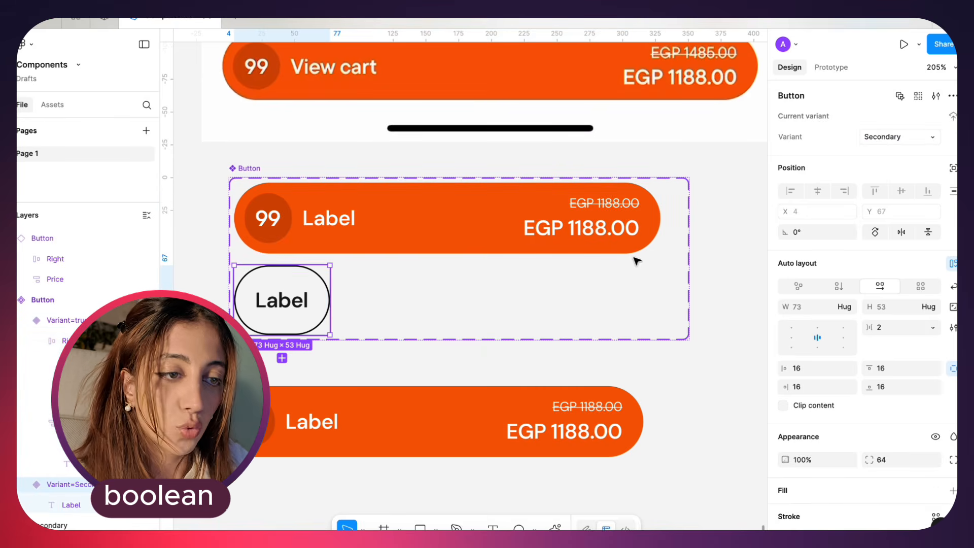
click(892, 137)
text(false)
Select the Button instance below the component set and switch its Variant off and back on
click(534, 418)
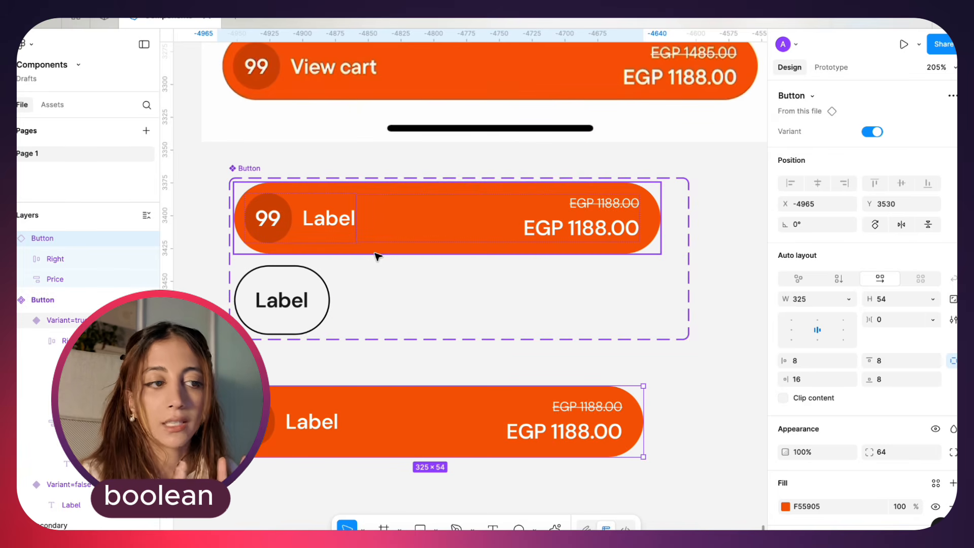
click(872, 132)
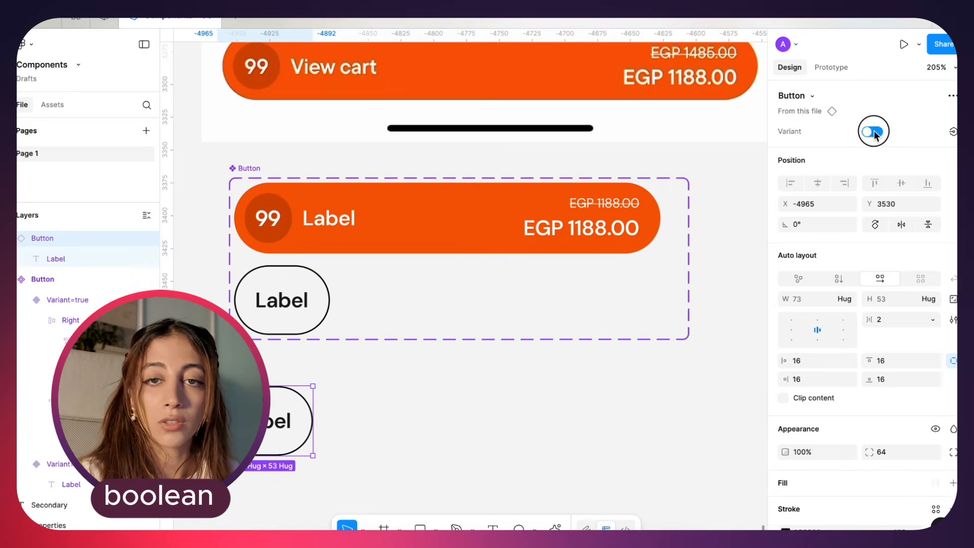
click(873, 132)
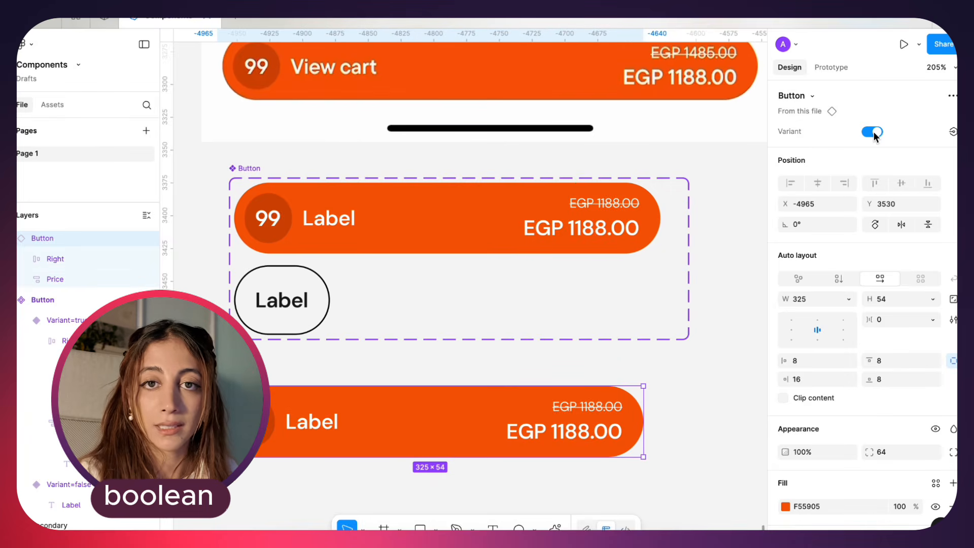
Undo the instance's variant switches and the true/false renaming of the two variants
click(453, 311)
key(super+z)
key(super+z)
key(super+z)
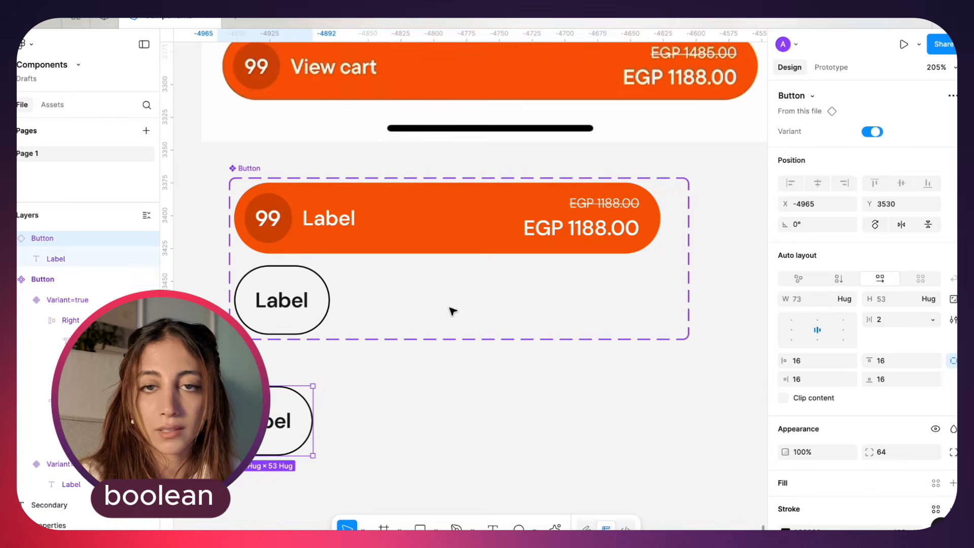
key(super+z)
key(super+z)
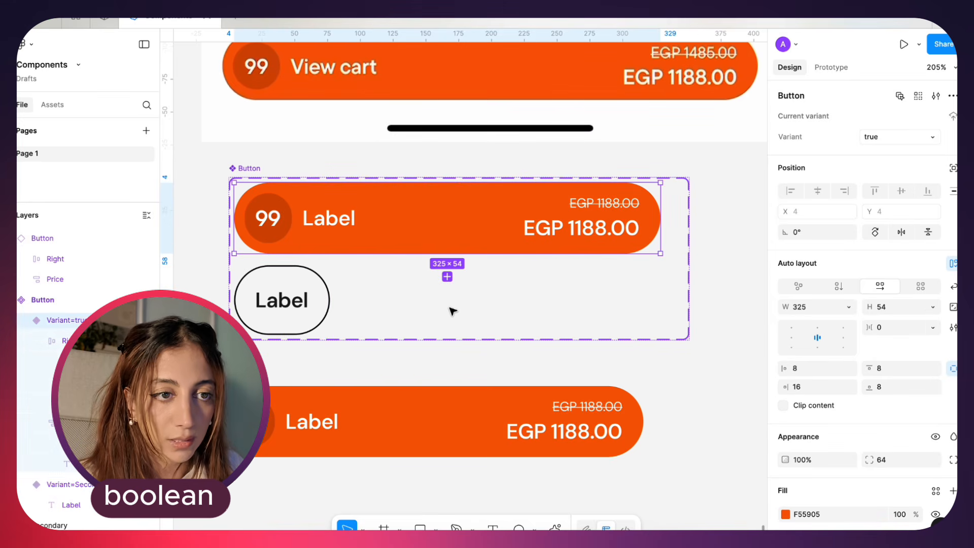
key(super+z)
Widen the Secondary variant to match the Primary variant's width of 325
click(294, 317)
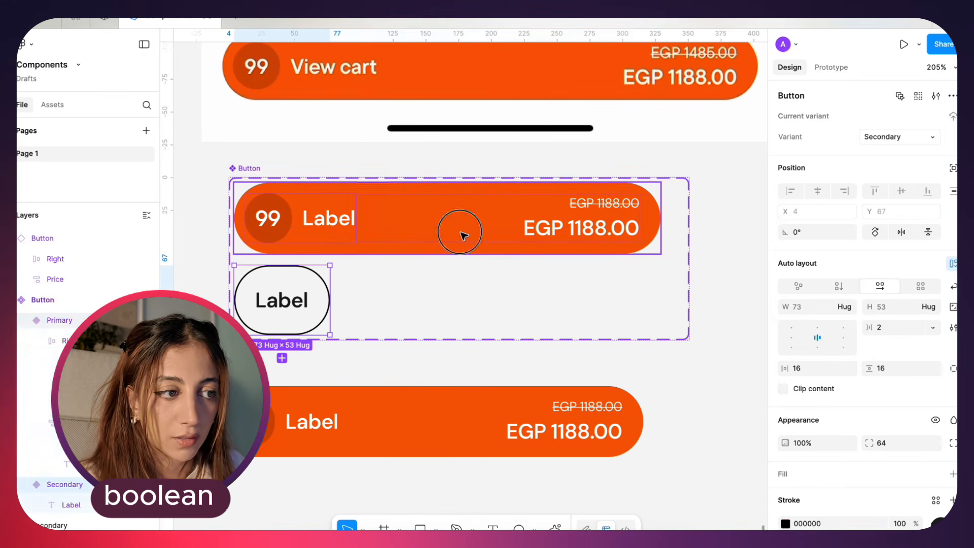
drag(329, 300, 660, 300)
click(710, 335)
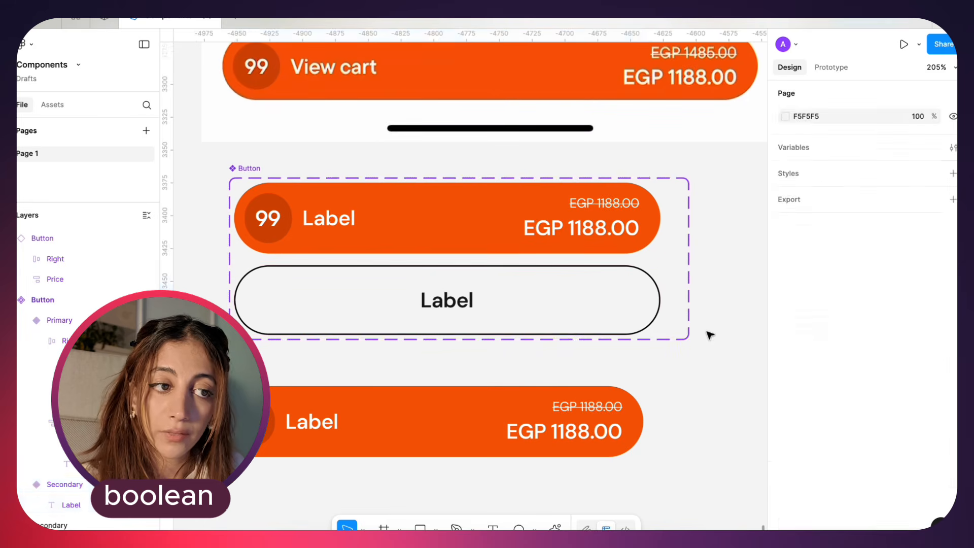
Select the price frame inside the Primary variant, hide it and show it again
scroll(710, 335, right, 2)
double_click(530, 217)
scroll(523, 236, left, 2)
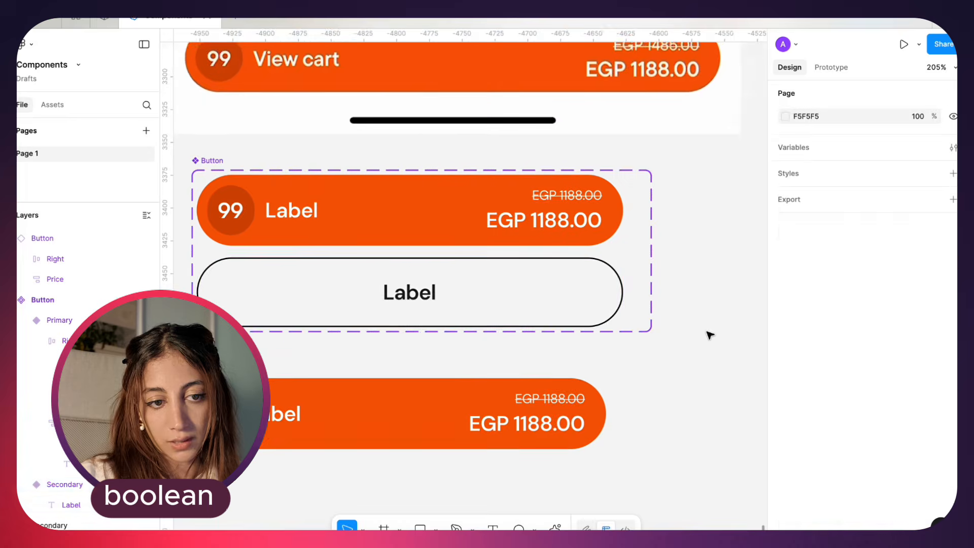
scroll(709, 332, right, 2)
double_click(533, 216)
scroll(523, 236, left, 2)
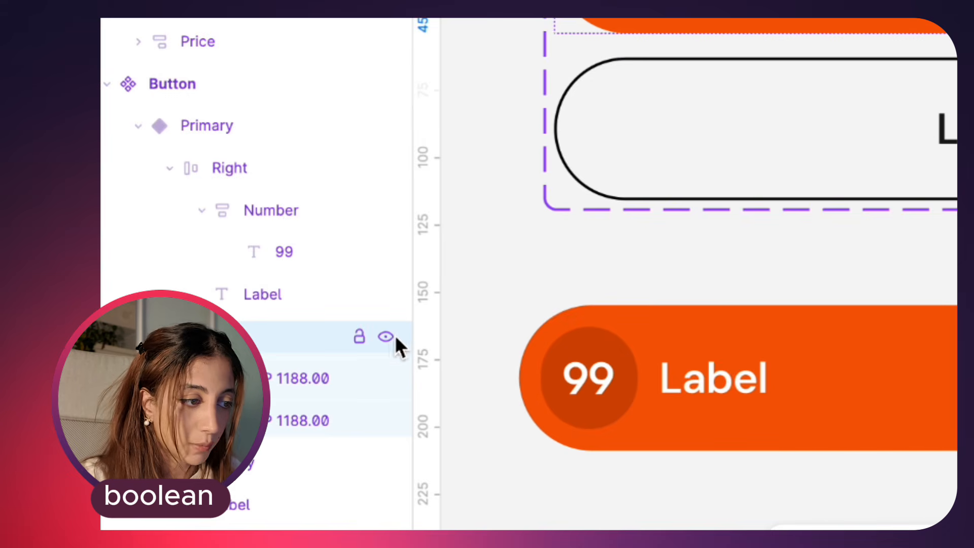
click(392, 337)
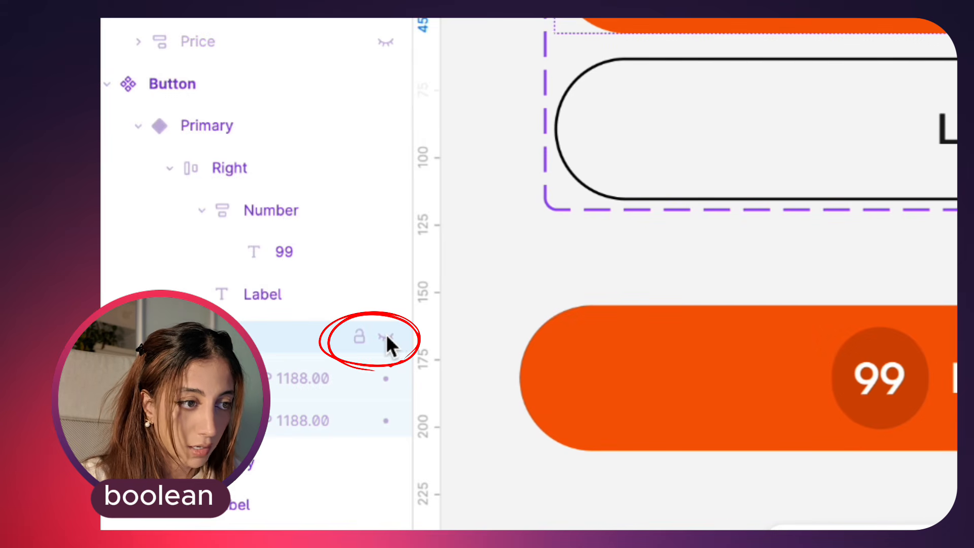
click(392, 339)
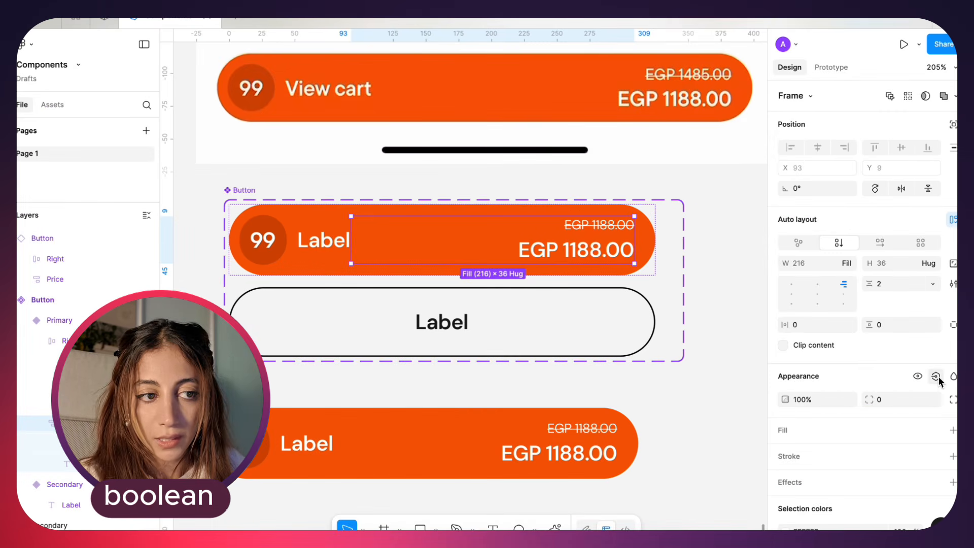
Add a Boolean property named "Price" with the value True to the Button component set
key(shift+Return)
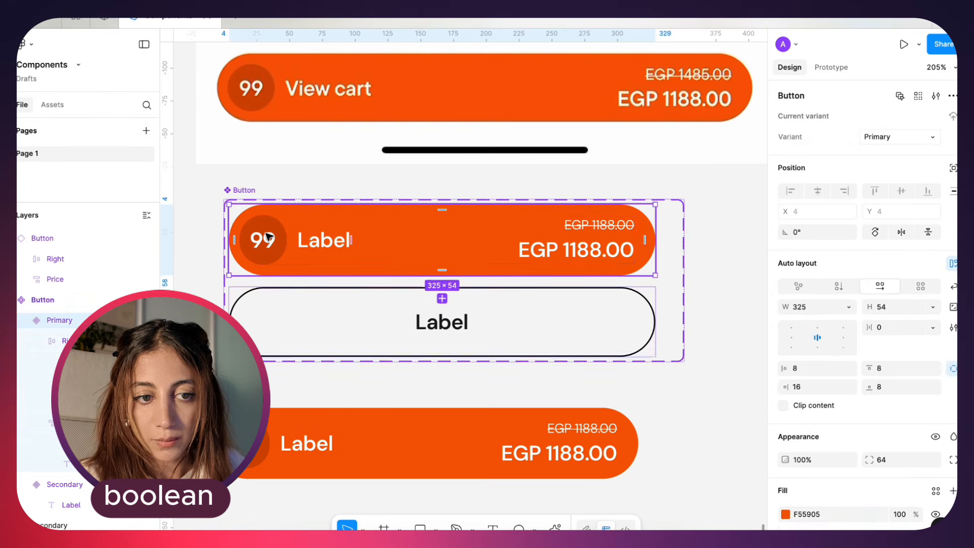
key(shift+Return)
click(953, 116)
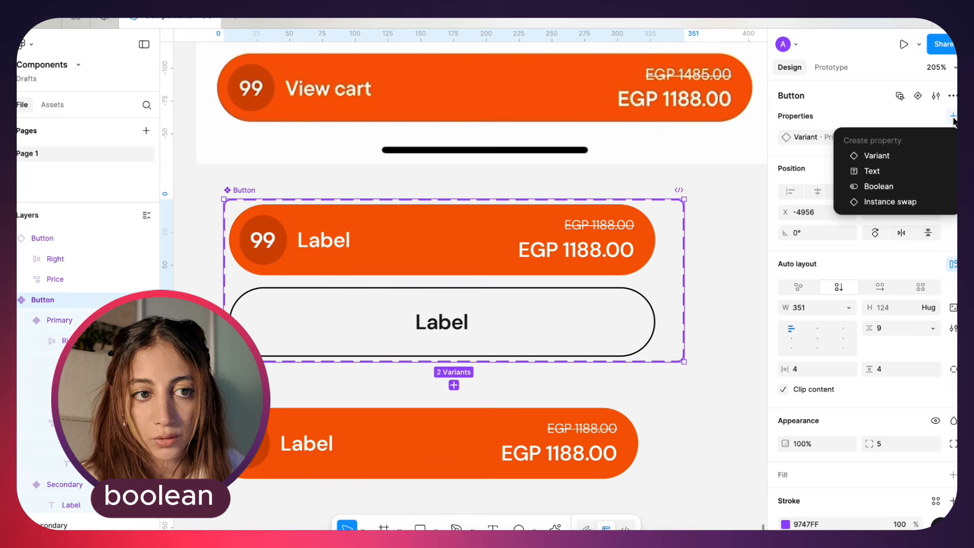
click(885, 188)
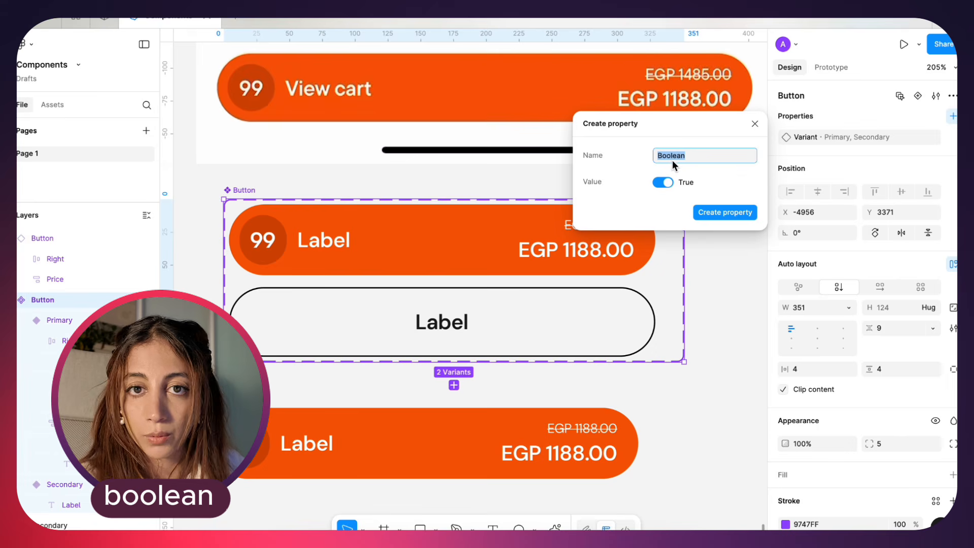
text(Price)
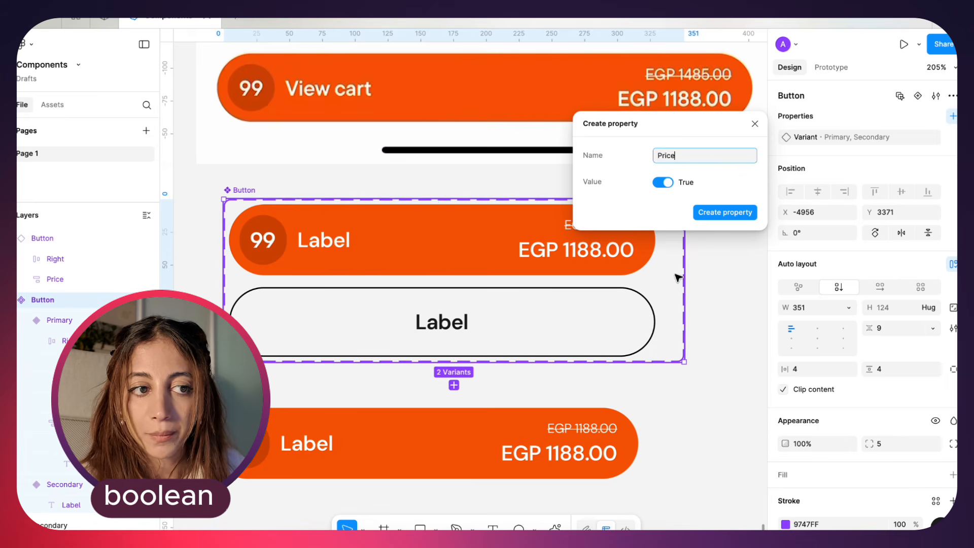
key(Return)
Apply the Price property to the visibility of the price frame in the Primary variant
click(567, 241)
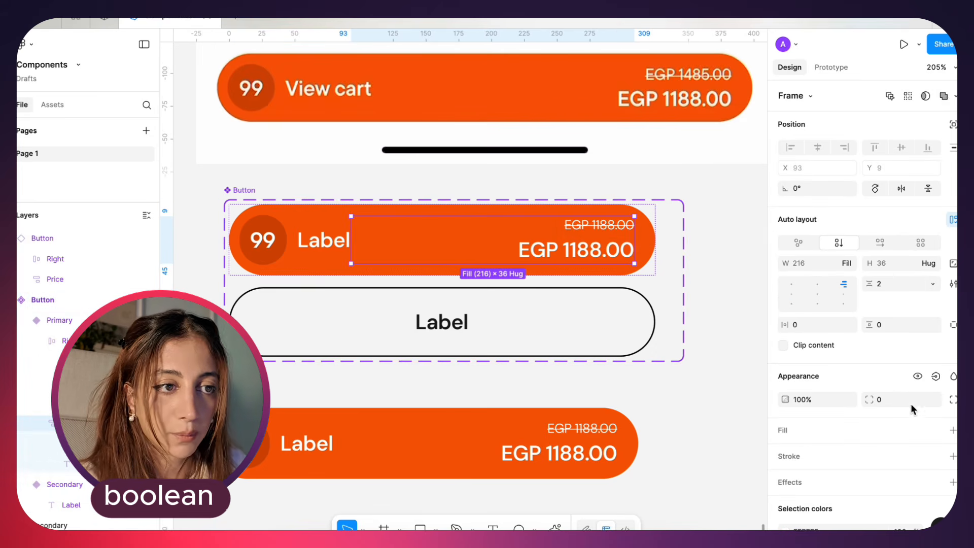
click(936, 377)
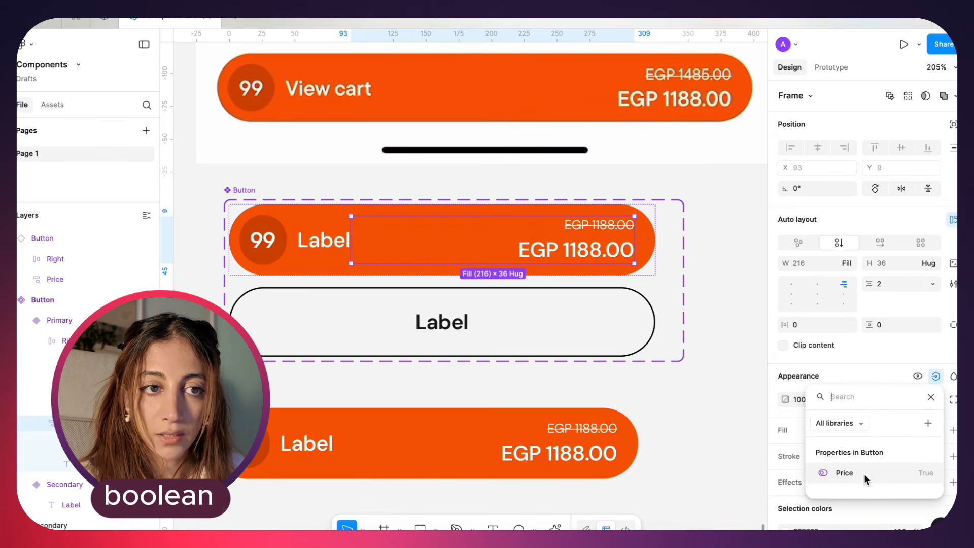
click(882, 473)
key(Escape)
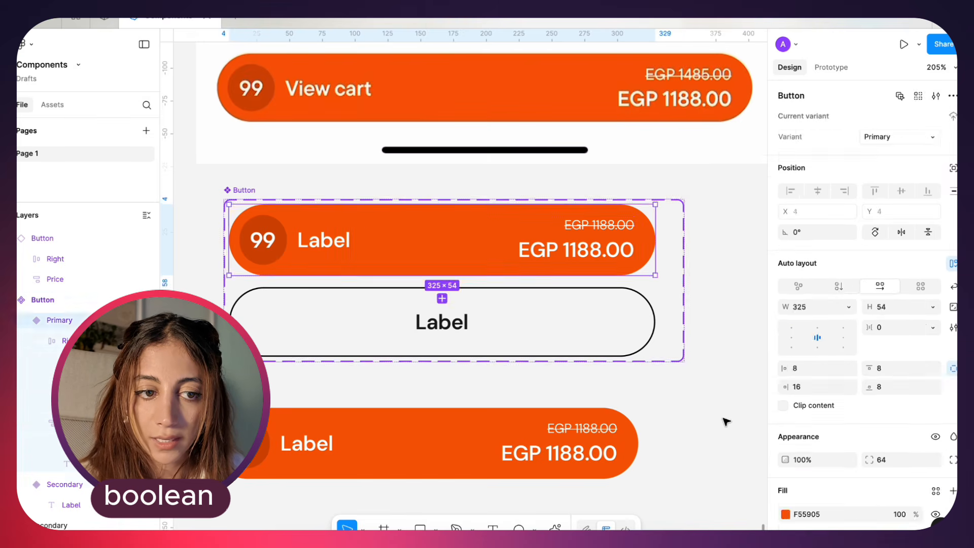
Select the Button component set and remove its Price property
key(Escape)
click(615, 240)
mouse_move(237, 190)
mouse_down()
mouse_move(291, 176)
mouse_move(239, 205)
mouse_move(234, 191)
mouse_up()
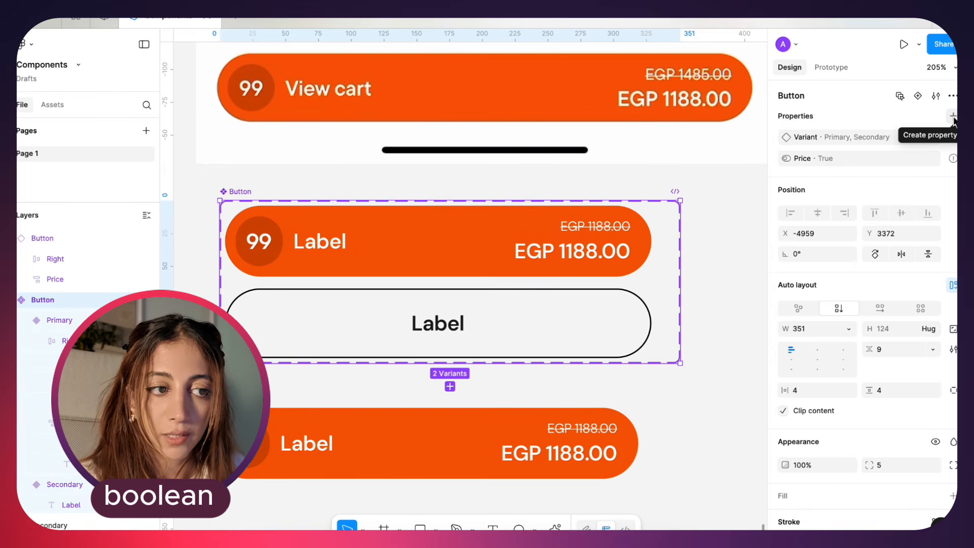
click(953, 158)
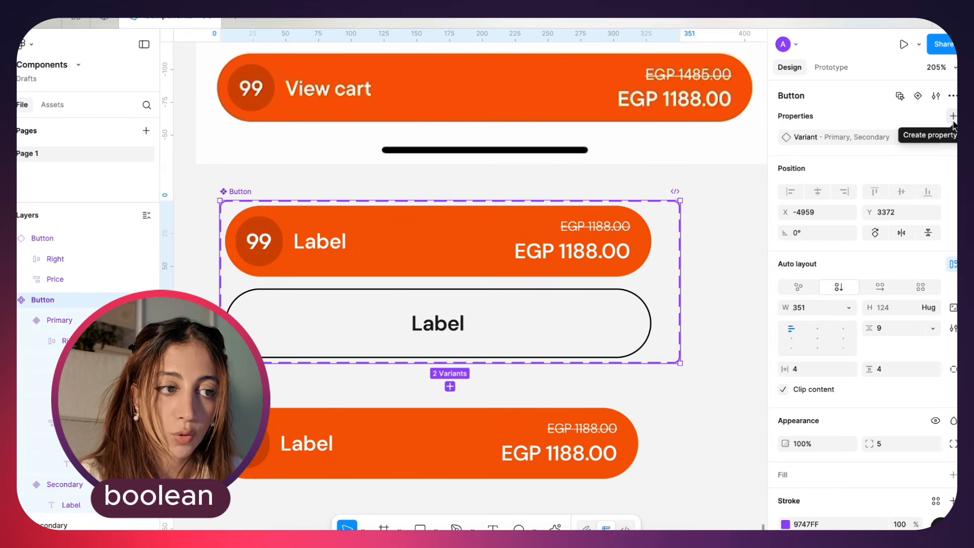
Recreate the Boolean property "Price" with the value True on the Button component set
click(953, 117)
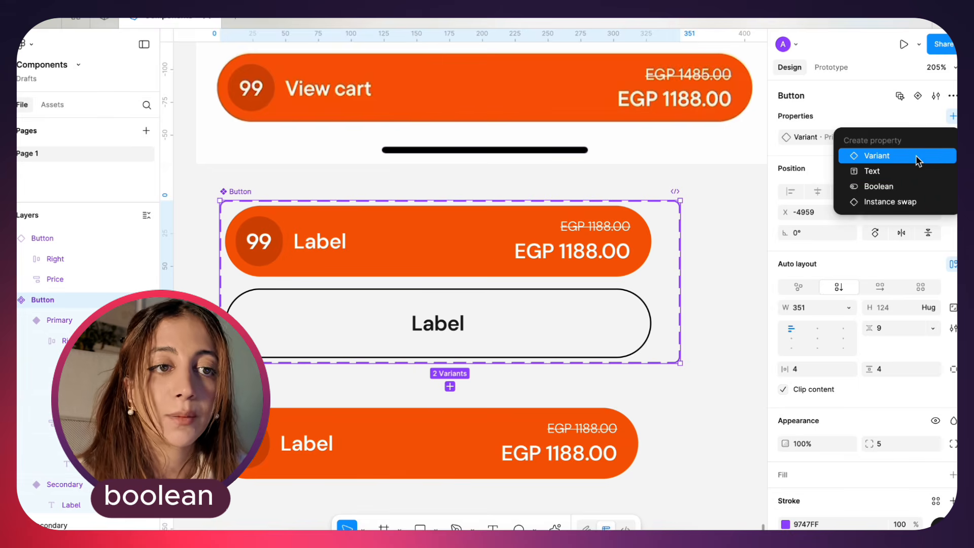
click(903, 187)
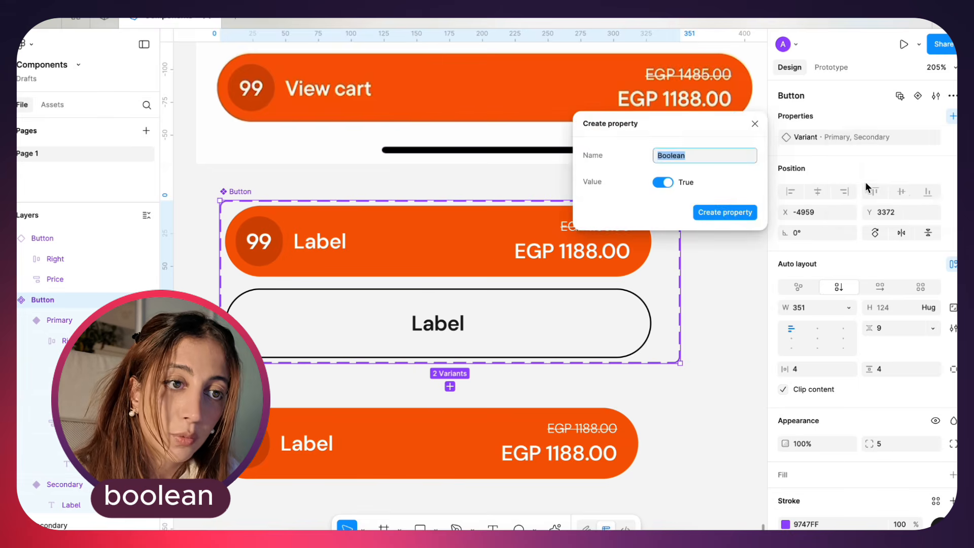
text(Price)
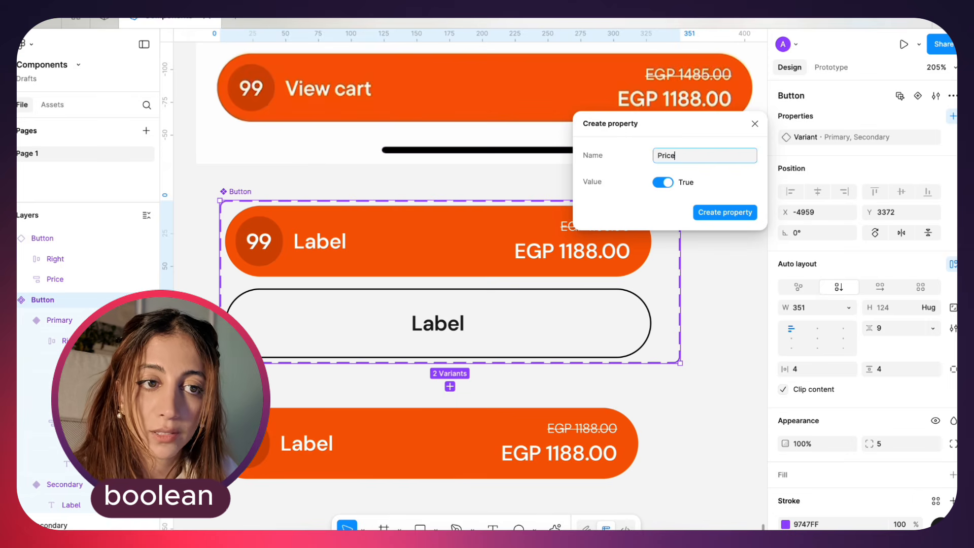
key(Return)
Select the Primary variant's price frame and link its visibility to the recreated Price property
click(563, 248)
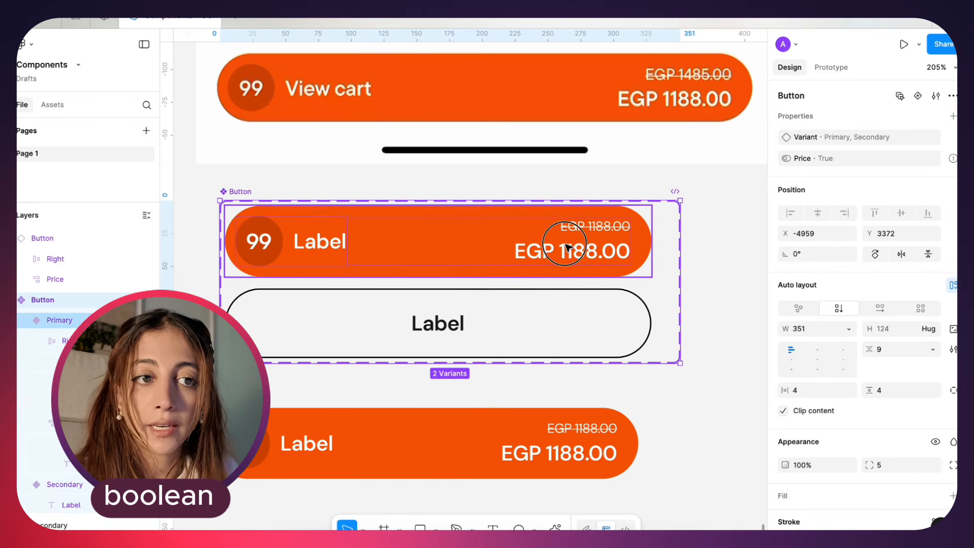
click(578, 246)
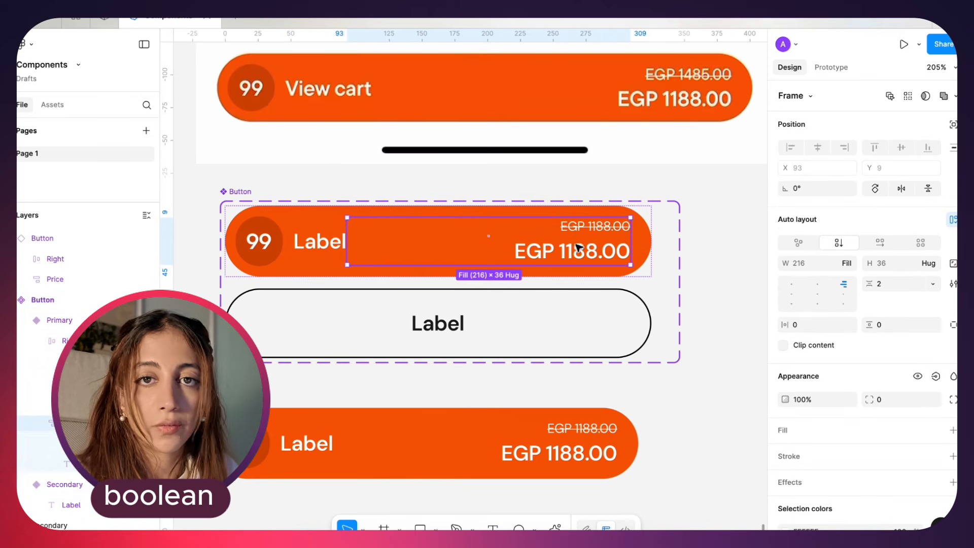
click(936, 377)
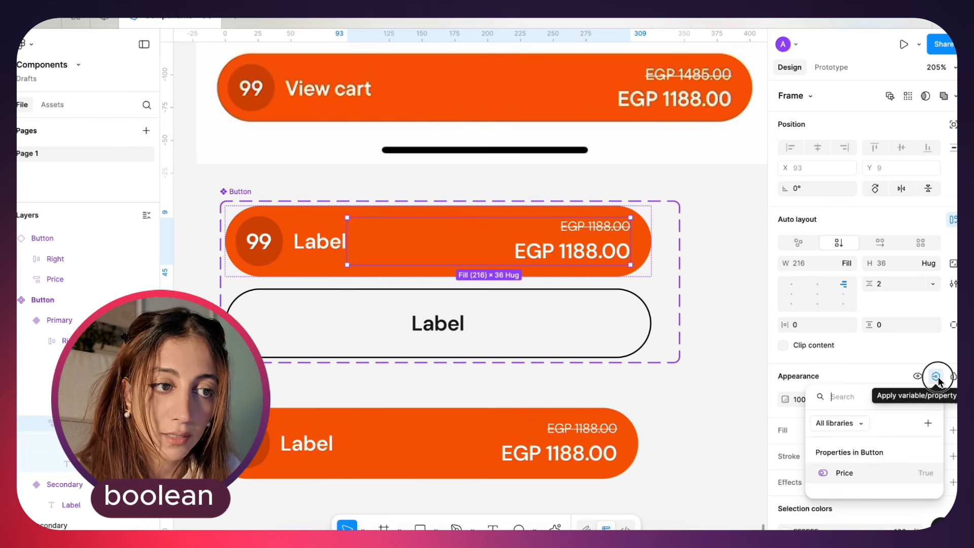
click(892, 484)
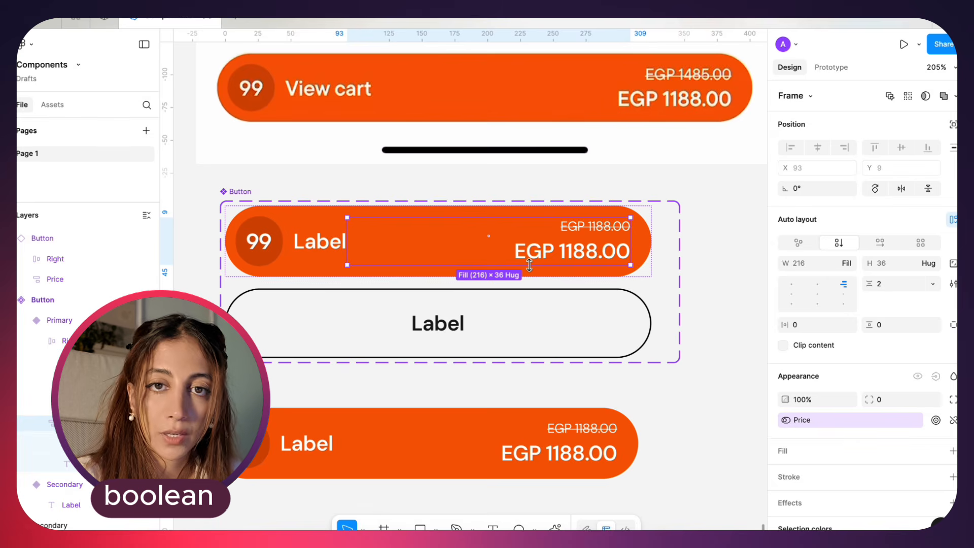
Undo both the visibility link on the price frame and the creation of the Price property
key(ctrl+z)
key(ctrl+z)
Create a Boolean property "Show Price" with the value True from the Primary variant's price frame, controlling that frame's visibility
double_click(515, 241)
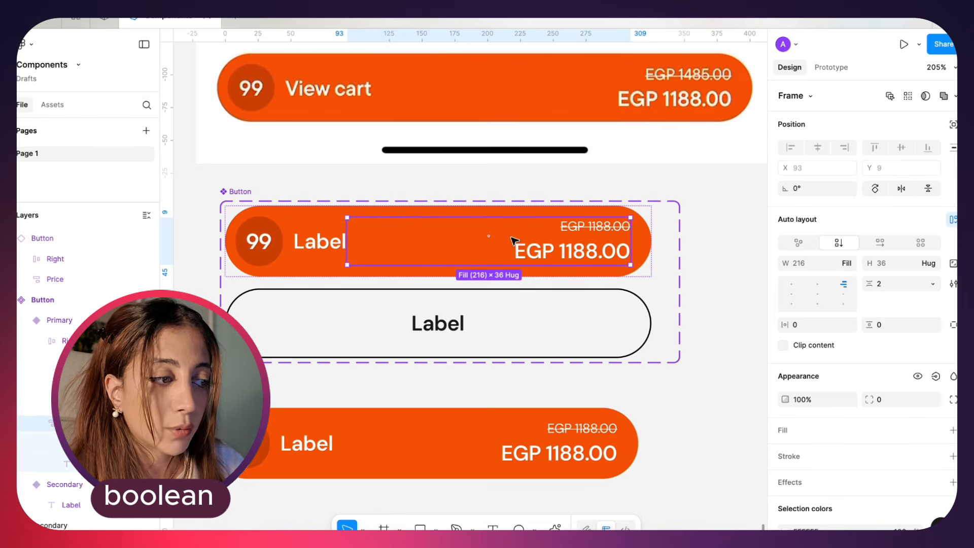
click(936, 377)
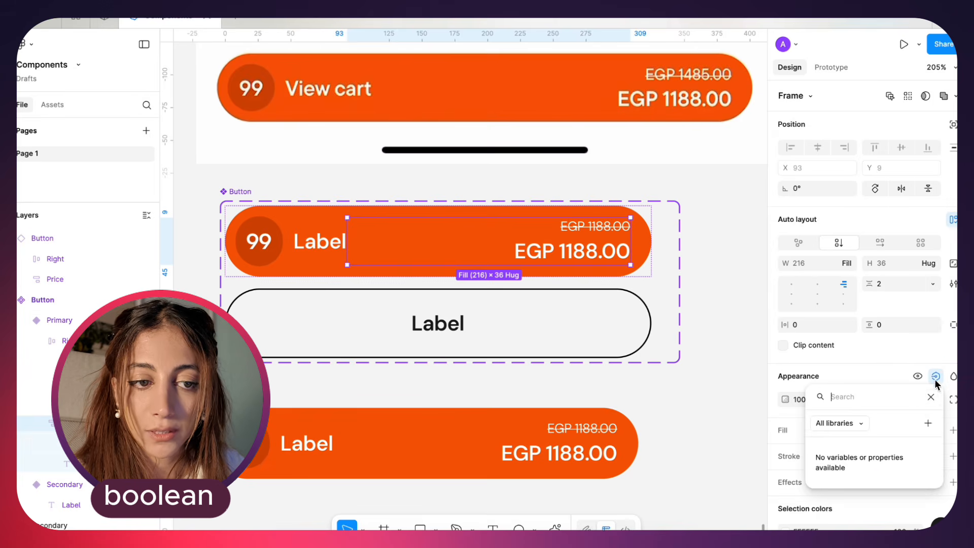
click(929, 425)
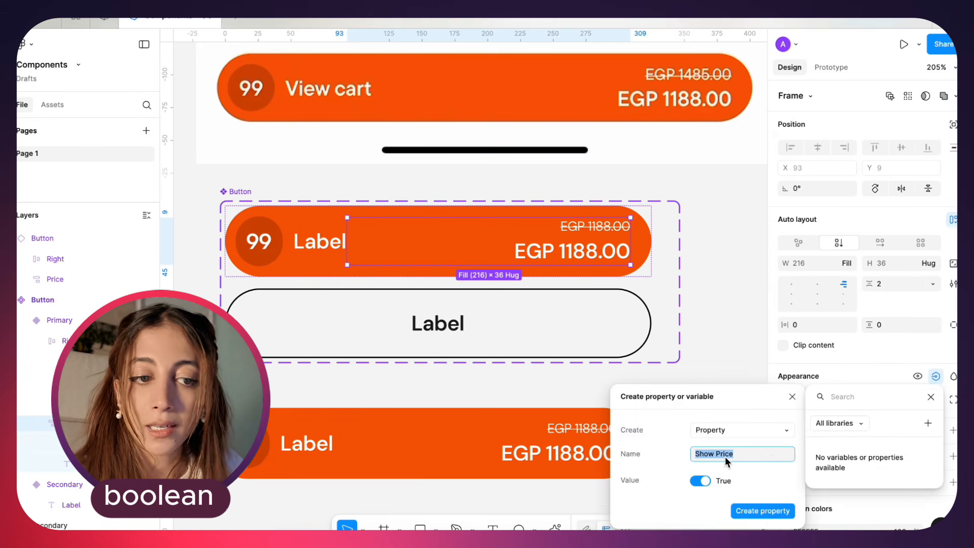
drag(723, 391, 724, 323)
click(731, 379)
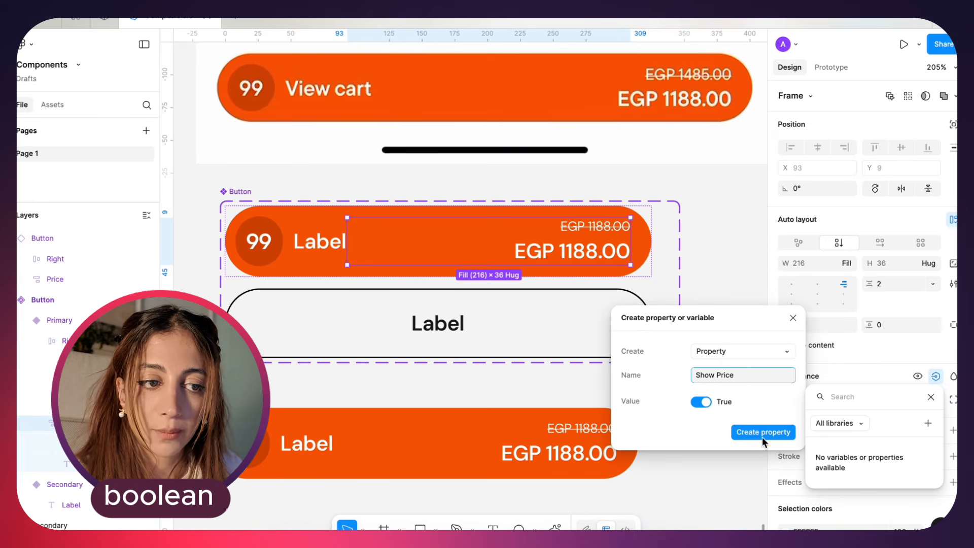
click(782, 350)
click(784, 351)
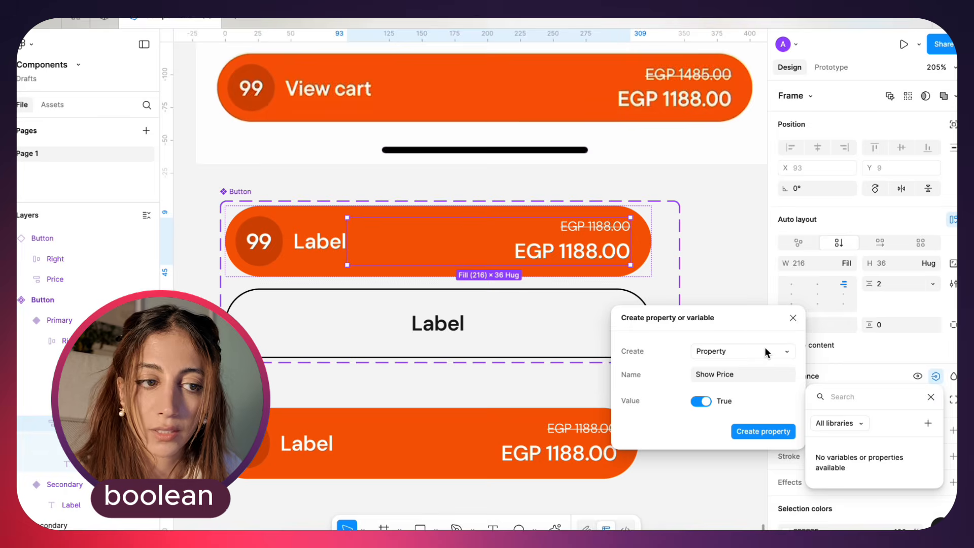
click(766, 353)
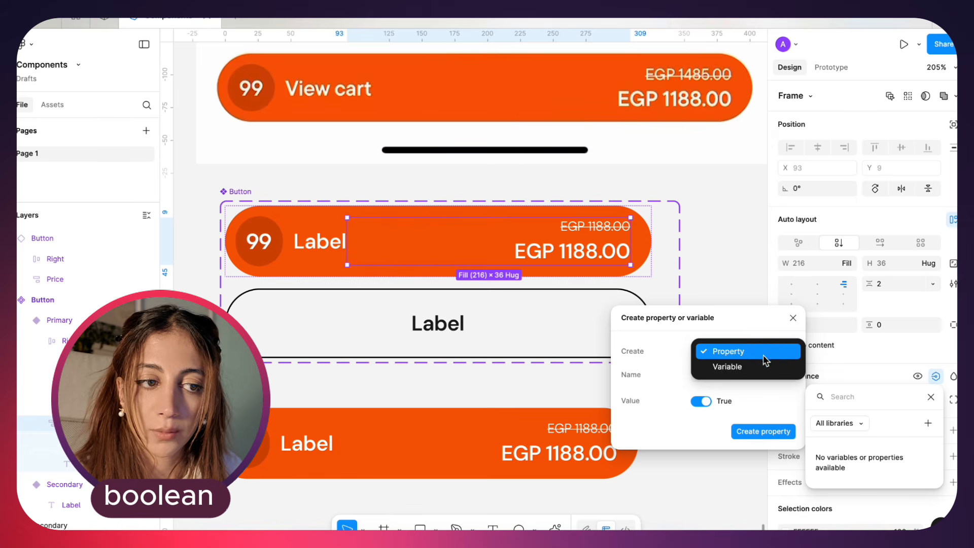
click(747, 333)
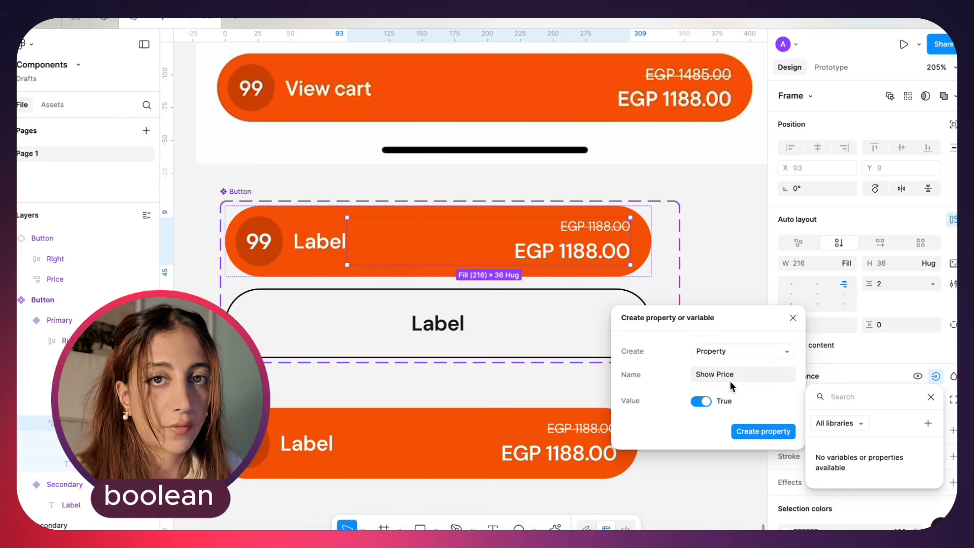
click(747, 431)
click(536, 454)
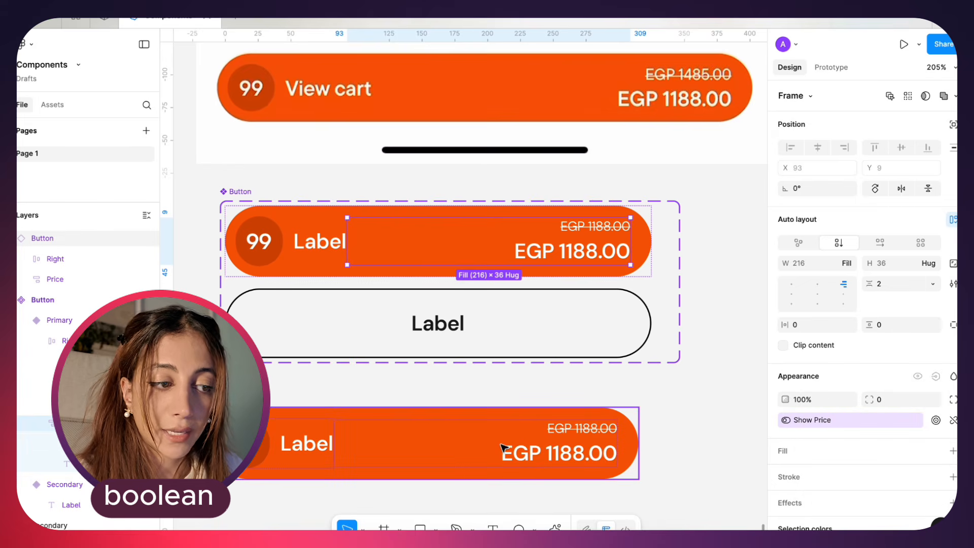
Select the Button instance below the component set and toggle its Show Price property to test hiding the price
scroll(469, 436, down, 1)
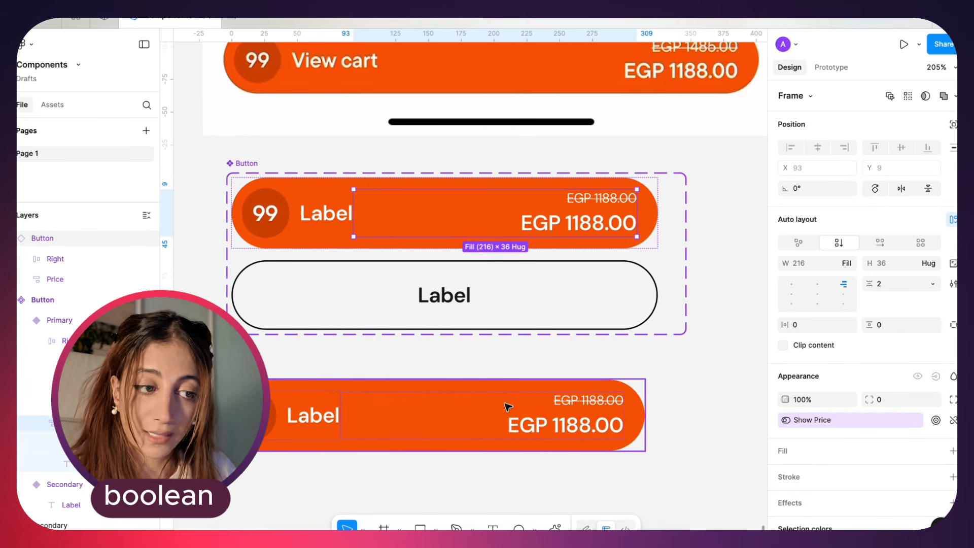
click(451, 437)
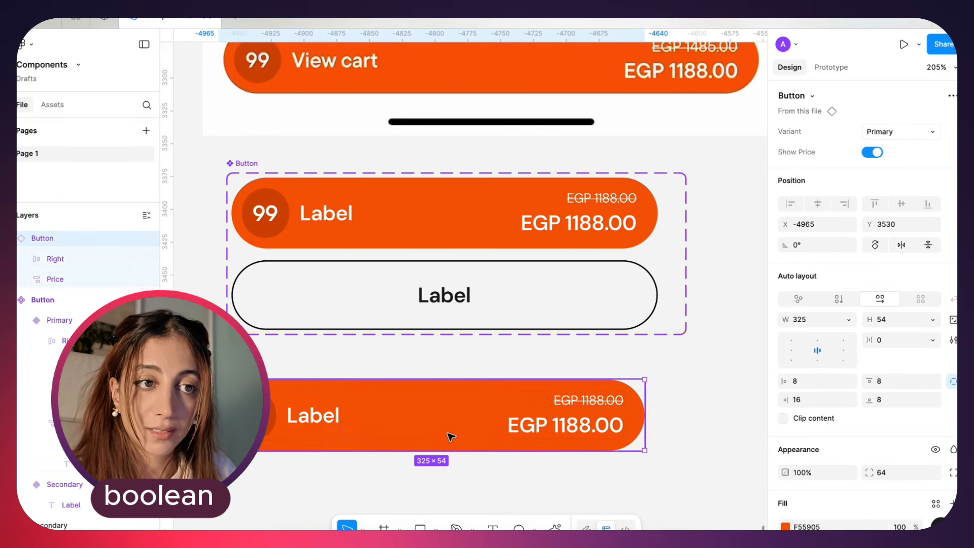
click(914, 133)
click(913, 126)
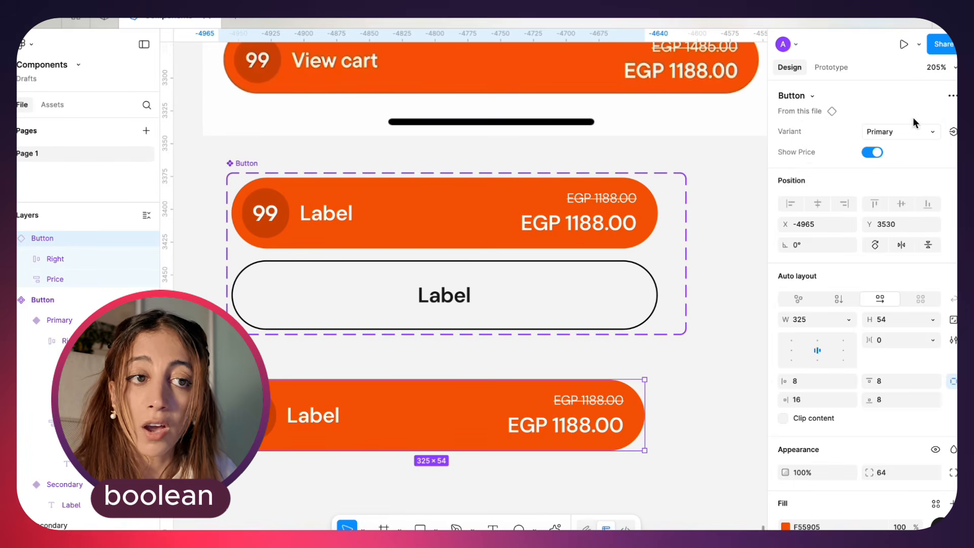
click(873, 153)
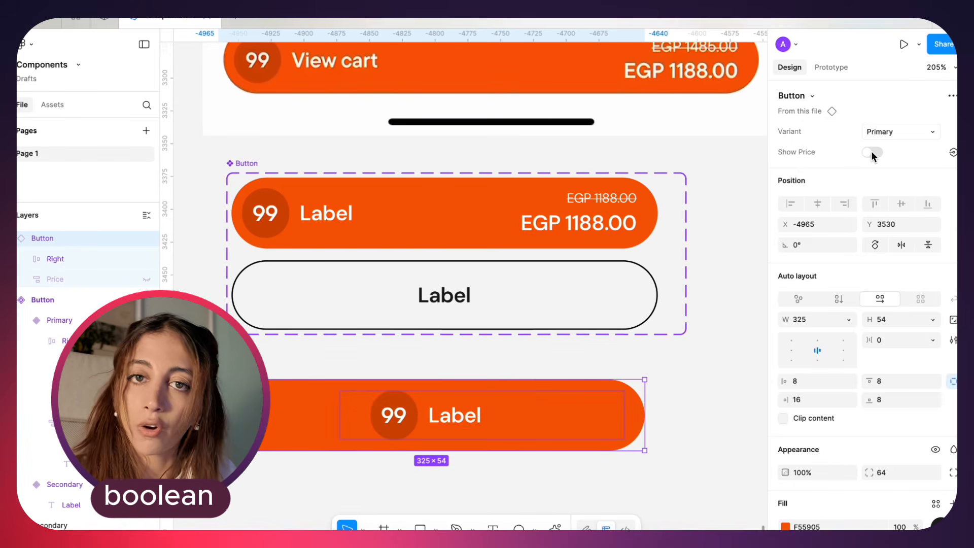
click(873, 154)
click(873, 153)
click(873, 153)
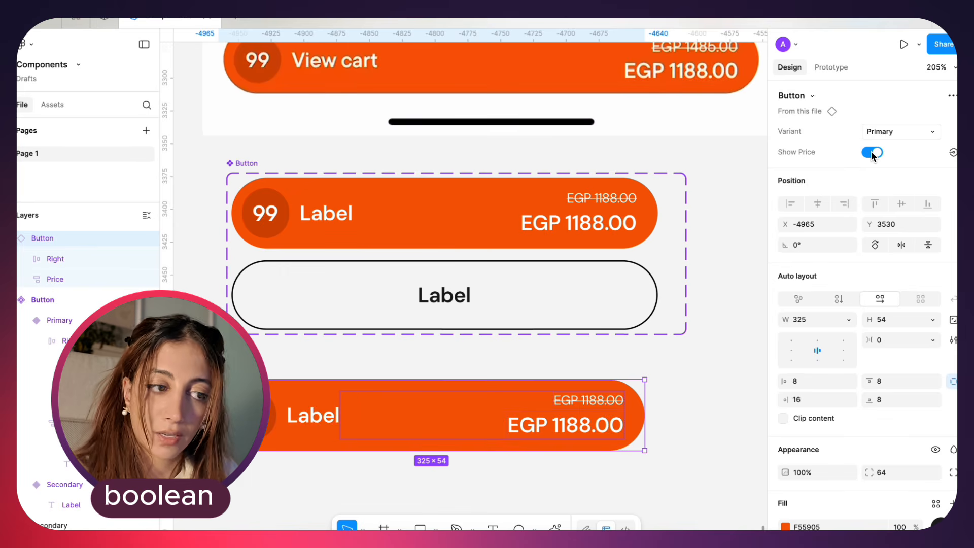
click(873, 153)
click(737, 354)
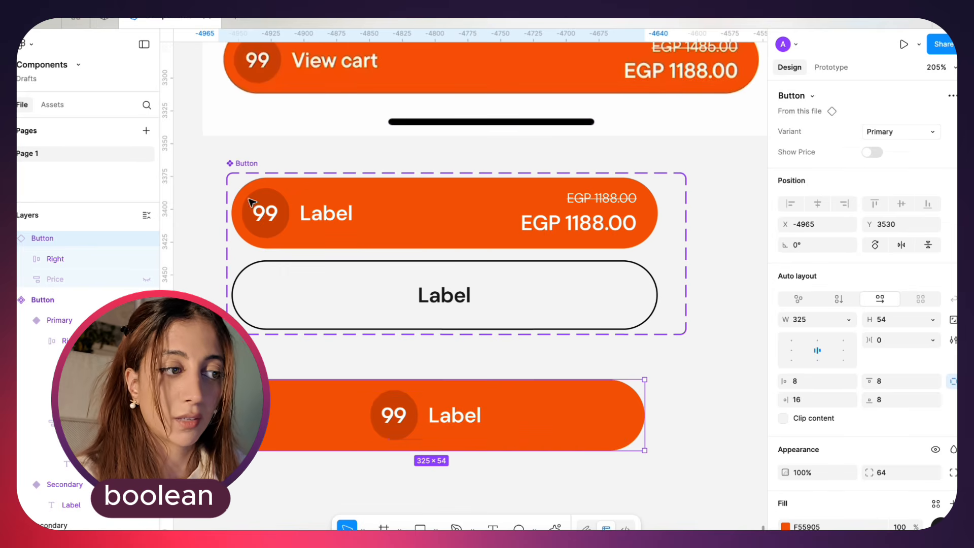
Select the Primary variant's 99 badge frame and create a "Show Number" Boolean property that controls its visibility
double_click(269, 211)
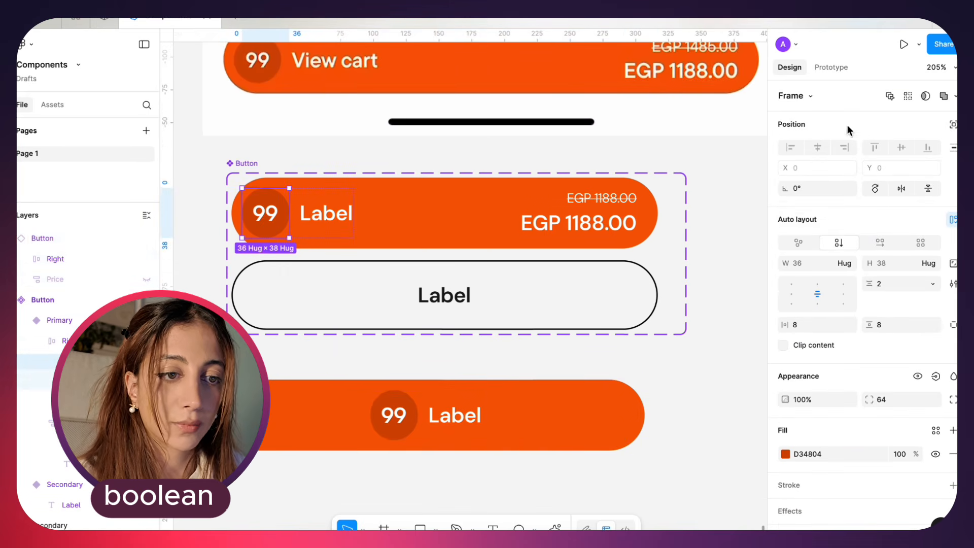
click(936, 376)
click(928, 423)
text(Show Number)
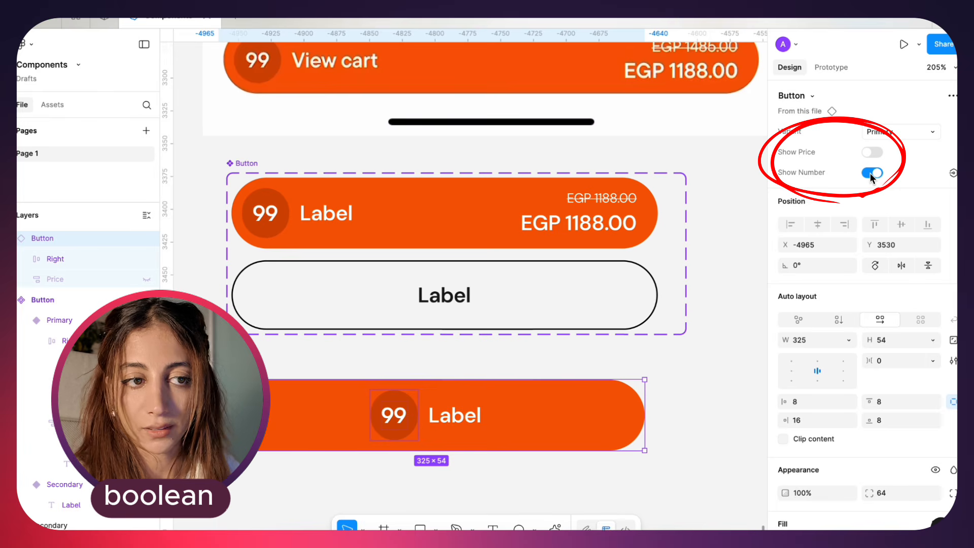
Toggle Show Number off and on for the Button instance and switch its Show Price property back on
click(872, 173)
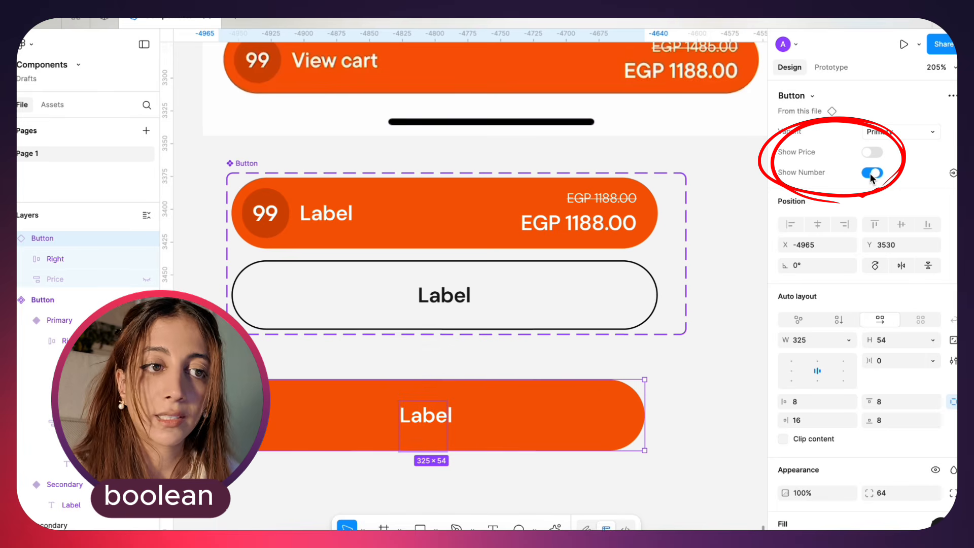
click(873, 173)
click(873, 153)
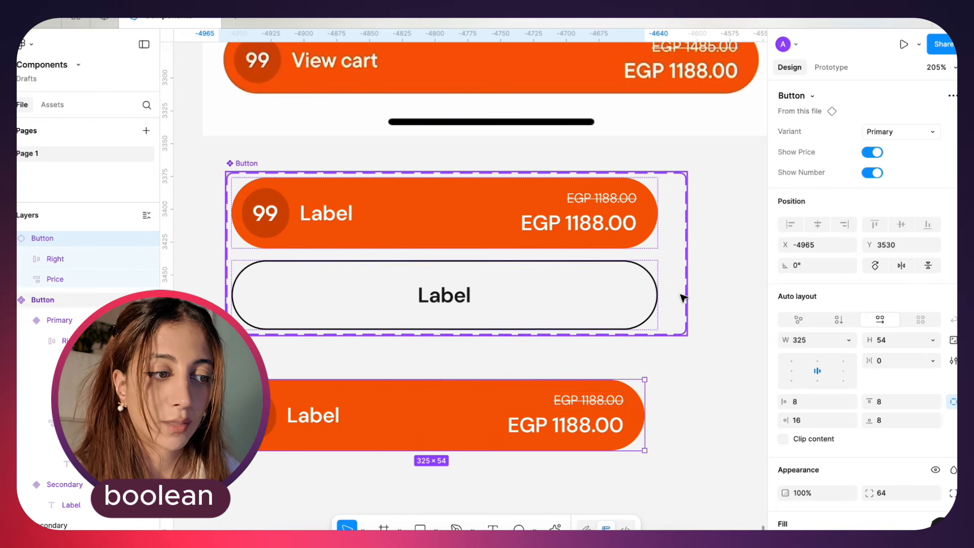
Duplicate the Button instance directly below itself and turn off both Show Price and Show Number on the copy
scroll(681, 296, down, 4)
ctrl+scroll(682, 295, down, 3)
alt+drag(595, 274, 592, 340)
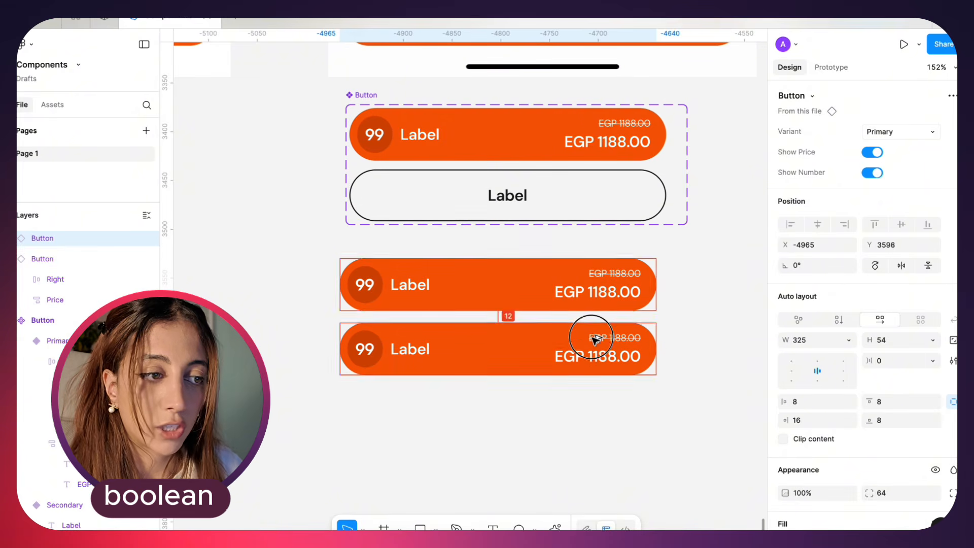
click(870, 154)
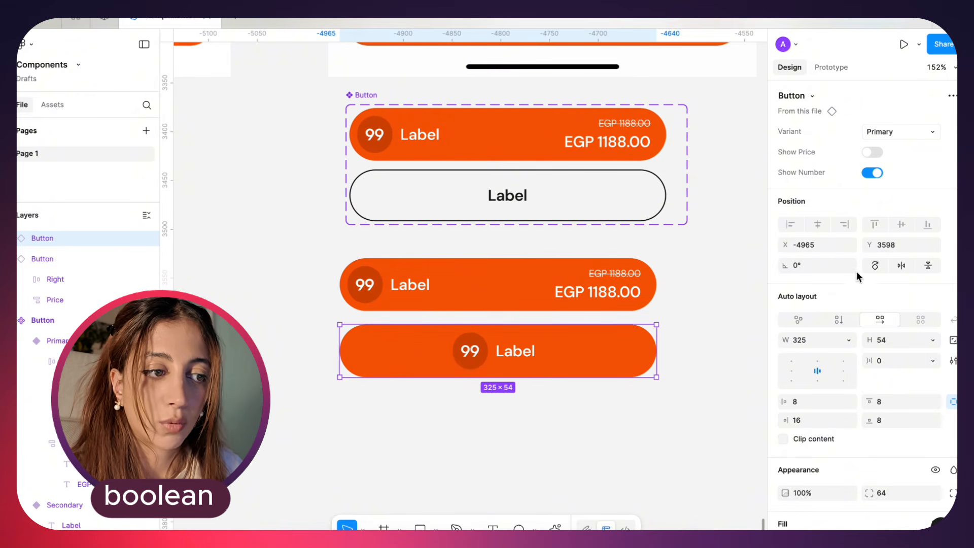
click(872, 173)
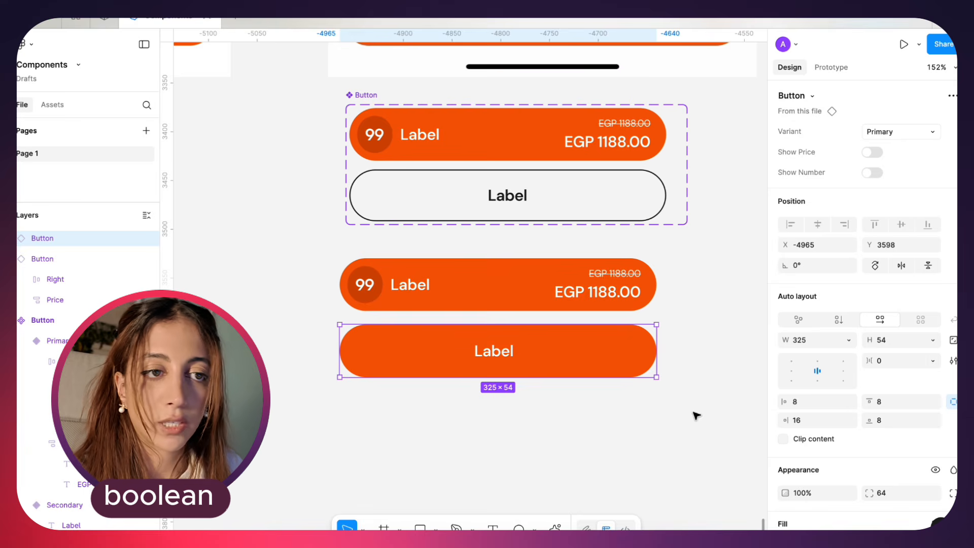
Duplicate the label-only button twice, turning on Show Number for one copy and Show Price for the other
alt+drag(611, 359, 610, 418)
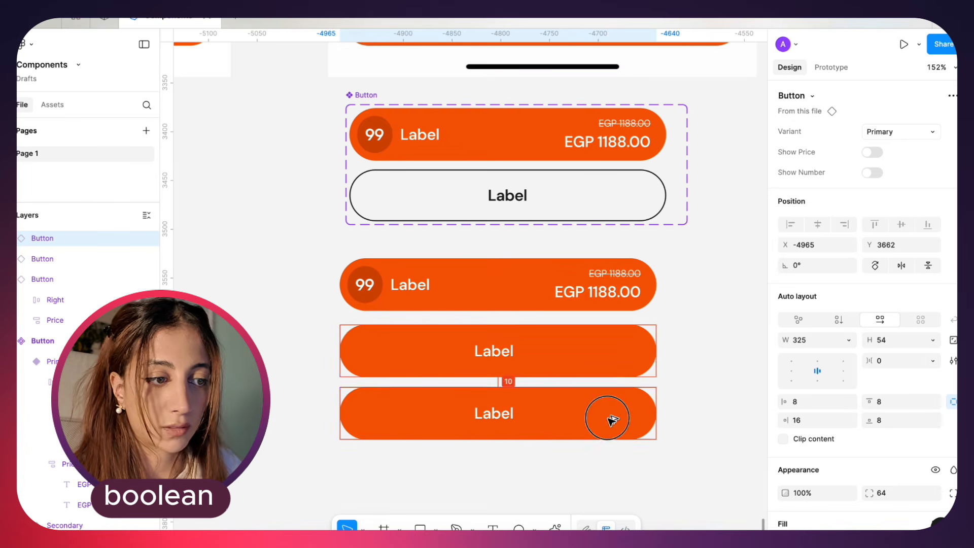
click(871, 173)
alt+drag(559, 350, 559, 483)
scroll(560, 483, down, 2)
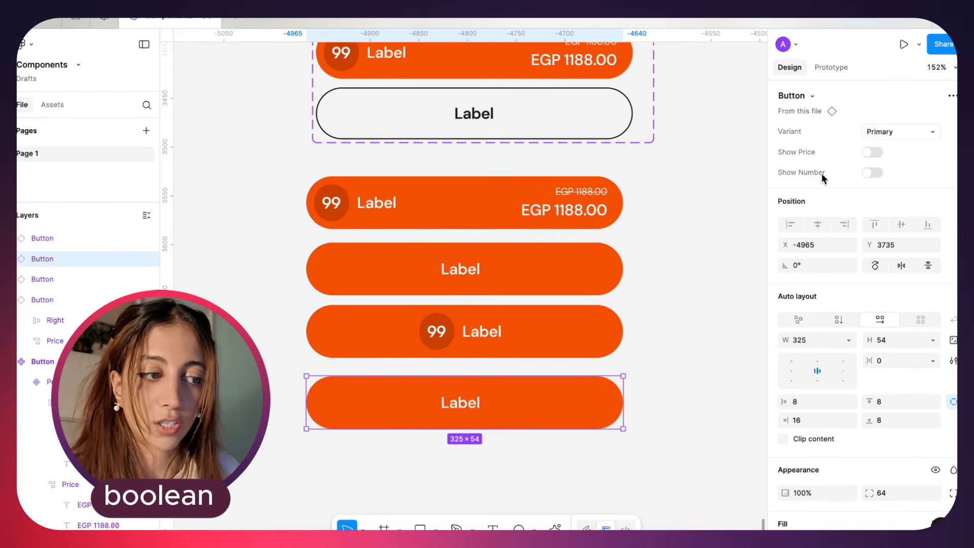
click(872, 152)
click(720, 364)
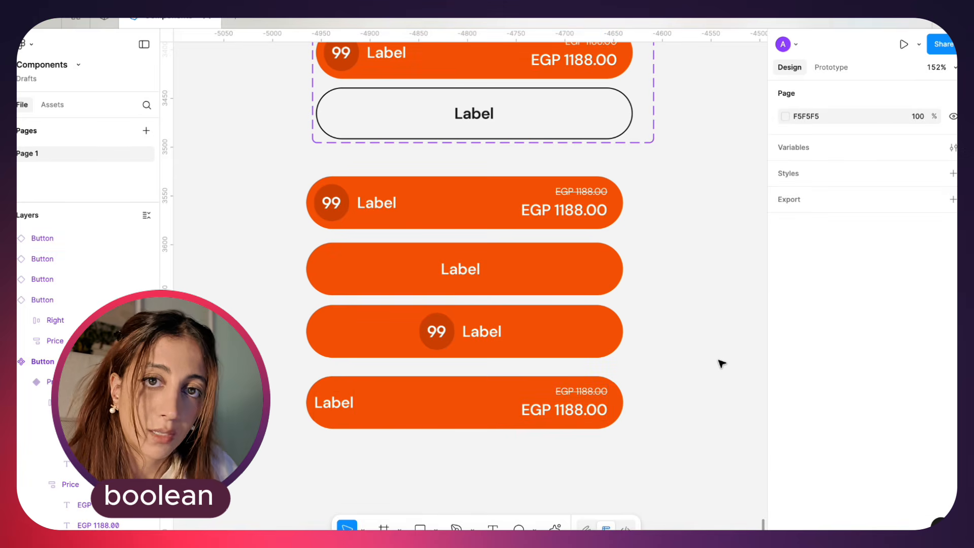
Turn on Show Number for the third button, duplicate the label-only button below it, and turn on Show Price for that copy
scroll(722, 363, down, 1)
drag(658, 424, 345, 177)
click(611, 420)
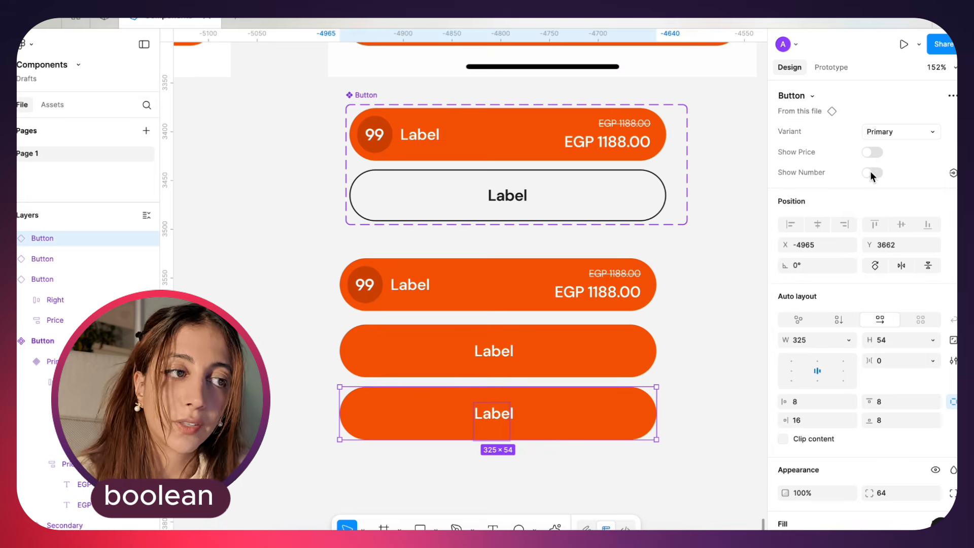
click(872, 173)
alt+drag(564, 363, 562, 483)
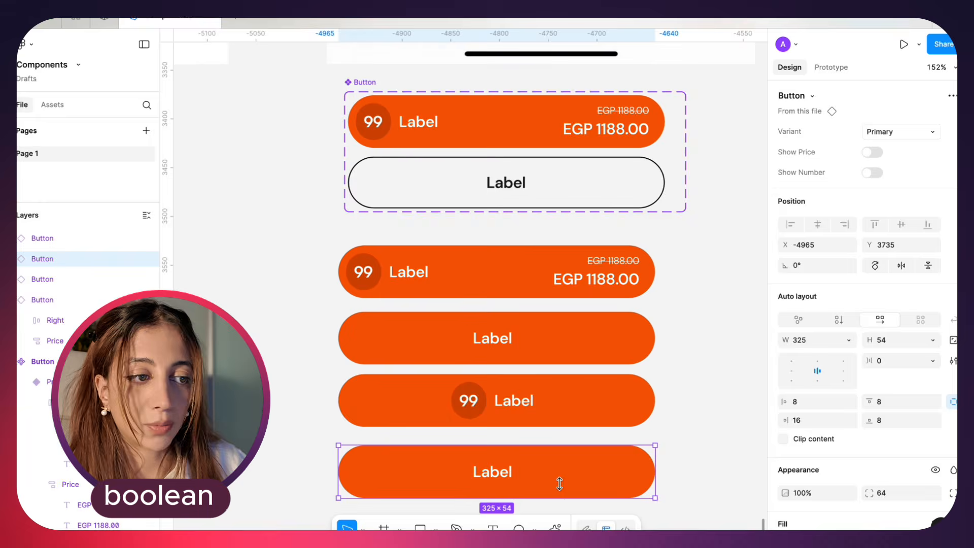
scroll(559, 483, down, 3)
click(872, 153)
click(721, 363)
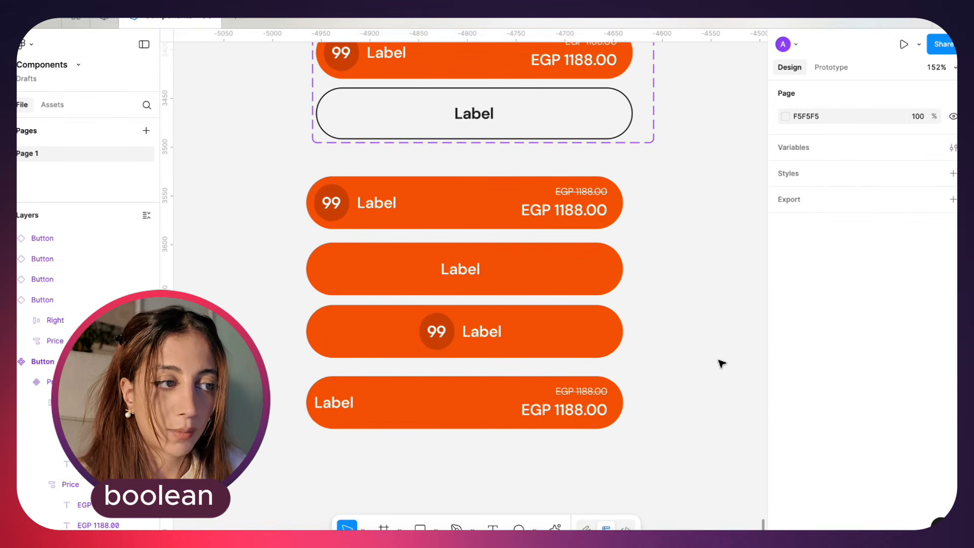
Compare the four Button instances' badge and price combinations with the component set above them
scroll(720, 363, down, 1)
drag(658, 425, 346, 176)
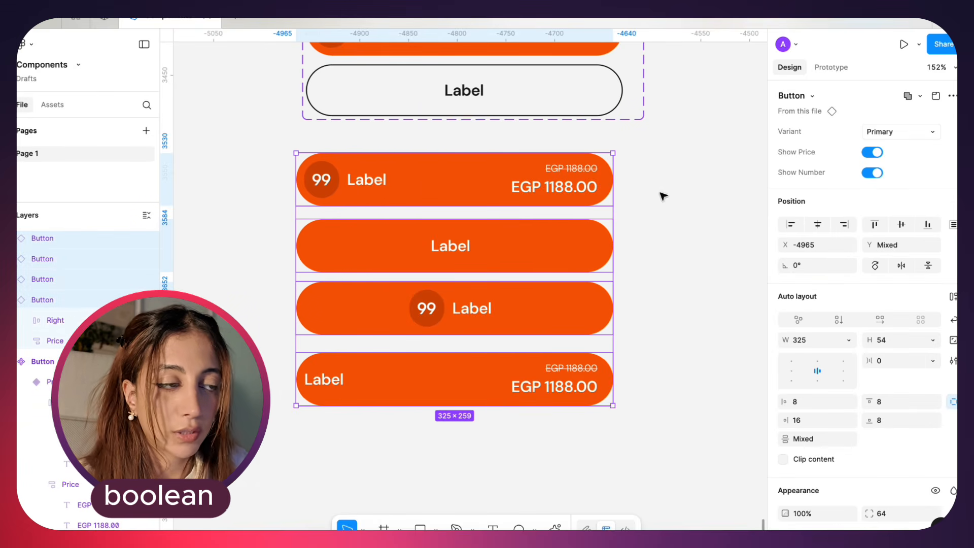
scroll(668, 286, right, 2)
scroll(670, 289, up, 2)
scroll(670, 288, right, 1)
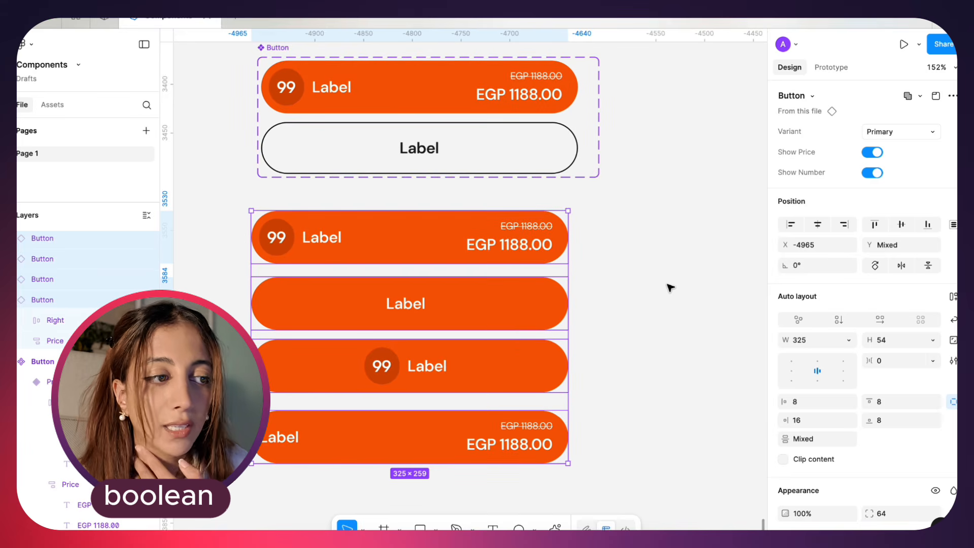
click(670, 288)
scroll(656, 285, right, 5)
scroll(657, 286, down, 3)
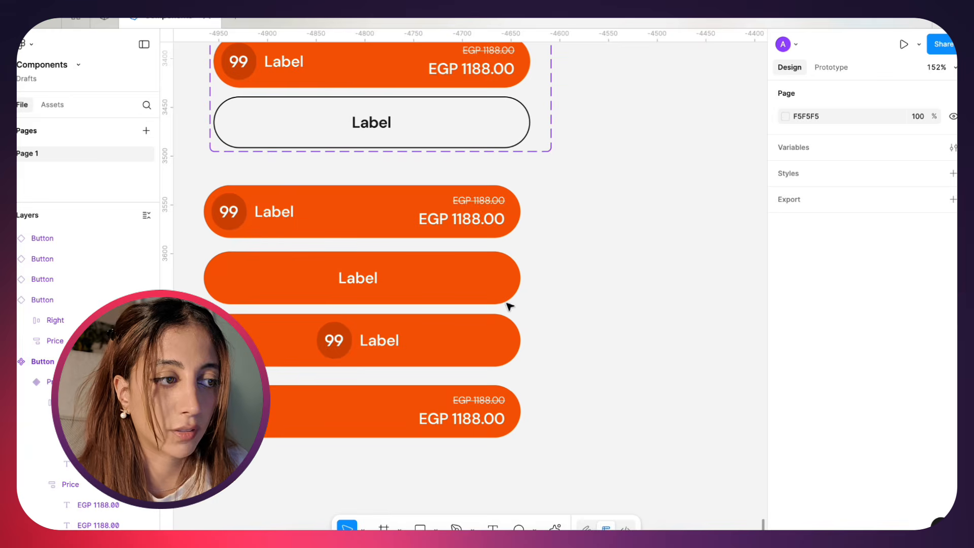
scroll(510, 307, down, 4)
Delete the four Button instances below the component set
drag(589, 257, 345, 475)
scroll(347, 477, right, 2)
scroll(347, 477, up, 1)
click(559, 370)
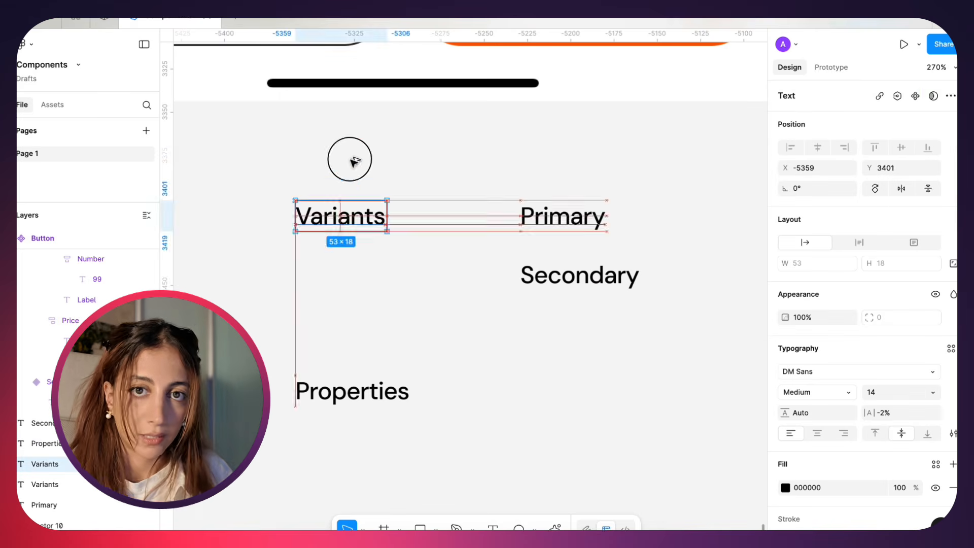
Duplicate the Variants label above itself, change the copy's text to "Component", and move the Variants label slightly up to Y 3397
drag(348, 159, 356, 153)
key(Return)
text(Co)
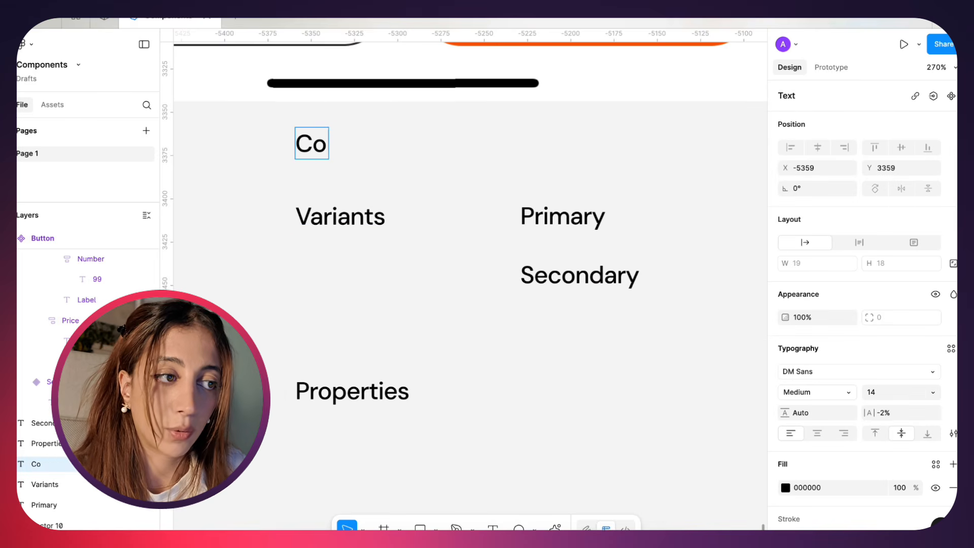
text(mponent)
key(Escape)
click(450, 236)
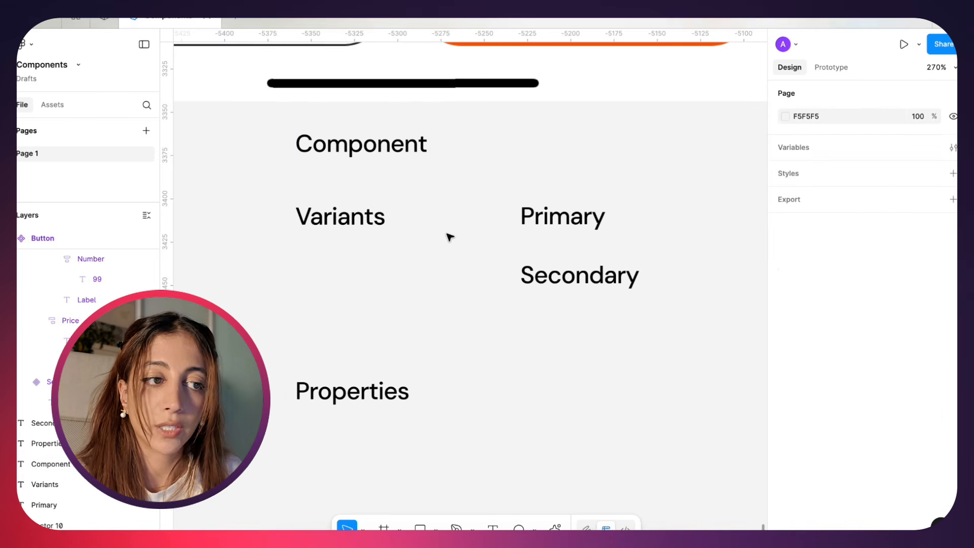
drag(352, 229, 347, 224)
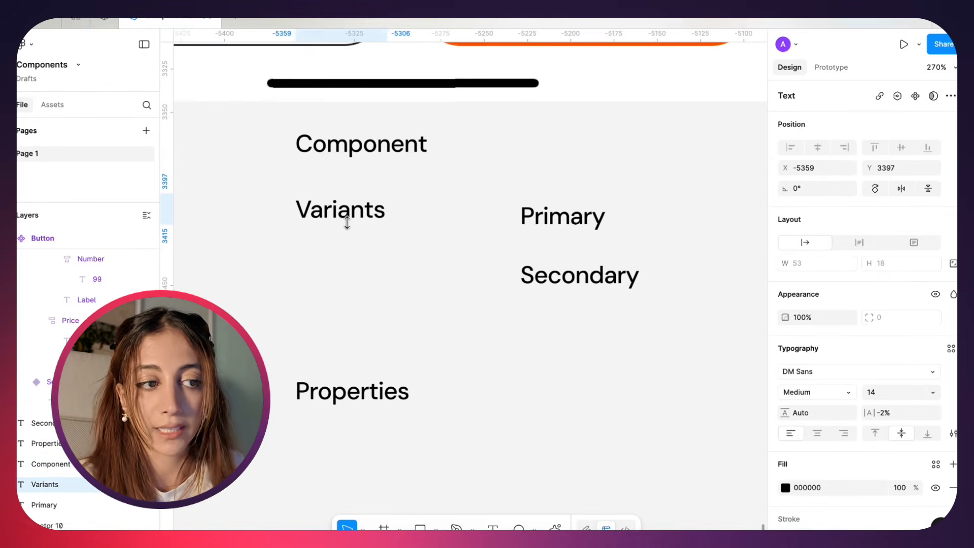
click(553, 216)
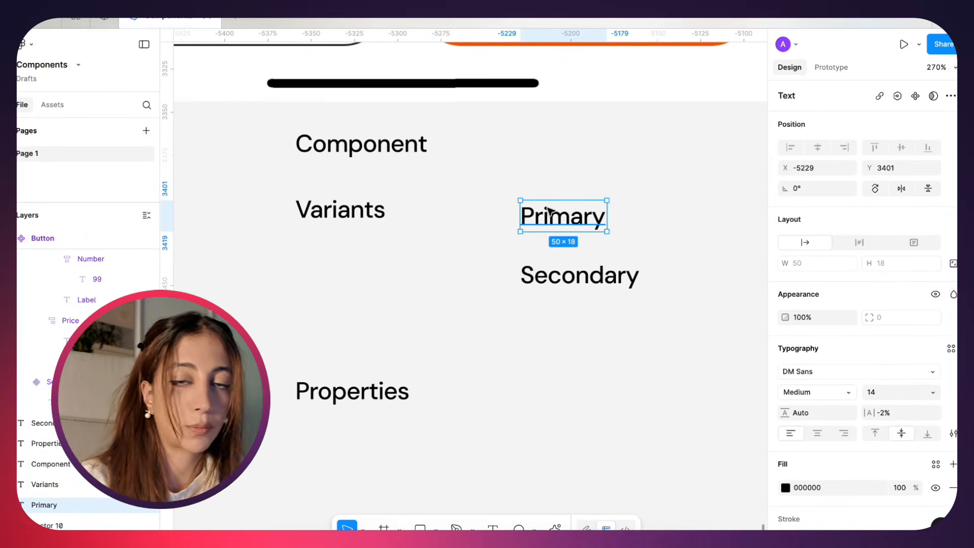
click(554, 287)
click(493, 324)
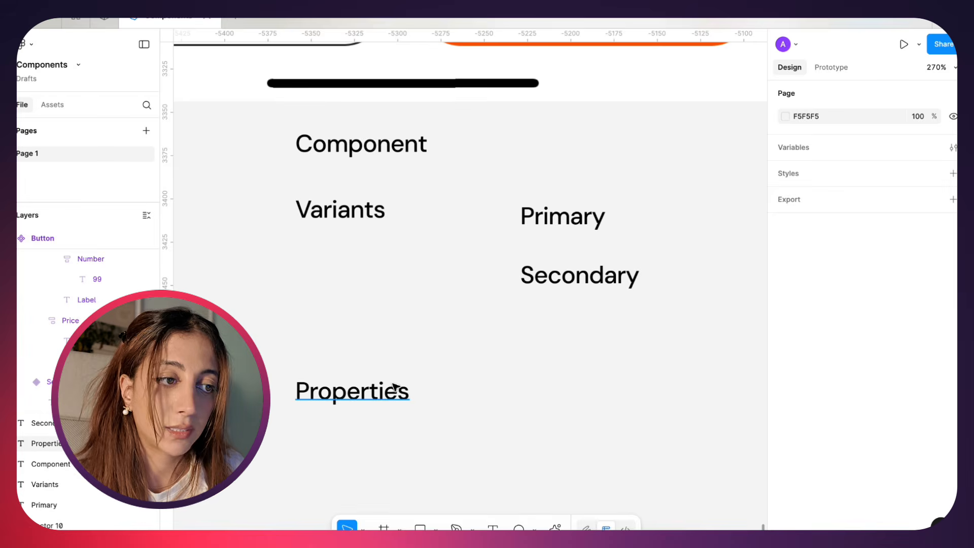
click(381, 395)
scroll(491, 396, down, 1)
scroll(491, 396, right, 1)
click(489, 393)
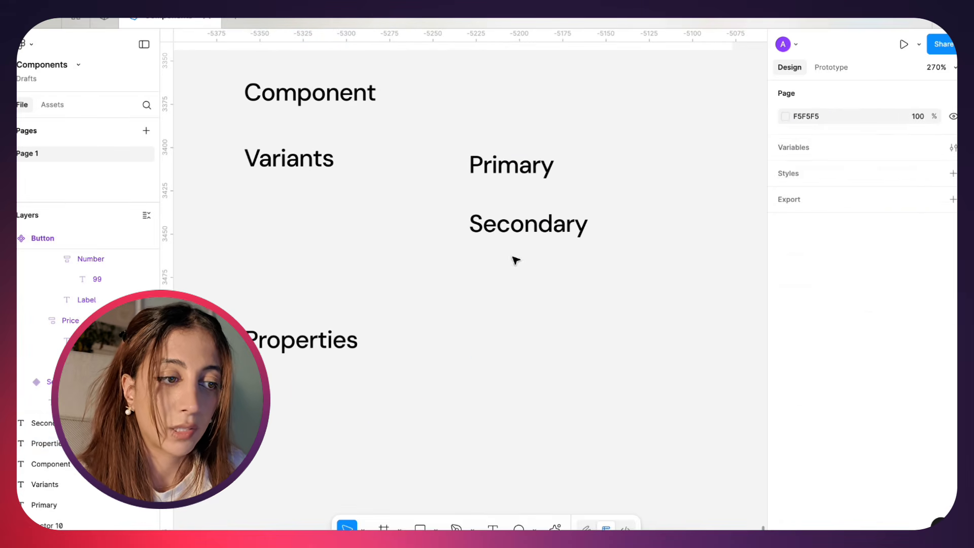
Duplicate the Secondary label beside Properties, change the copy's text to "Boolean", and align it with the Properties label
alt+drag(503, 225, 516, 341)
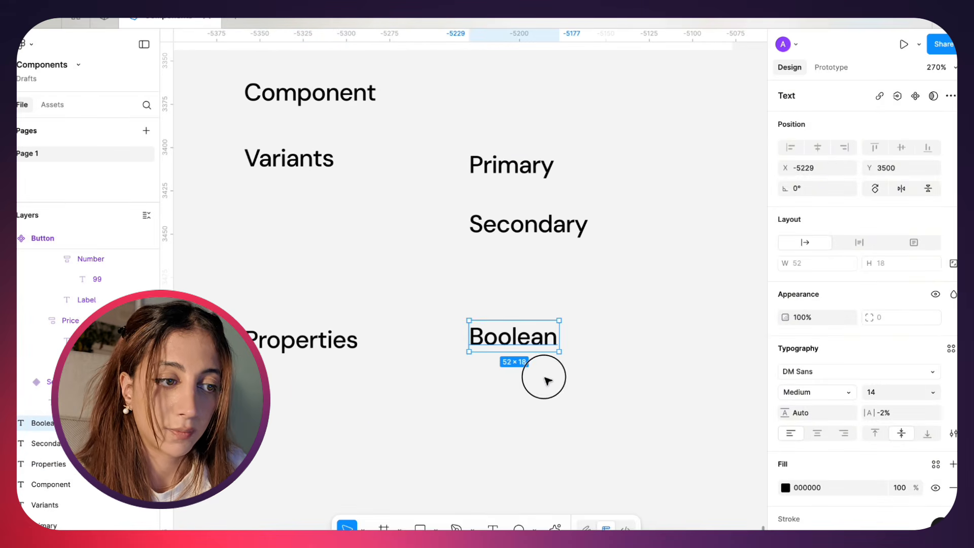
click(543, 374)
drag(535, 332, 535, 339)
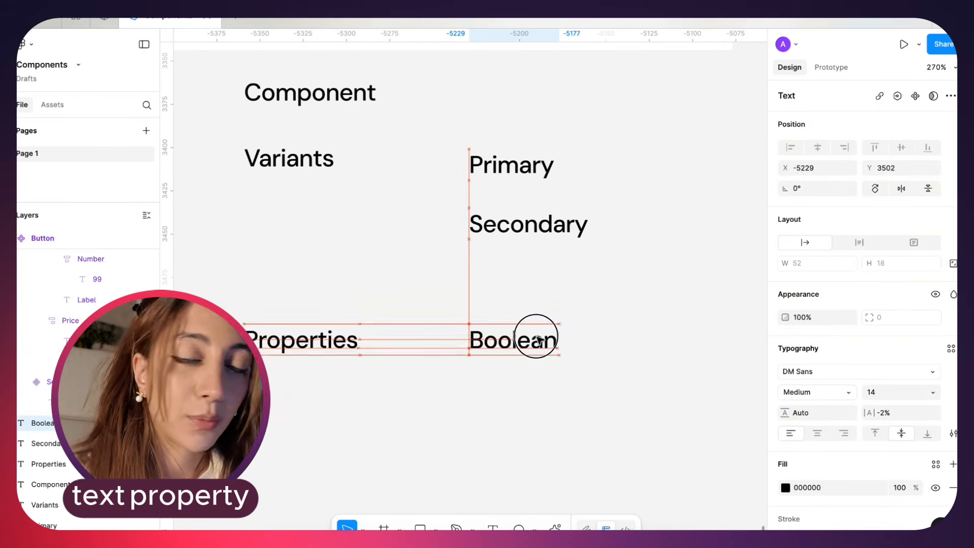
click(556, 417)
Select the Button component set and open the choice of property types for a new property
scroll(557, 418, down, 5)
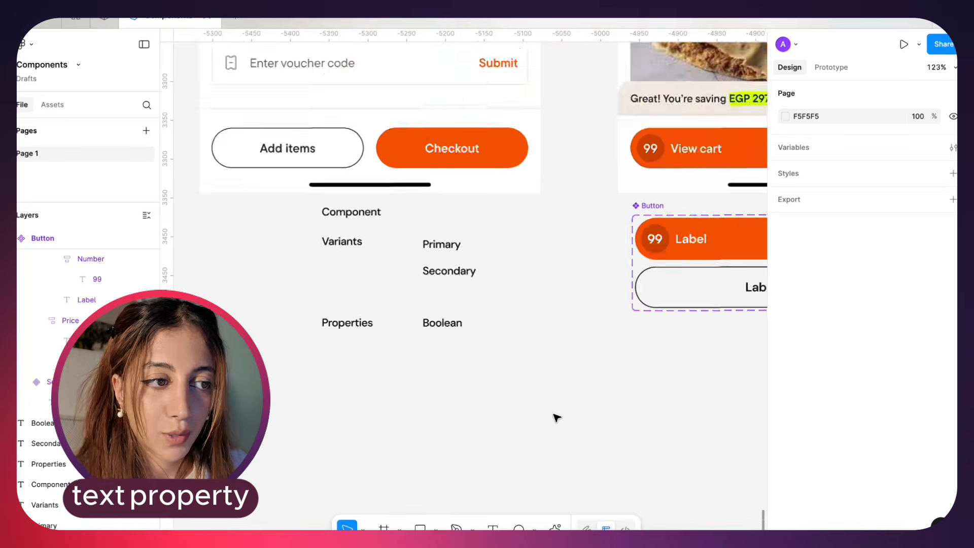
scroll(557, 417, right, 2)
click(953, 115)
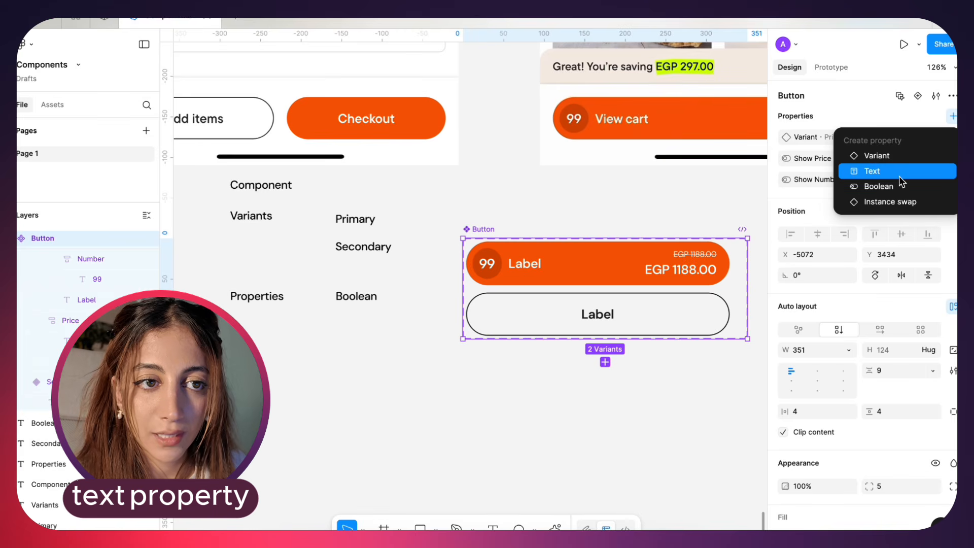
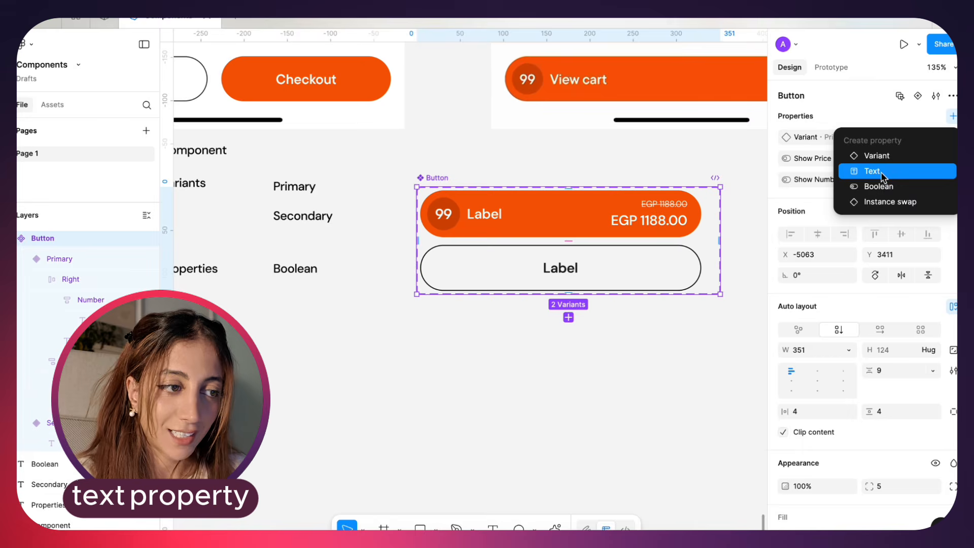
Try to change the Primary variant's label text to "View cart"
click(579, 398)
scroll(455, 255, right, 4)
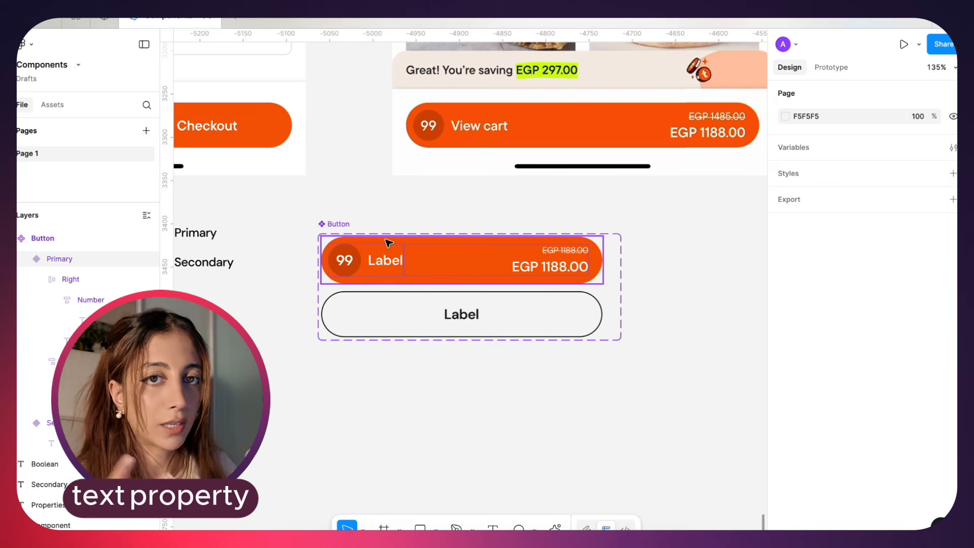
scroll(396, 252, up, 4)
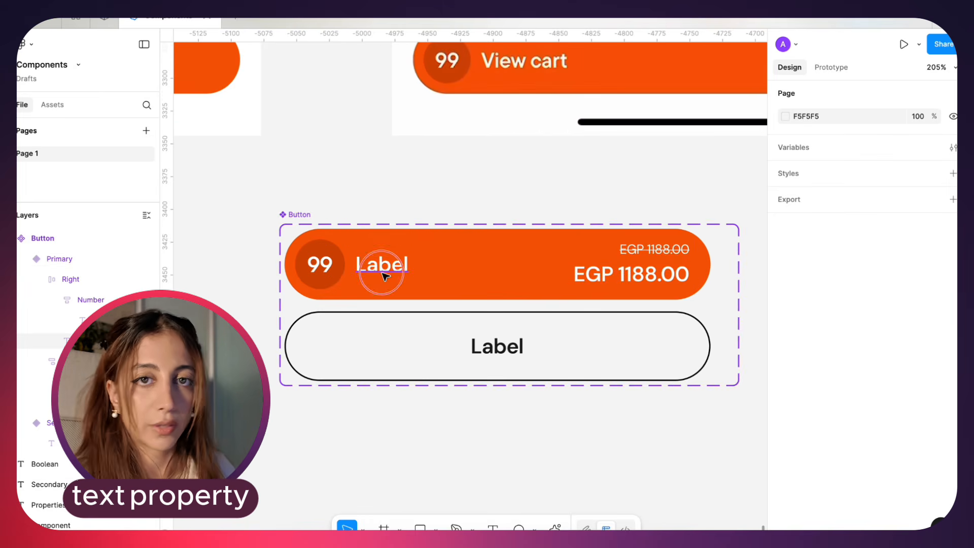
super+click(383, 272)
scroll(375, 275, right, 1)
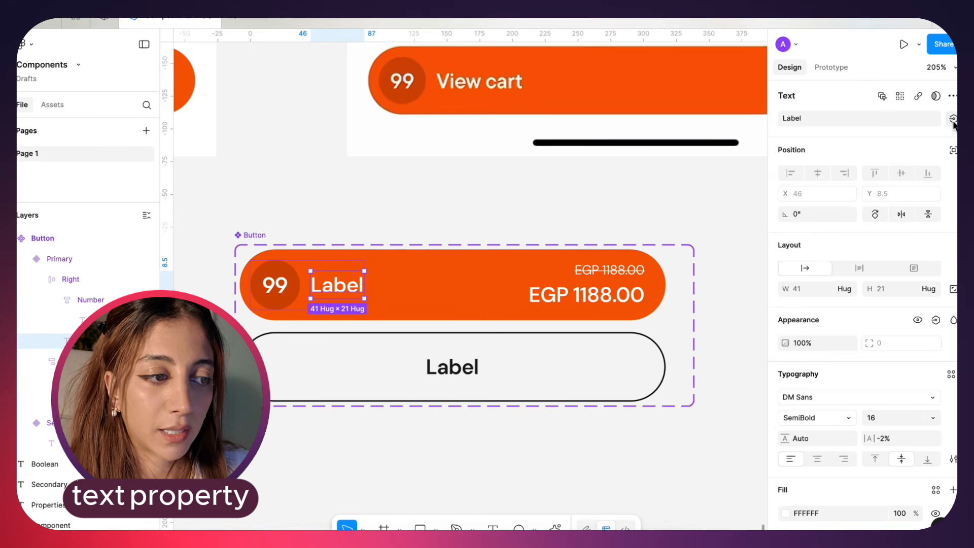
click(376, 206)
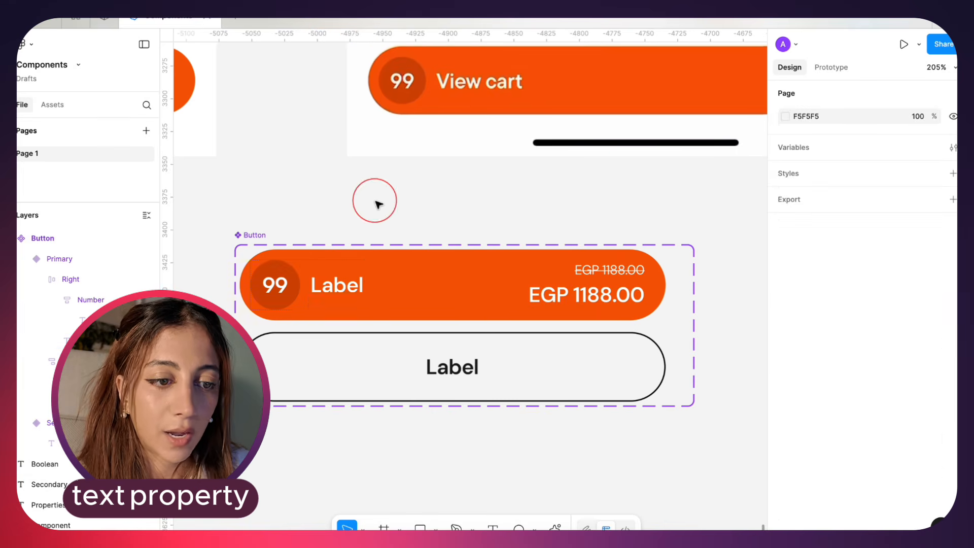
super+click(341, 286)
click(812, 122)
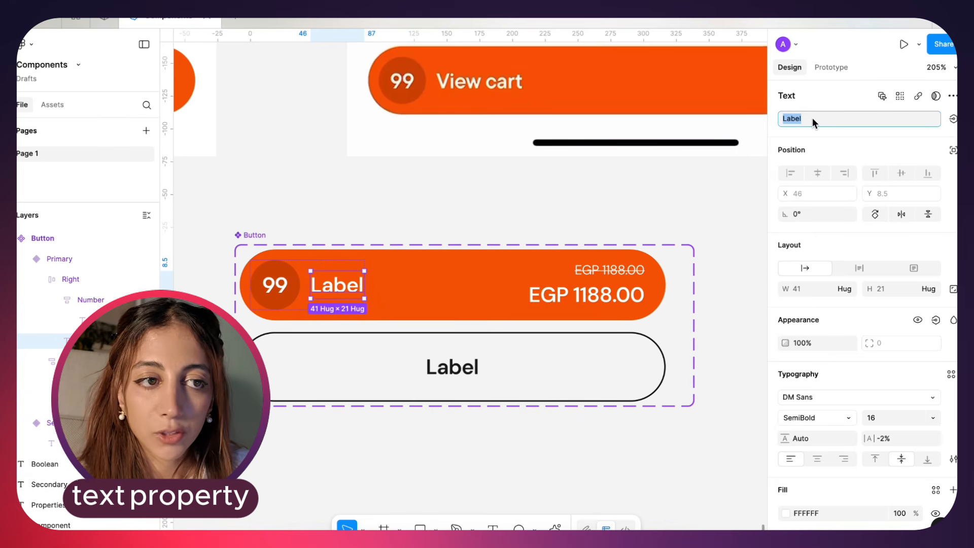
text(View)
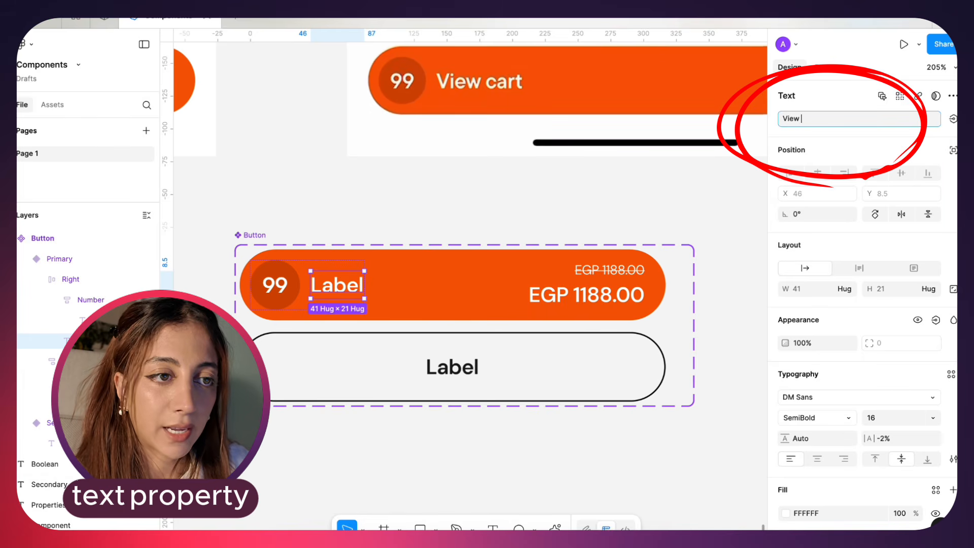
text( cart)
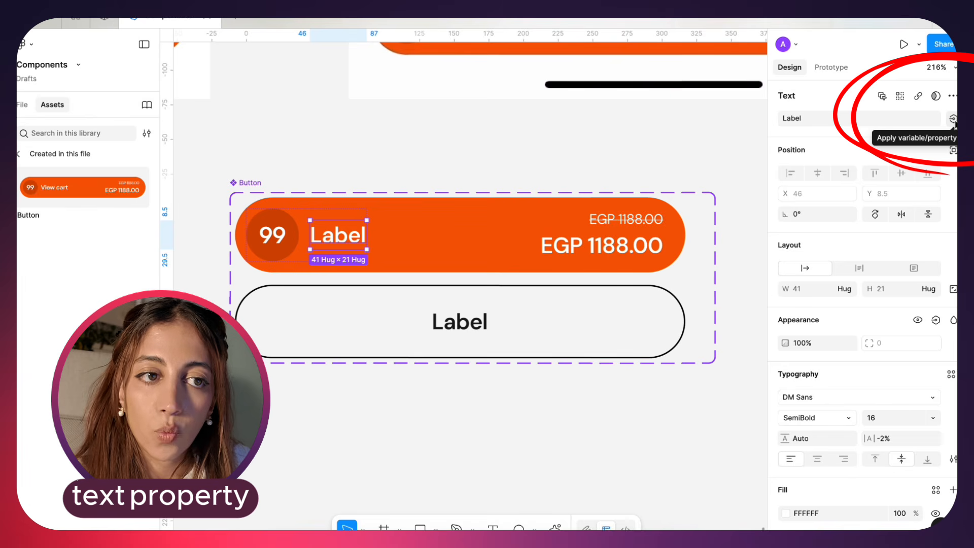
Create a text property named "Label" with the value "Label" on the Button component set
click(954, 119)
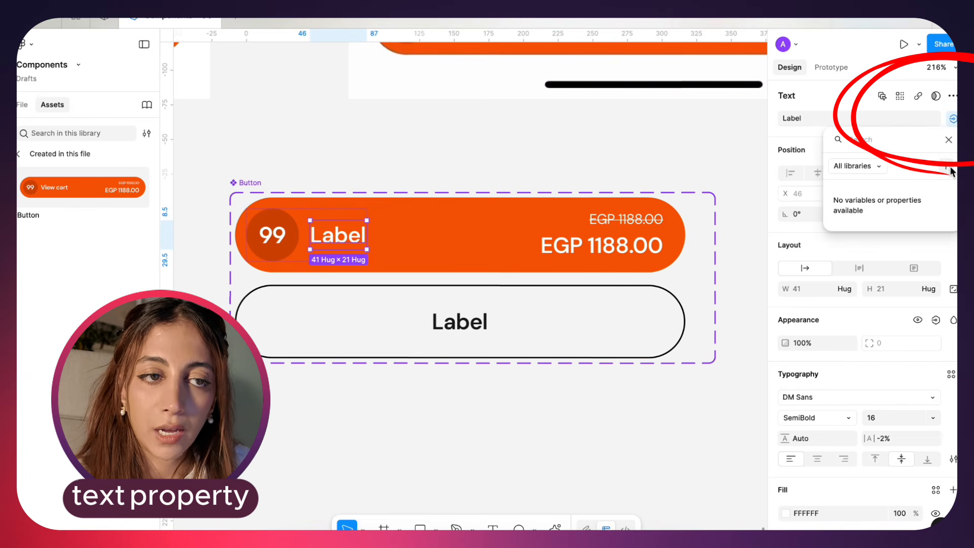
click(249, 194)
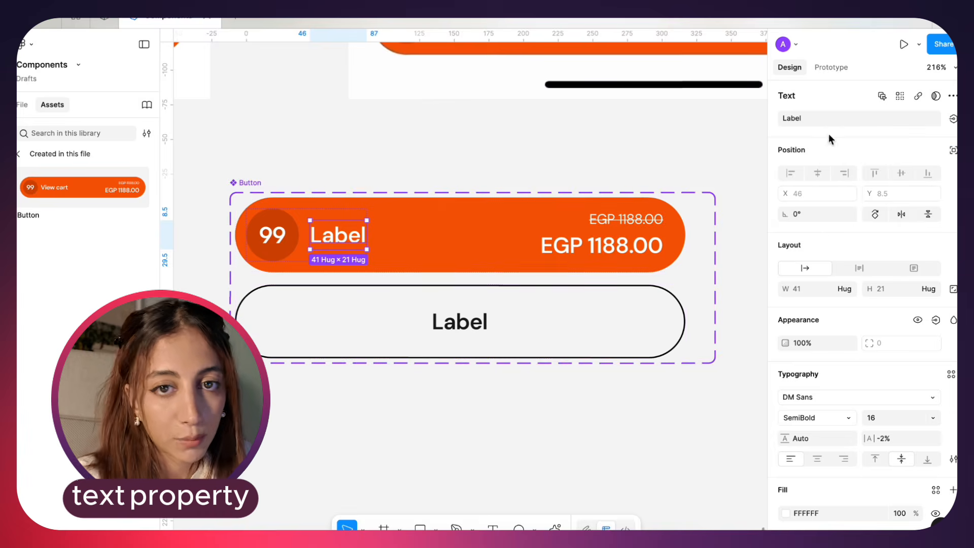
click(239, 194)
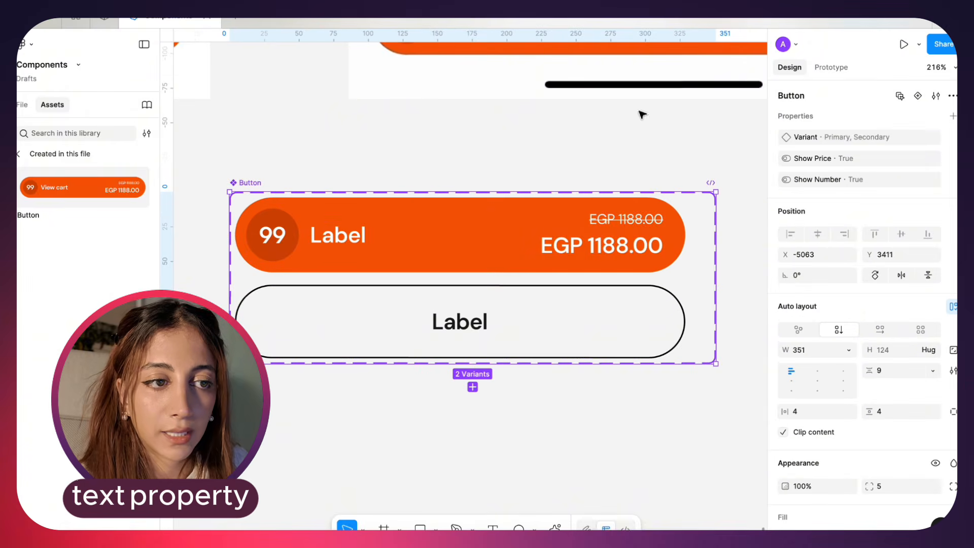
click(953, 116)
click(918, 177)
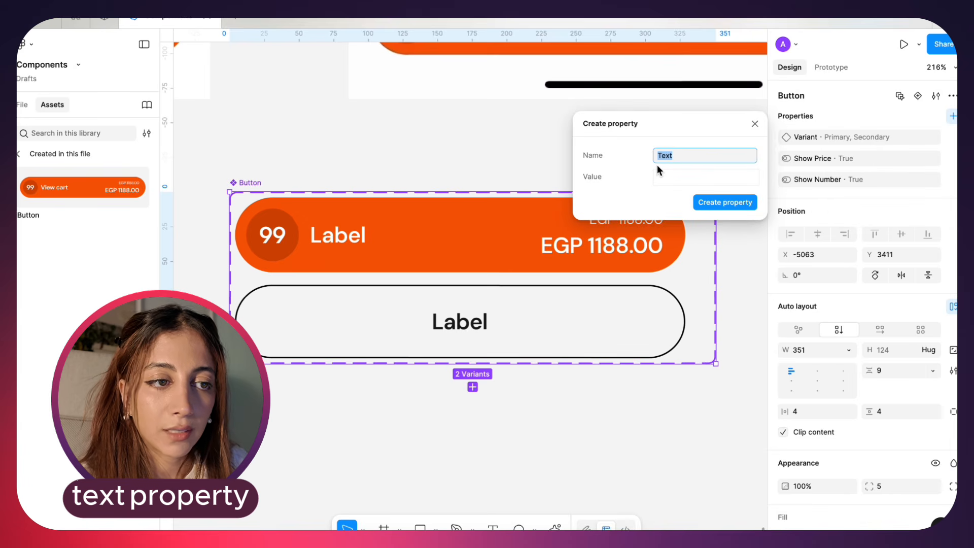
text(Label)
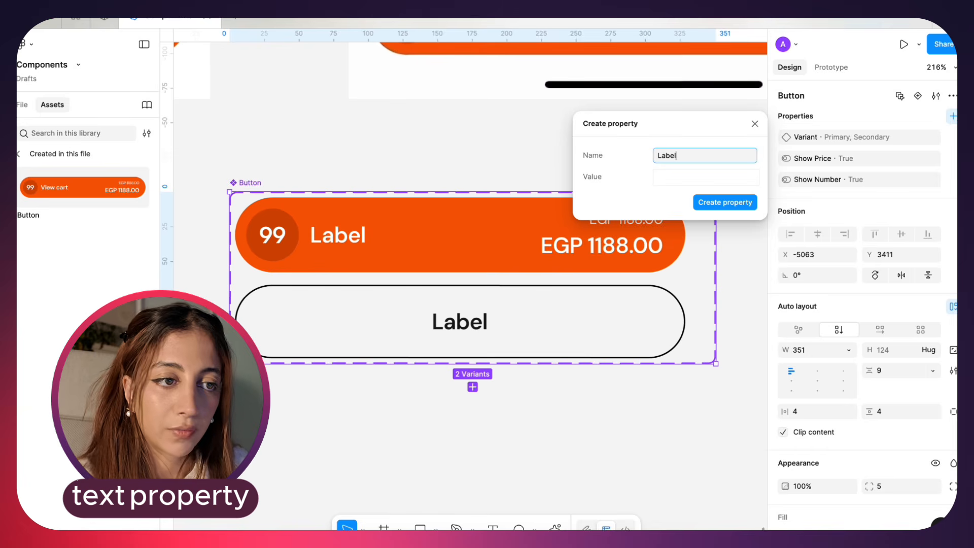
click(658, 178)
text(Label)
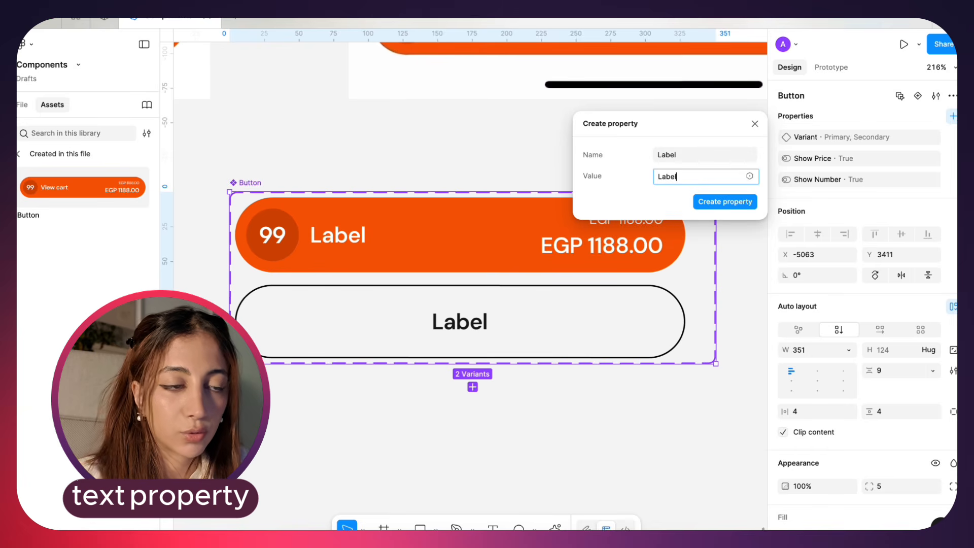
click(725, 202)
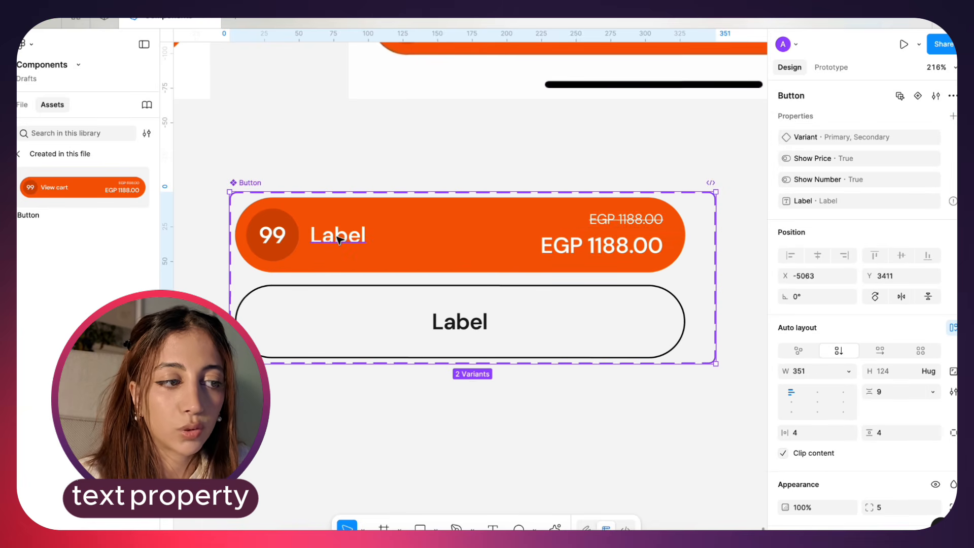
Link the Primary variant's label text to the Button's Label property
double_click(337, 239)
click(953, 118)
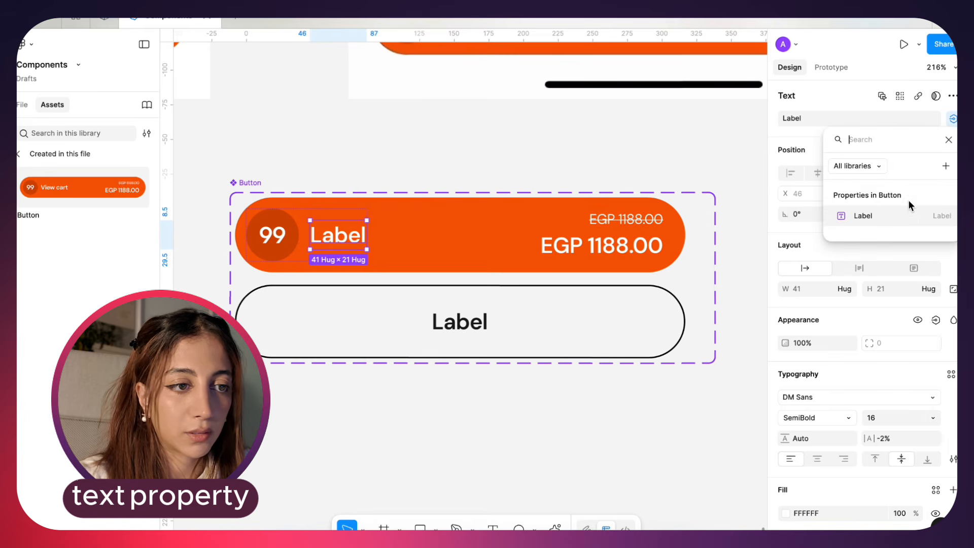
click(912, 222)
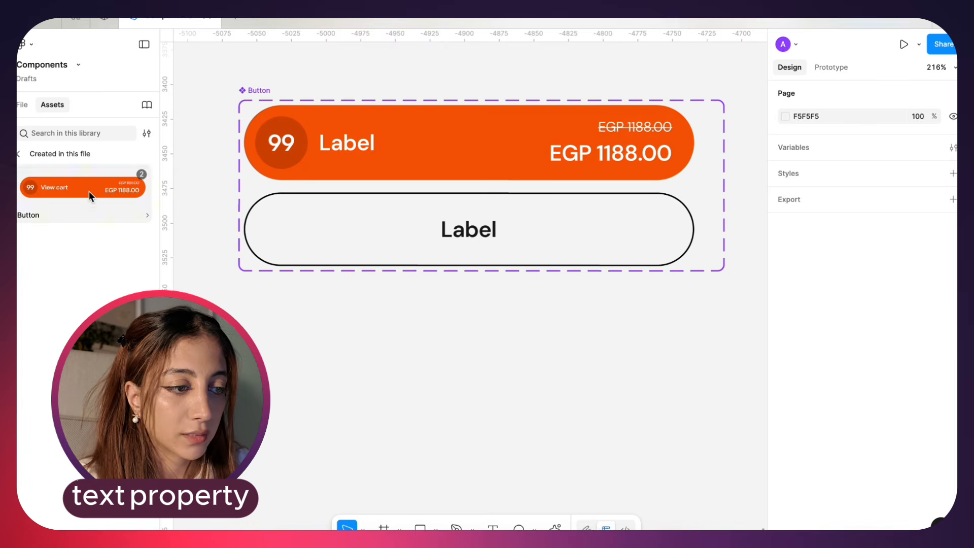
Place a Button instance below the component set and set its Label property to "View cart"
scroll(417, 381, down, 3)
drag(89, 196, 419, 384)
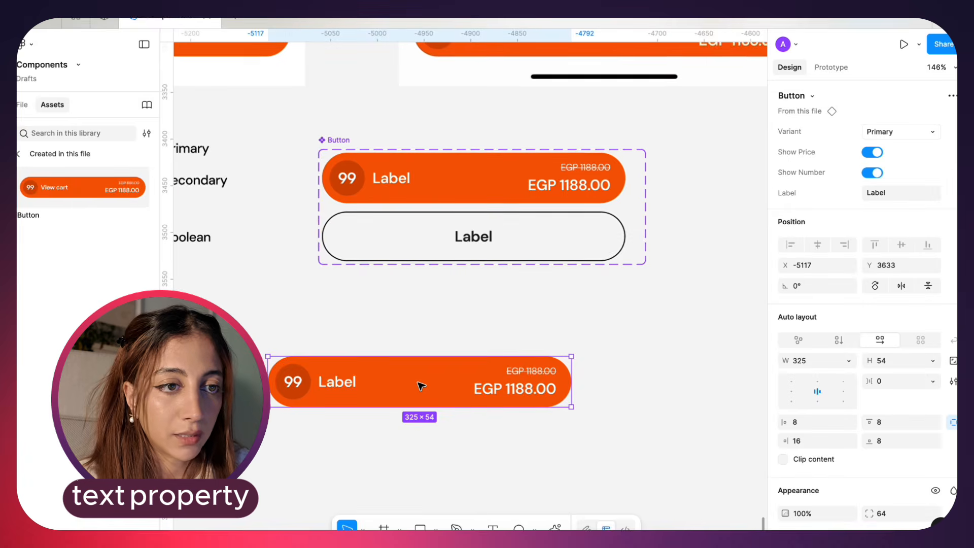
scroll(420, 386, down, 1)
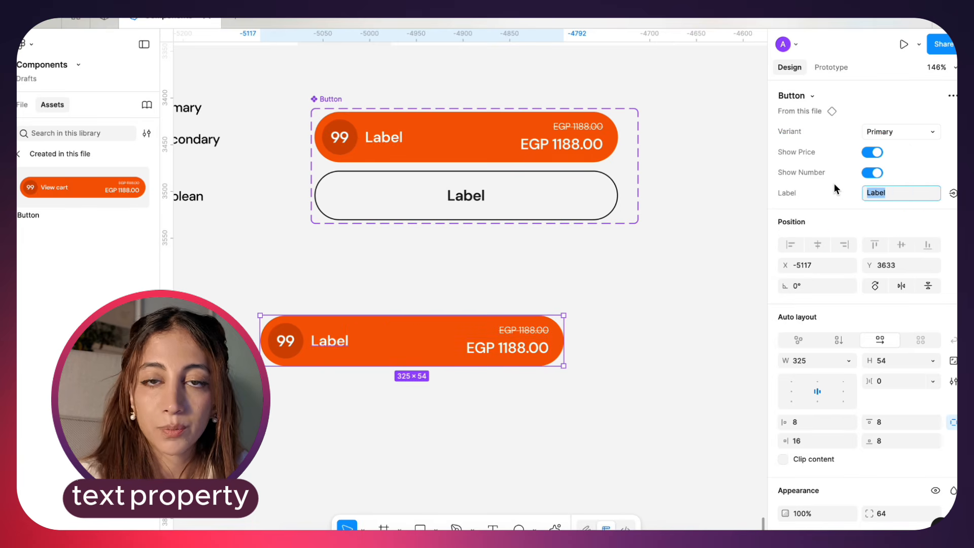
text(V)
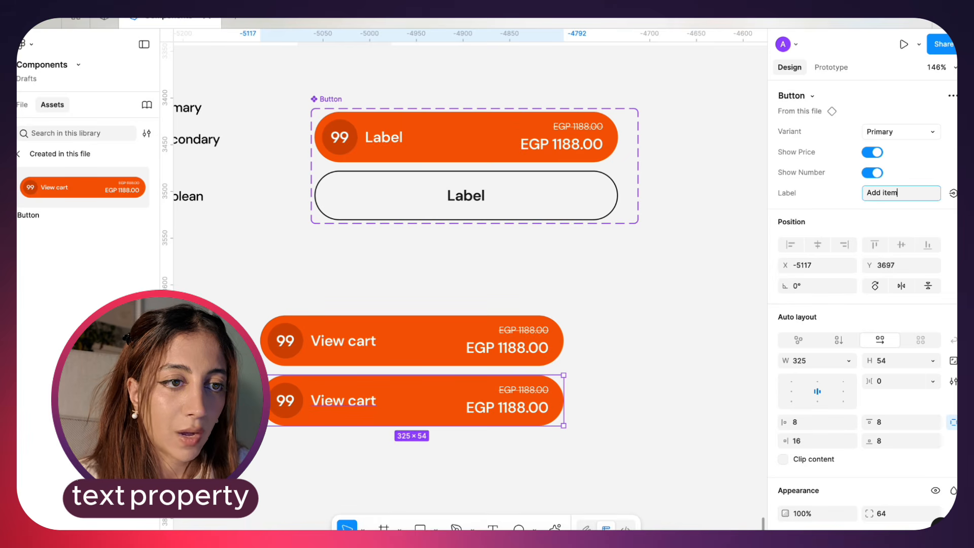
Duplicate the View cart instance below itself, label the copy "Add items", hide its number and price, and switch it to the Secondary variant
key(Return)
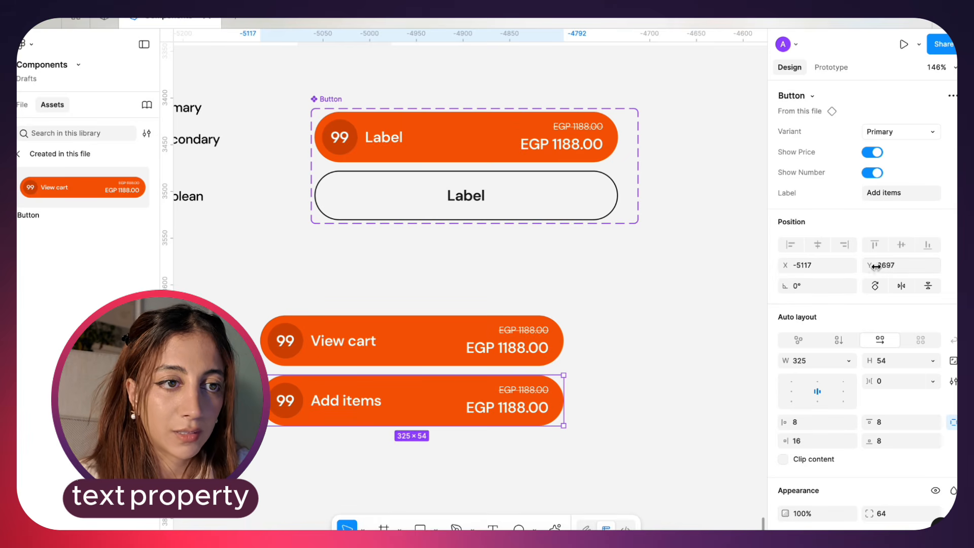
click(881, 174)
click(874, 154)
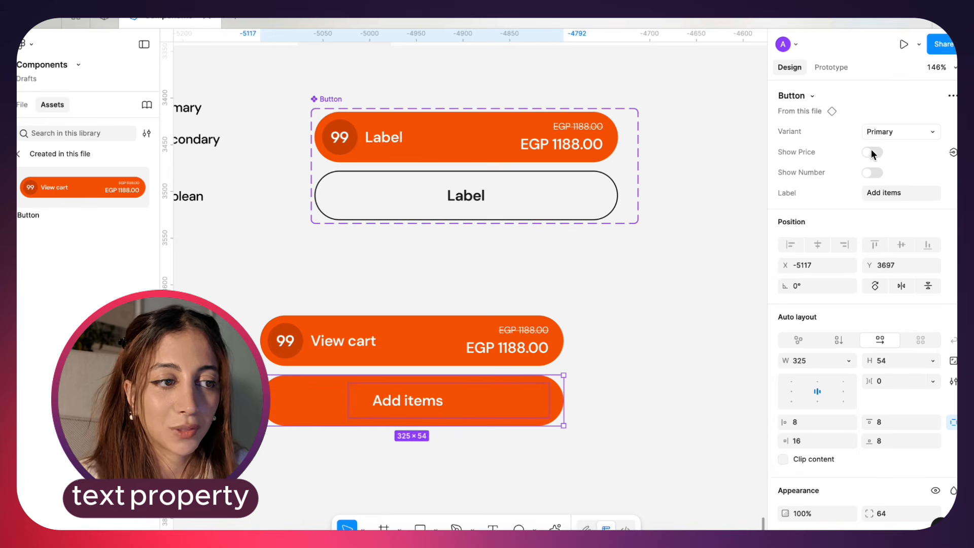
click(898, 133)
click(896, 147)
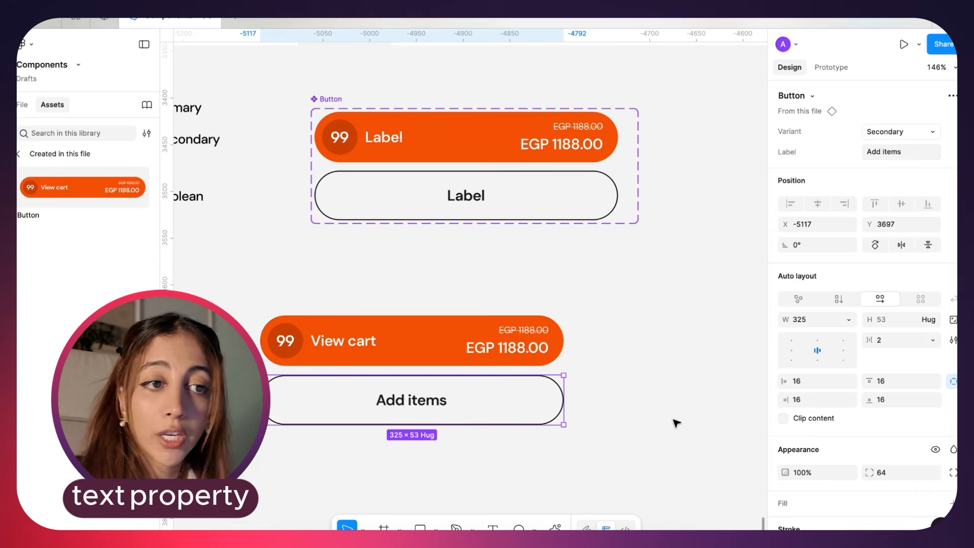
Change the Secondary instance's Label property to "Cancel"
click(656, 437)
scroll(659, 437, down, 1)
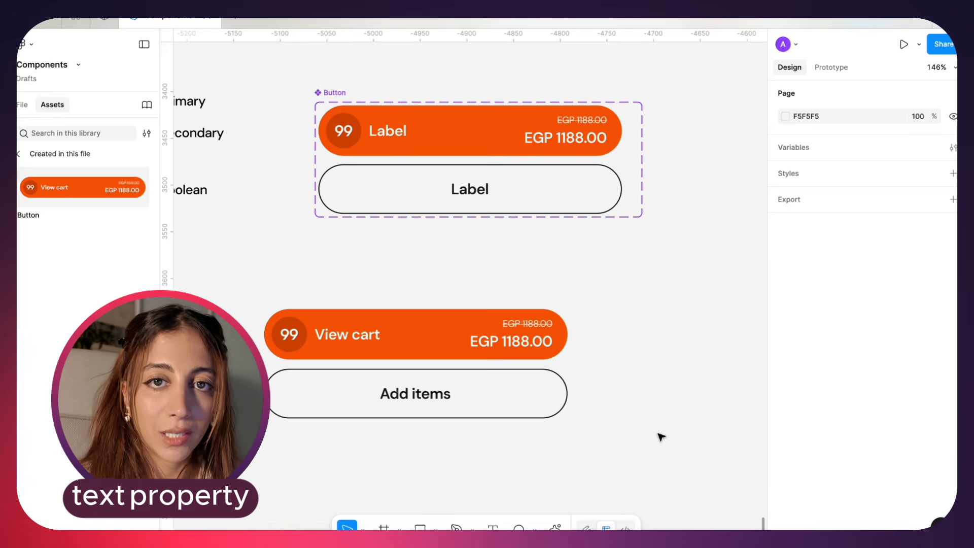
click(444, 393)
click(884, 148)
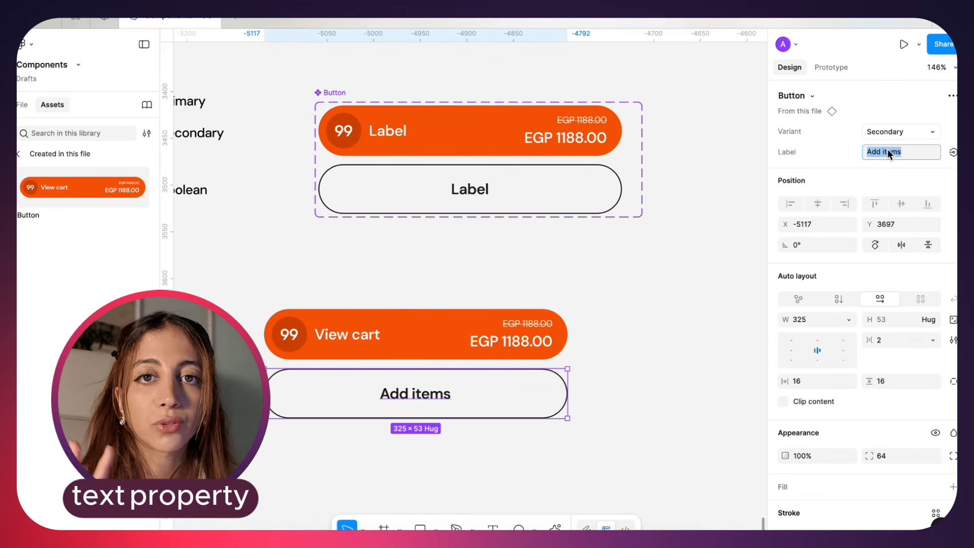
text(Canc)
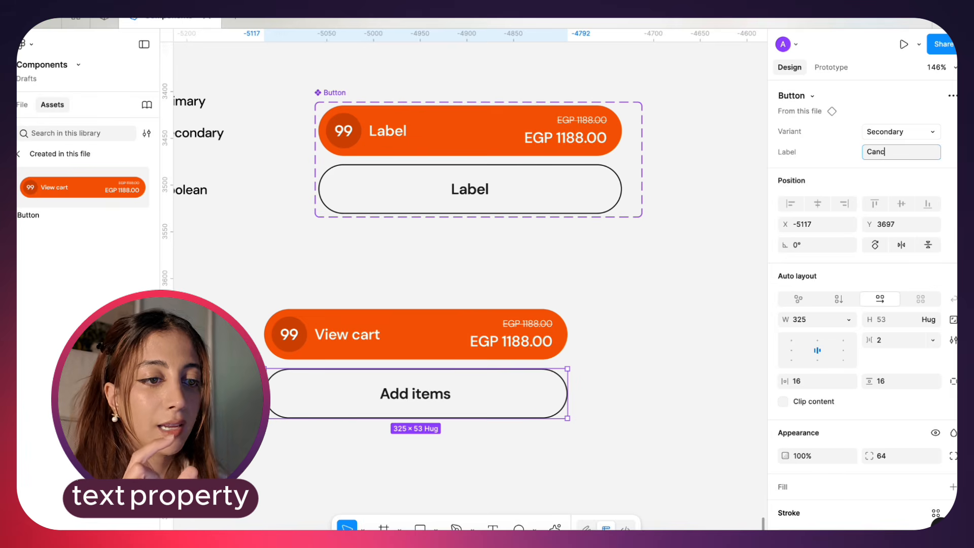
text(el)
key(Return)
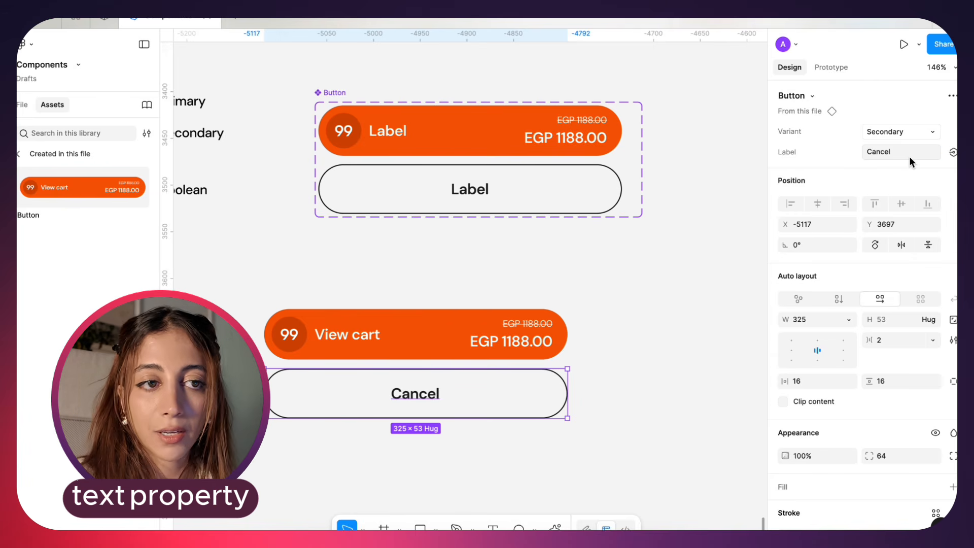
Set the Secondary instance's Label property to "Ektb elly enta 3ayzo hena"
click(894, 152)
text(Ektb elly enta)
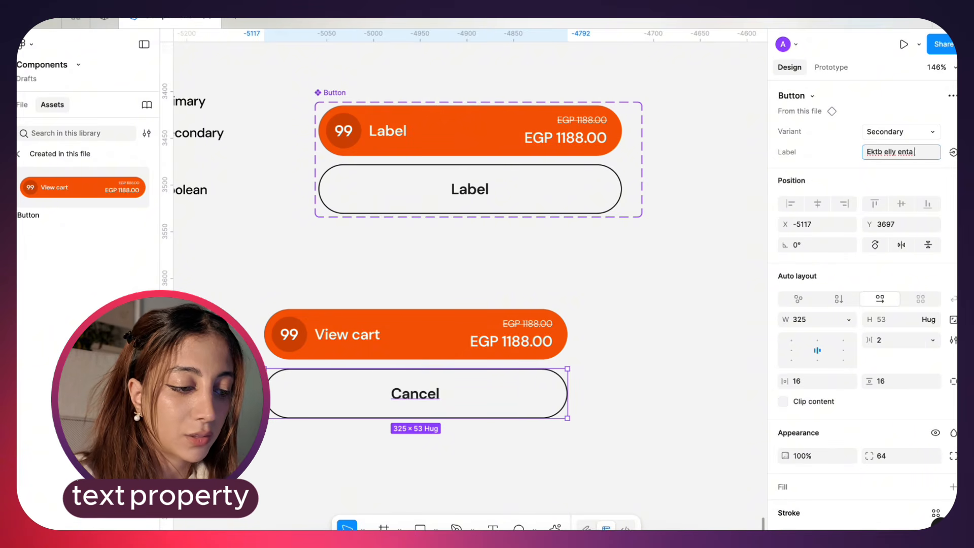
text( 3ayzo hena)
key(Return)
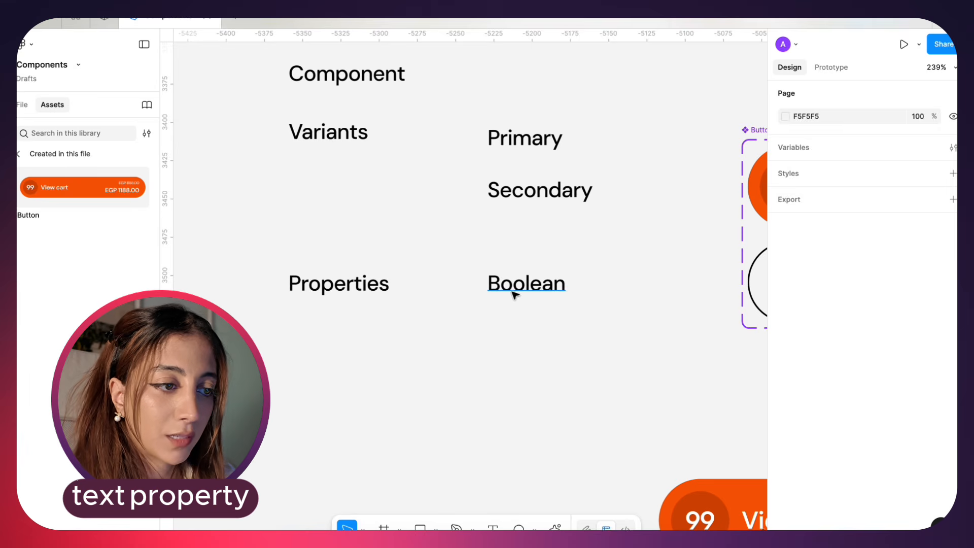
Duplicate the Boolean label below itself at Y 3517 and change the copy's text to "text"
drag(513, 289, 513, 322)
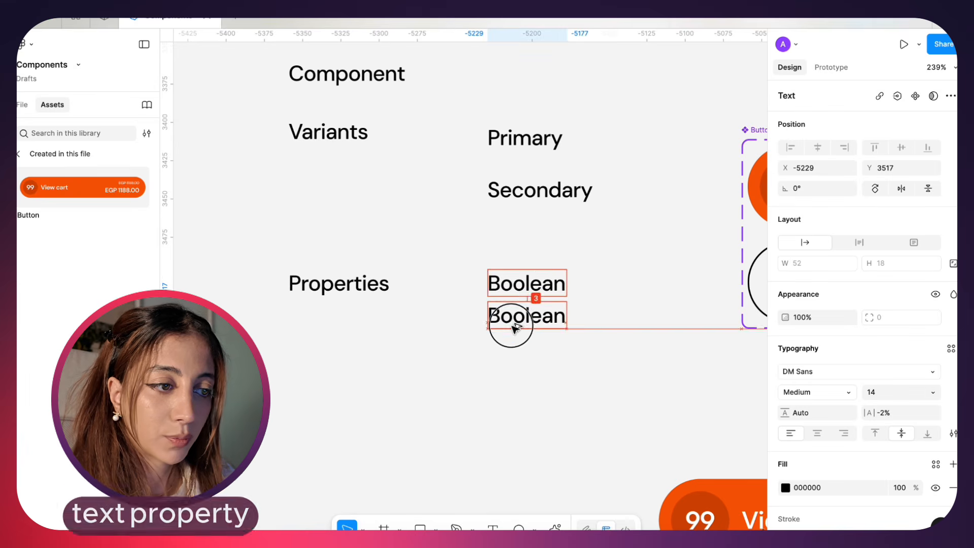
double_click(512, 325)
text(text)
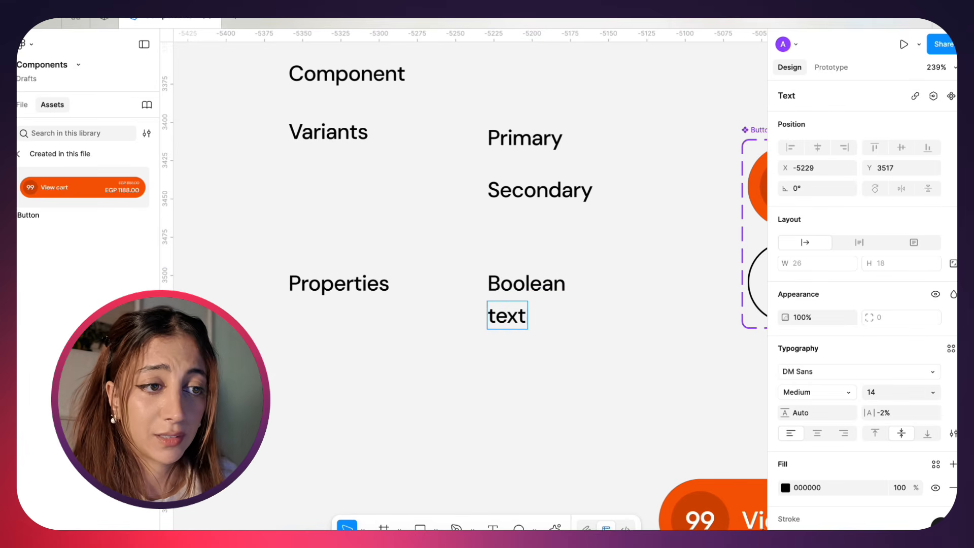
key(Escape)
click(517, 339)
click(953, 117)
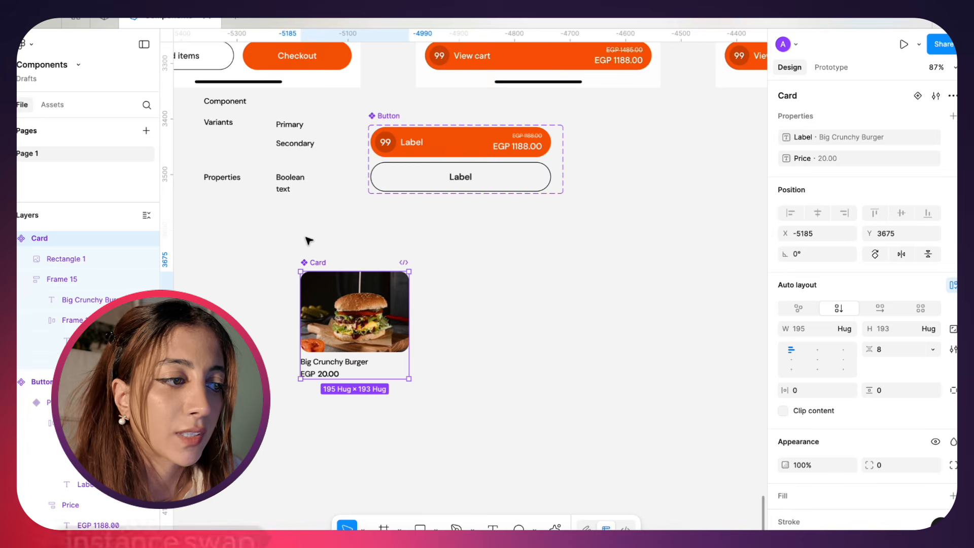
Place a Card instance beside the main Card component at X -4888, Y 3653, and open its label and price values for editing
scroll(309, 240, up, 3)
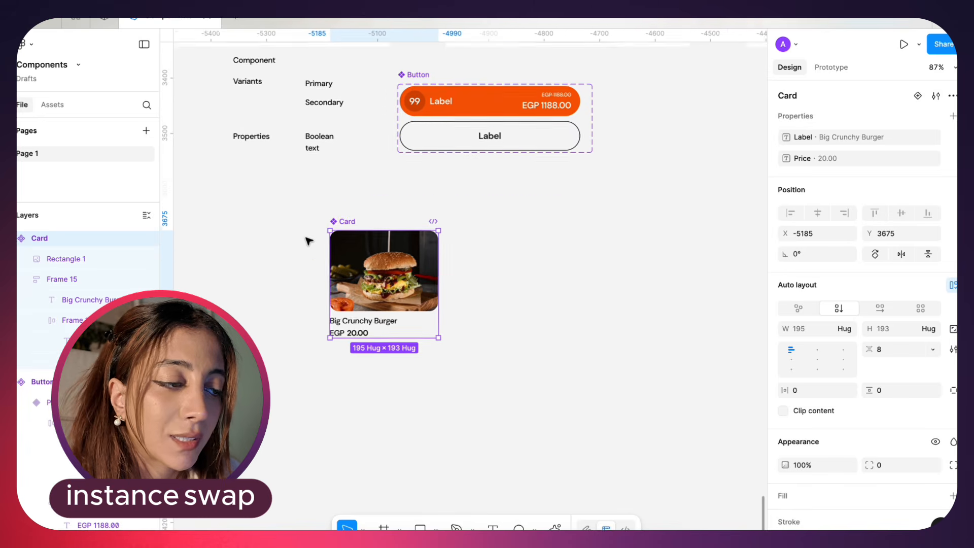
scroll(309, 241, down, 3)
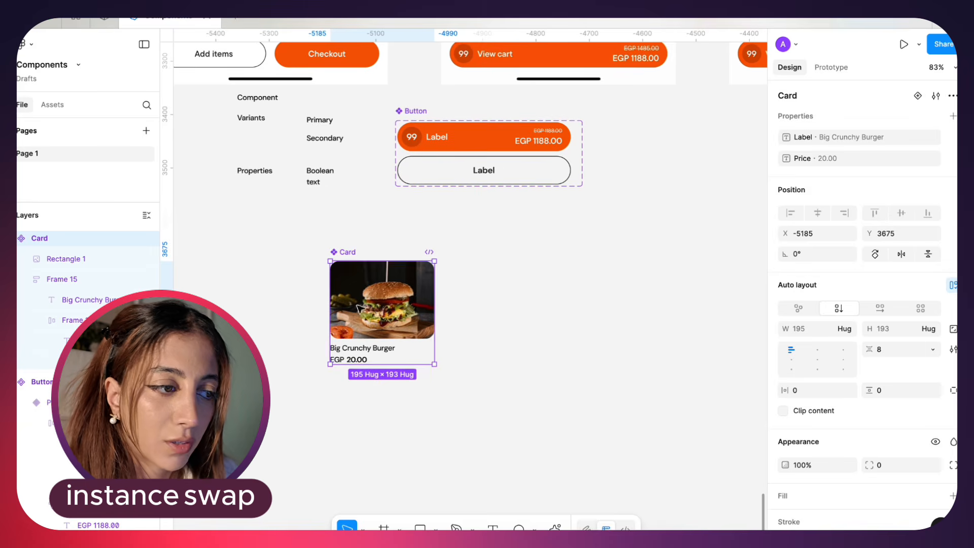
drag(390, 325, 549, 313)
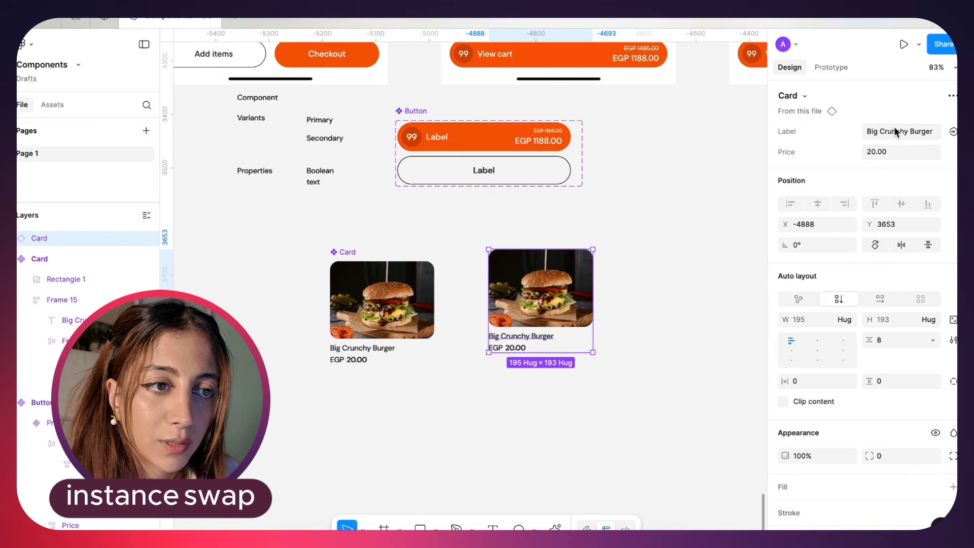
click(896, 132)
click(878, 155)
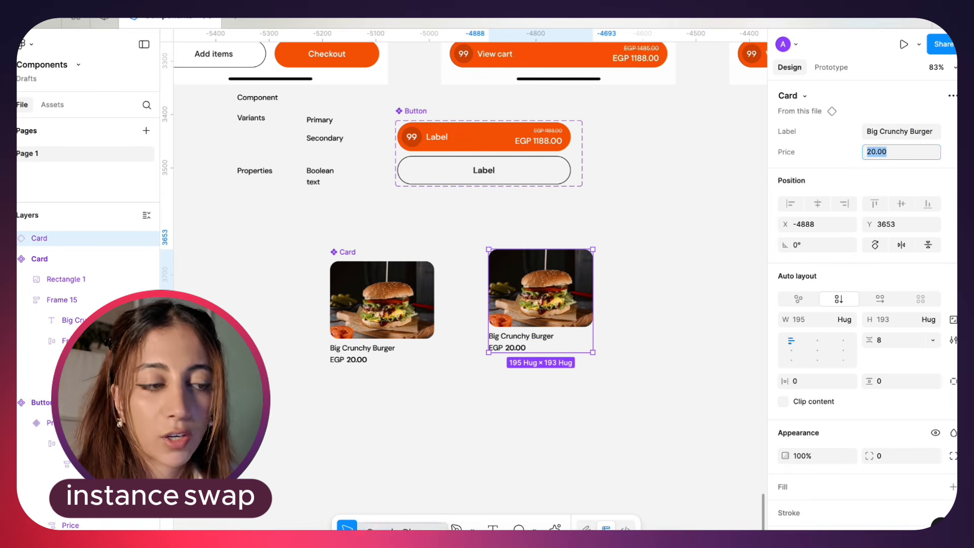
click(456, 435)
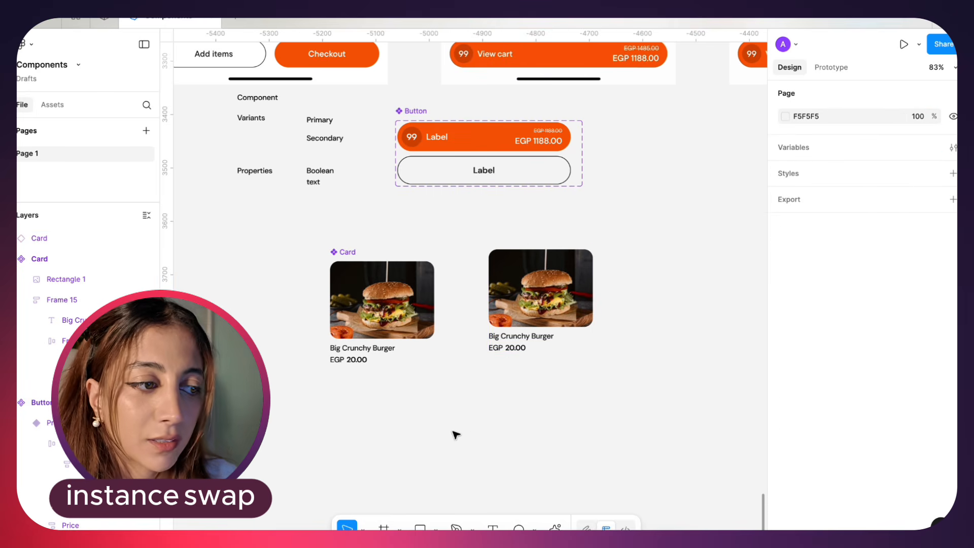
click(550, 318)
click(549, 317)
click(633, 337)
click(560, 353)
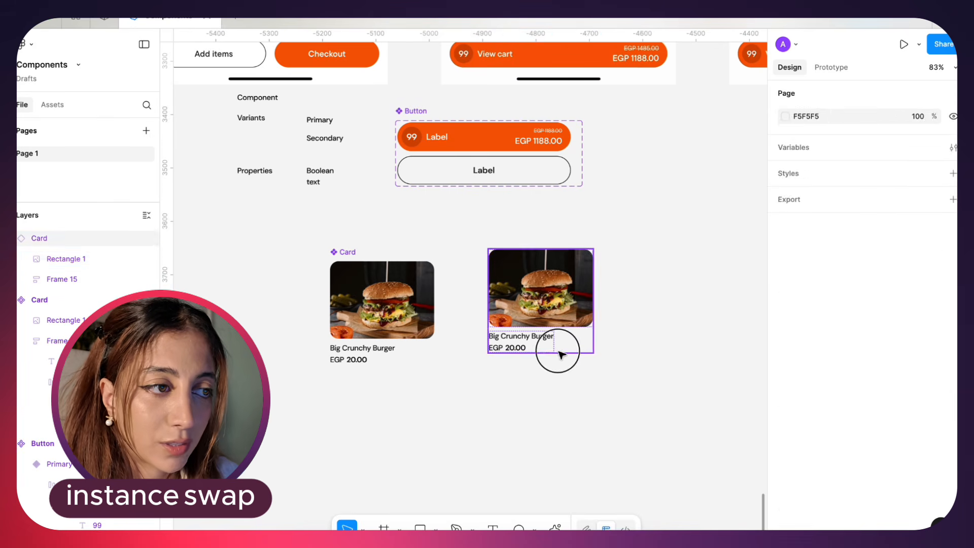
click(559, 353)
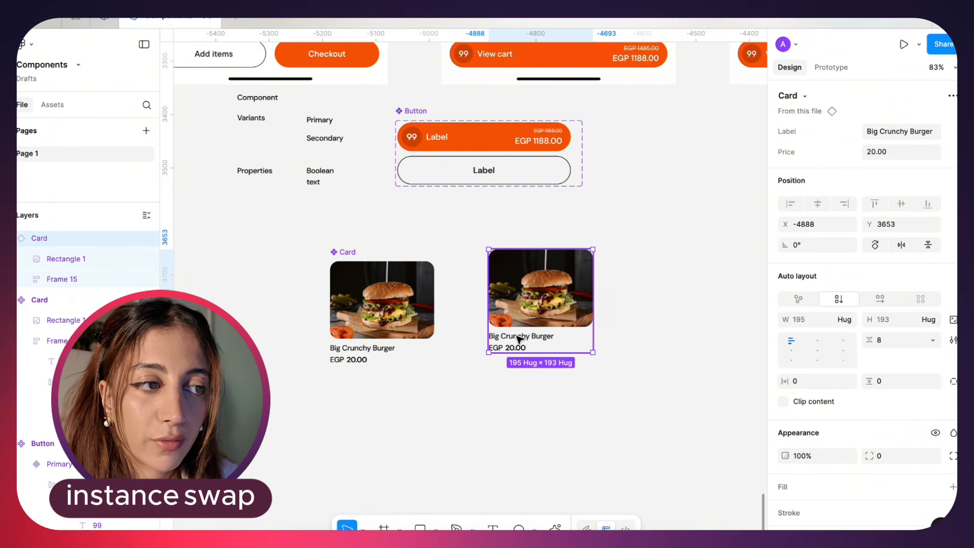
click(525, 248)
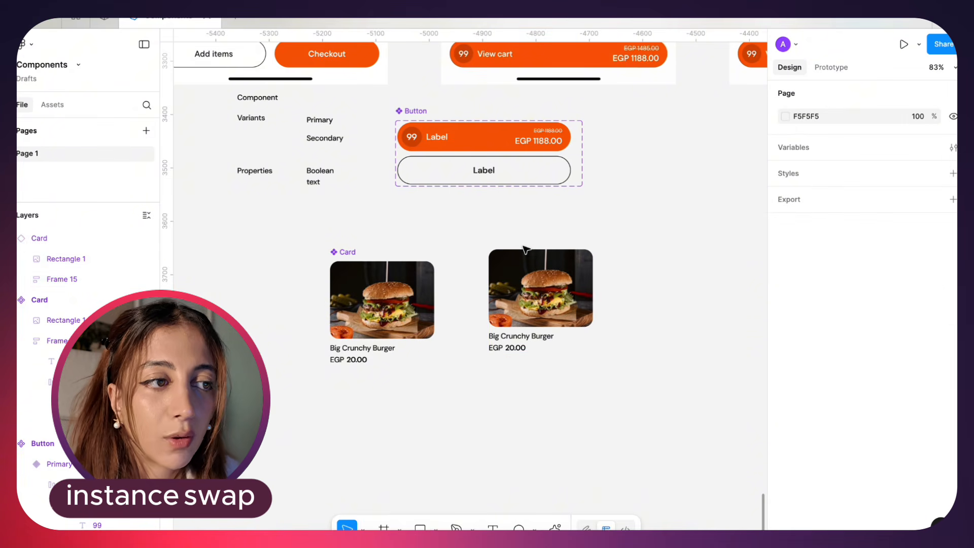
click(525, 249)
key(Delete)
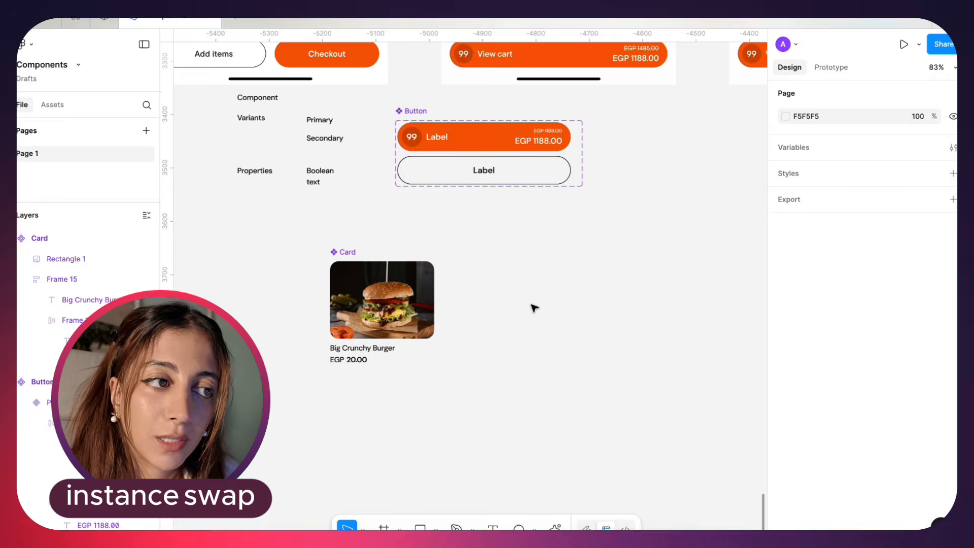
key(super+z)
Place an instance of the Button component from the file's assets below the main Card at X -5250, Y 3912
scroll(512, 324, up, 5)
scroll(512, 323, down, 2)
click(32, 200)
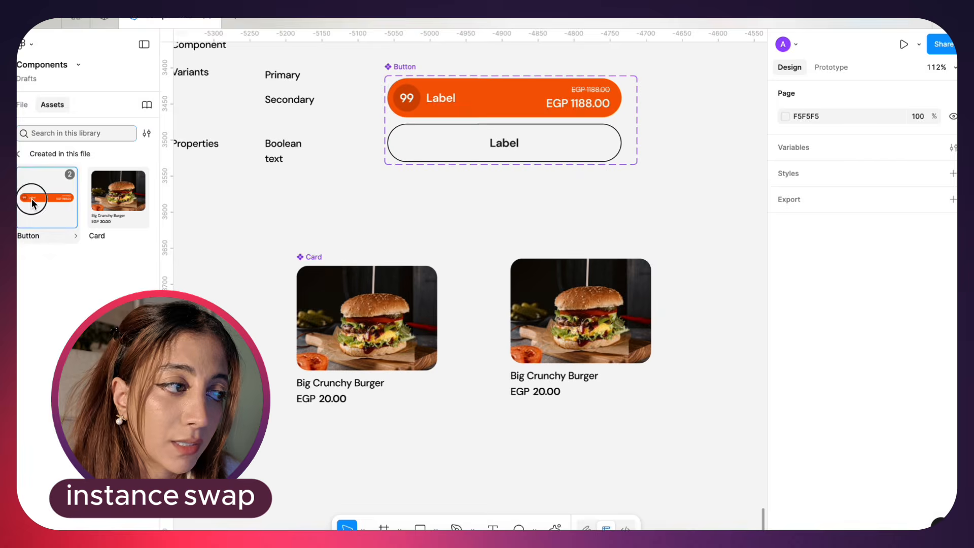
drag(31, 203, 302, 457)
scroll(558, 355, down, 2)
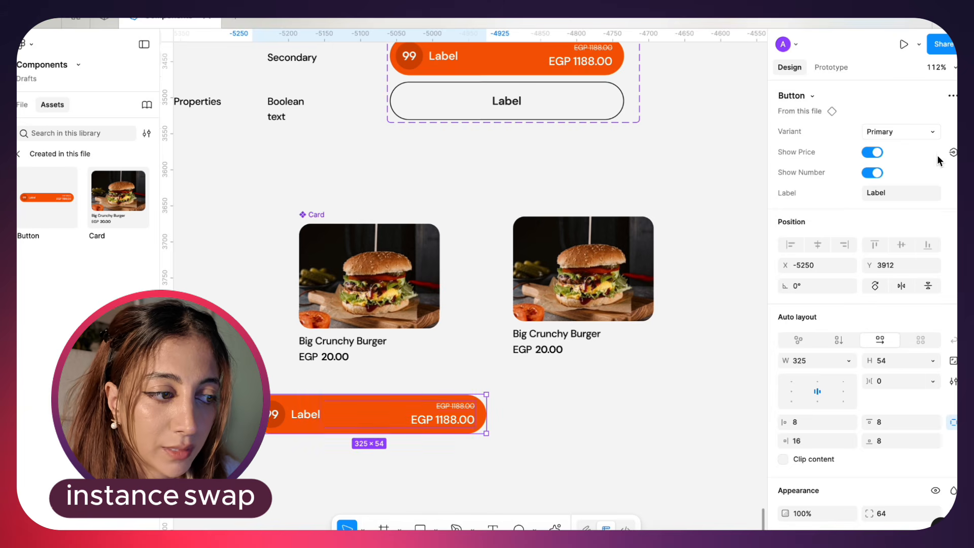
Turn off Show Number and Show Price on the new Button instance and set its Label to "Add"
click(871, 173)
click(871, 153)
click(895, 199)
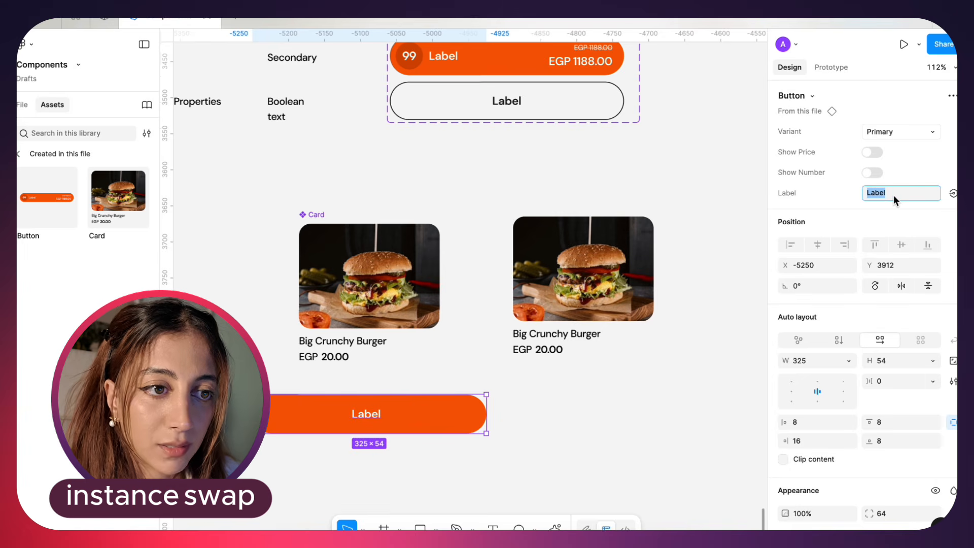
text(Add)
key(Return)
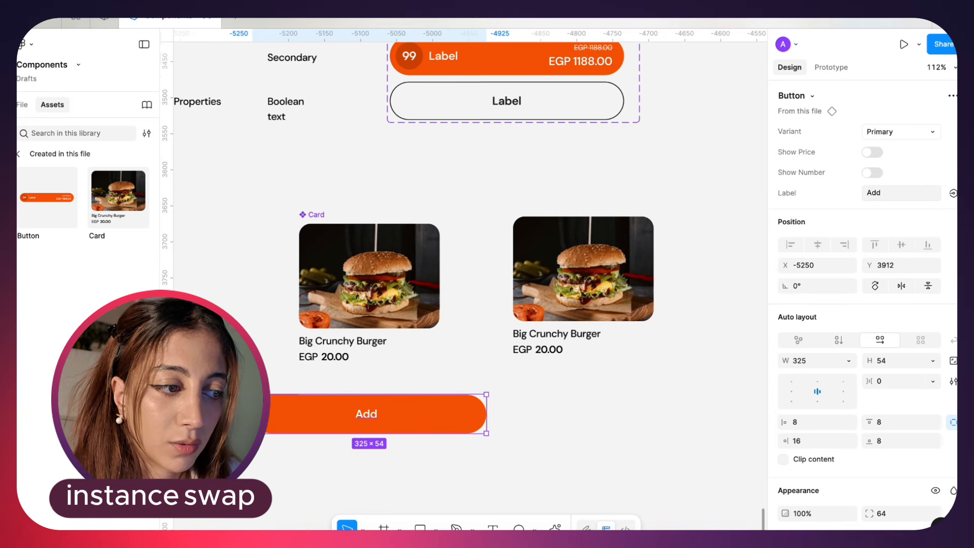
Nest the Add button in the main Card below the price and set its width to fill the container
drag(489, 420, 381, 363)
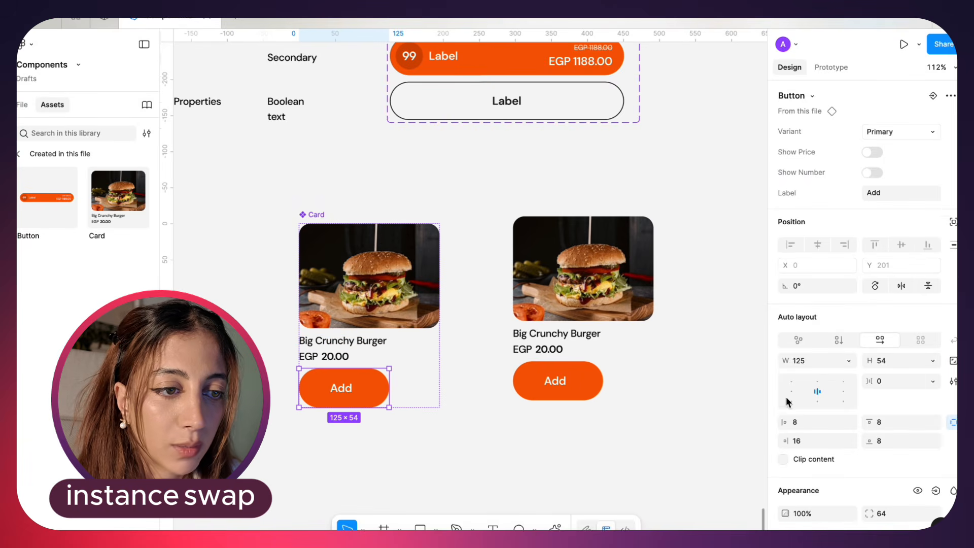
click(846, 360)
click(827, 392)
click(511, 452)
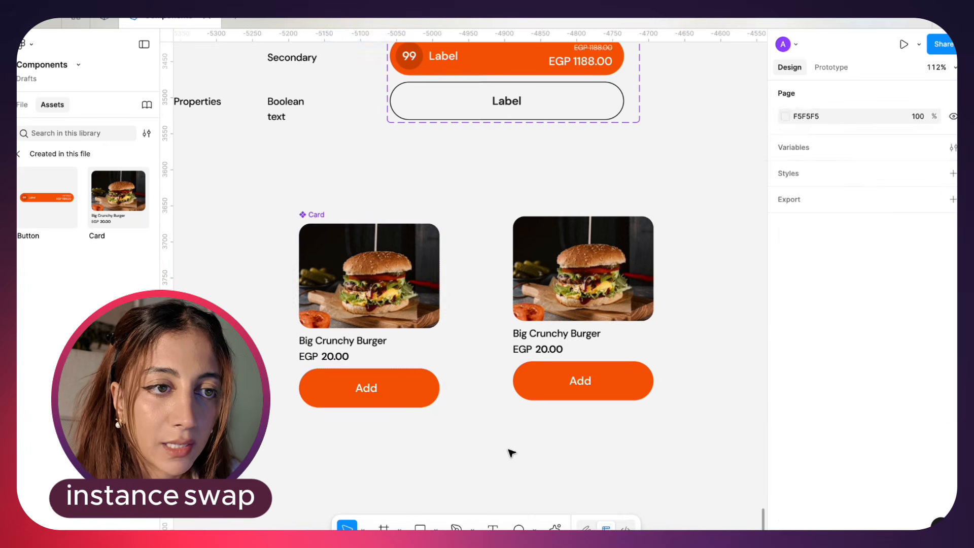
Switch the main Card's nested Add button to the Secondary variant
click(396, 378)
click(921, 131)
click(913, 149)
click(494, 443)
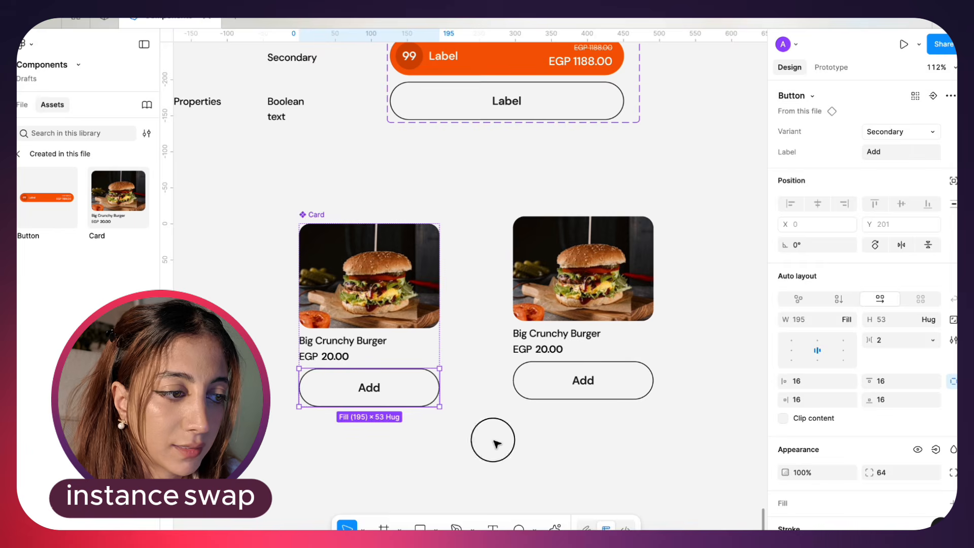
Set the nested Add button's vertical padding to 8 and its height to hug contents
scroll(436, 391, left, 2)
double_click(432, 384)
scroll(432, 384, up, 1)
click(928, 320)
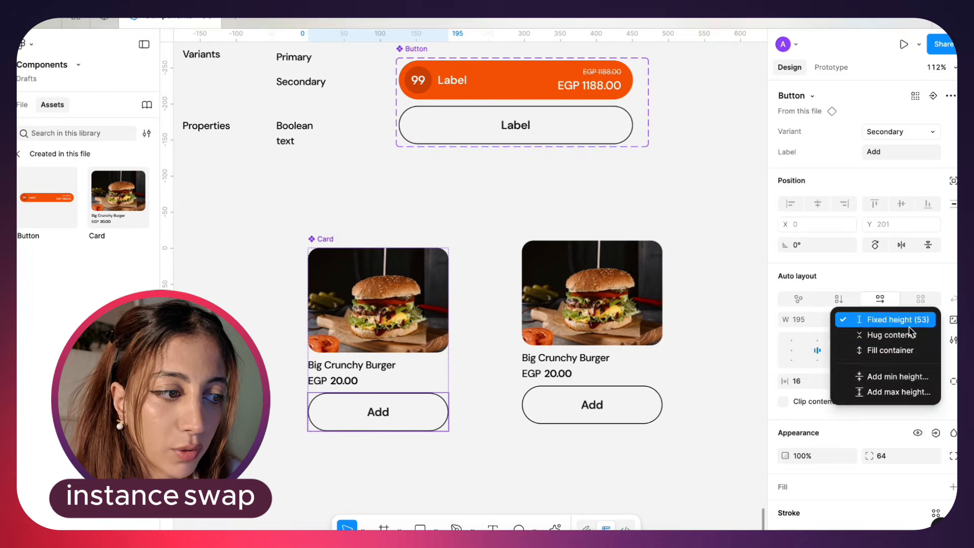
click(911, 335)
click(378, 457)
scroll(378, 456, down, 2)
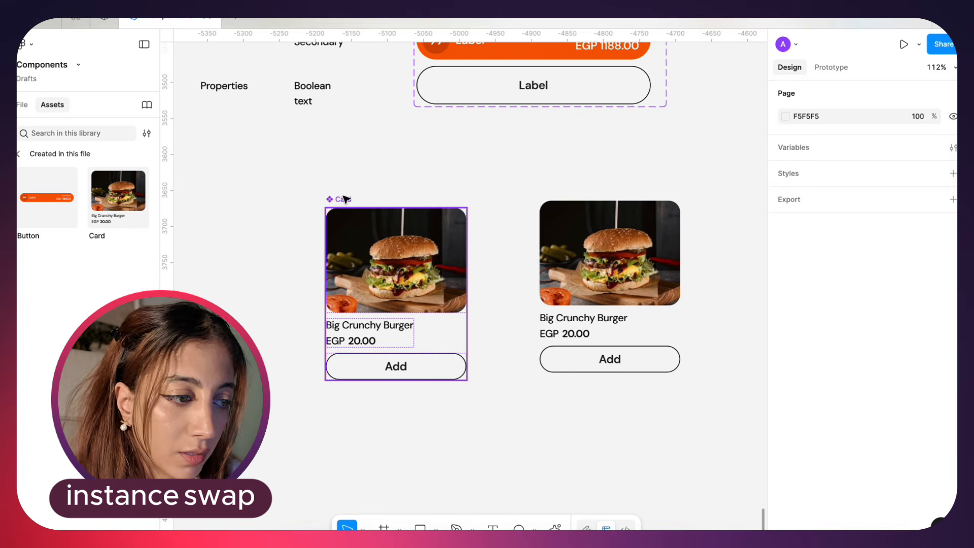
Shift the main Card component up and to the left, and select the Card instance to check its exposed properties
drag(342, 197, 311, 177)
click(632, 364)
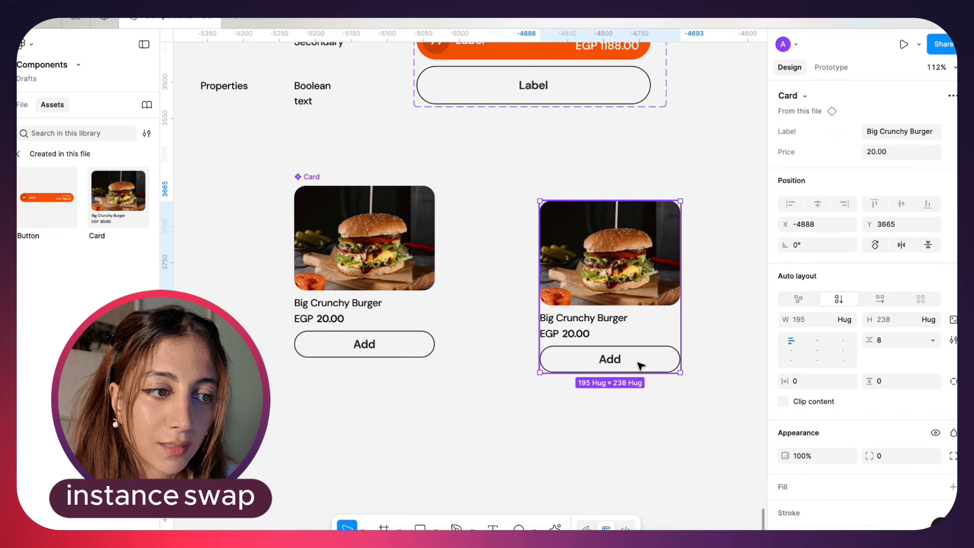
double_click(632, 364)
scroll(635, 344, up, 1)
key(Escape)
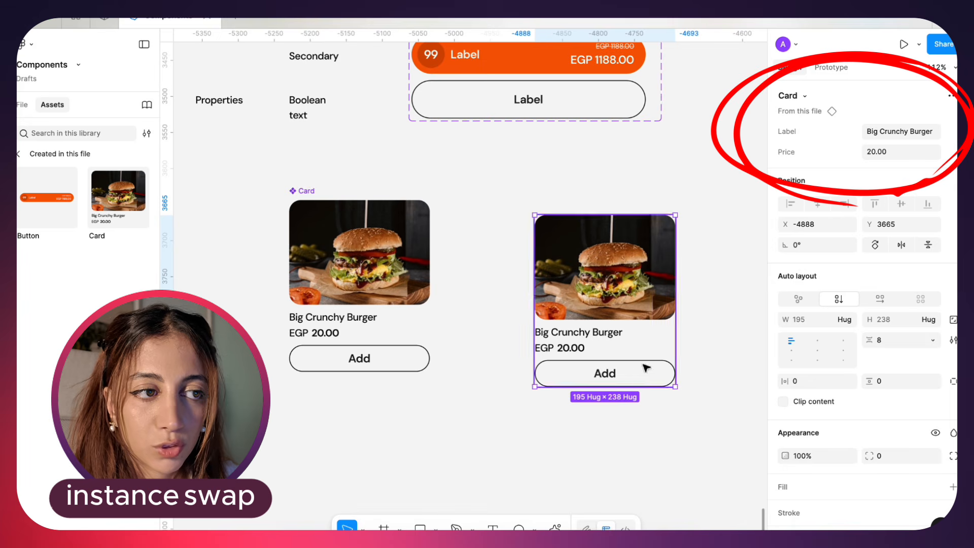
scroll(599, 143, up, 1)
scroll(599, 143, right, 1)
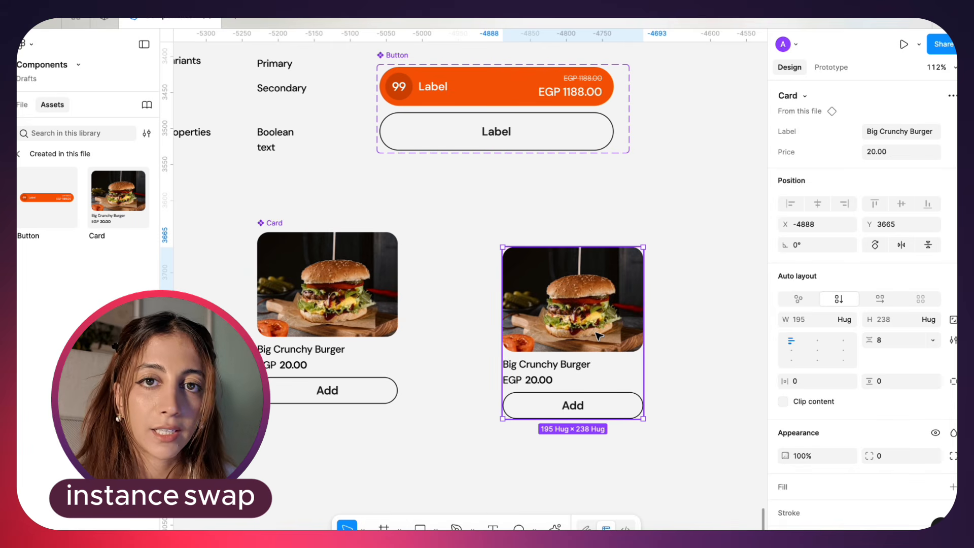
Move the main Card component directly beneath the Button set at X -5070, Y 3574, and its instance to X -4696, Y 3762
click(395, 48)
drag(395, 56, 390, 59)
click(284, 222)
drag(283, 222, 397, 171)
drag(548, 299, 687, 367)
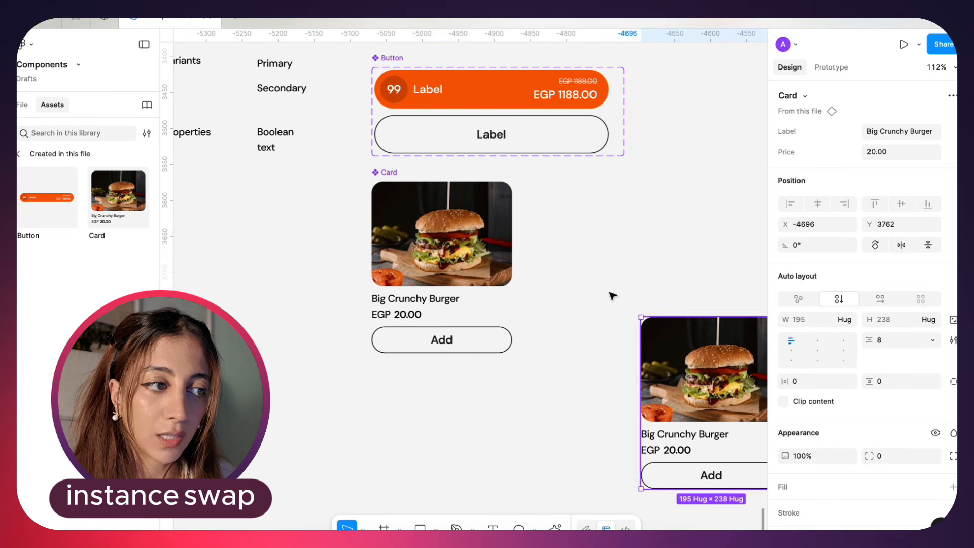
Select the Add button nested in the main Card and examine its place in the layer structure
scroll(558, 233, right, 2)
click(376, 355)
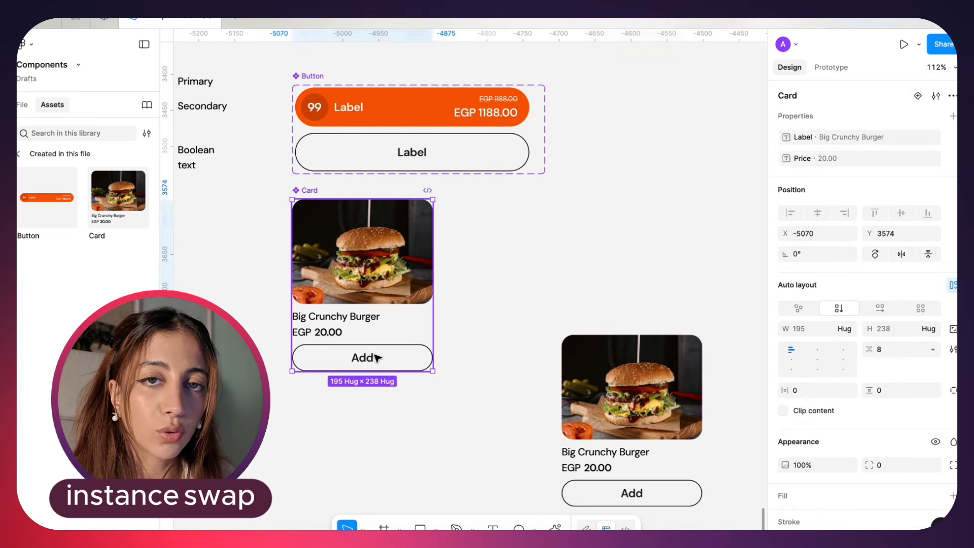
click(375, 358)
key(alt+1)
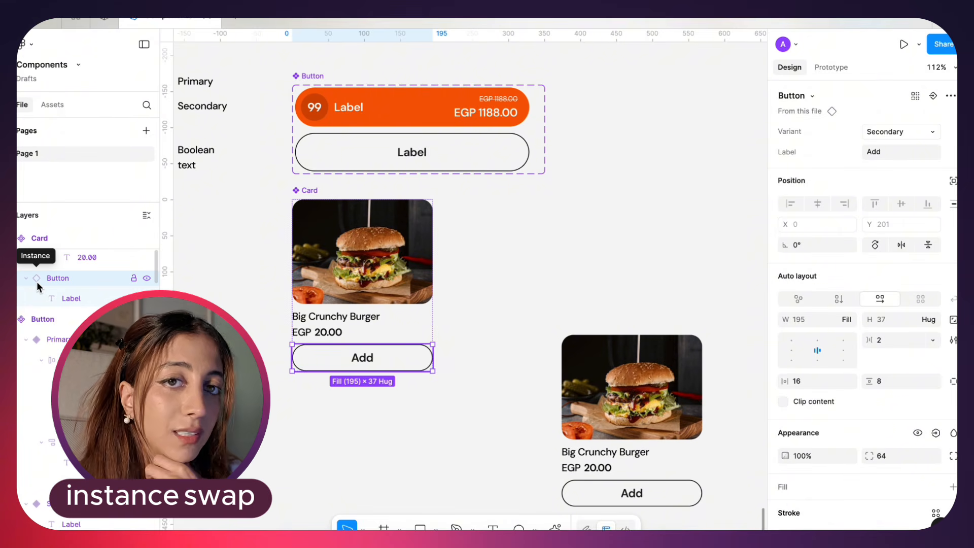
Move the main Card to X -5090, Y 3579 and expose the properties of its nested Button instance
drag(306, 191, 293, 197)
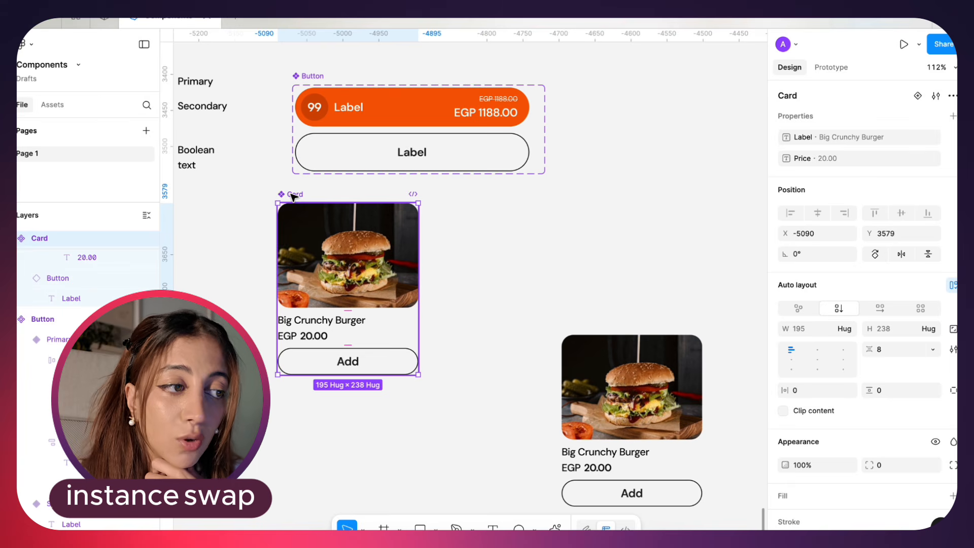
click(953, 116)
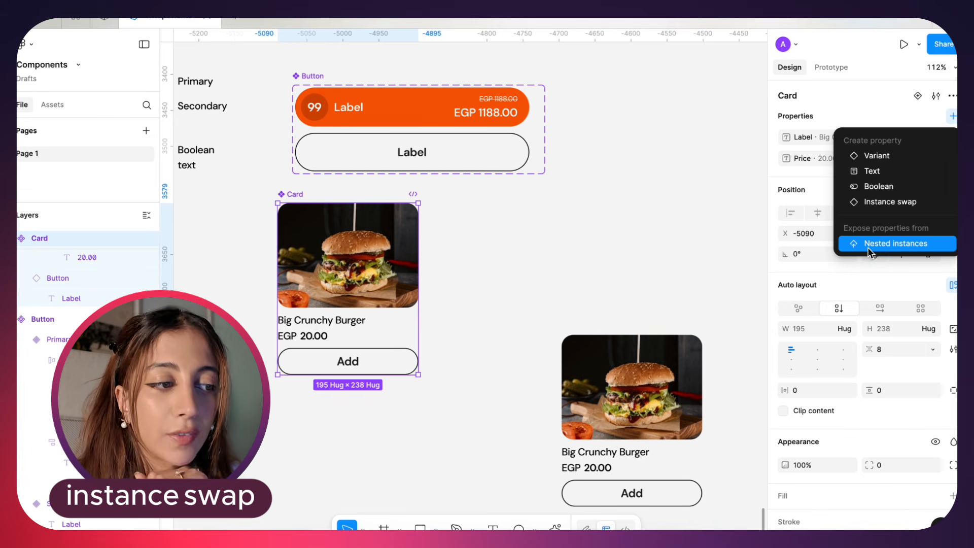
click(867, 247)
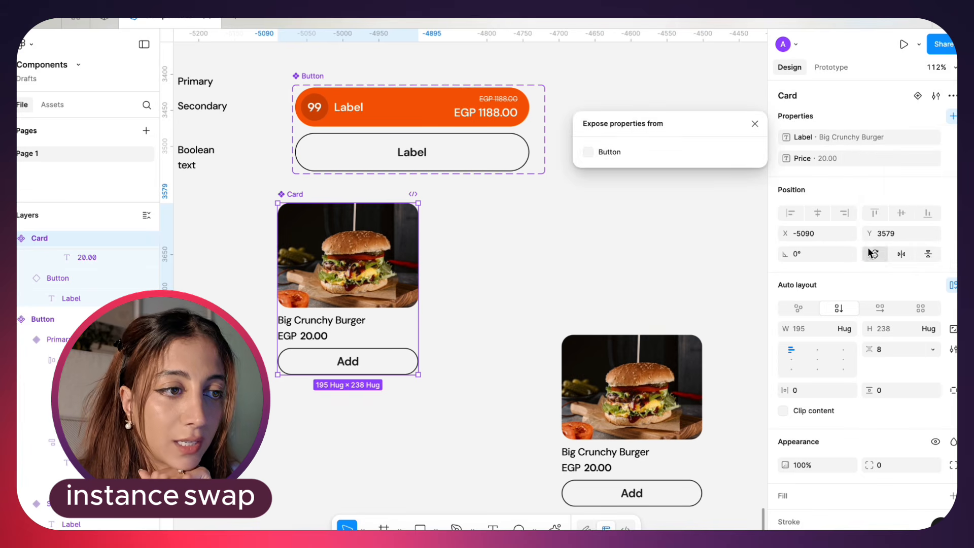
click(589, 152)
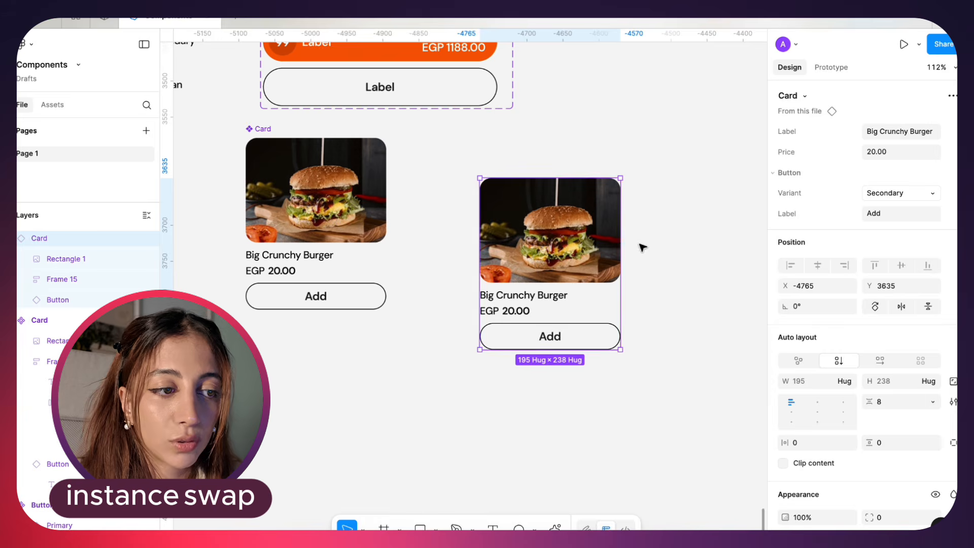
From the Card instance's properties, switch the nested Button to the Primary variant and turn on Show Price and Show Number
click(891, 130)
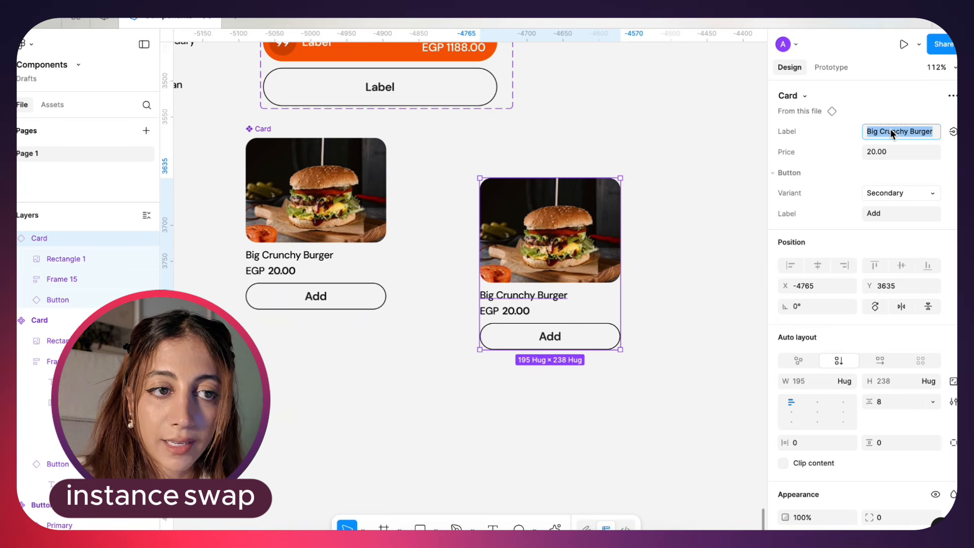
click(886, 148)
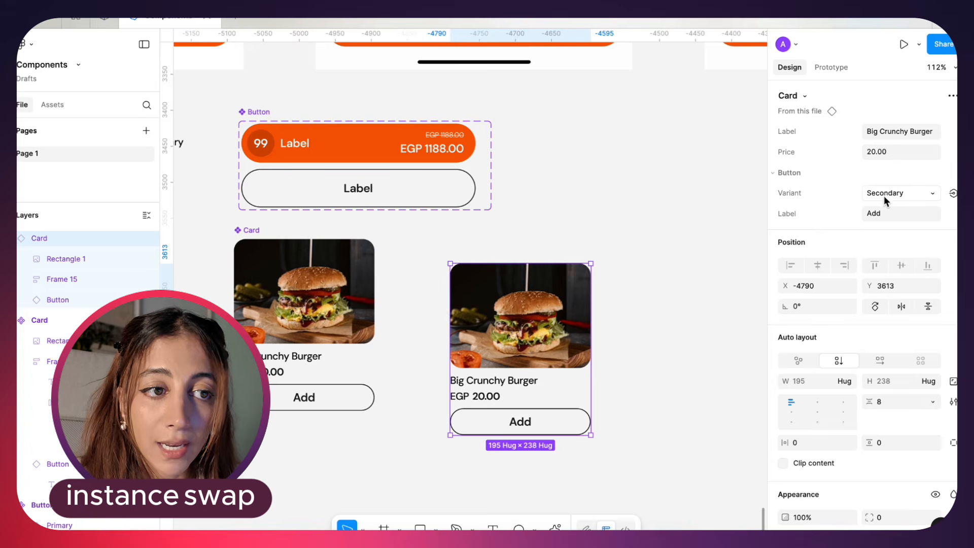
click(884, 195)
click(886, 179)
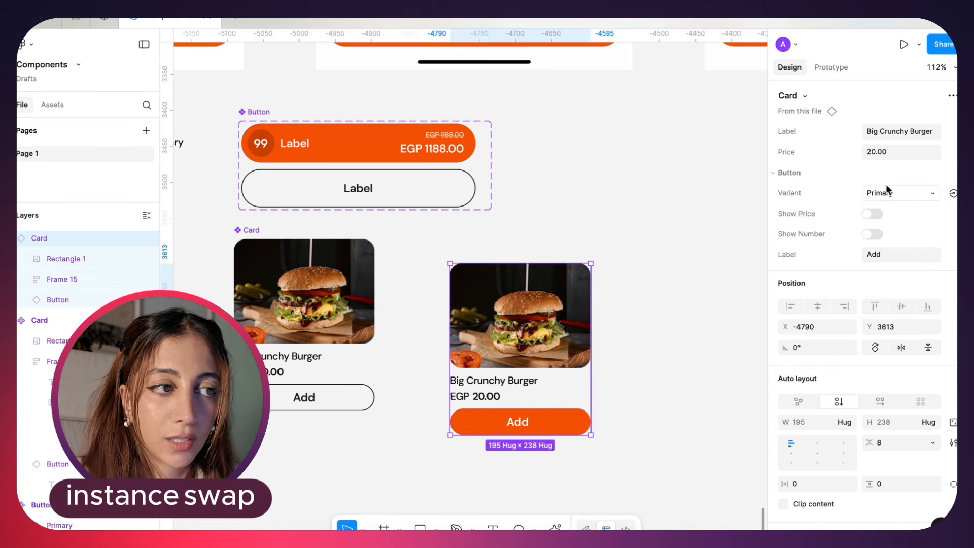
click(867, 214)
click(872, 235)
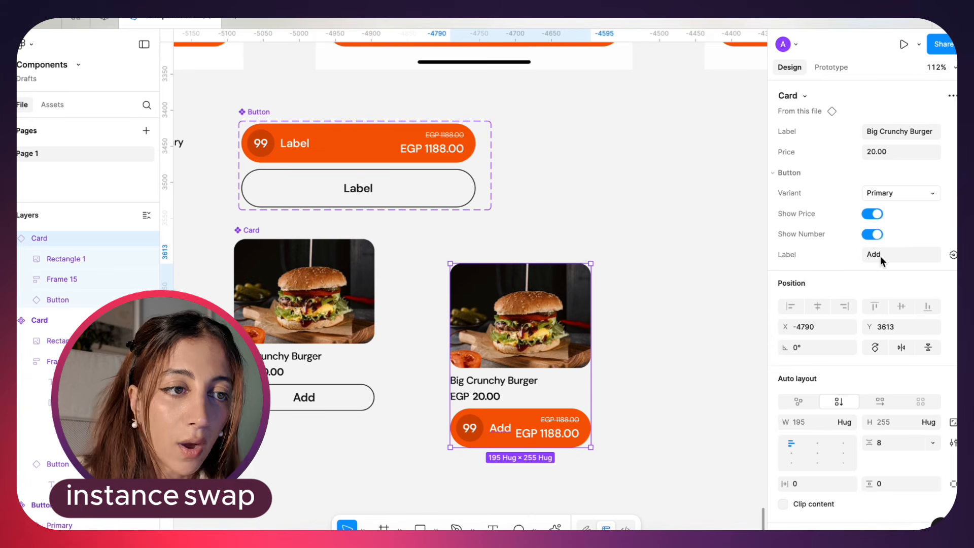
Set the nested Button's Label to "Hello" on the Card instance and turn off Show Price, keeping Show Number on
text(Hello)
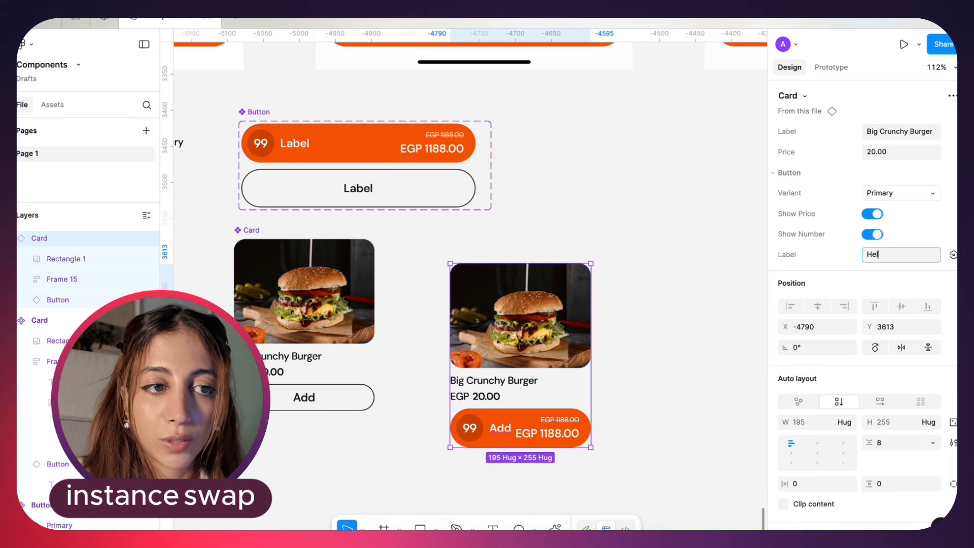
click(877, 235)
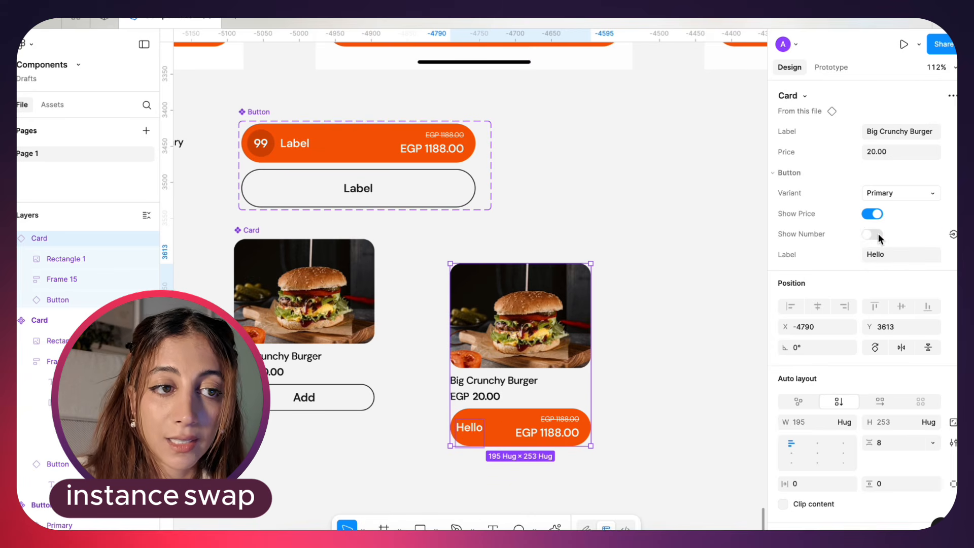
click(877, 235)
click(872, 213)
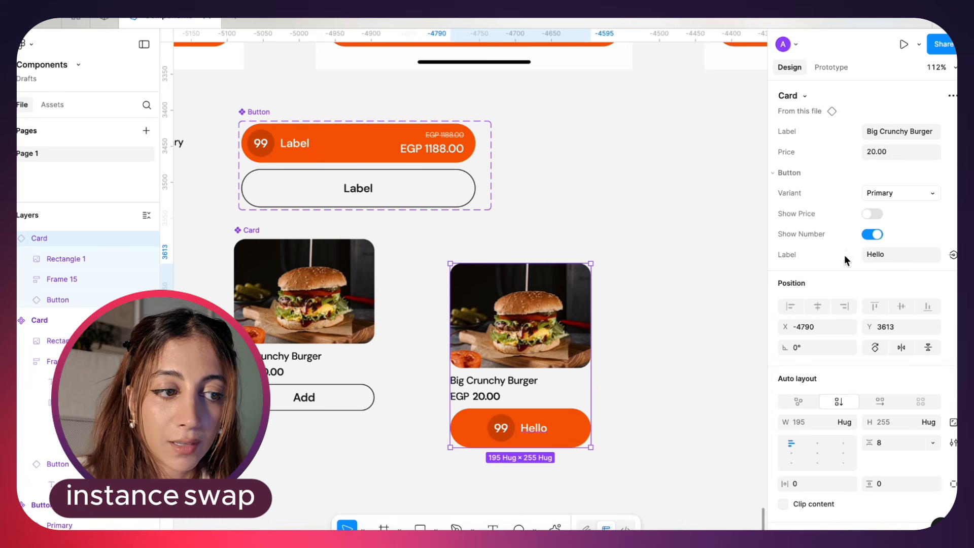
Compare the Button properties exposed on the Card instance with those of the nested button itself, and select the main Card component
click(896, 197)
click(895, 254)
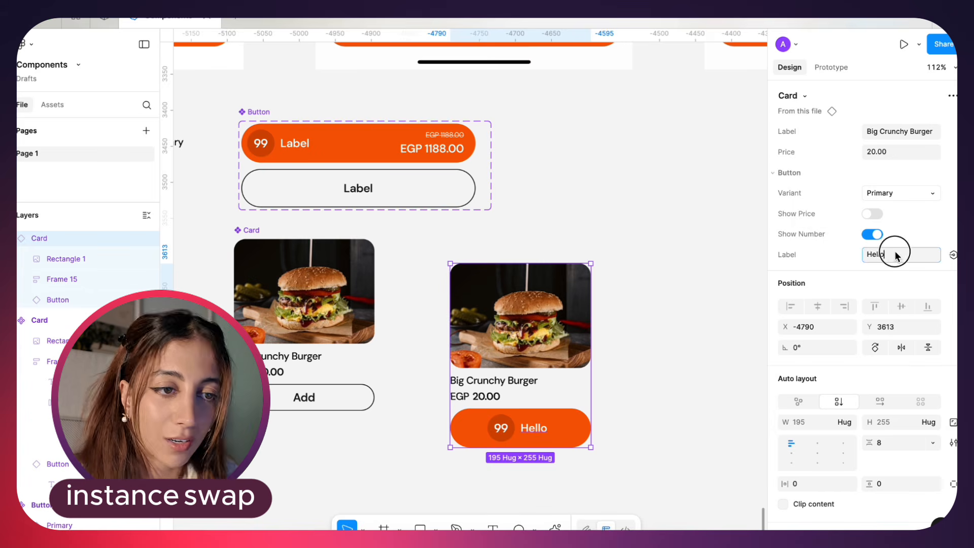
click(897, 173)
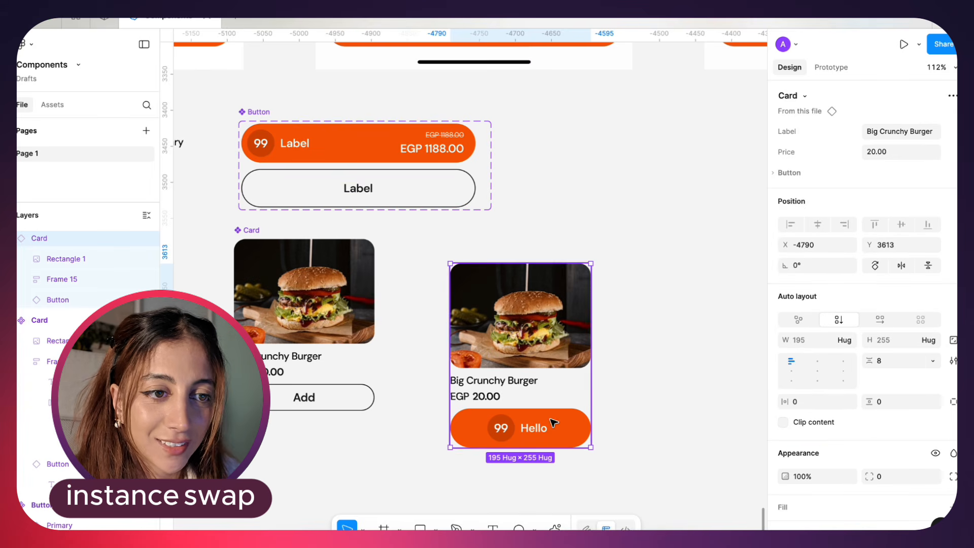
super+click(505, 429)
super+click(551, 437)
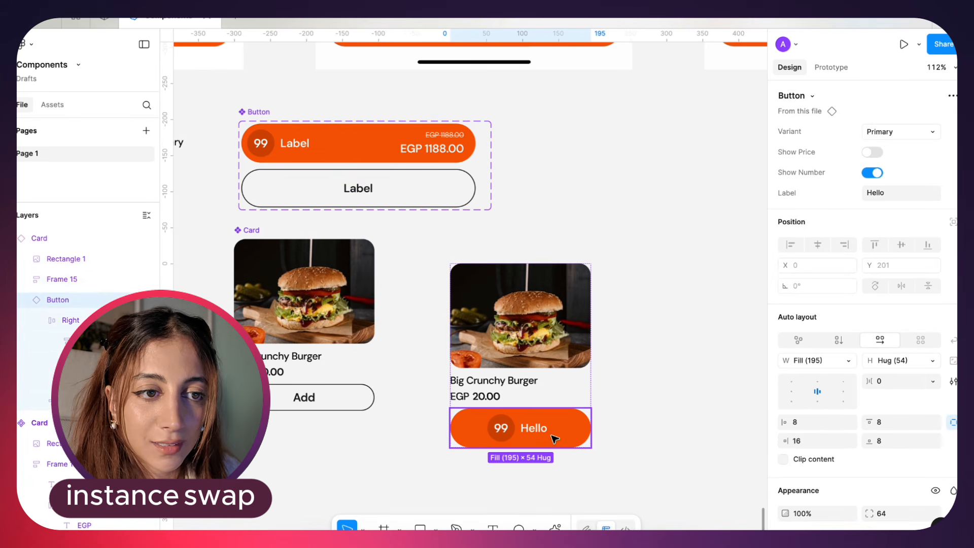
click(570, 364)
click(530, 388)
click(576, 398)
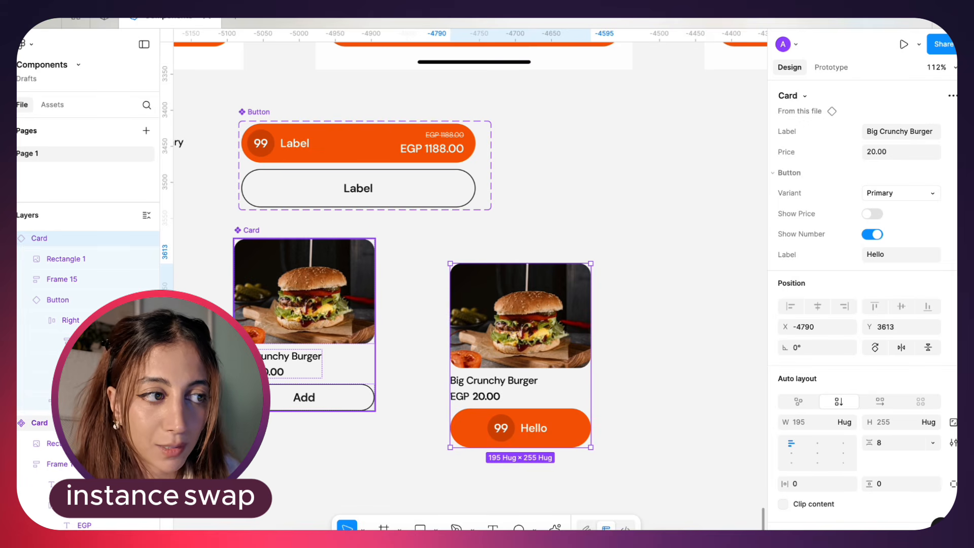
click(306, 406)
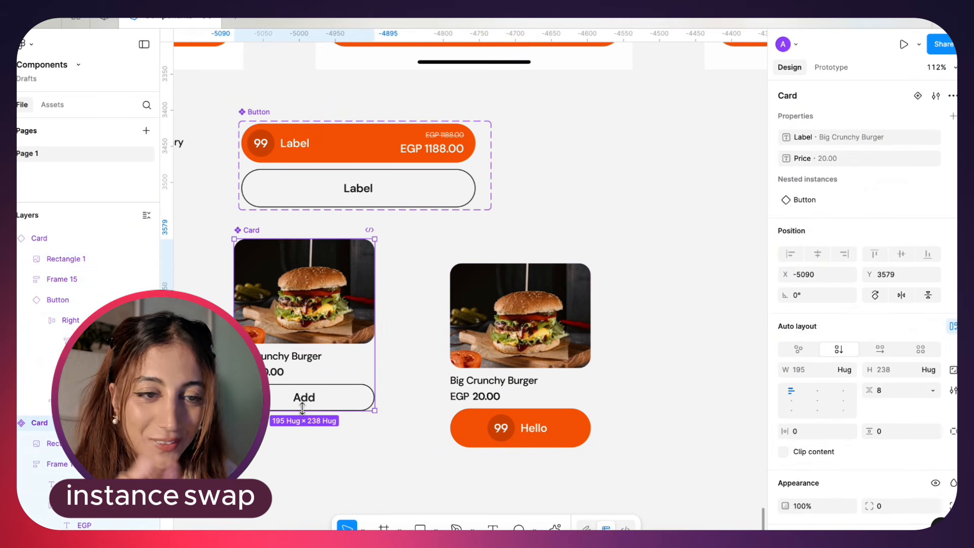
Move the Button component set to X -5090 so its left edge lines up with the main Card component
click(324, 395)
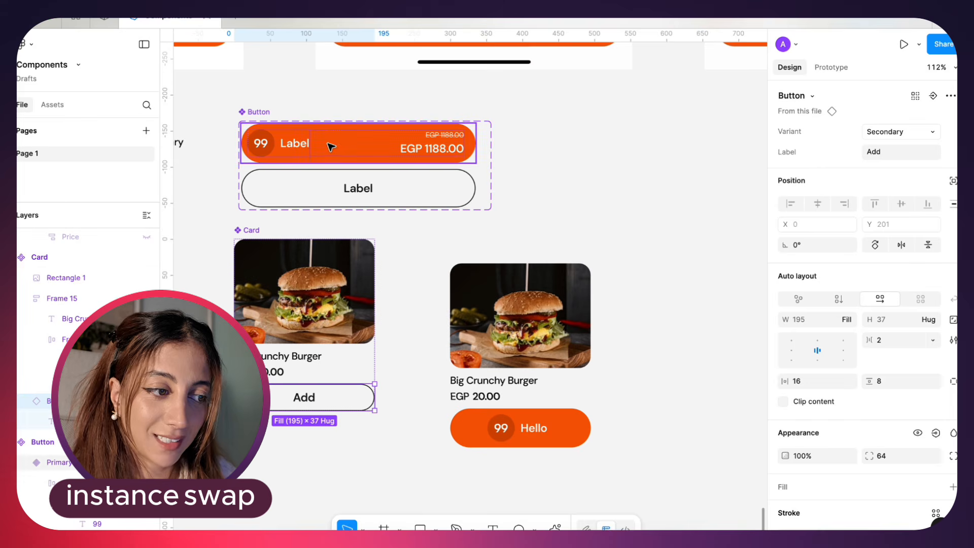
mouse_move(260, 115)
mouse_down()
mouse_move(246, 103)
mouse_move(252, 111)
mouse_up()
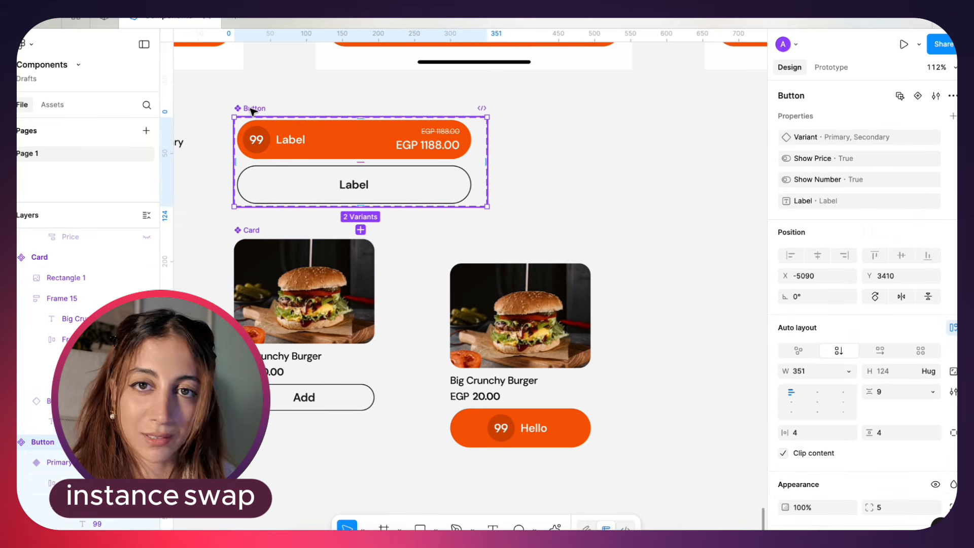
click(338, 404)
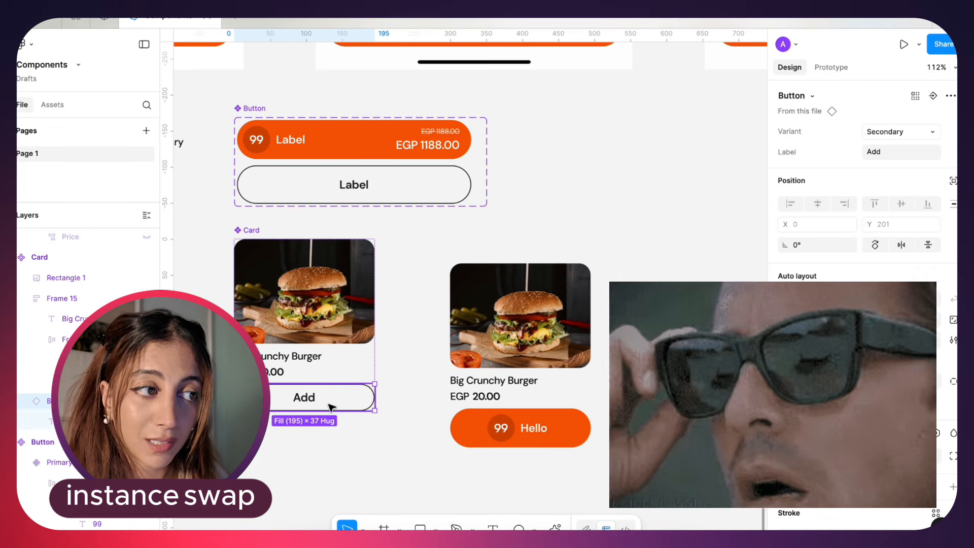
click(250, 109)
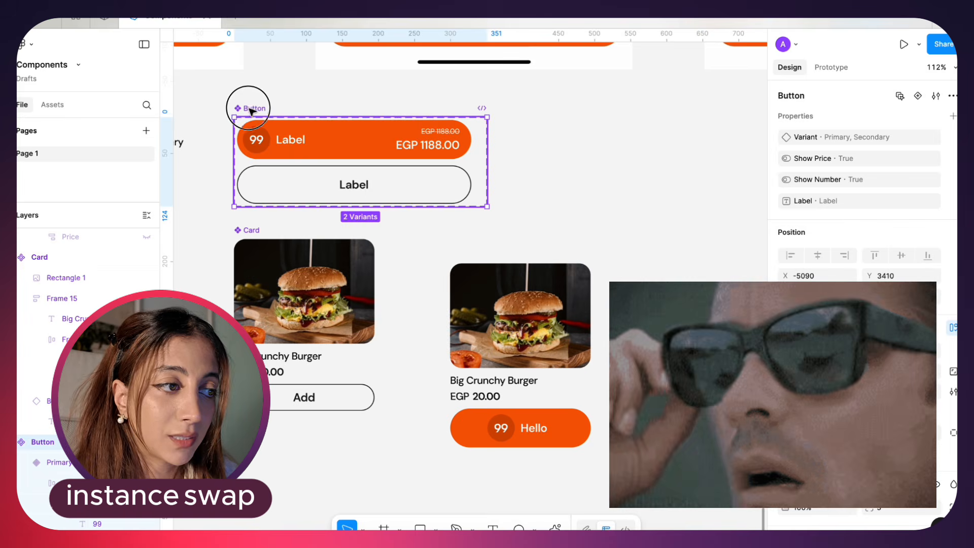
drag(249, 109, 250, 113)
Create a text property named "Number" with the value 99 for the number text in the Primary Button variant
super+click(257, 143)
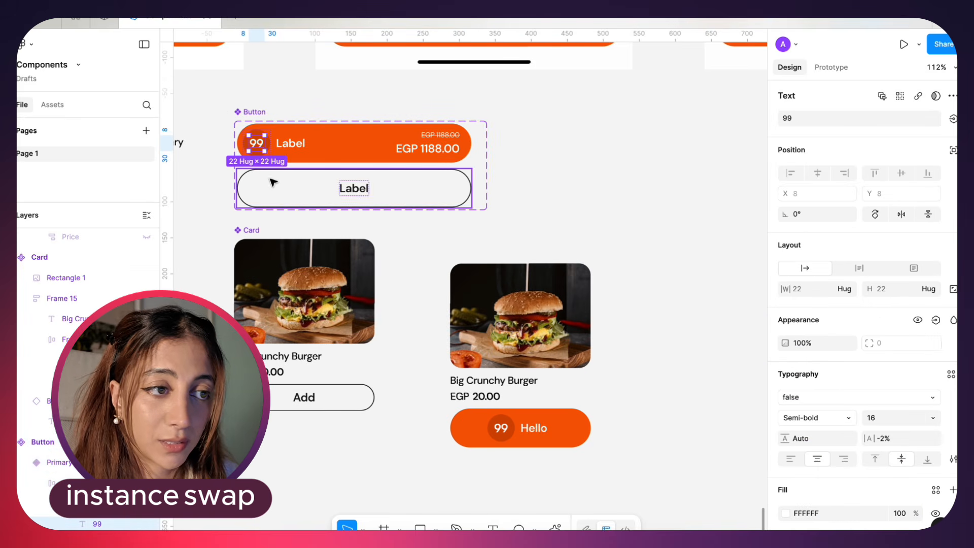
click(954, 118)
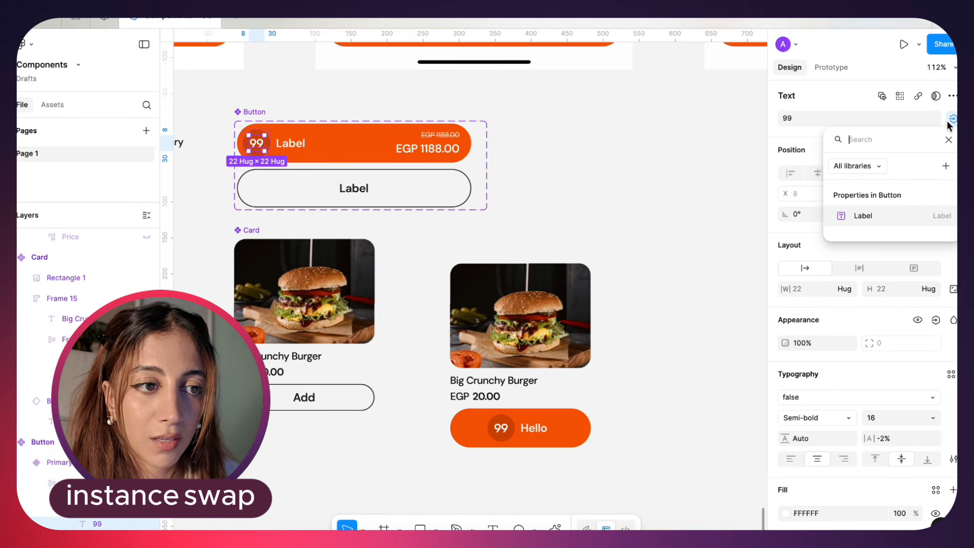
click(942, 167)
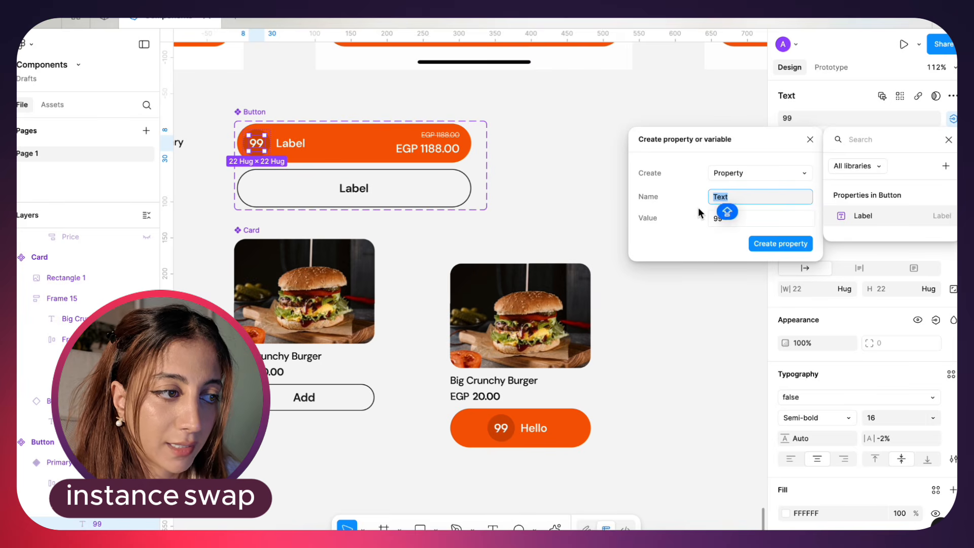
text(Number)
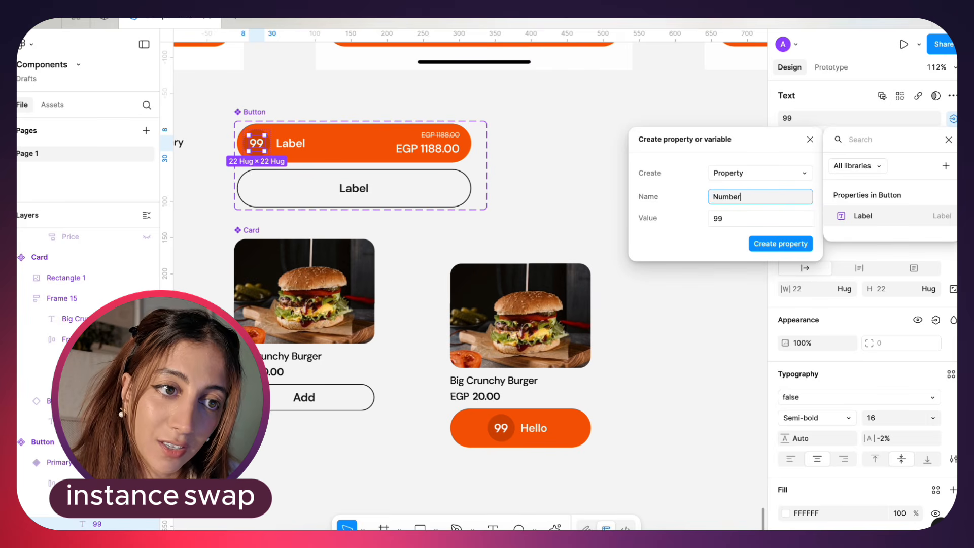
key(Return)
Paste a Primary Button instance beside the component set and test its Number property with 12 and 18
key(super+v)
drag(652, 161, 651, 183)
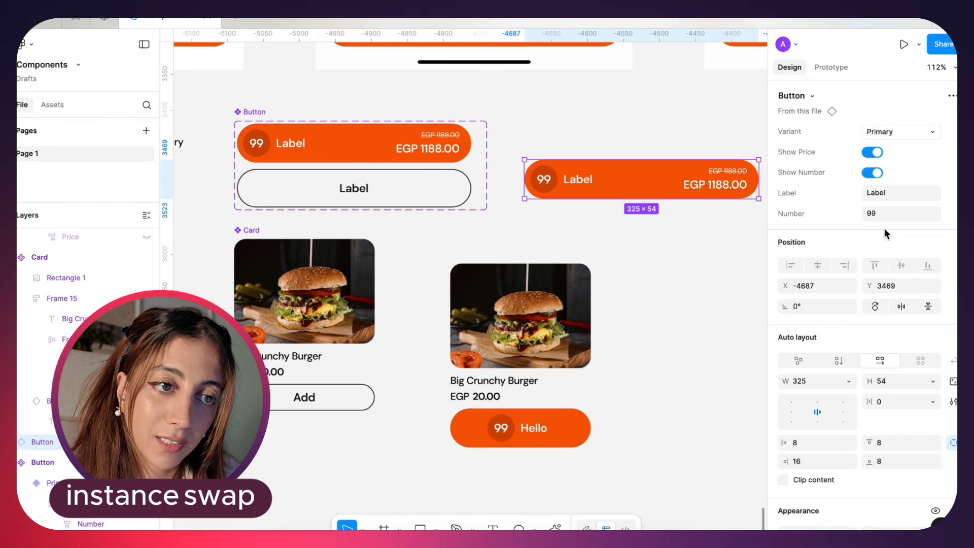
click(896, 215)
text(ashd)
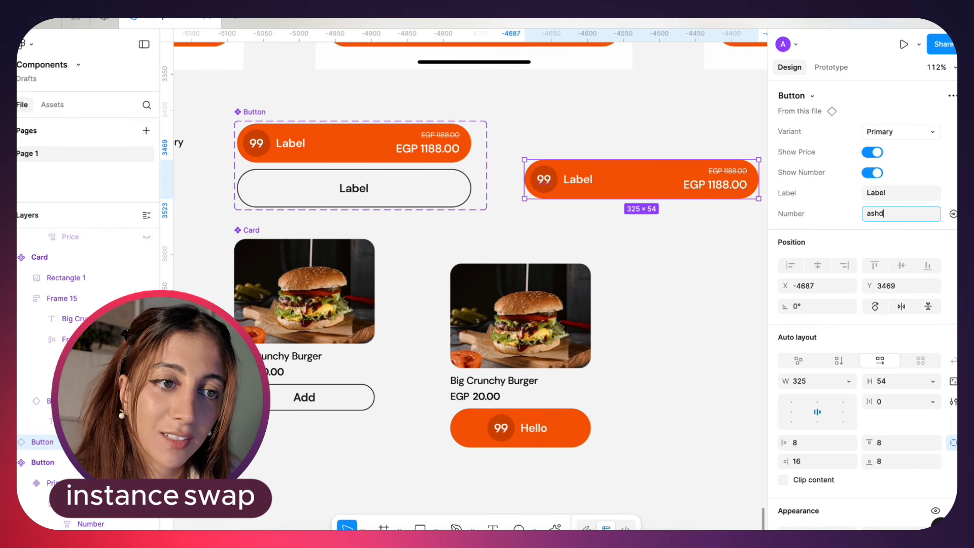
text(12)
key(Return)
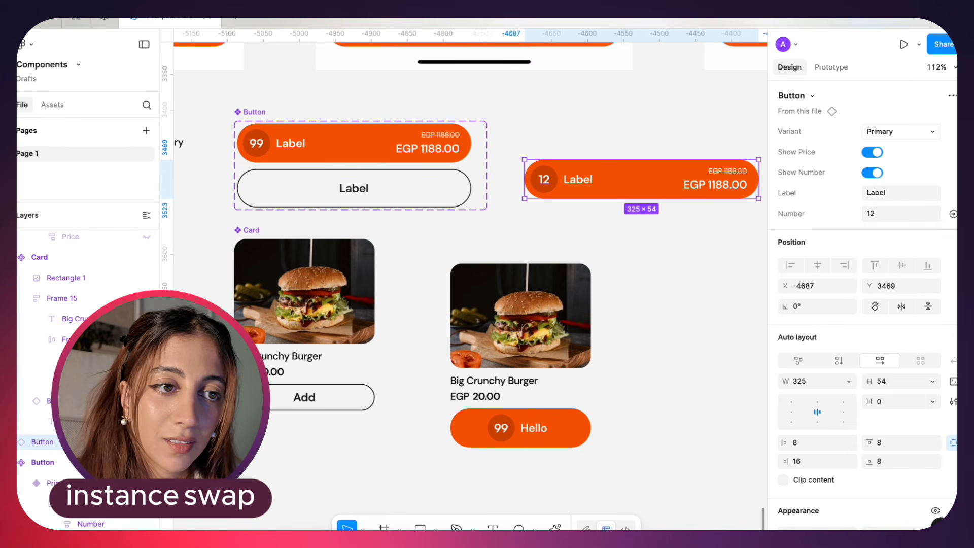
On the Card instance, test the nested Button's Number property with 12 and 17
click(489, 395)
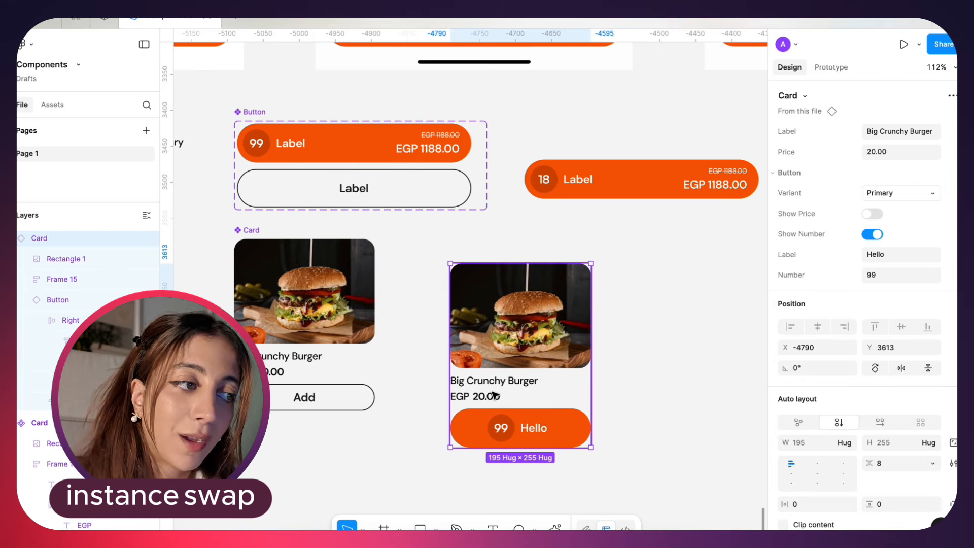
click(315, 365)
click(305, 398)
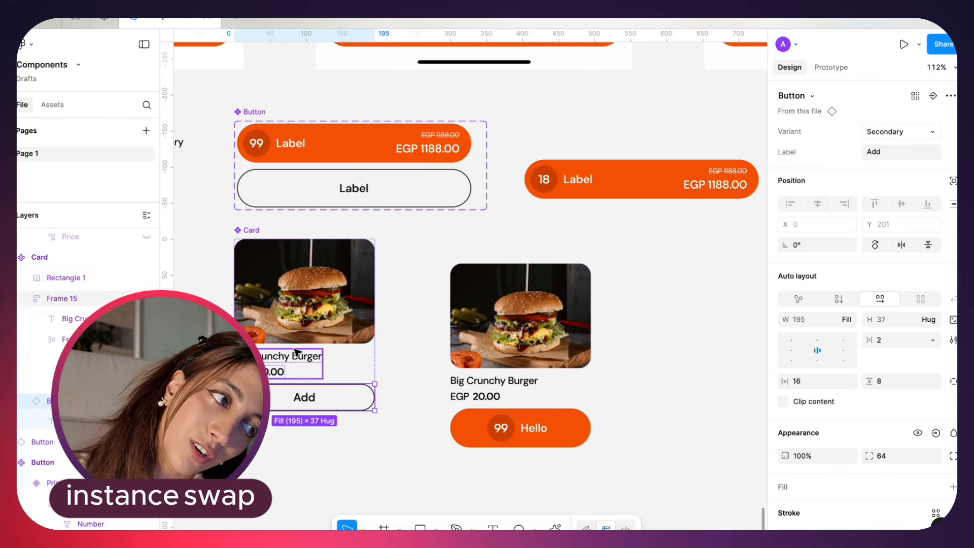
click(538, 369)
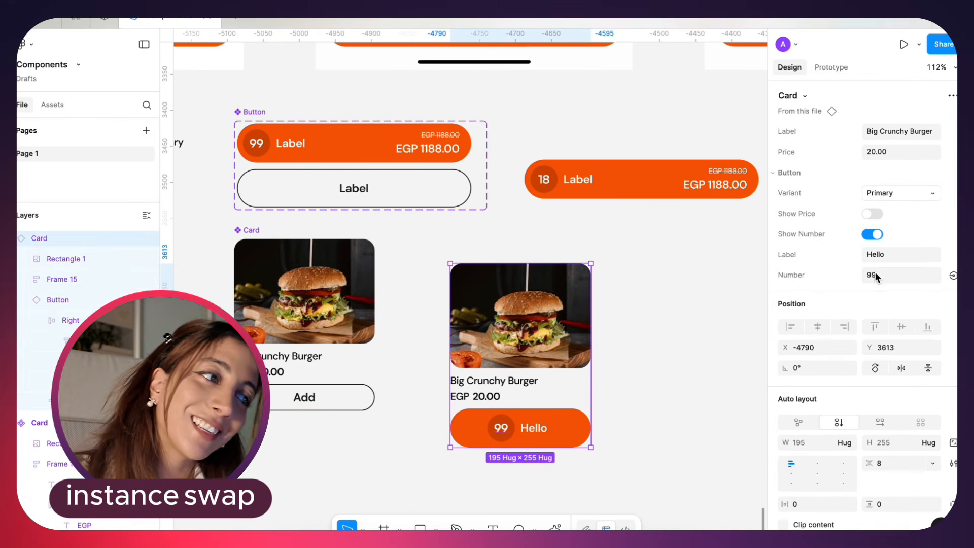
text(12)
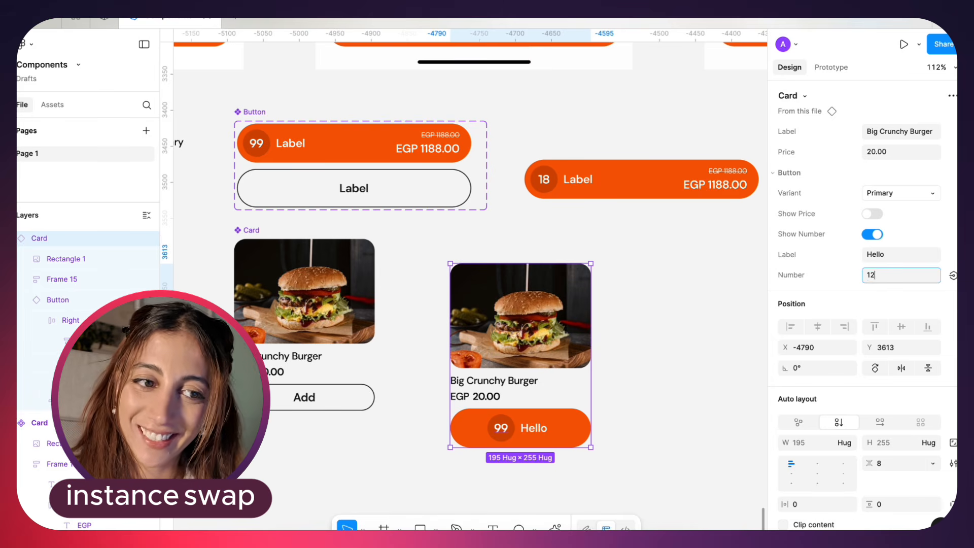
key(Return)
click(896, 275)
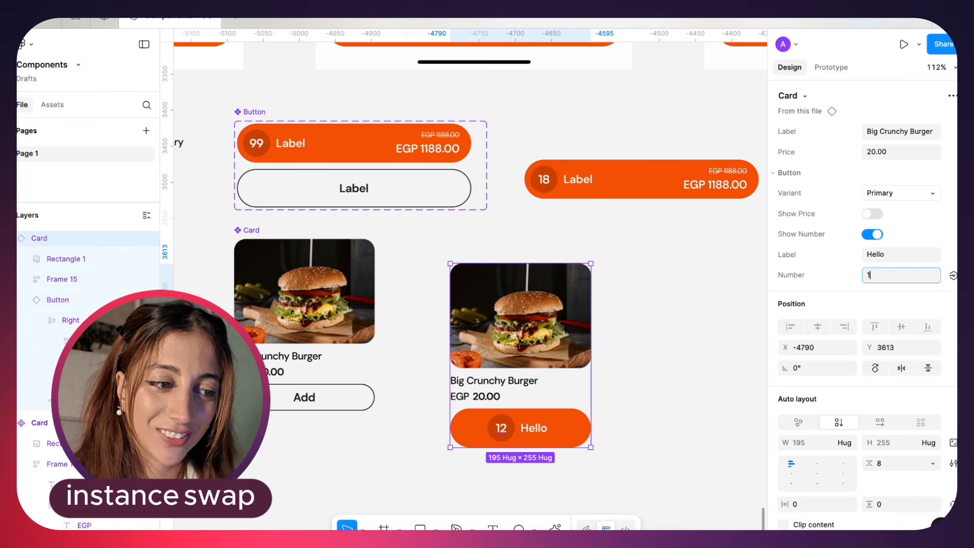
text(17)
key(Return)
click(600, 467)
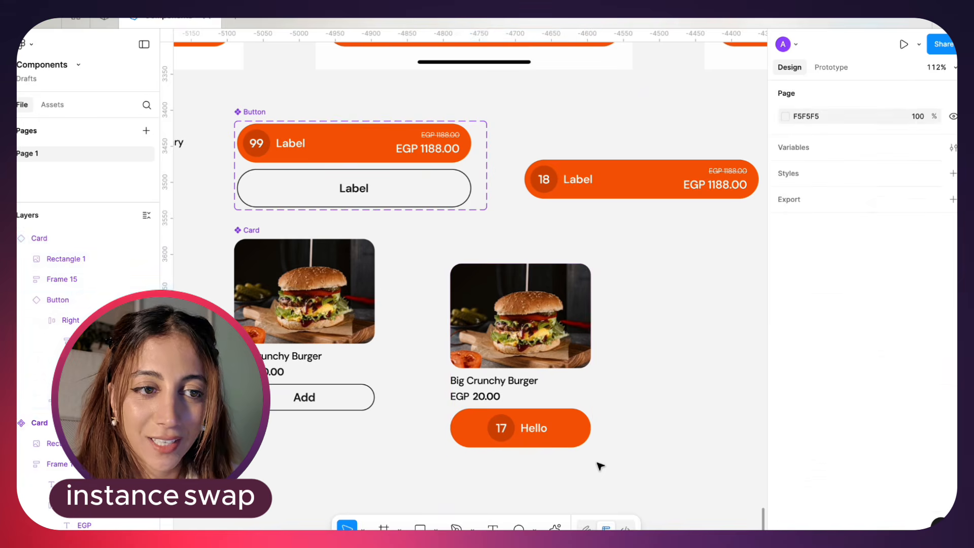
Turn off Show Number for the nested Button on the Card instance
click(537, 428)
key(super+z)
key(super+z)
key(super+z)
key(super+z)
key(super+z)
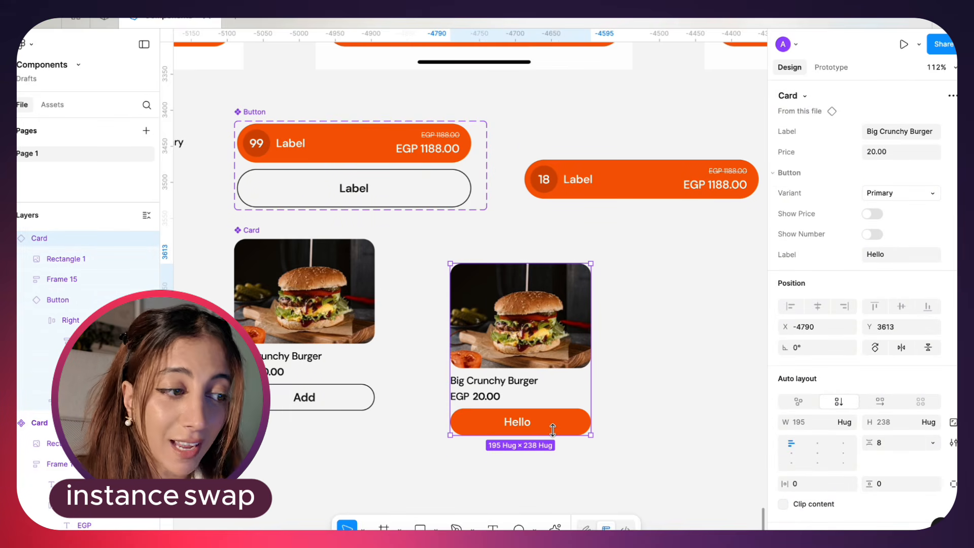
Create a boolean property named "Show Button" with the value True for the visibility of the main Card's nested Button
click(316, 373)
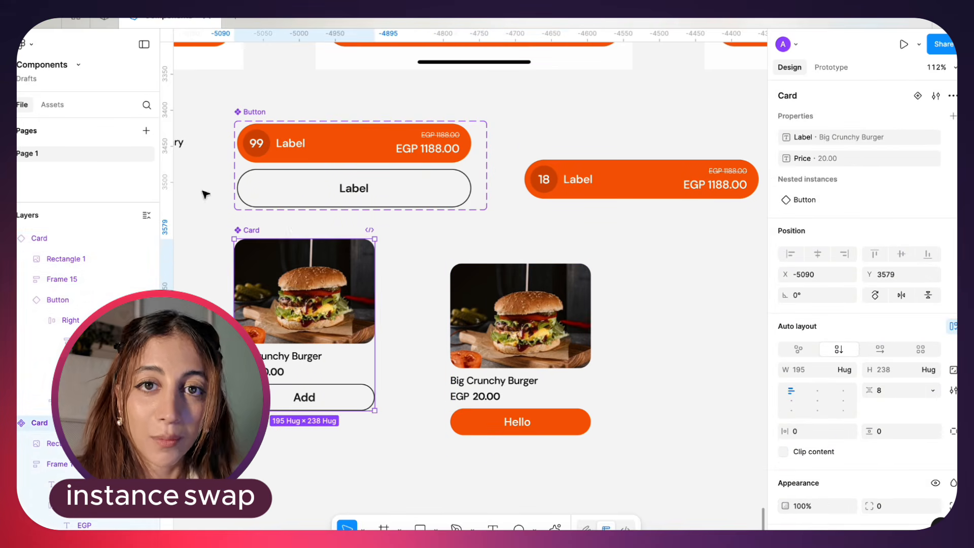
double_click(322, 398)
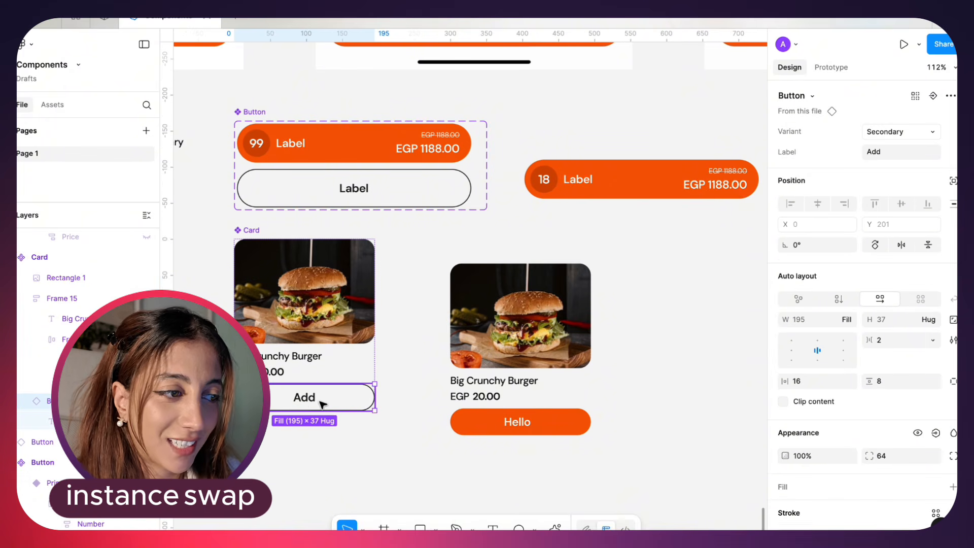
click(936, 433)
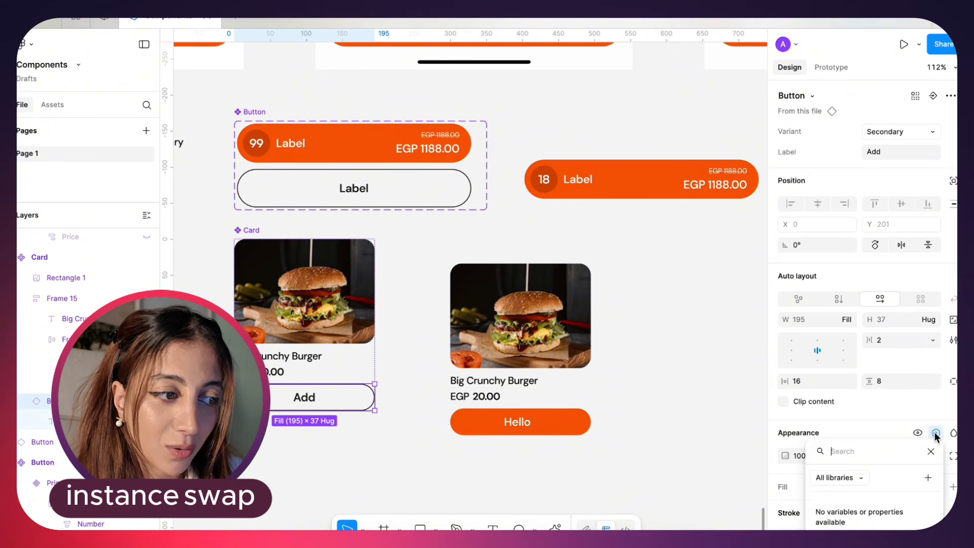
click(927, 478)
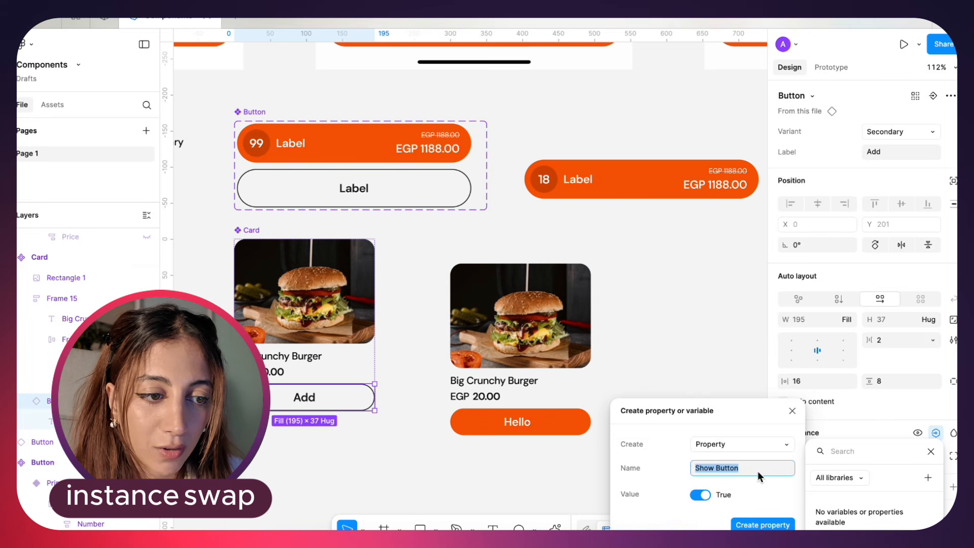
click(745, 525)
Move the Card instance to X -4739, Y 3593 and test its Show Button property by switching it off and on
click(542, 322)
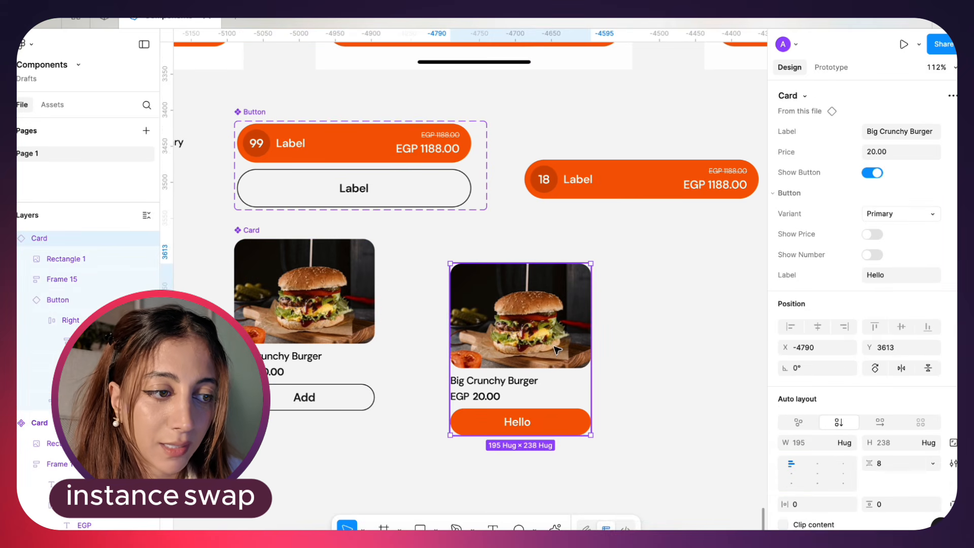
drag(543, 324, 580, 310)
click(907, 131)
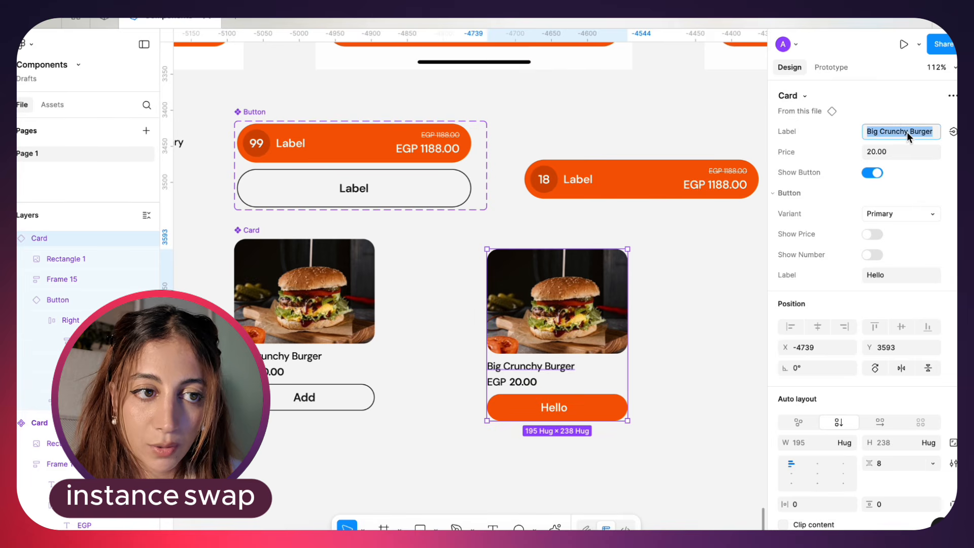
click(893, 152)
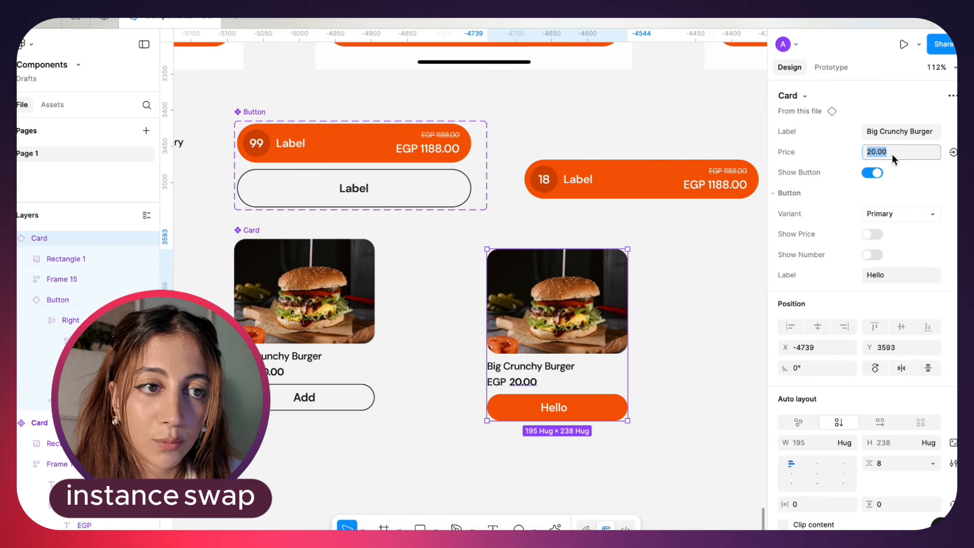
click(868, 173)
click(717, 293)
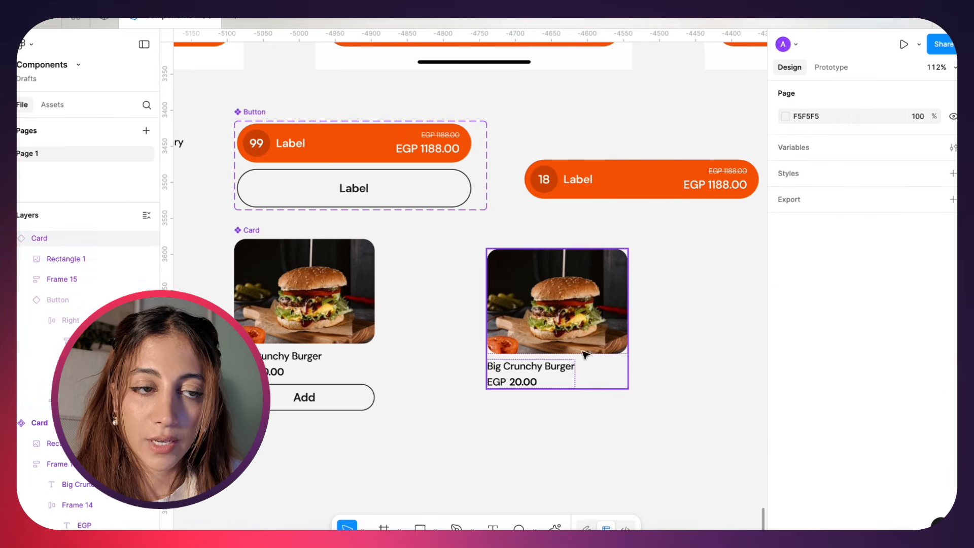
click(546, 359)
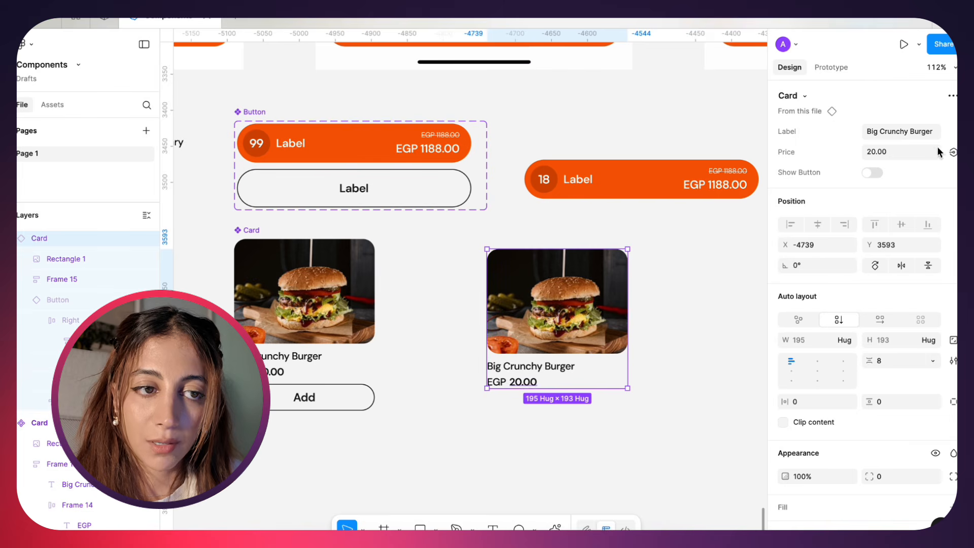
click(872, 174)
click(873, 175)
click(873, 175)
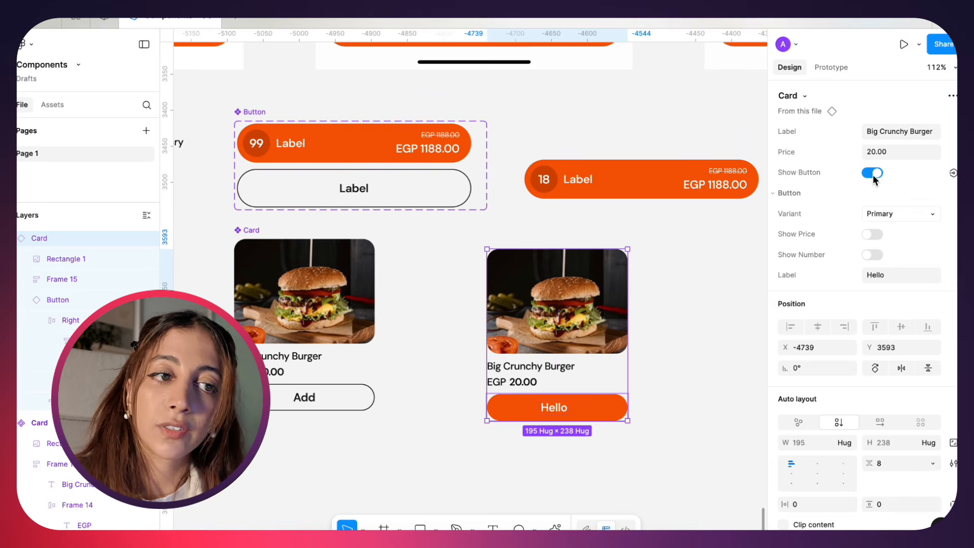
Test the Card instance's nested Button by switching it to Secondary and back to Primary and toggling Show Price and Show Number
click(893, 213)
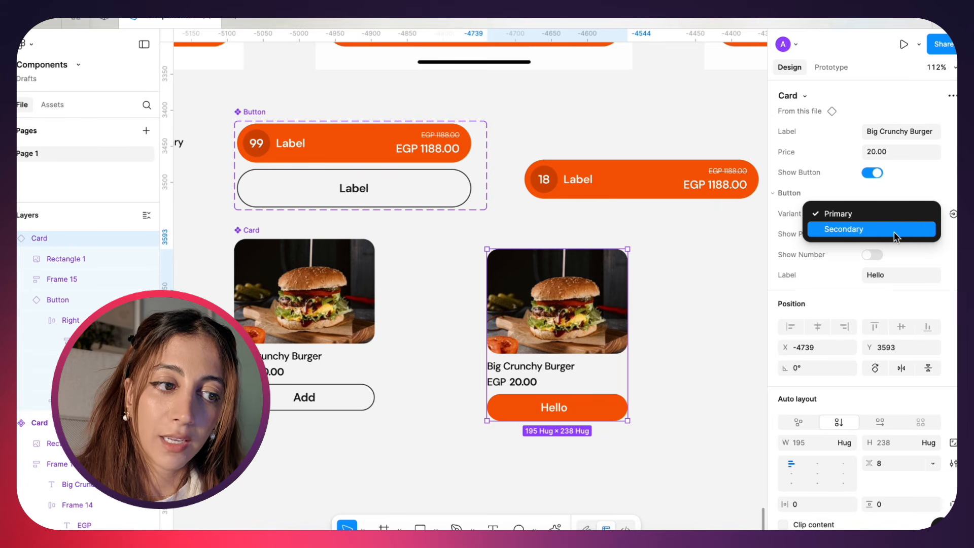
click(893, 229)
click(898, 213)
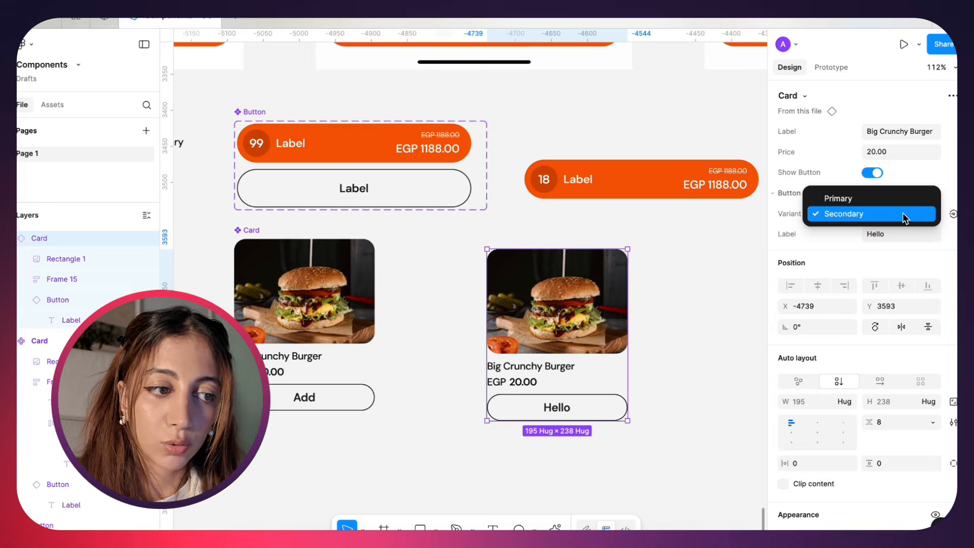
click(895, 197)
click(872, 254)
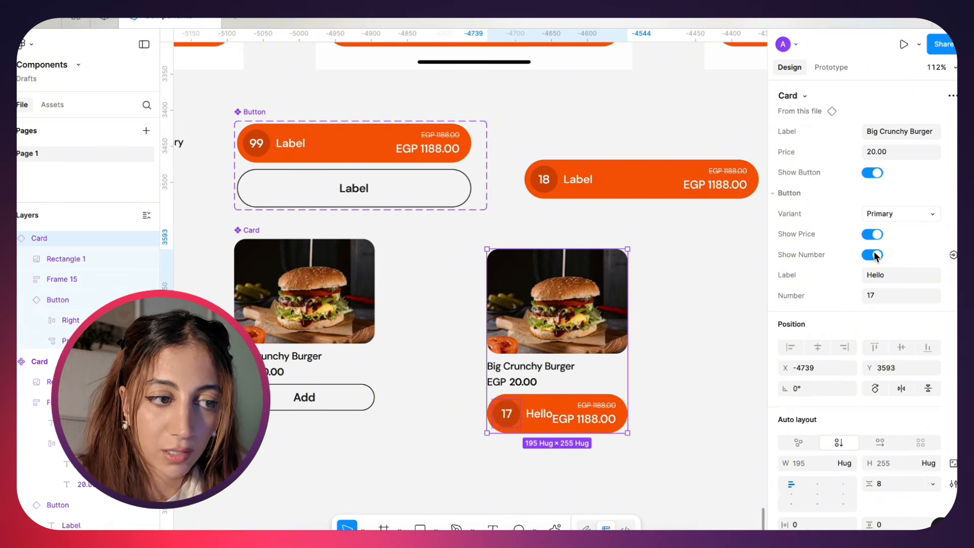
click(873, 254)
click(872, 234)
click(873, 254)
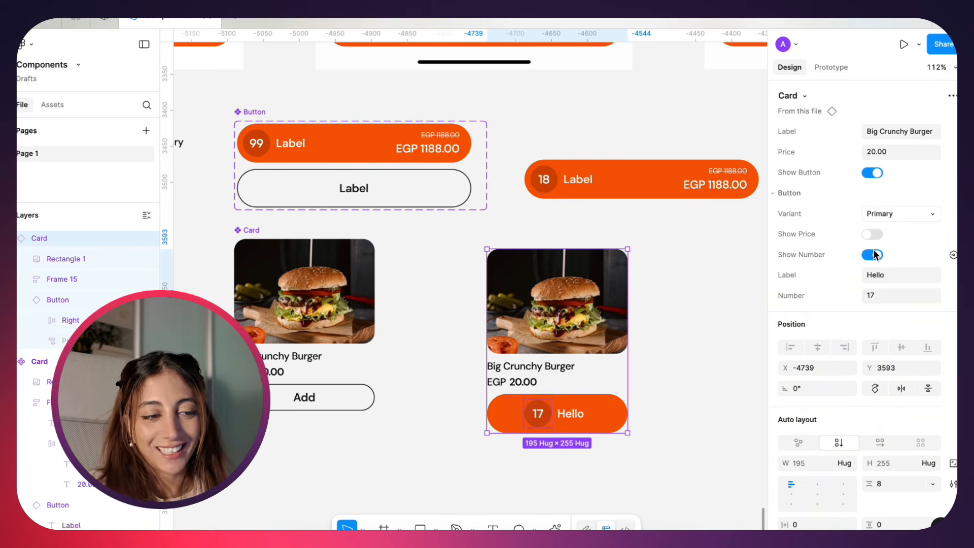
Switch the Card instance's nested Button to the Secondary variant and turn off Show Button
click(882, 213)
click(883, 229)
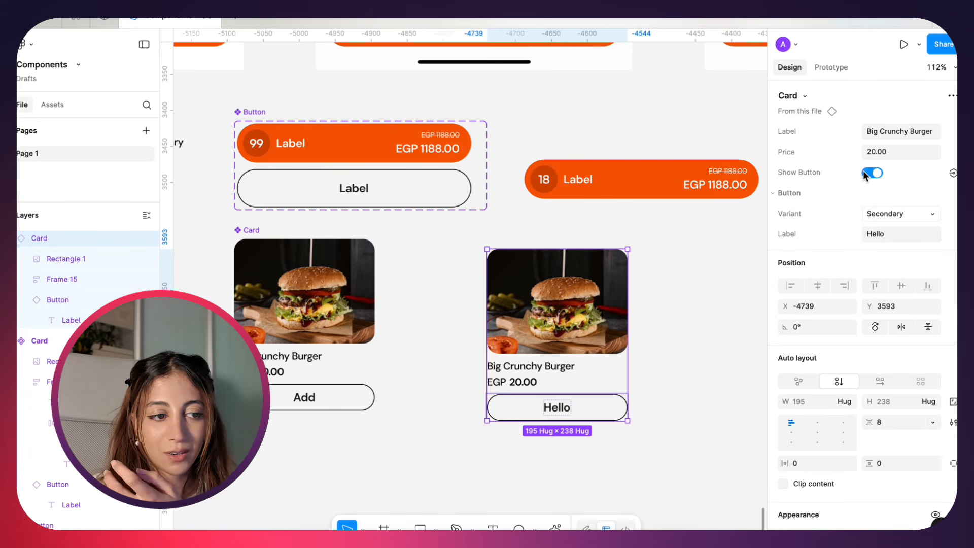
click(869, 173)
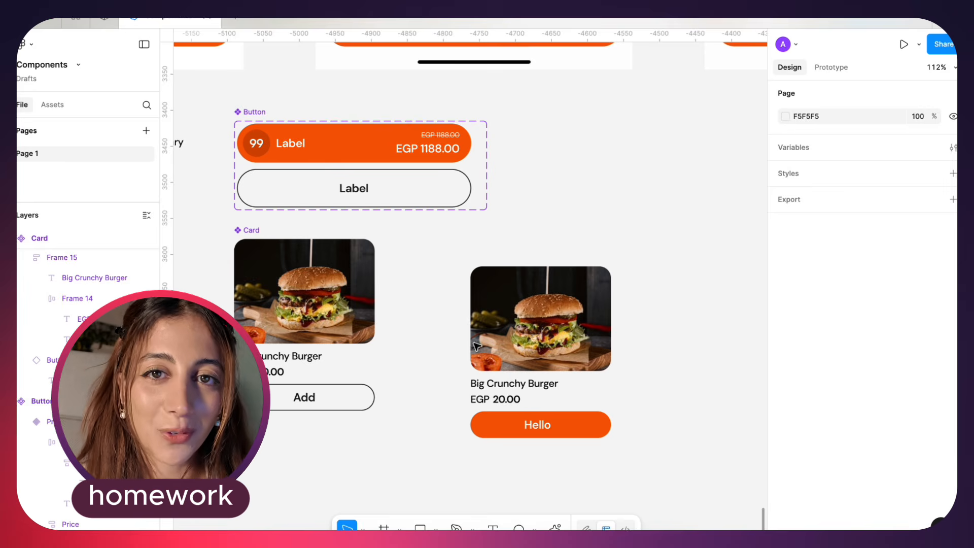
Delete the Card instance and the separate Primary Button instance, keeping only the main components
click(518, 351)
scroll(517, 351, up, 2)
scroll(518, 352, left, 2)
key(Delete)
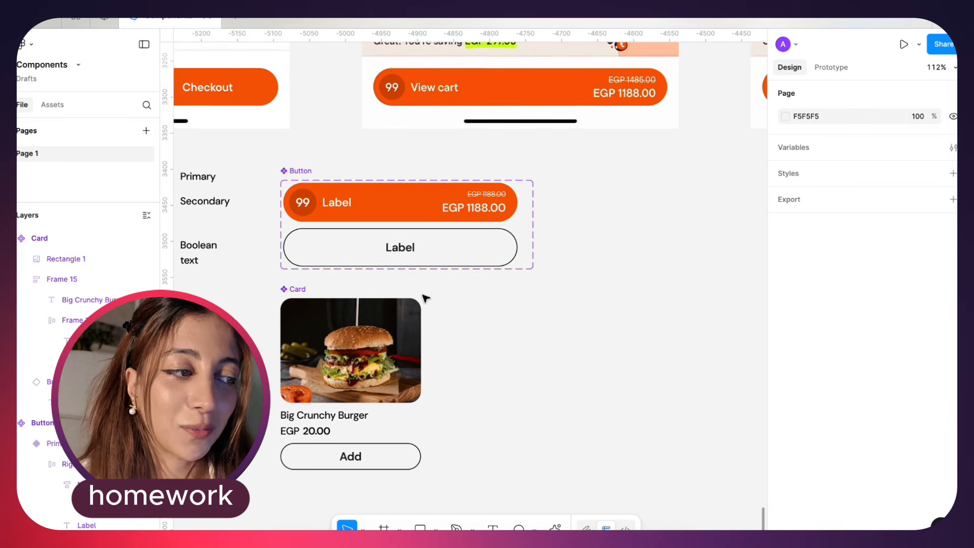
Examine the Button component set's property list and its Primary and Secondary variants
click(320, 167)
scroll(394, 173, down, 2)
scroll(394, 173, left, 2)
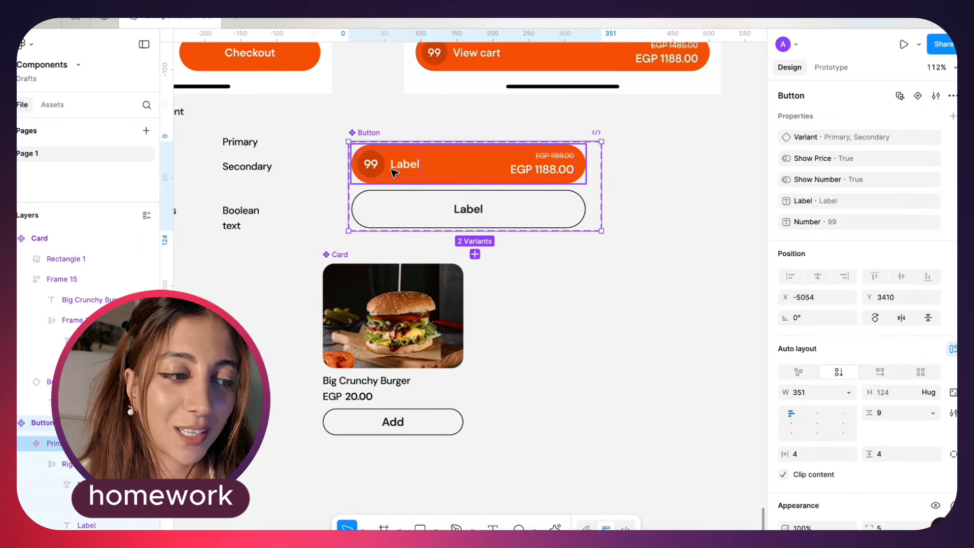
click(370, 166)
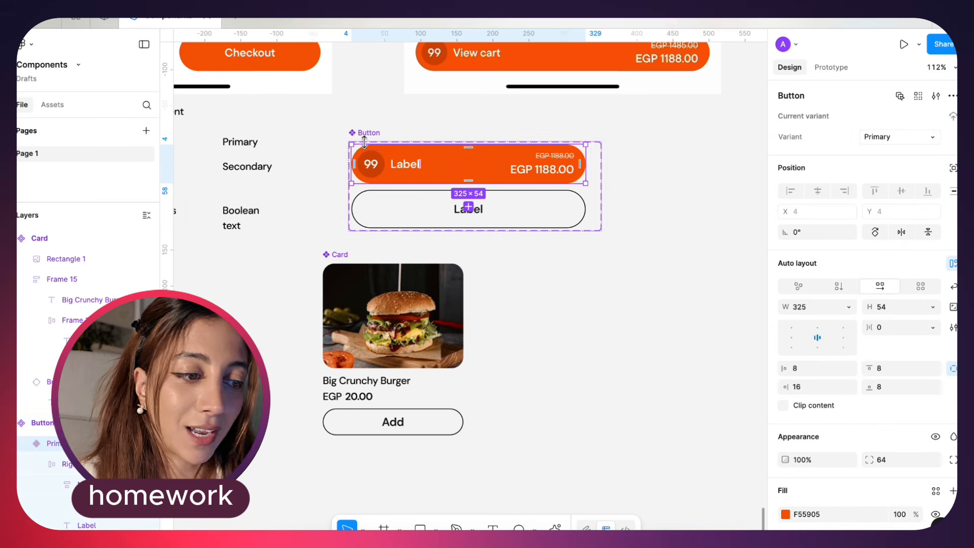
click(362, 134)
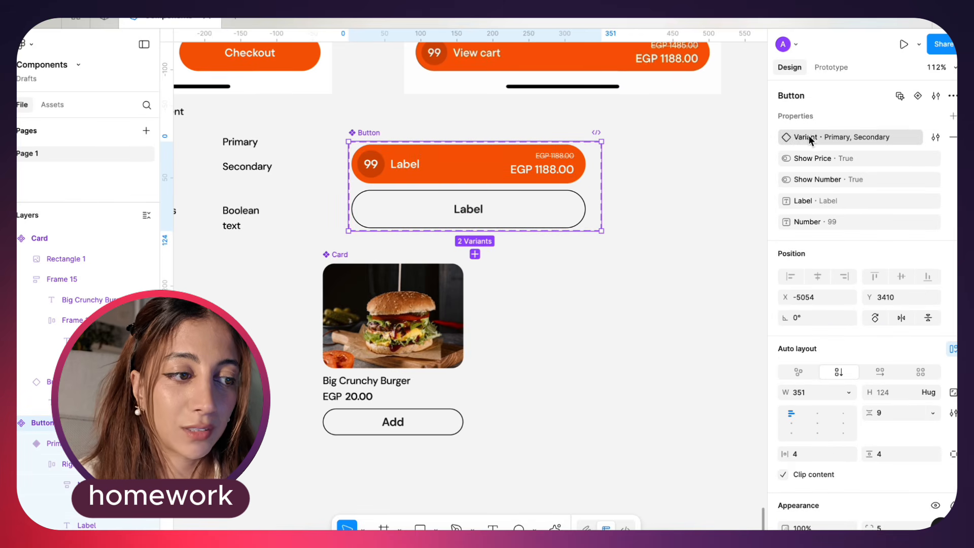
click(541, 171)
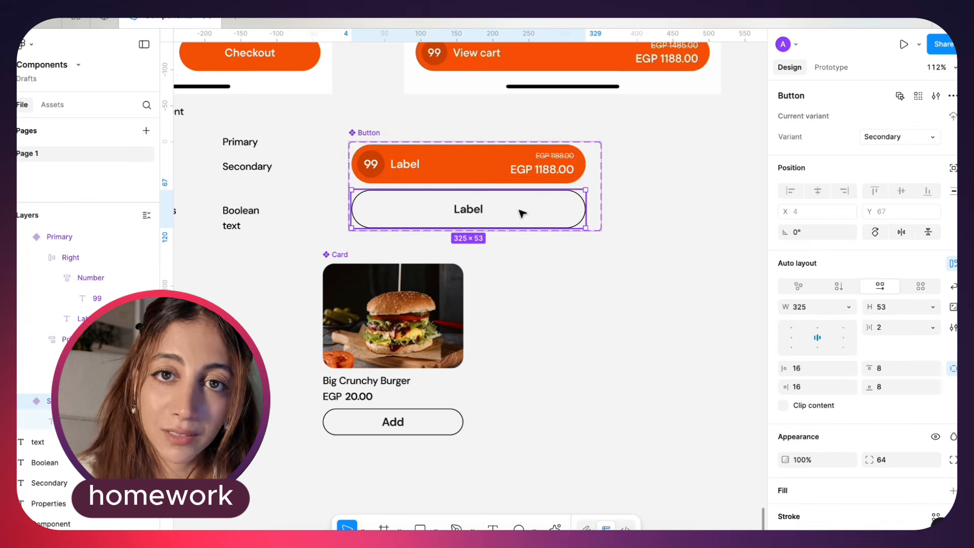
click(359, 138)
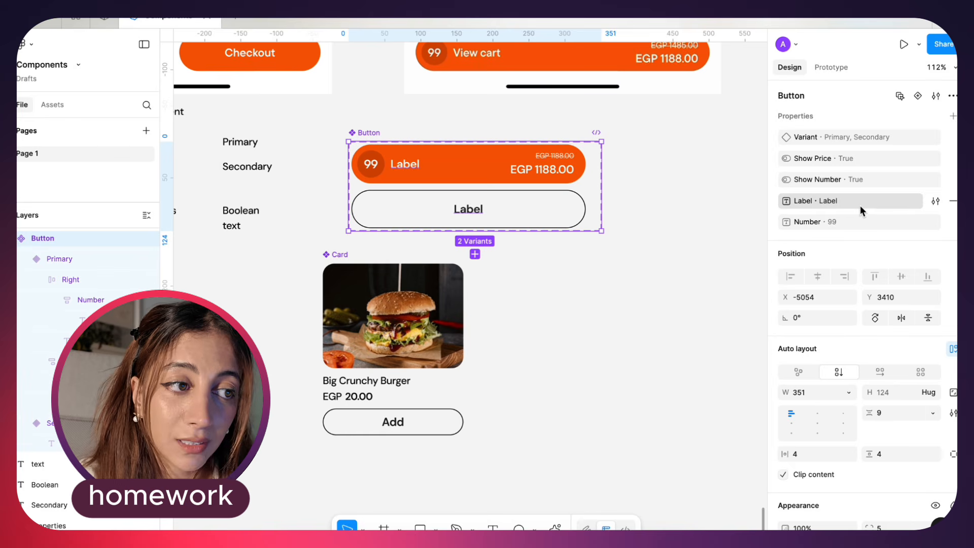
Place an instance of the Primary Button at X -4854, Y 3718 and test switching it to Secondary and back to Primary
click(429, 161)
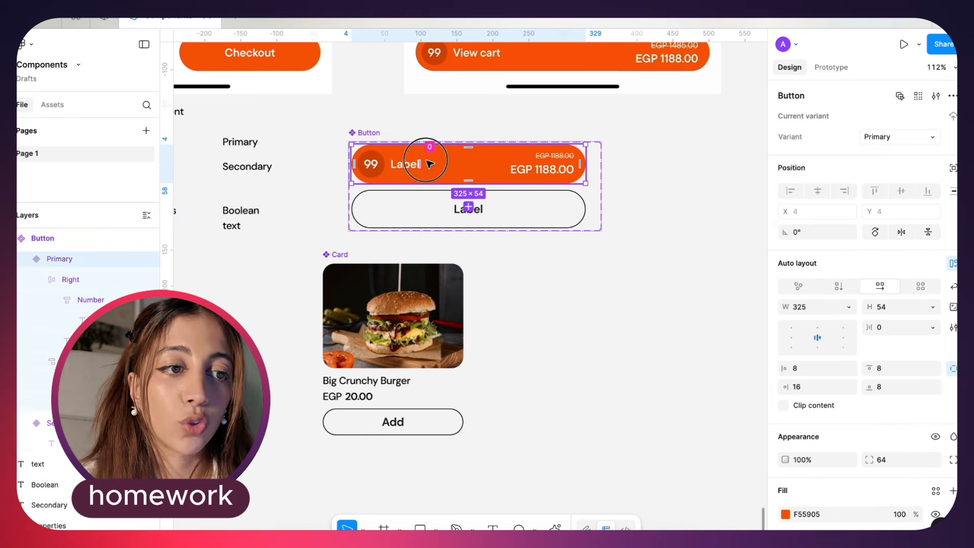
drag(429, 162, 563, 382)
scroll(554, 373, right, 3)
scroll(553, 373, down, 1)
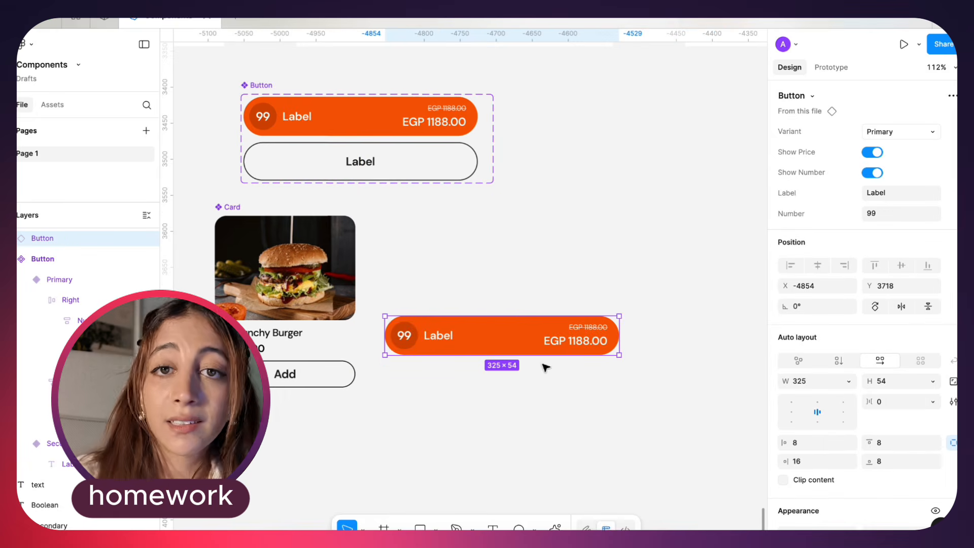
click(909, 133)
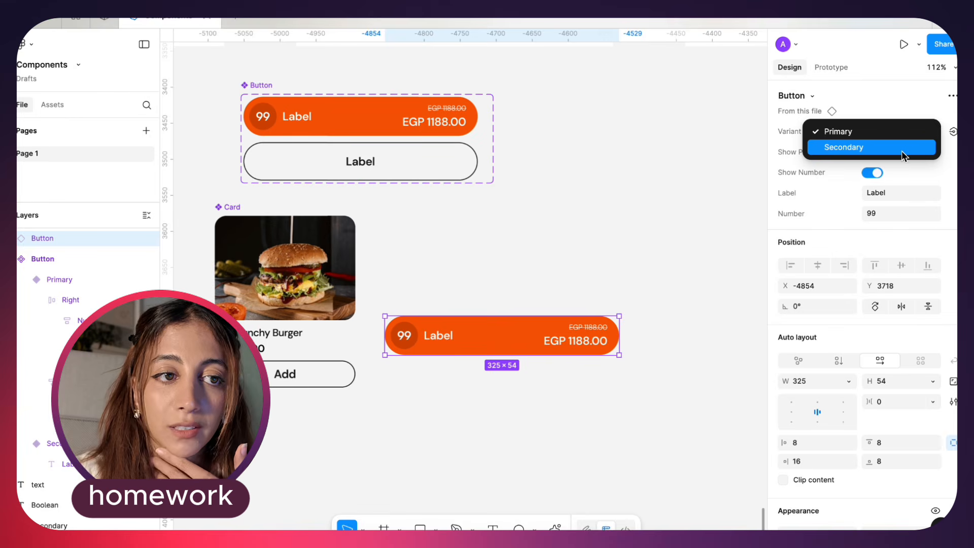
click(902, 148)
click(917, 133)
click(895, 116)
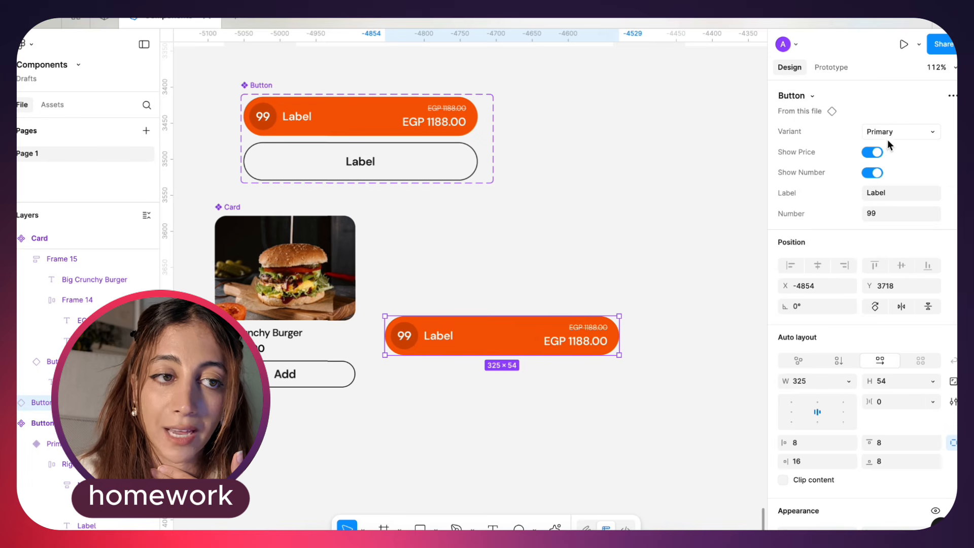
Set the Button instance's Label property to "ajhdjashd" and its Number property to 12
click(884, 193)
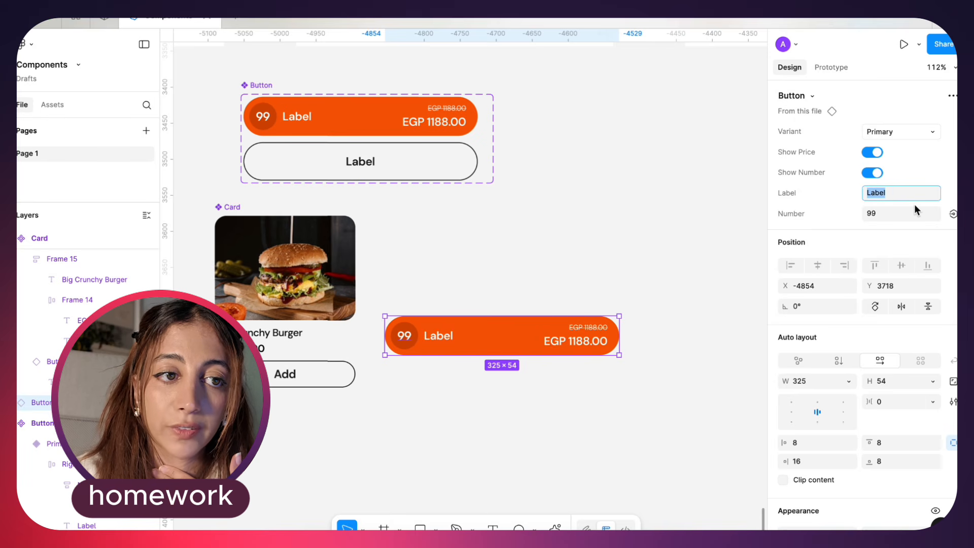
text(ajhdjashd)
key(Return)
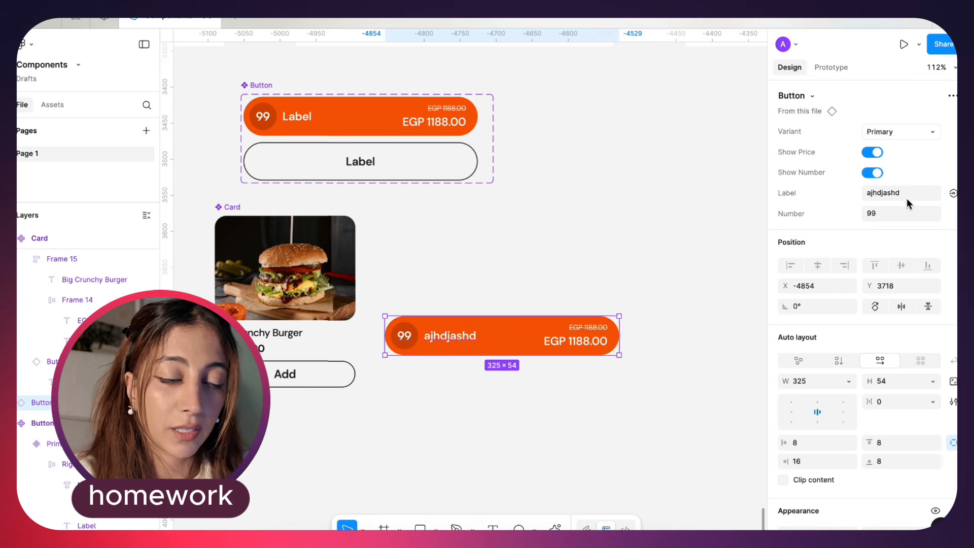
click(882, 213)
text(991)
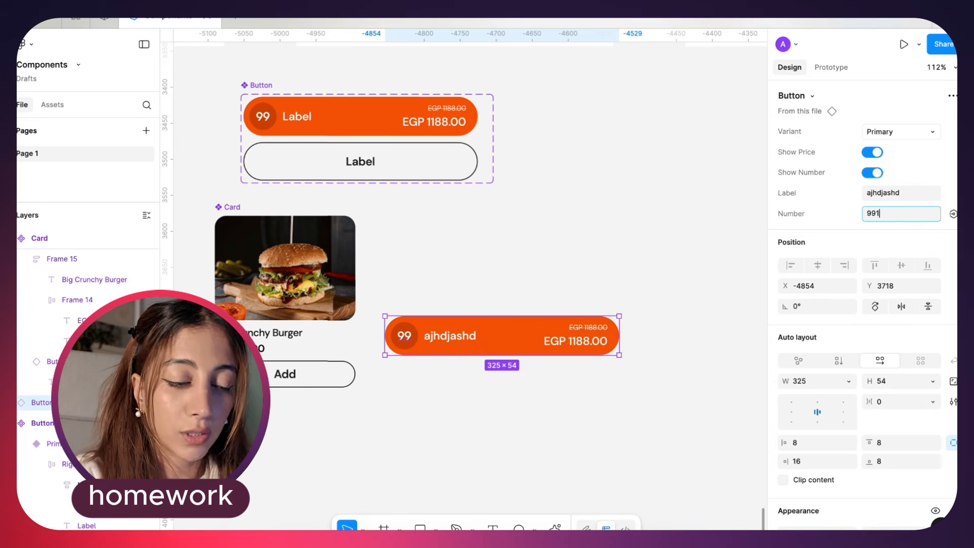
text(2)
key(Return)
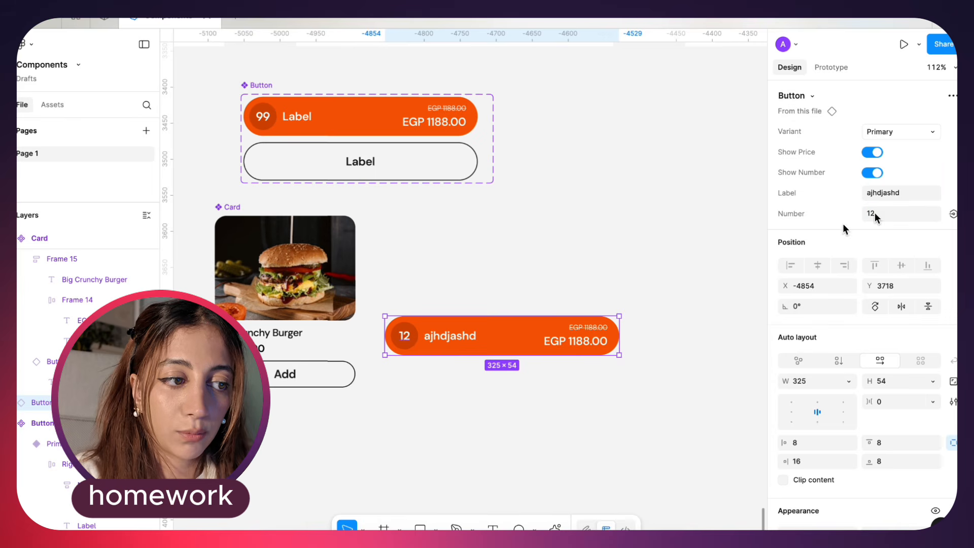
Create a text property named Price for the EGP 1188.00 bold price text in the main Button's Primary variant
double_click(595, 349)
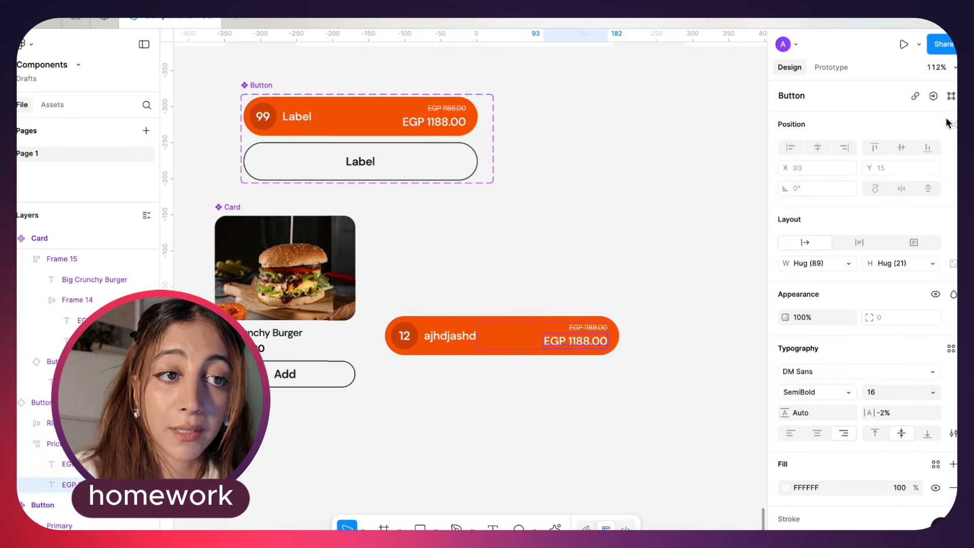
click(431, 125)
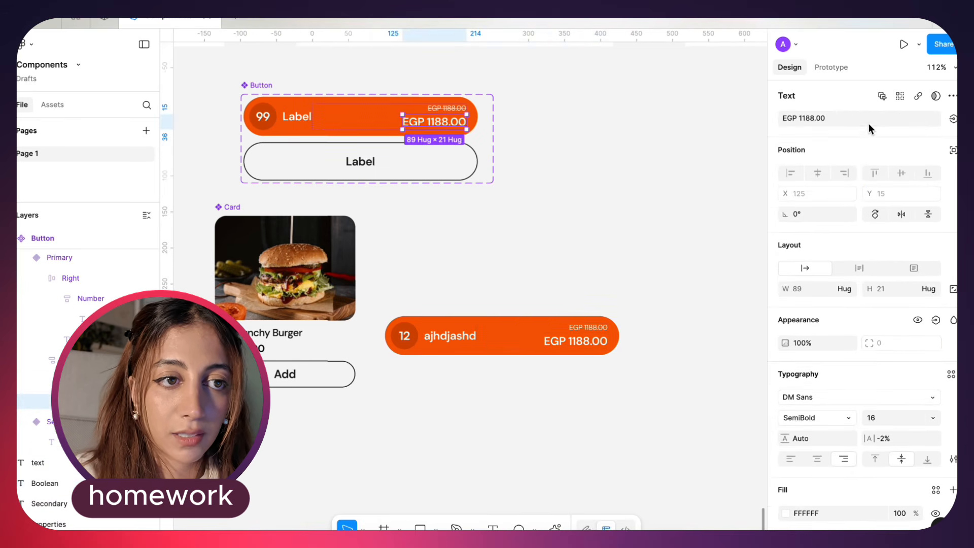
click(953, 120)
click(945, 165)
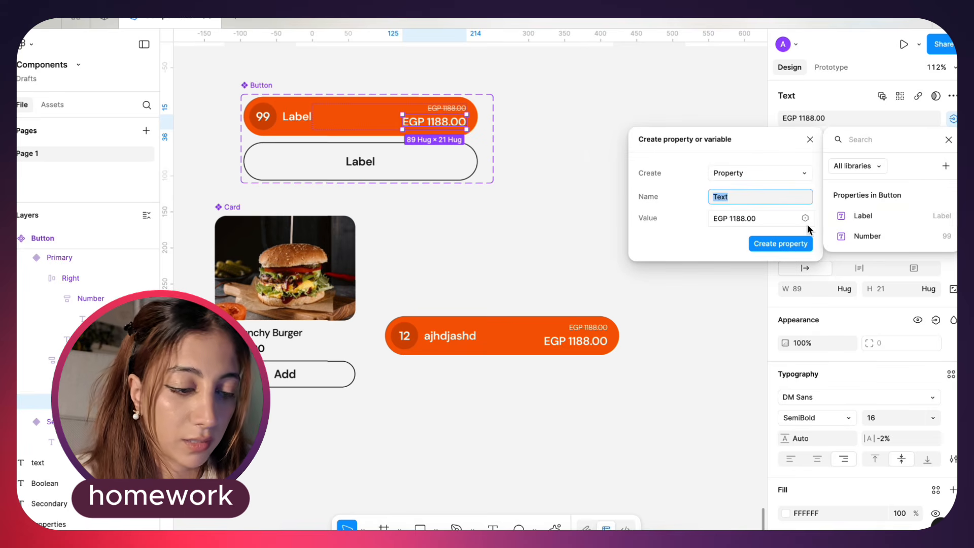
text(Price)
key(Return)
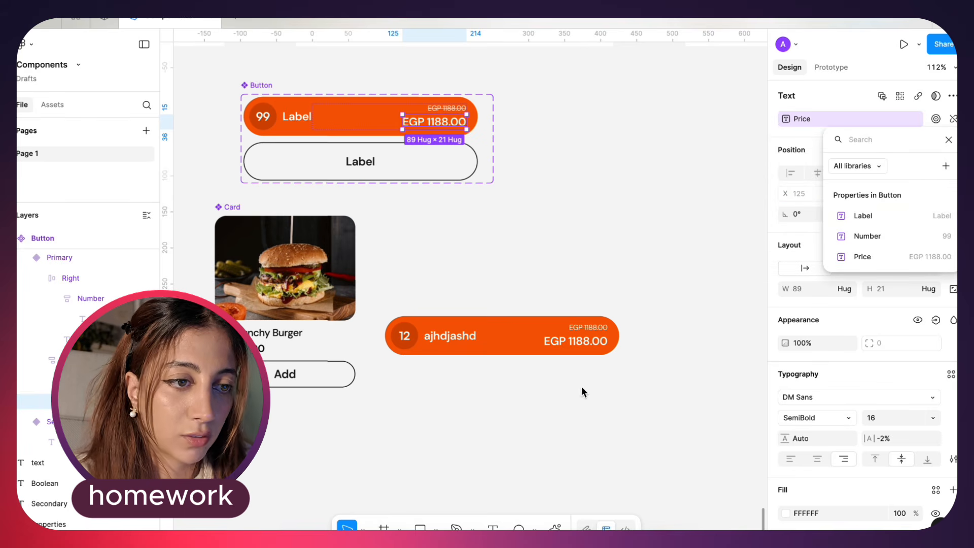
key(Escape)
Test the Button instance's Price property with EGP 12, and leave it set to EGP 1290
click(498, 343)
click(904, 234)
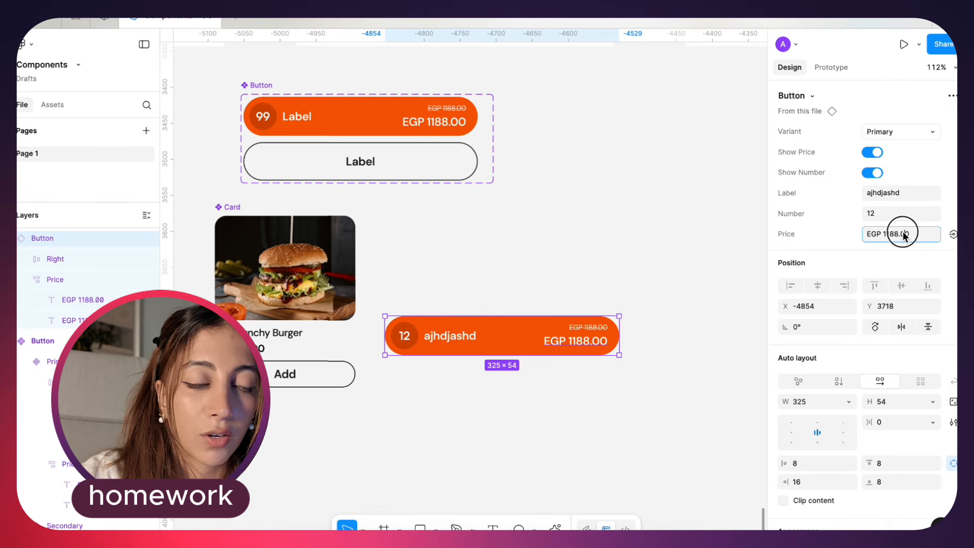
click(880, 234)
drag(883, 233, 916, 233)
text(12)
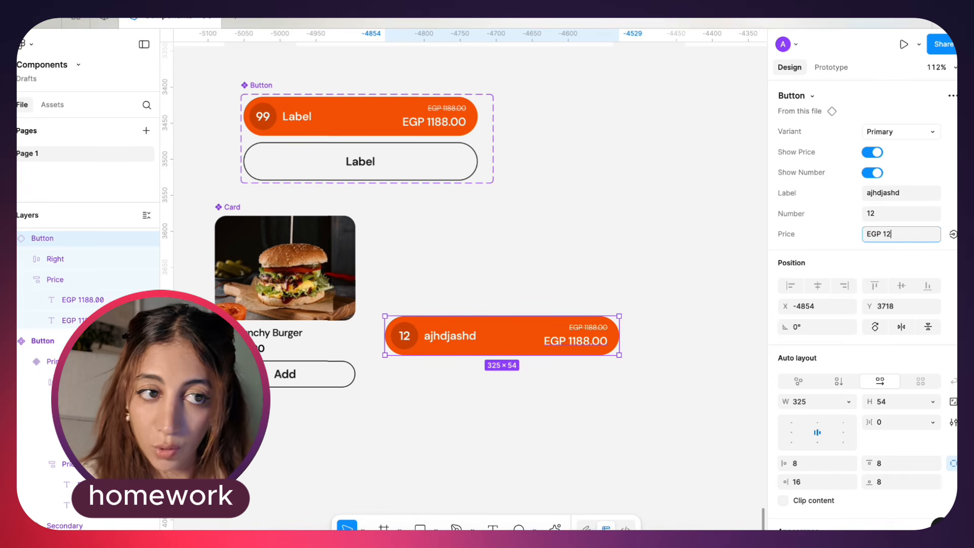
key(Return)
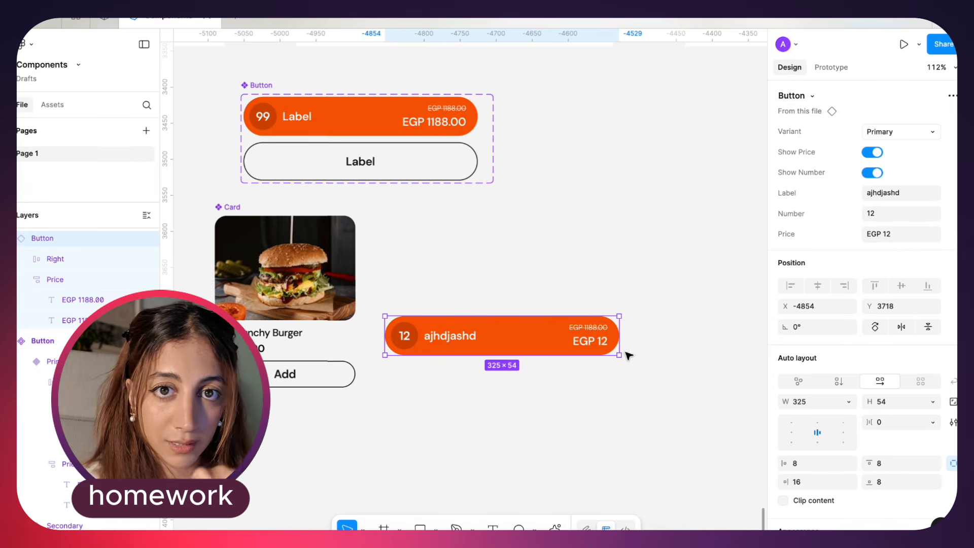
click(916, 238)
key(Right)
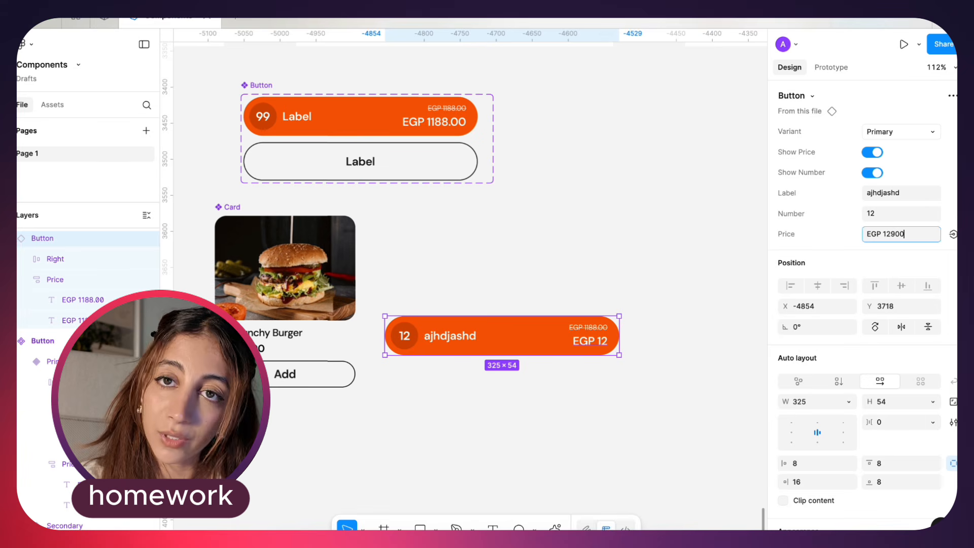
text(90)
key(Return)
click(862, 234)
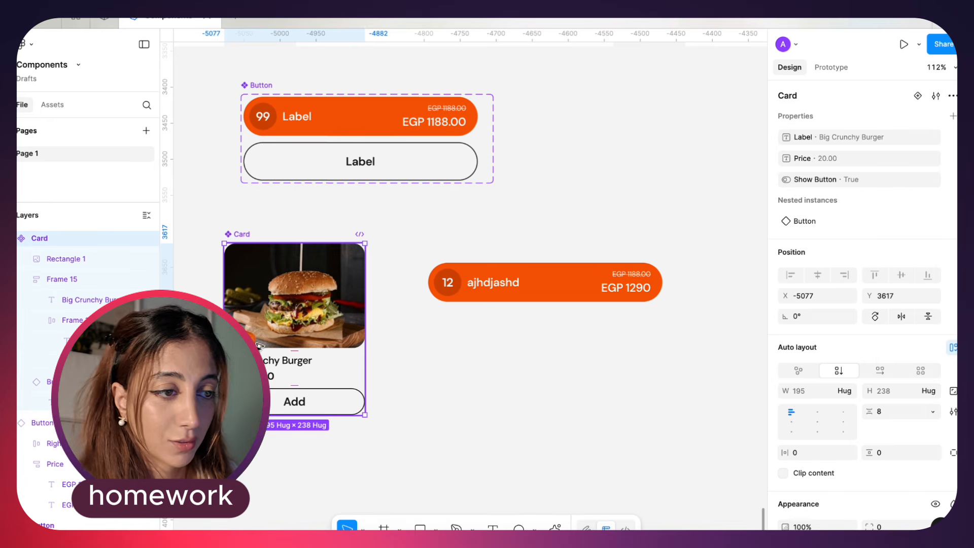
Place a Card instance at X -4768, Y 3719 and move the Button instance to X -4757, Y 3611
drag(258, 346, 481, 419)
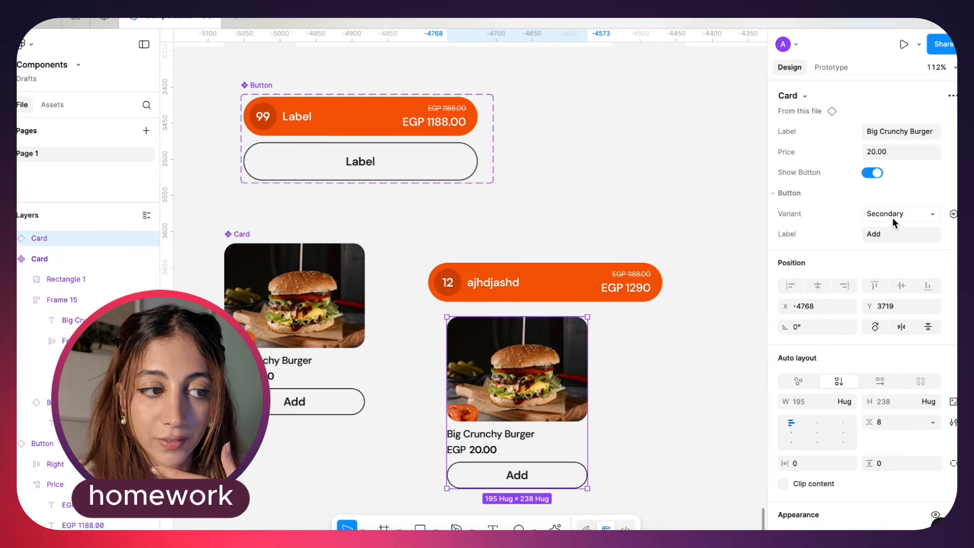
drag(576, 293, 602, 269)
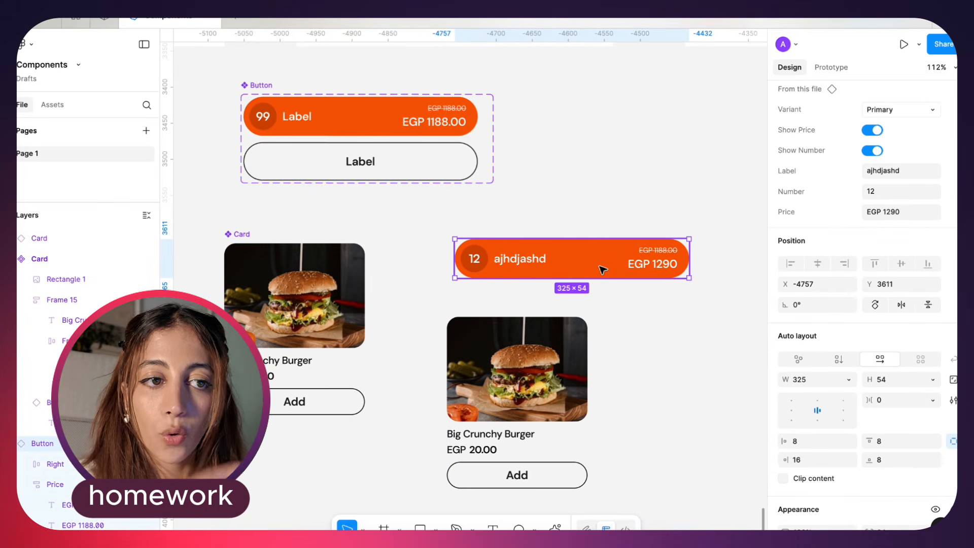
Switch the Card instance's nested Button to Primary, turn on Show Price and test the Show Number toggle
click(579, 336)
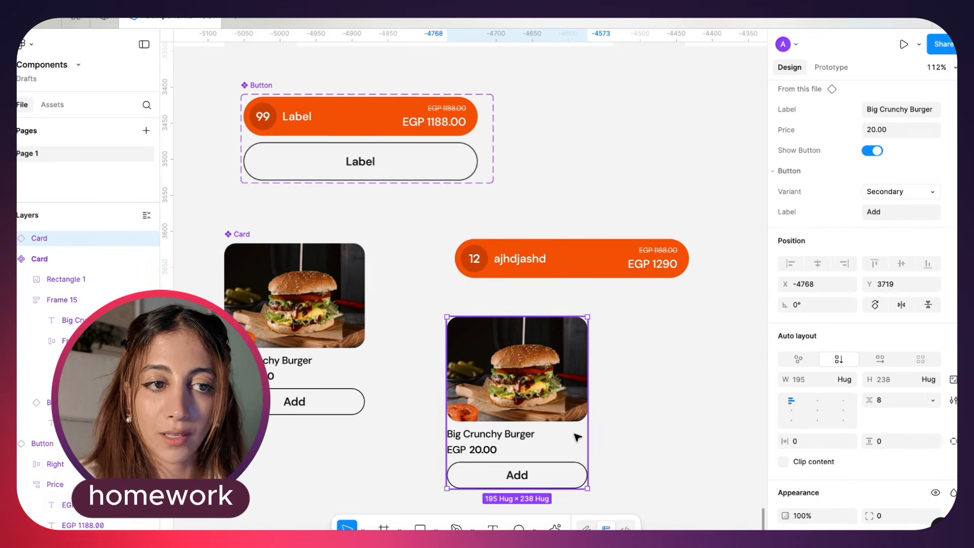
click(919, 194)
click(911, 177)
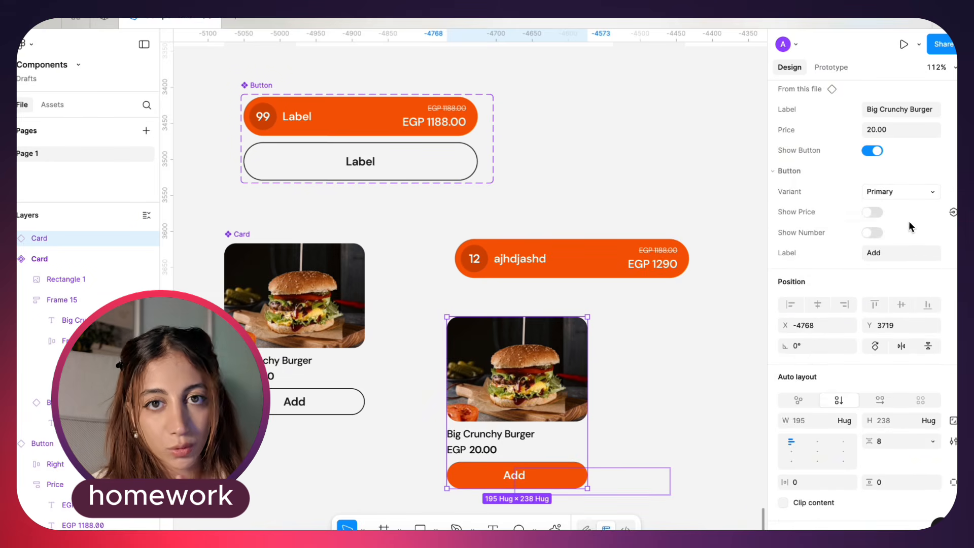
click(872, 212)
click(873, 233)
scroll(560, 417, down, 2)
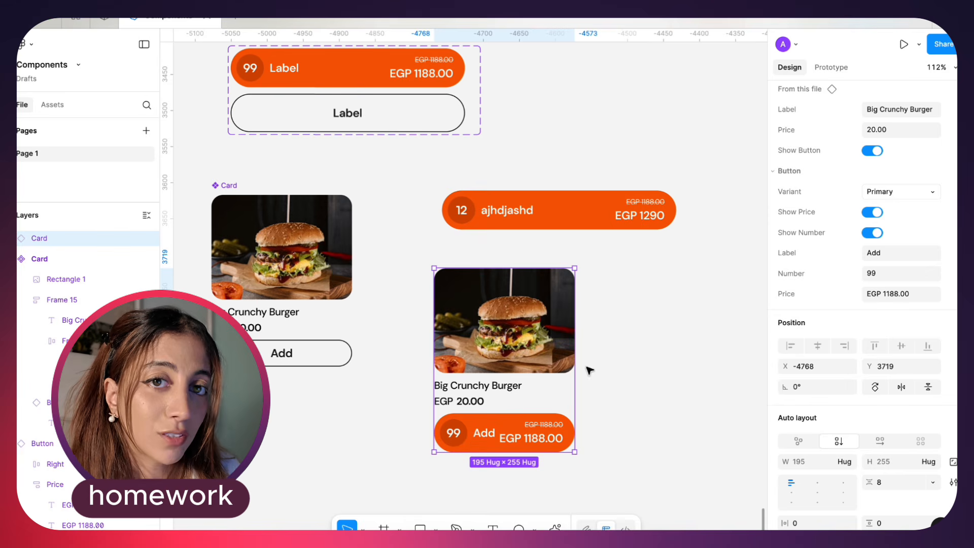
click(877, 233)
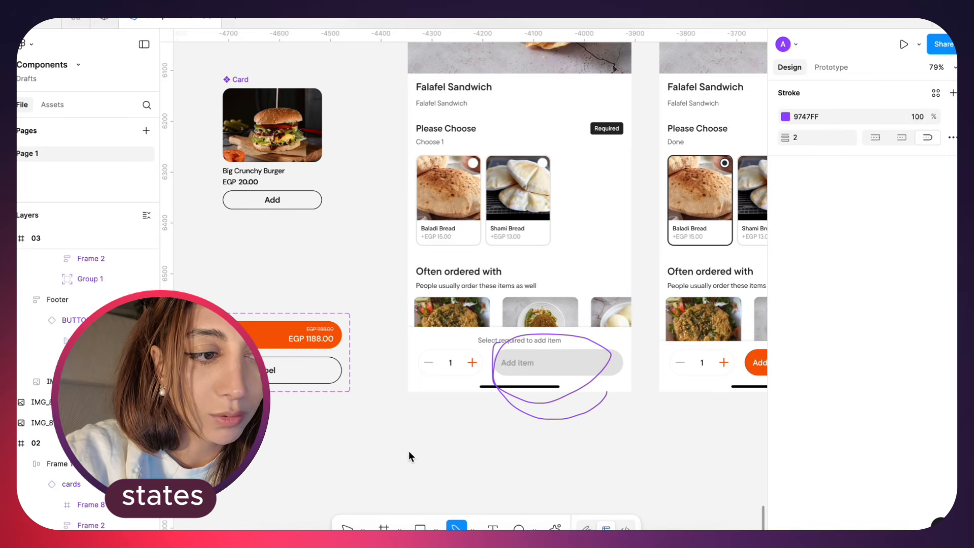
Add the text label "disabled" at X -3970, Y 6774 beneath the circled grey Add item button
scroll(569, 408, right, 2)
key(t)
click(496, 391)
text(dis)
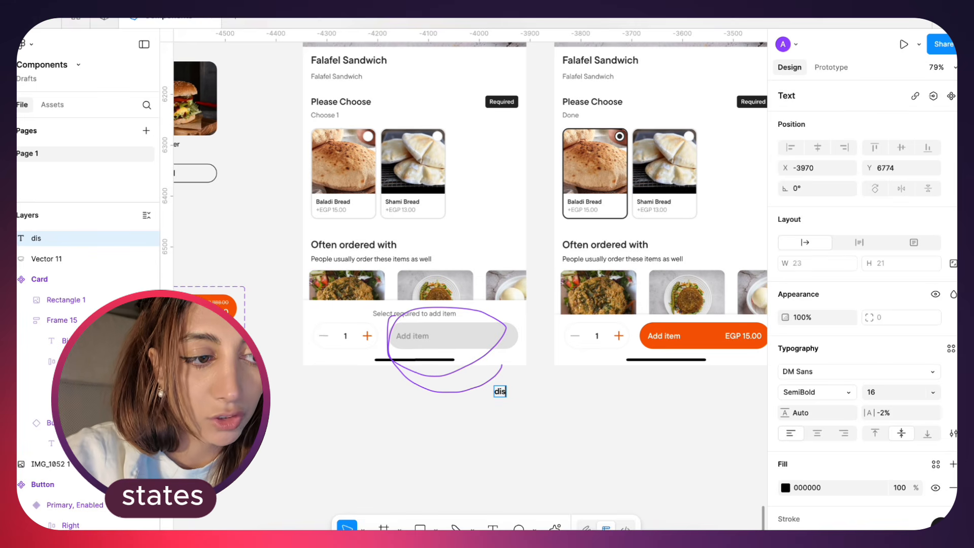
text(abled)
key(Escape)
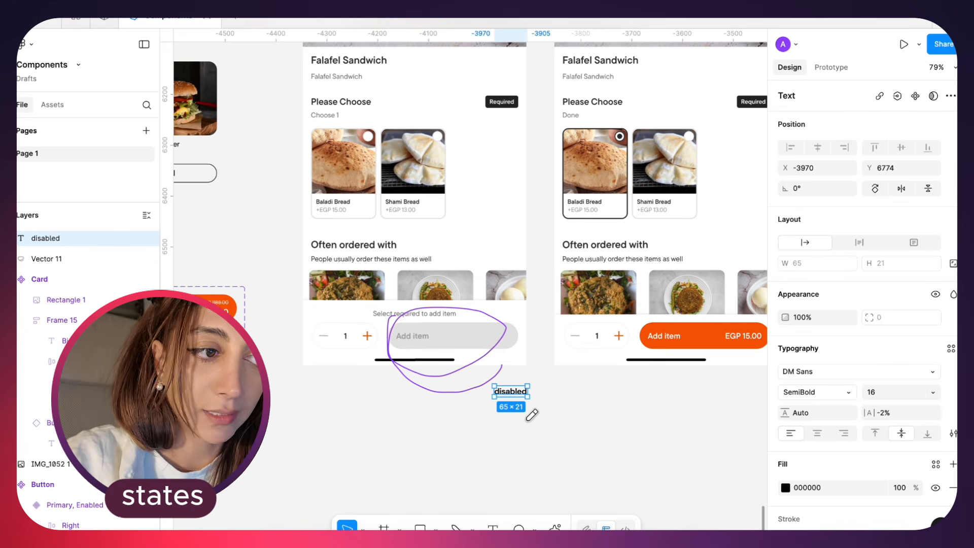
Circle the orange Add item button on the neighbouring screen with a freehand pencil stroke in 9747FF
key(shift+p)
scroll(503, 387, right, 4)
scroll(510, 387, down, 1)
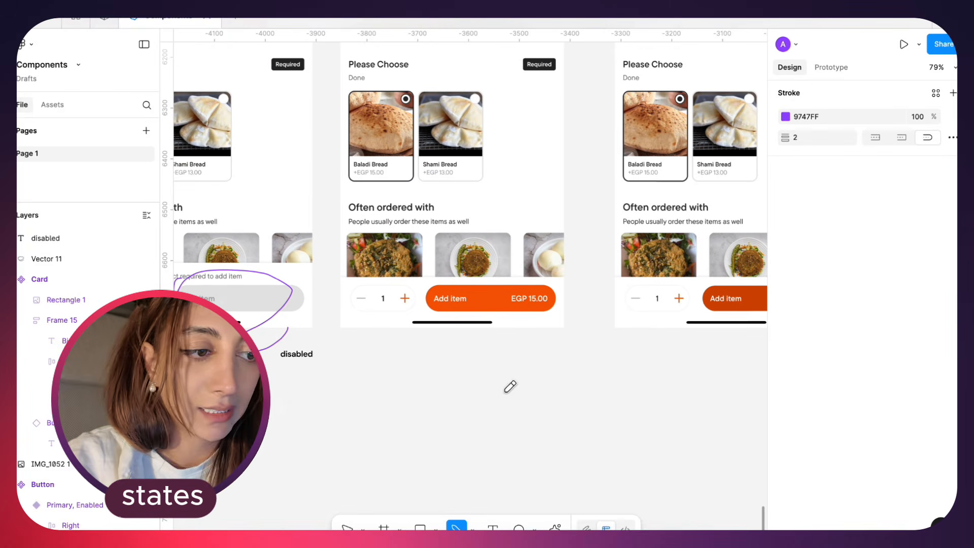
mouse_move(490, 317)
mouse_down()
mouse_move(558, 304)
mouse_move(422, 259)
mouse_move(517, 325)
mouse_up()
key(Escape)
Duplicate the "disabled" label to X -3515, Y 6774 beneath the orange Add item button and change its text to "enabled"
drag(318, 351, 548, 351)
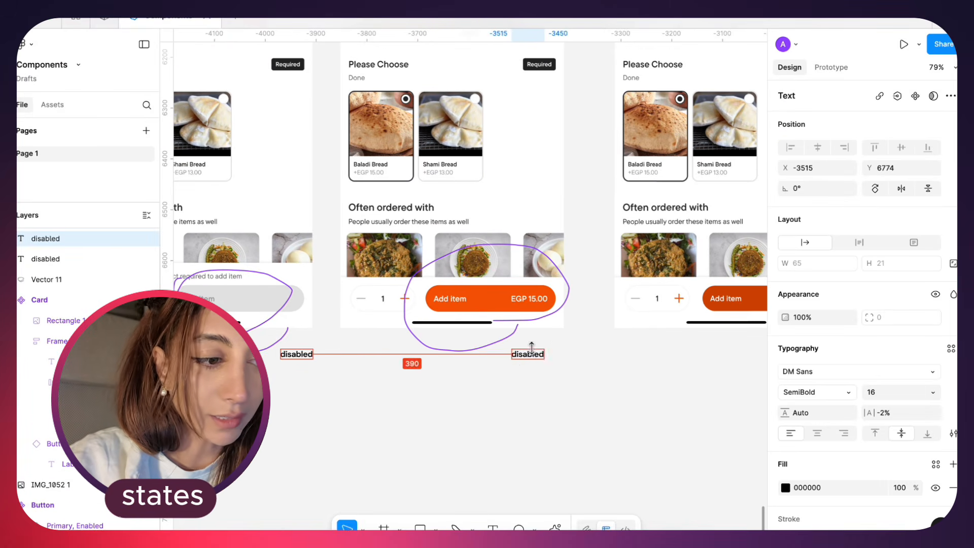
key(Return)
text(enabled)
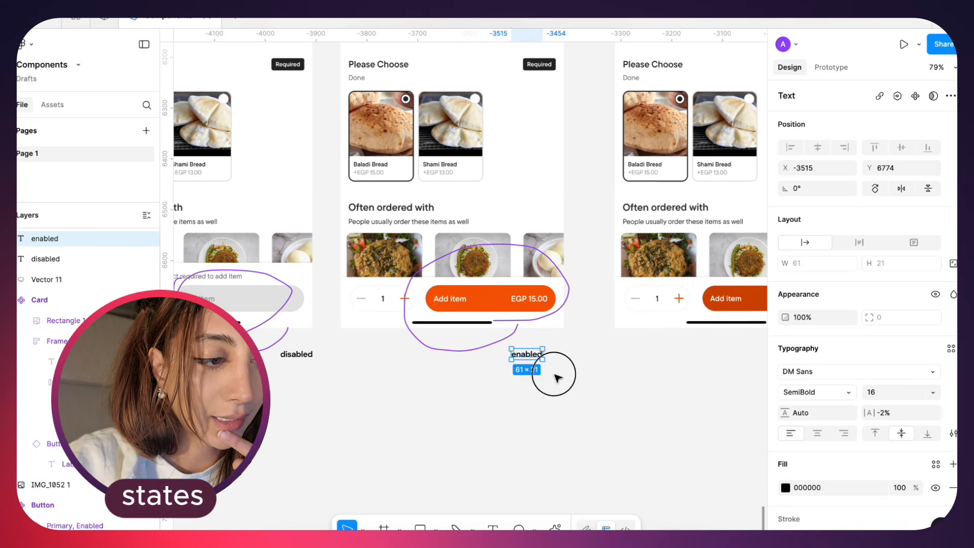
click(548, 376)
Examine the pressed state of the View cart button in the talabat phone app
key(shift+p)
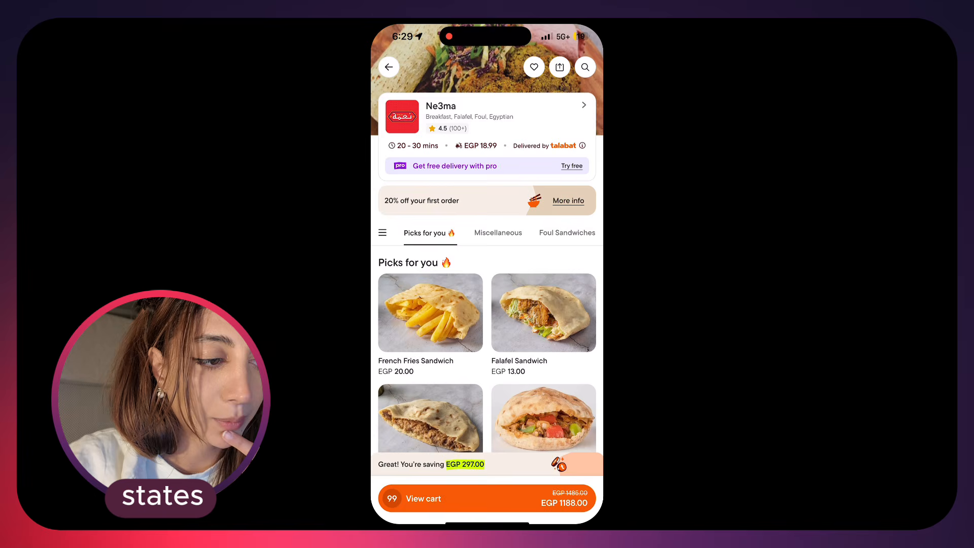
click(424, 498)
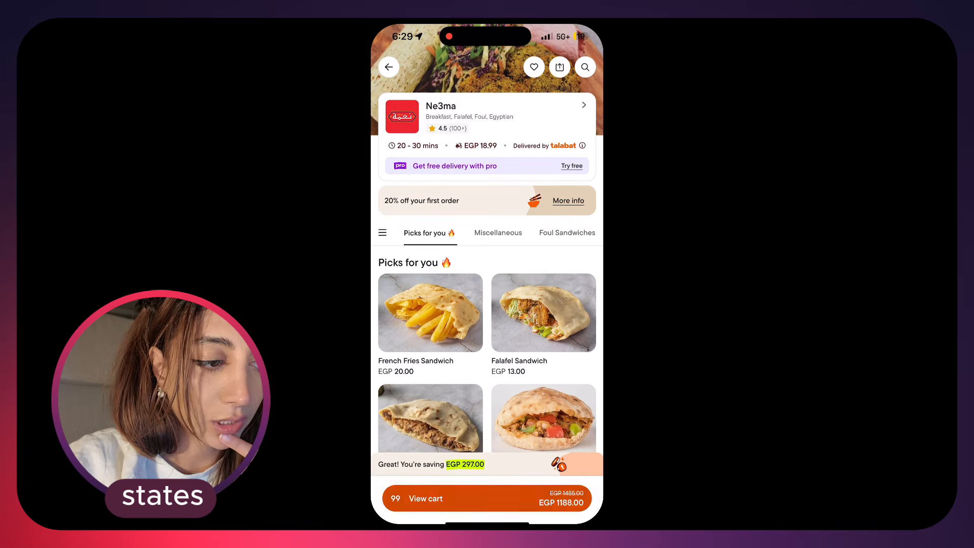
click(431, 499)
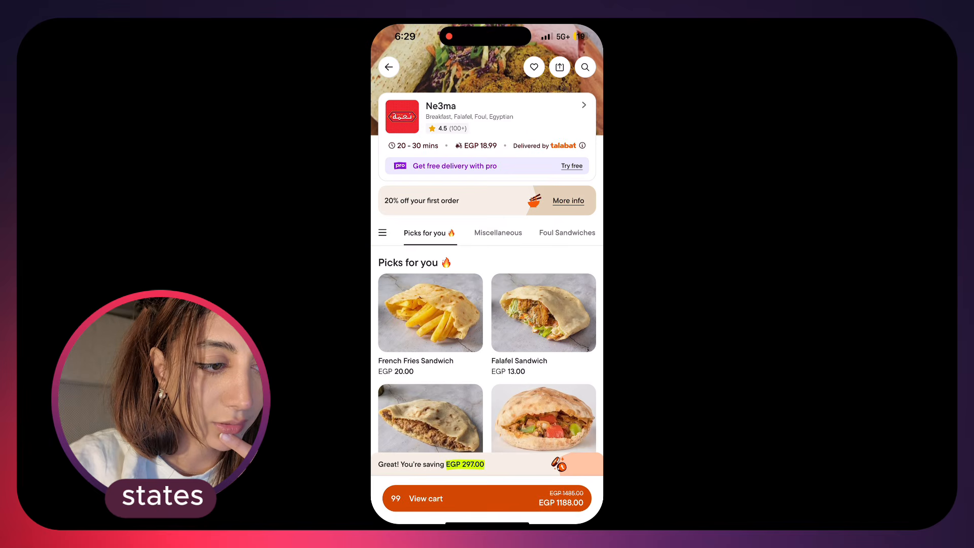
Open the cart in the phone app to inspect how the View cart button looks while pressed
click(426, 498)
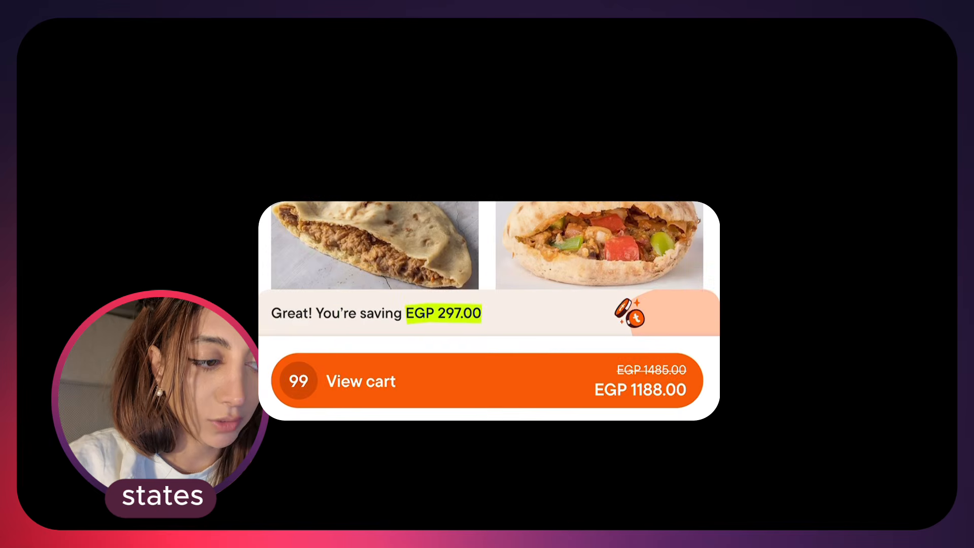
click(486, 381)
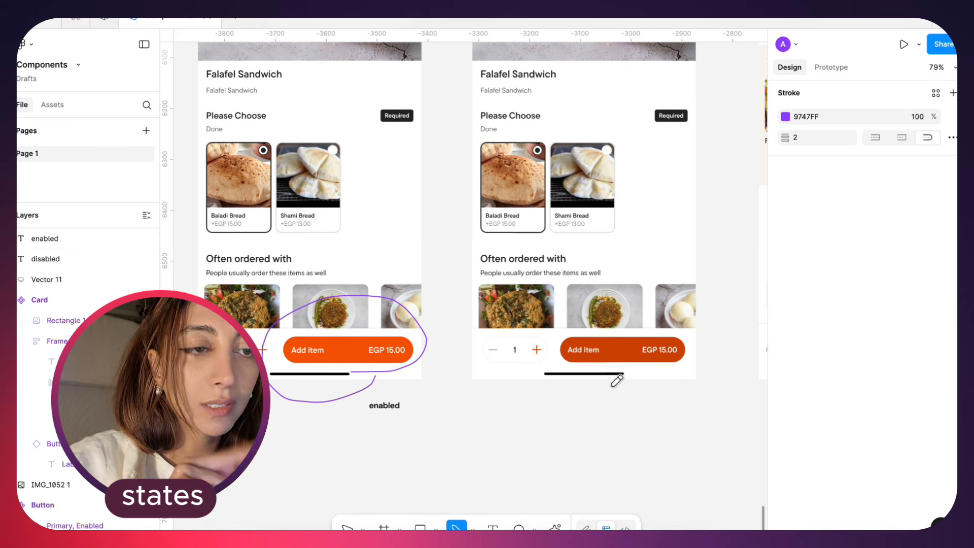
Circle the darker orange Add item button on the third Falafel Sandwich screen with a freehand pencil stroke
scroll(626, 366, right, 2)
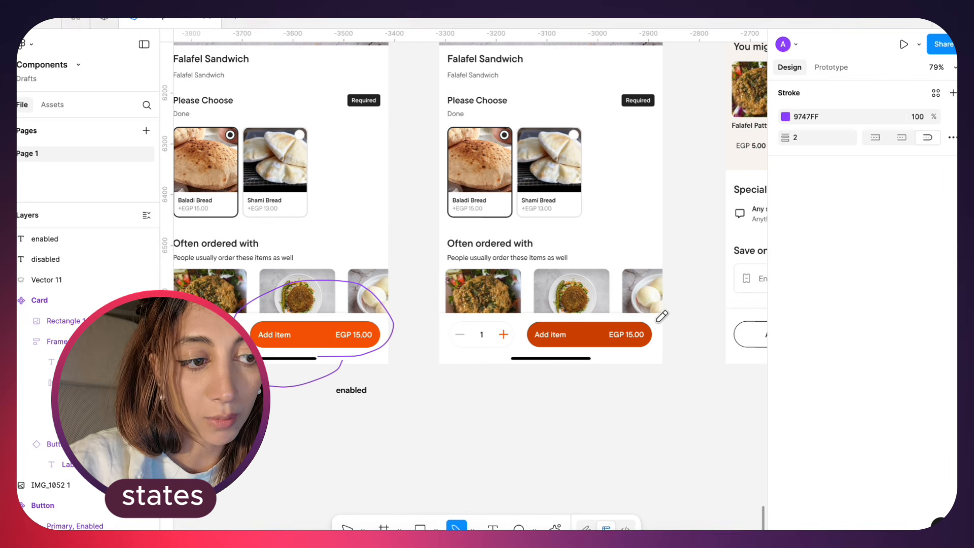
mouse_move(662, 316)
mouse_down()
mouse_move(546, 324)
mouse_move(521, 364)
mouse_move(636, 368)
mouse_move(607, 319)
mouse_up()
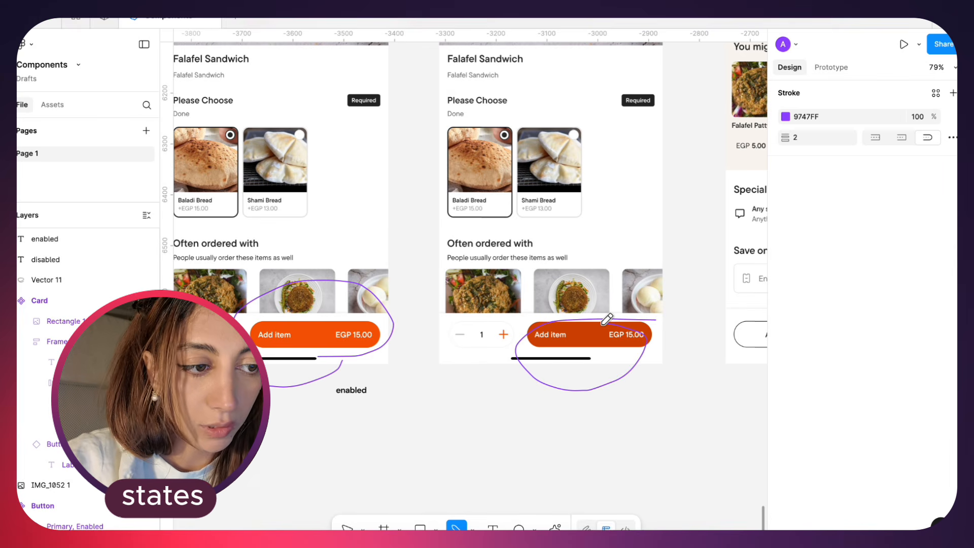
scroll(558, 355, up, 3)
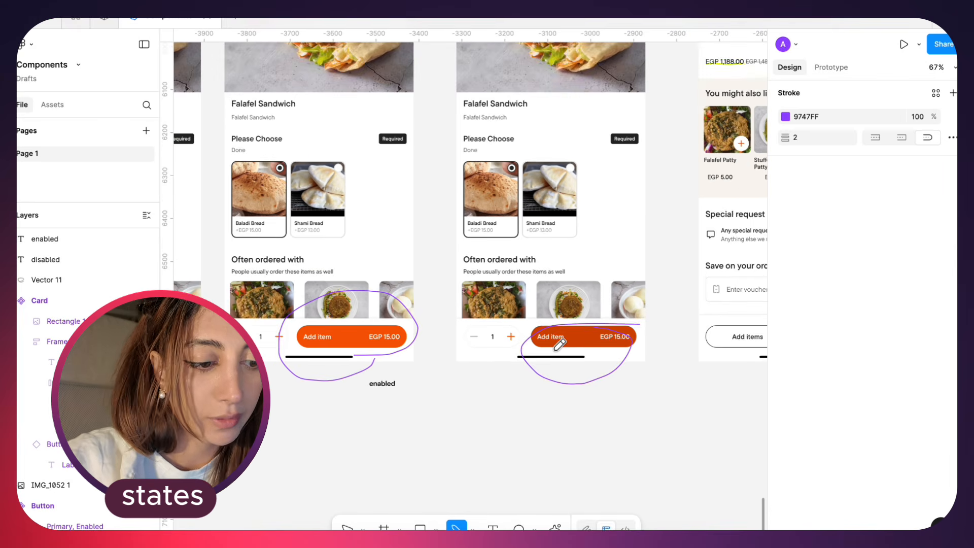
key(Escape)
click(557, 394)
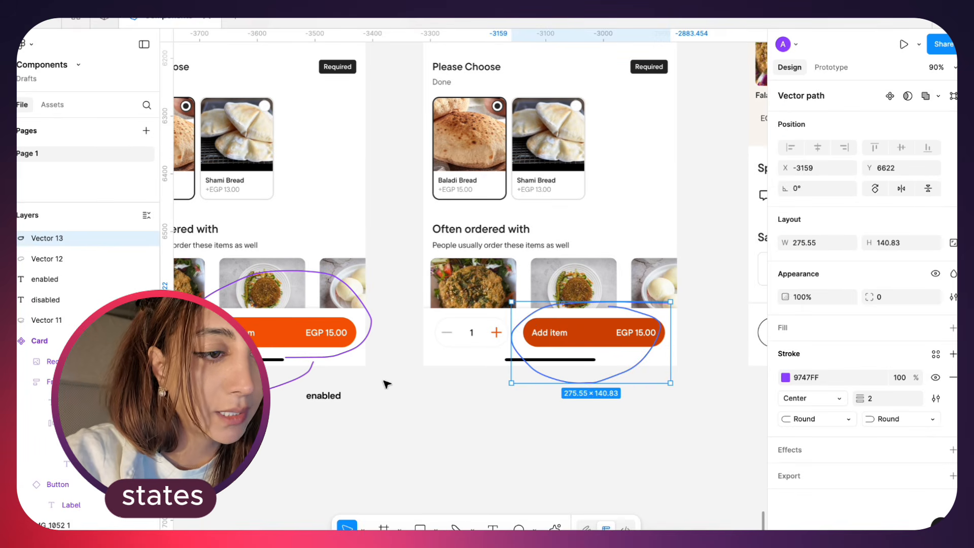
Duplicate the "enabled" label to X -2998, Y 6774 beneath the darker orange button and change its text to "Pressed"
alt+drag(323, 396, 624, 400)
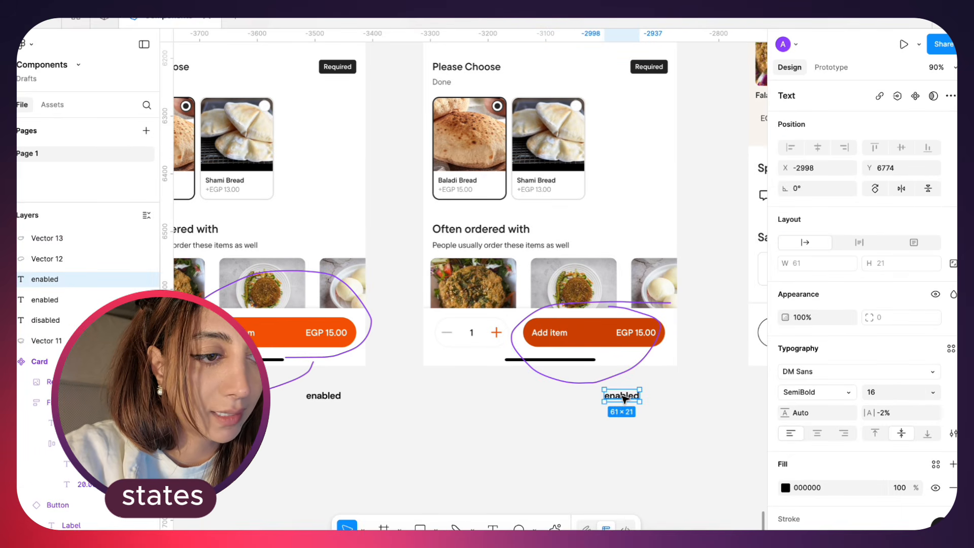
double_click(624, 400)
text(p)
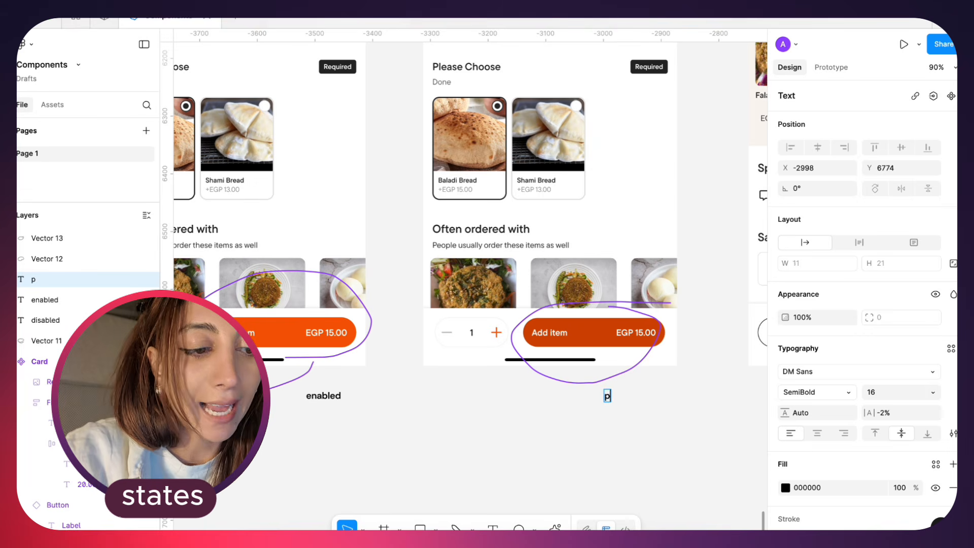
key(BackSpace)
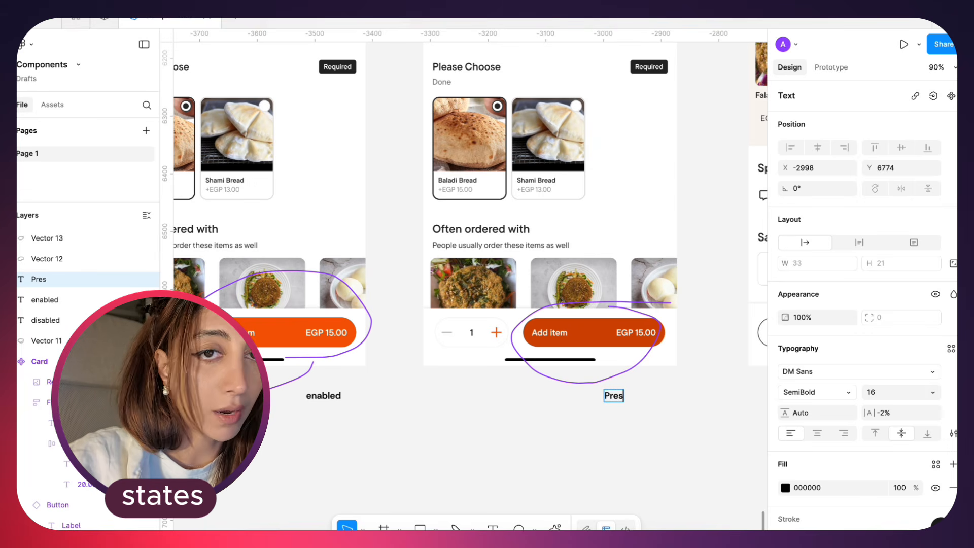
text(Pressed)
key(Escape)
key(super+backslash)
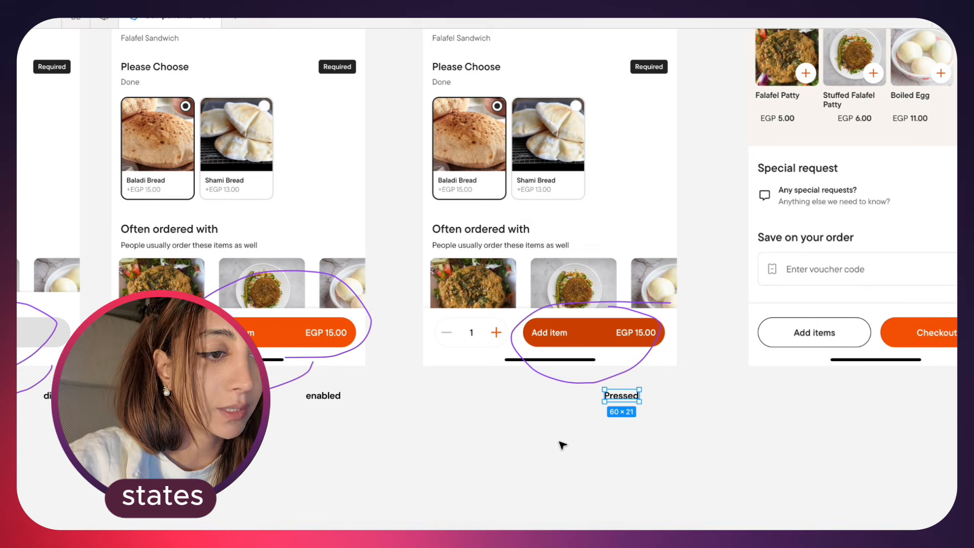
click(563, 446)
Compare the Button component with the labelled disabled, enabled and pressed Add item buttons and the cart screens' buttons
scroll(563, 445, left, 1)
scroll(562, 445, down, 1)
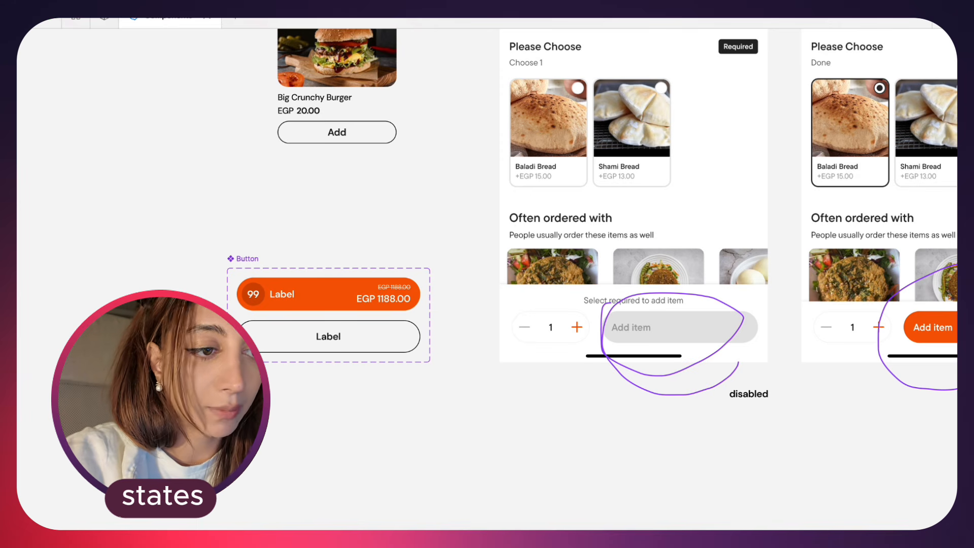
scroll(552, 376, right, 4)
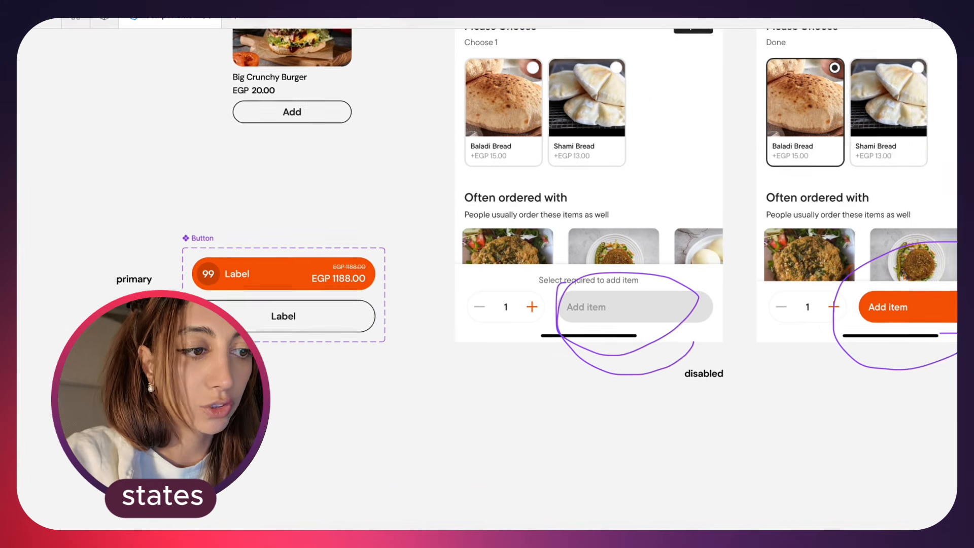
scroll(552, 376, down, 4)
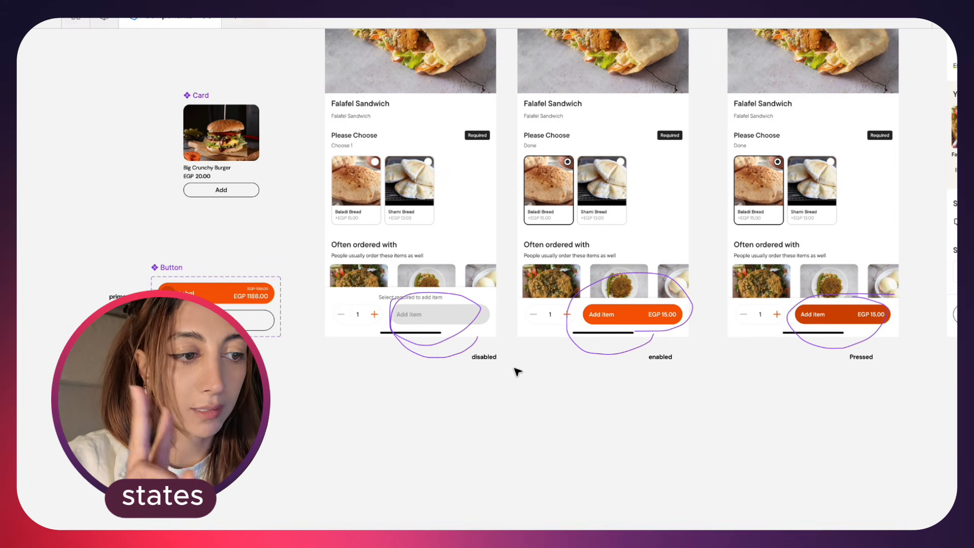
scroll(518, 372, right, 4)
scroll(517, 372, down, 1)
scroll(531, 361, right, 4)
scroll(531, 361, up, 3)
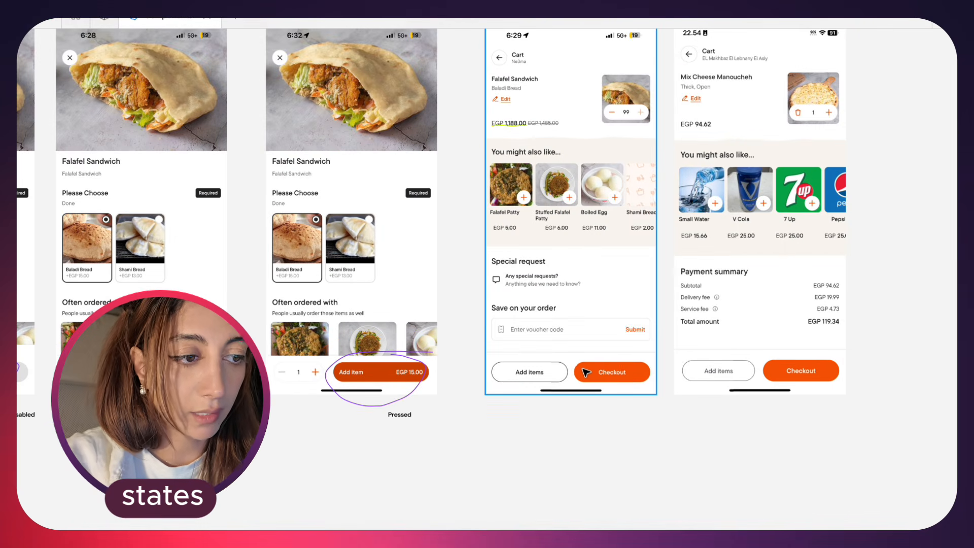
Circle the outlined Add items button on the Falafel Sandwich cart screen with a freehand pencil stroke
scroll(586, 372, right, 4)
scroll(586, 372, up, 1)
click(464, 385)
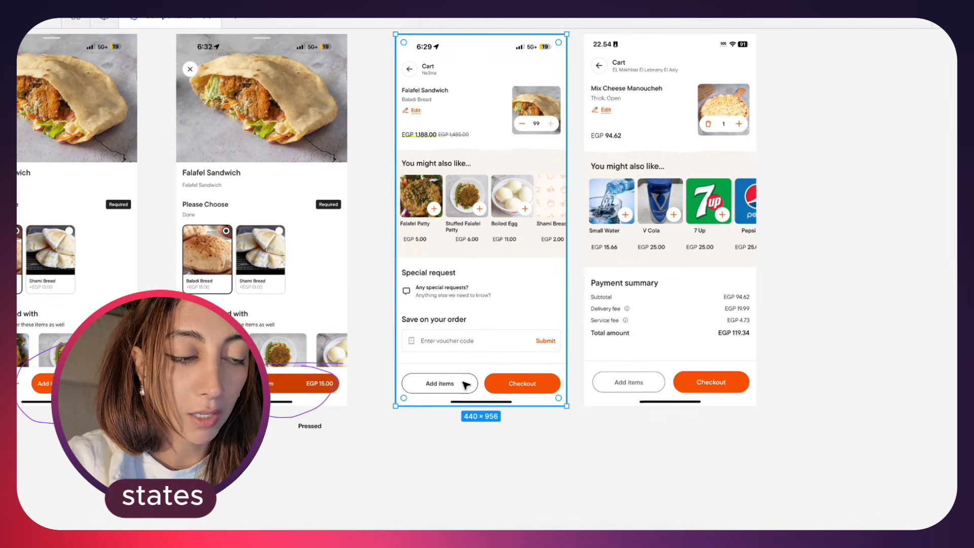
scroll(464, 385, up, 5)
key(shift+p)
mouse_move(413, 333)
mouse_down()
mouse_move(290, 337)
mouse_move(260, 378)
mouse_move(410, 365)
mouse_move(390, 331)
mouse_up()
scroll(571, 347, up, 2)
Circle the greyed Add items button on the Mix Cheese Manoucheh cart screen with a freehand pencil stroke
scroll(571, 348, right, 4)
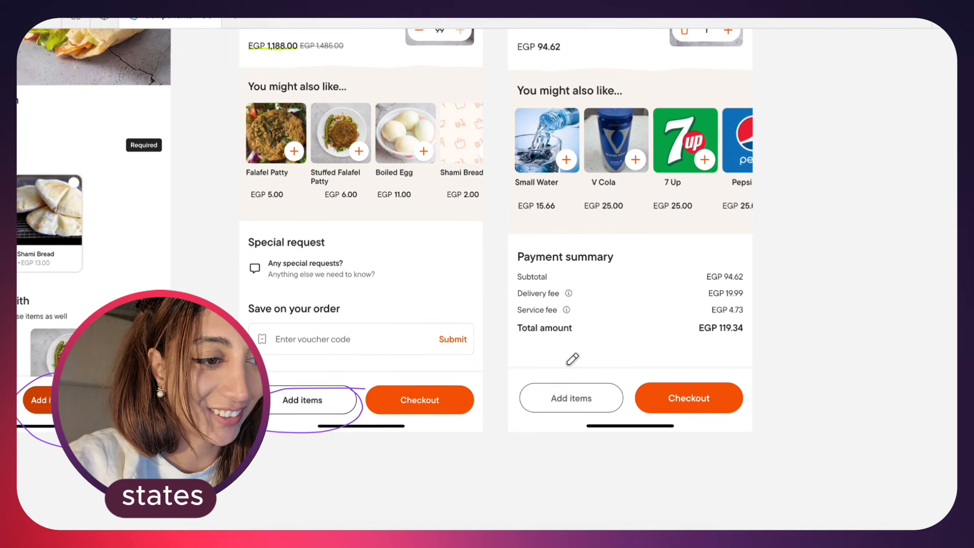
scroll(572, 354, down, 3)
mouse_move(584, 379)
mouse_down()
mouse_move(517, 431)
mouse_move(600, 370)
mouse_move(580, 369)
mouse_up()
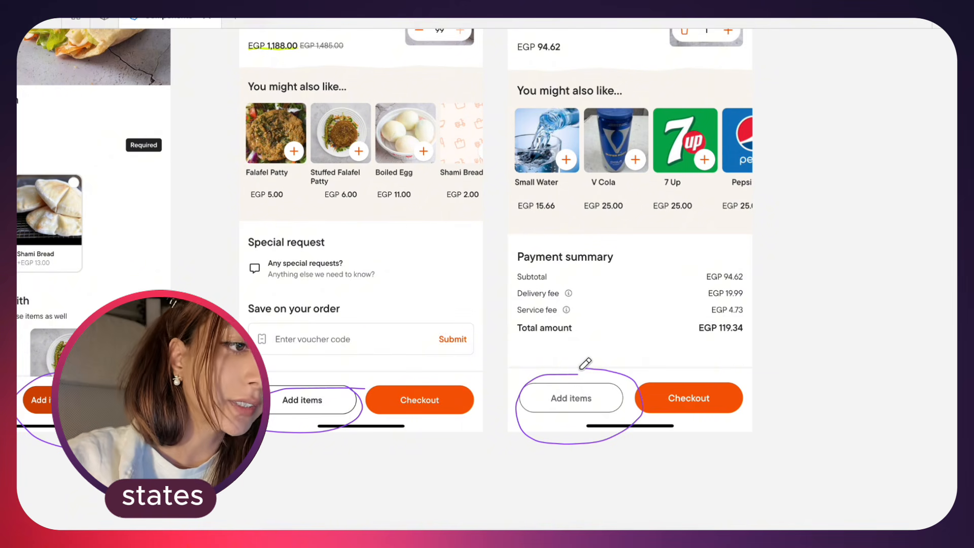
Review the circled Add items buttons alongside the Button component and its disabled, enabled and pressed examples
scroll(529, 399, down, 2)
scroll(530, 404, down, 2)
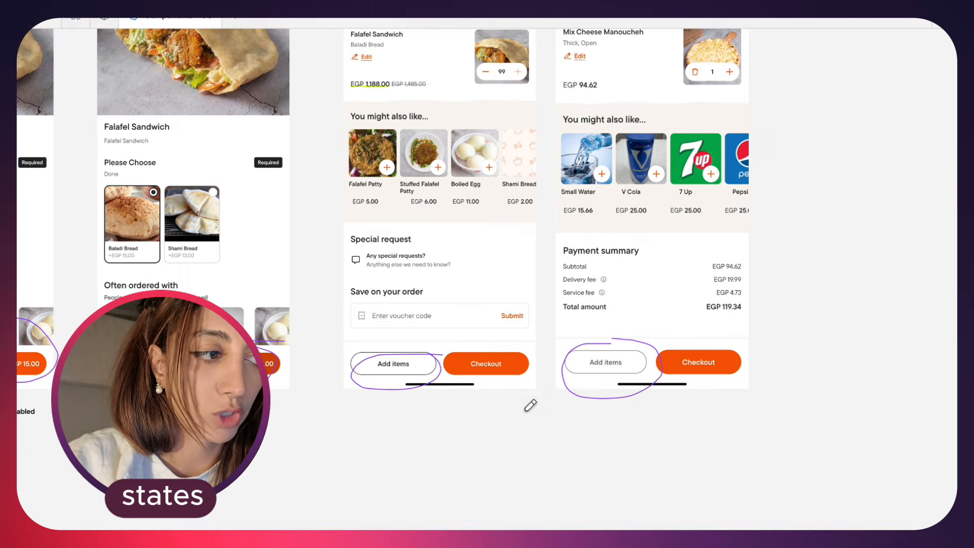
scroll(479, 424, down, 2)
scroll(479, 424, left, 4)
scroll(479, 425, down, 1)
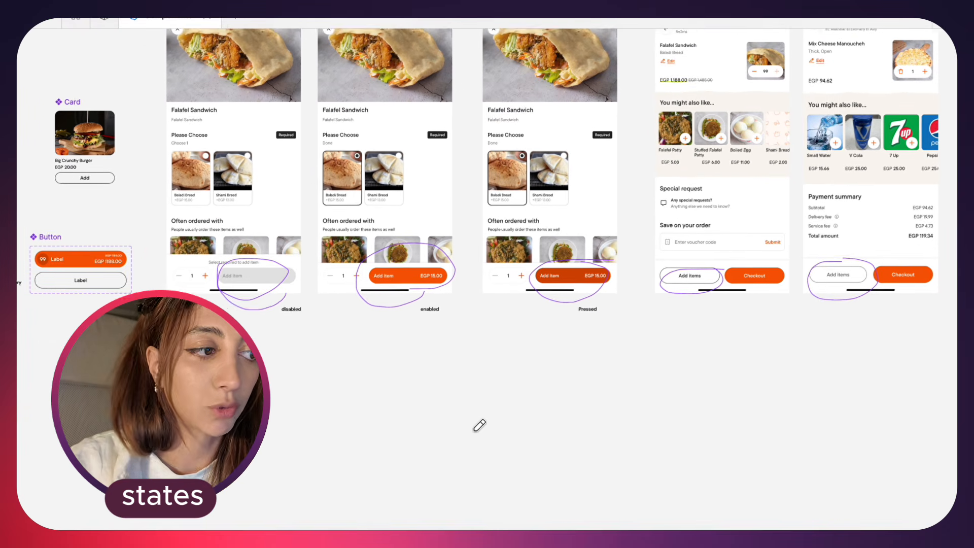
scroll(480, 426, left, 4)
scroll(251, 241, right, 3)
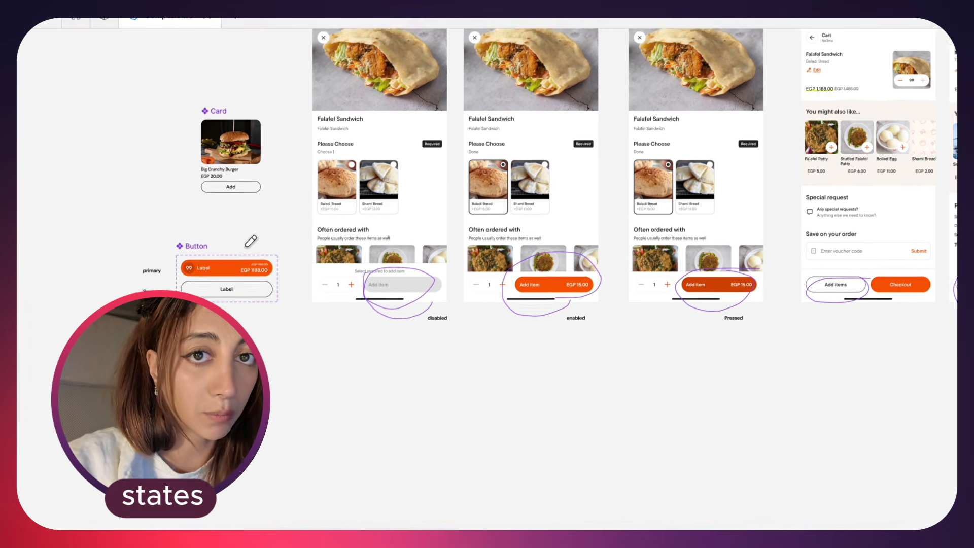
scroll(399, 315, right, 3)
scroll(399, 316, up, 5)
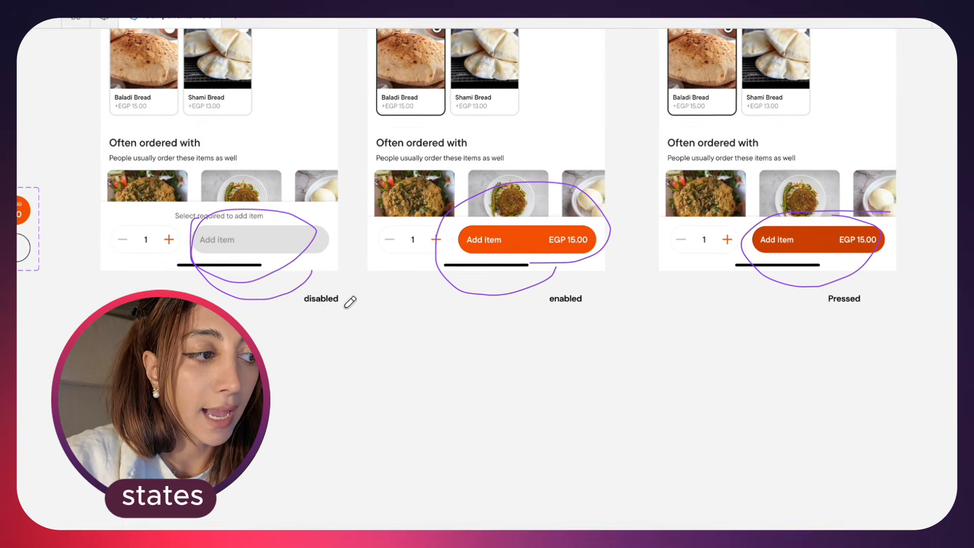
Move the Button component set with its row labels below the disabled screen to X -4324, Y 6909, widened to 1326
scroll(348, 302, up, 1)
scroll(348, 302, right, 2)
mouse_move(248, 334)
mouse_down()
mouse_move(778, 352)
mouse_move(790, 343)
mouse_move(406, 341)
mouse_move(272, 355)
mouse_up()
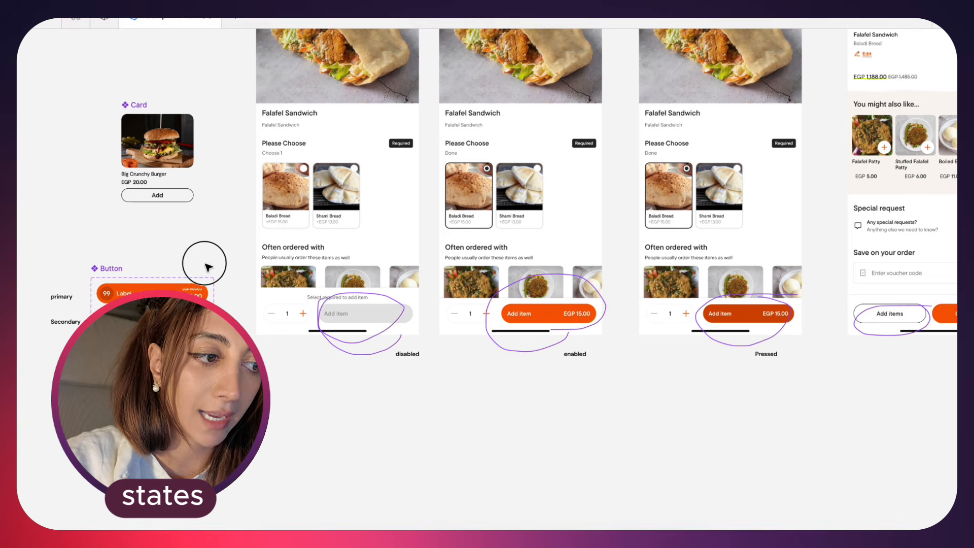
drag(206, 266, 31, 386)
drag(102, 276, 274, 394)
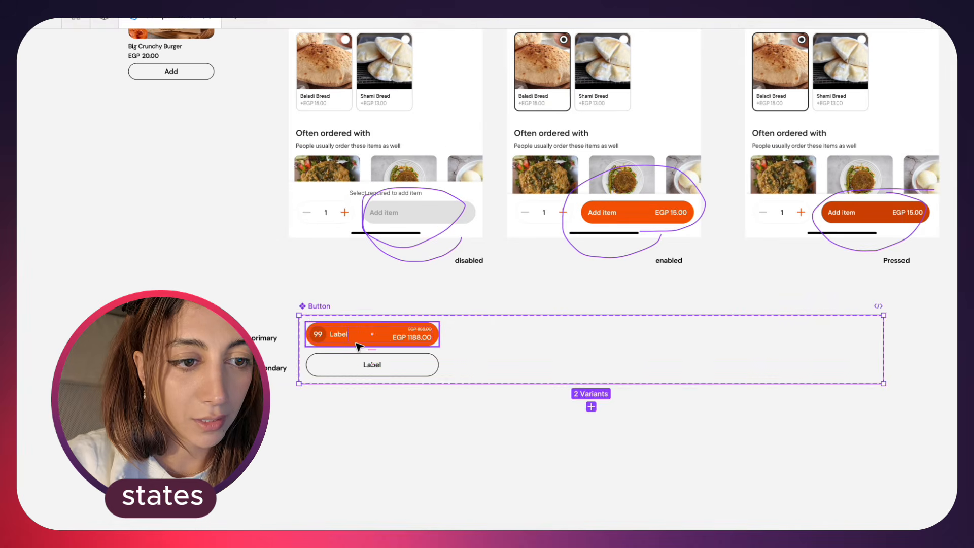
click(359, 346)
scroll(355, 344, up, 3)
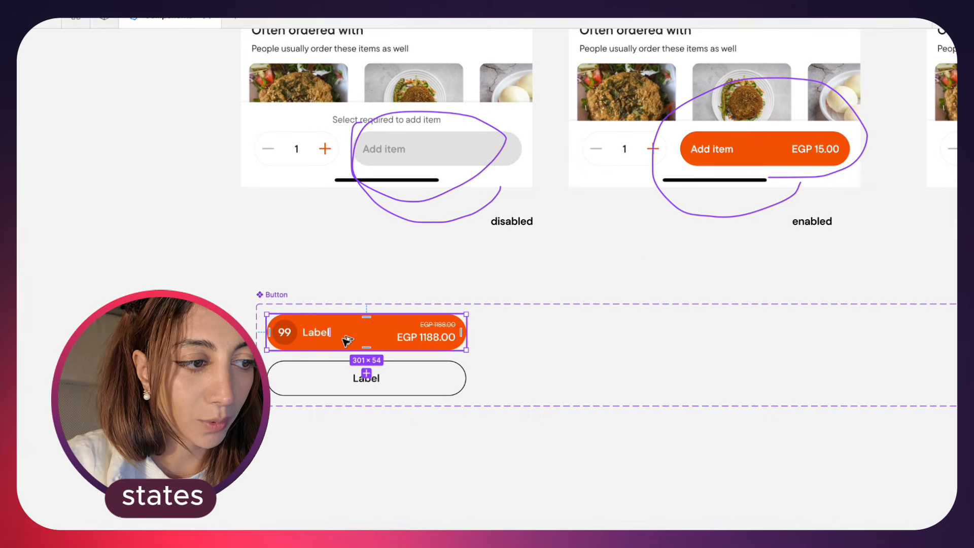
drag(350, 340, 574, 338)
key(ctrl+backslash)
scroll(535, 333, down, 5)
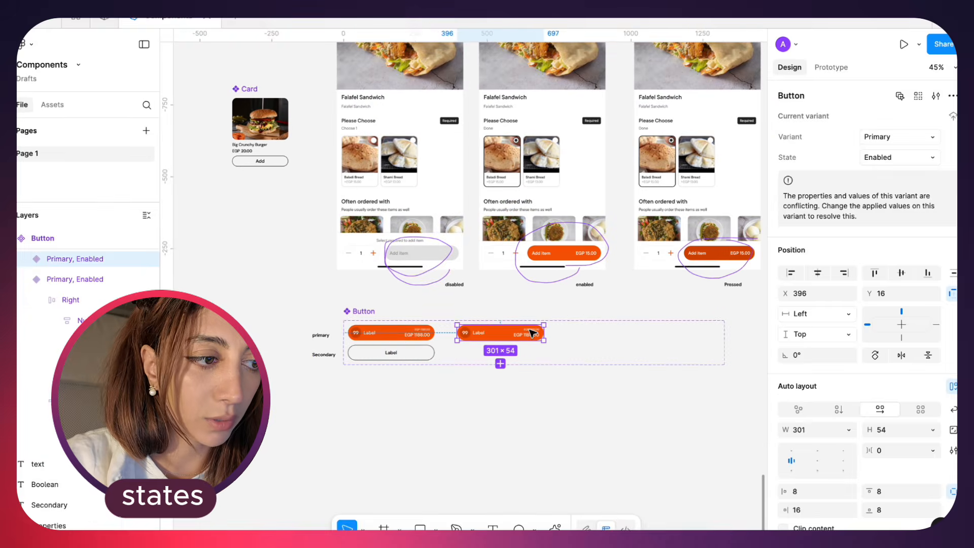
click(533, 333)
key(ctrl+z)
key(ctrl+z)
scroll(532, 333, up, 3)
scroll(533, 334, down, 3)
click(333, 325)
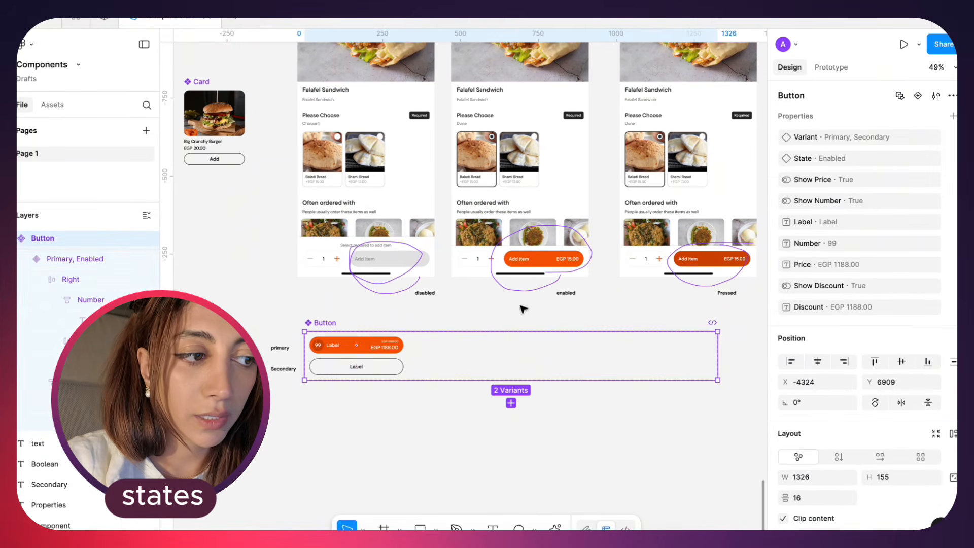
click(918, 96)
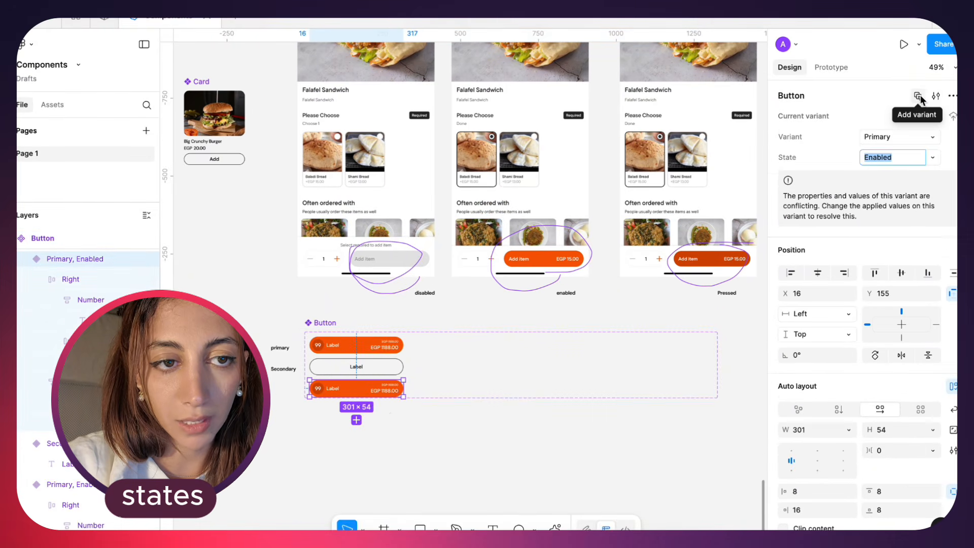
scroll(402, 384, up, 1)
scroll(402, 384, down, 1)
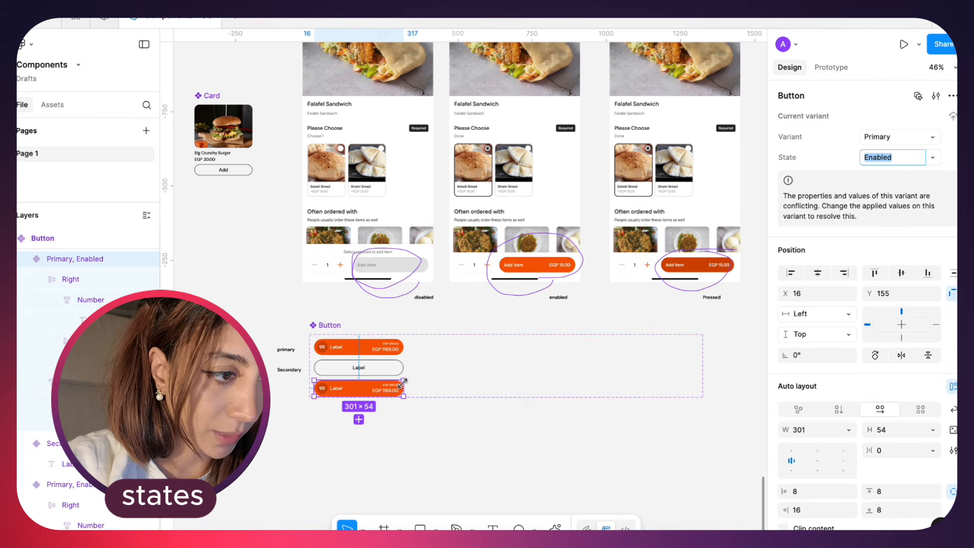
key(ctrl+z)
key(ctrl+z)
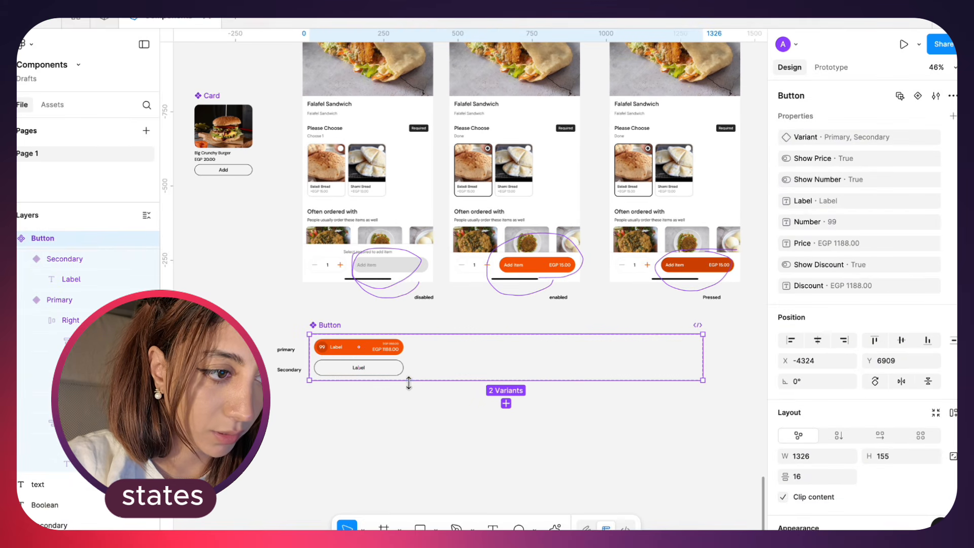
Duplicate the primary button inside the Button component set to X 362, Y 16, beside the original
scroll(372, 345, up, 3)
scroll(373, 345, up, 1)
drag(288, 335, 471, 337)
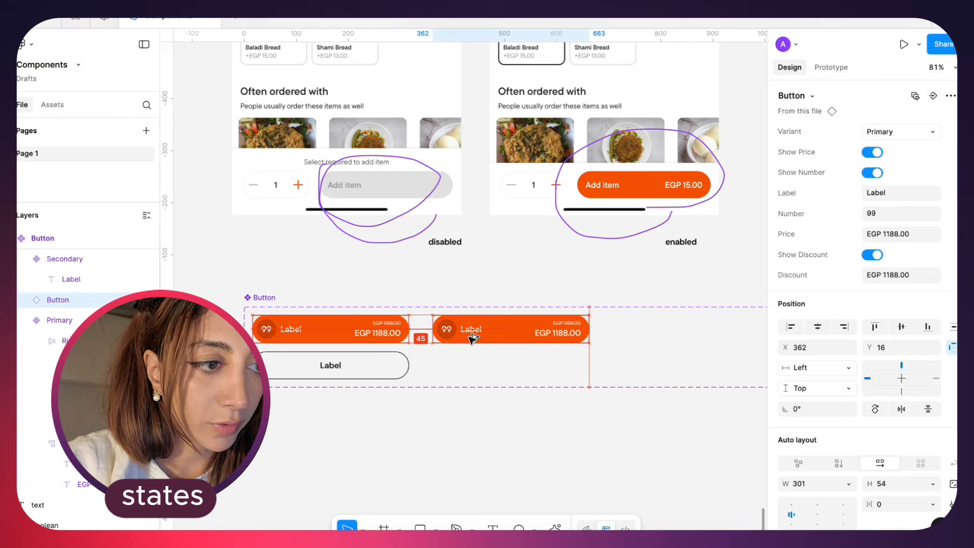
Move the "enabled" label from beneath the orange Add item button to above the component set's first button column
scroll(470, 336, right, 1)
scroll(471, 336, down, 1)
click(451, 272)
drag(404, 213, 413, 188)
key(ctrl+z)
drag(641, 215, 295, 266)
Move the "disabled" label from beneath the grey Add item button to above the duplicated primary button
scroll(296, 267, left, 1)
scroll(296, 267, left, 4)
click(477, 248)
scroll(476, 248, right, 1)
drag(464, 213, 521, 268)
scroll(520, 317, down, 1)
Set the duplicated button's Variant property to Primary in place of Variant3
click(521, 315)
click(921, 137)
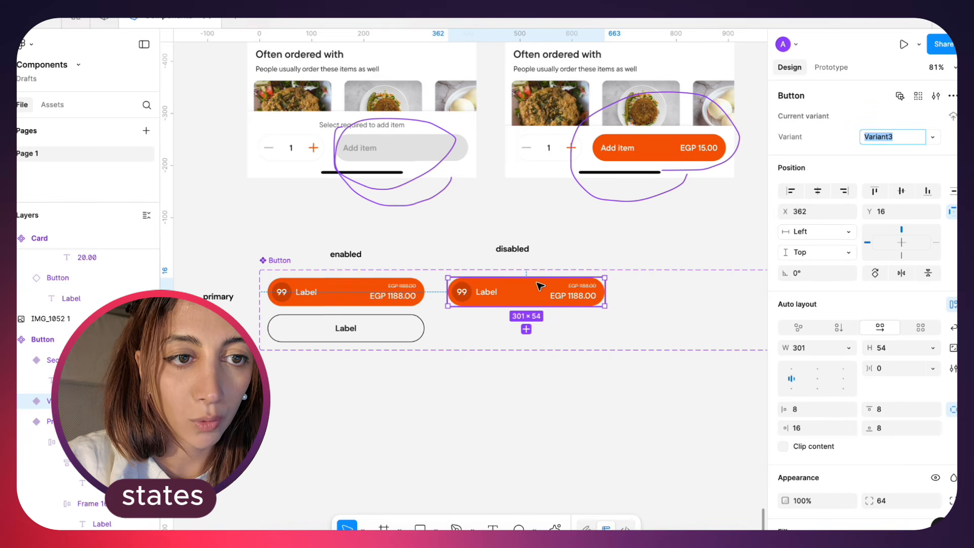
click(932, 138)
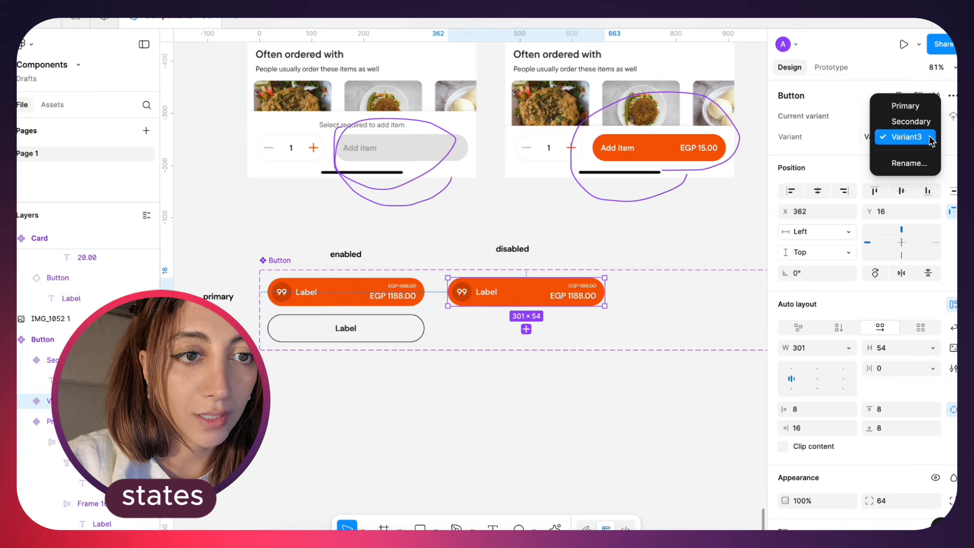
click(923, 108)
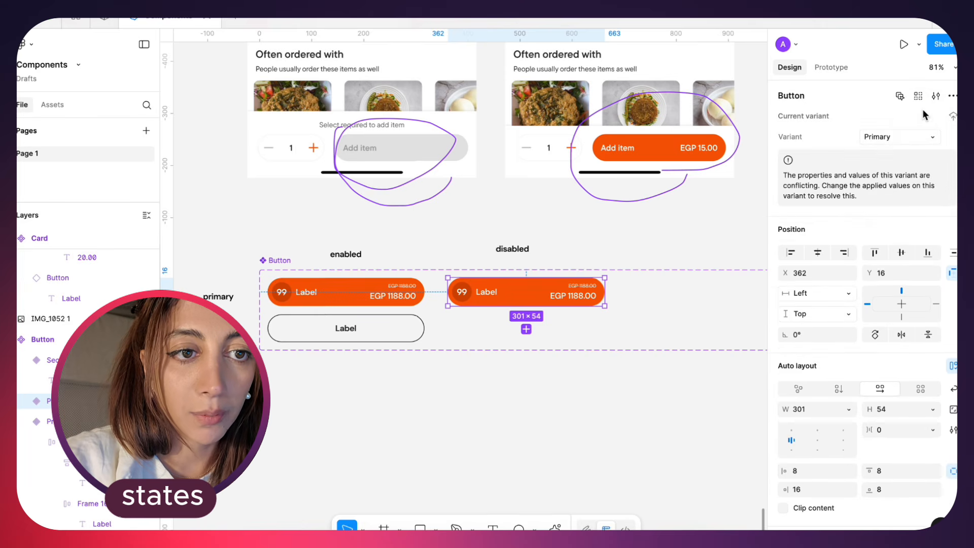
click(932, 138)
click(932, 138)
click(932, 138)
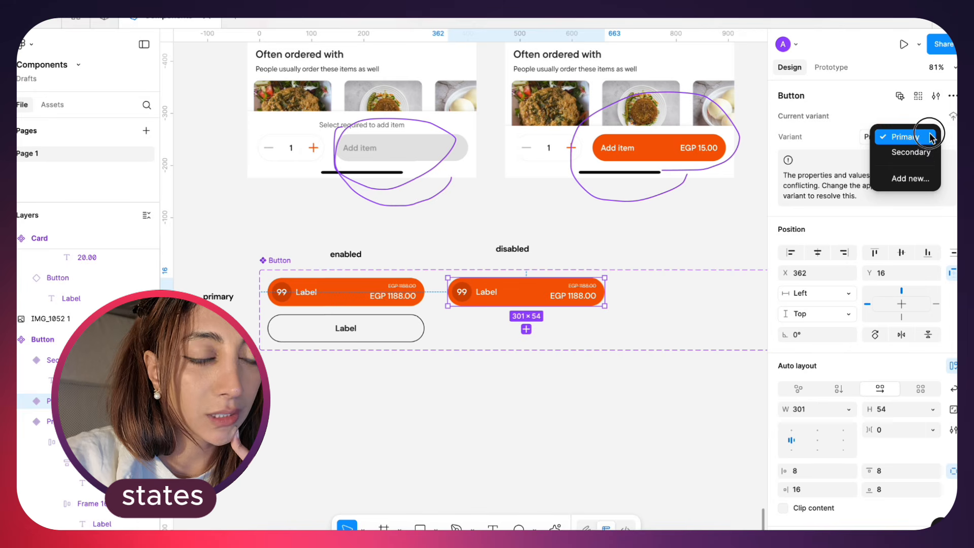
click(931, 136)
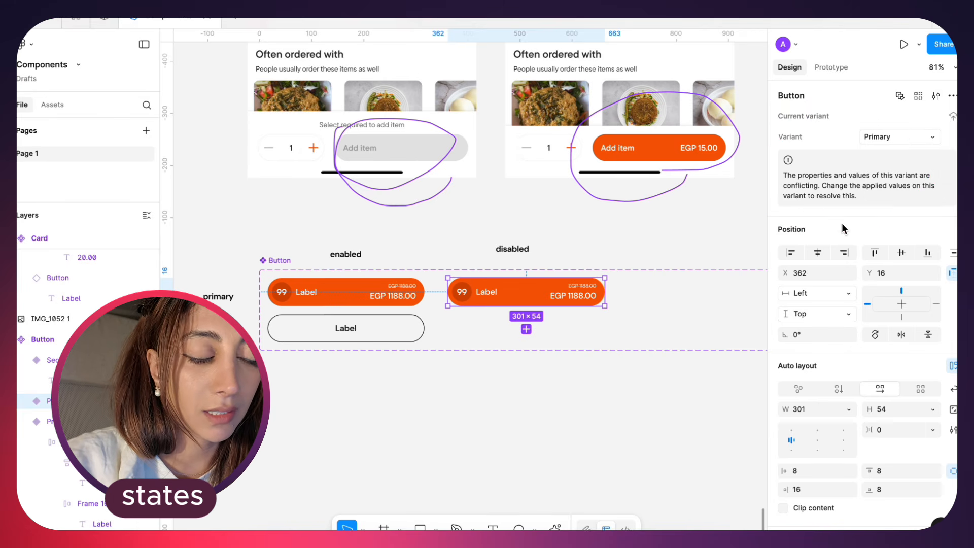
Place an instance of the primary Button below the component set at X -4225, Y 7161
click(274, 258)
click(400, 299)
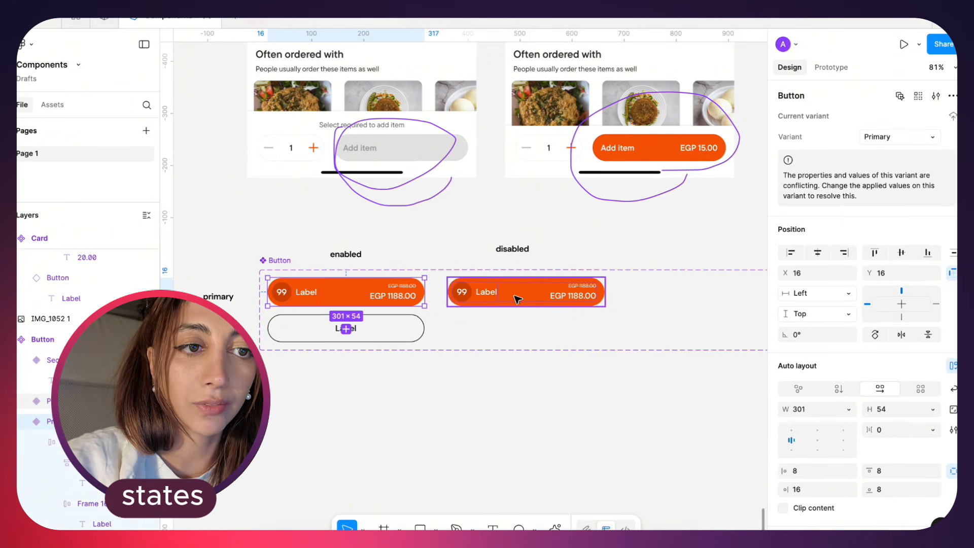
click(512, 348)
click(499, 300)
alt+drag(374, 292, 417, 415)
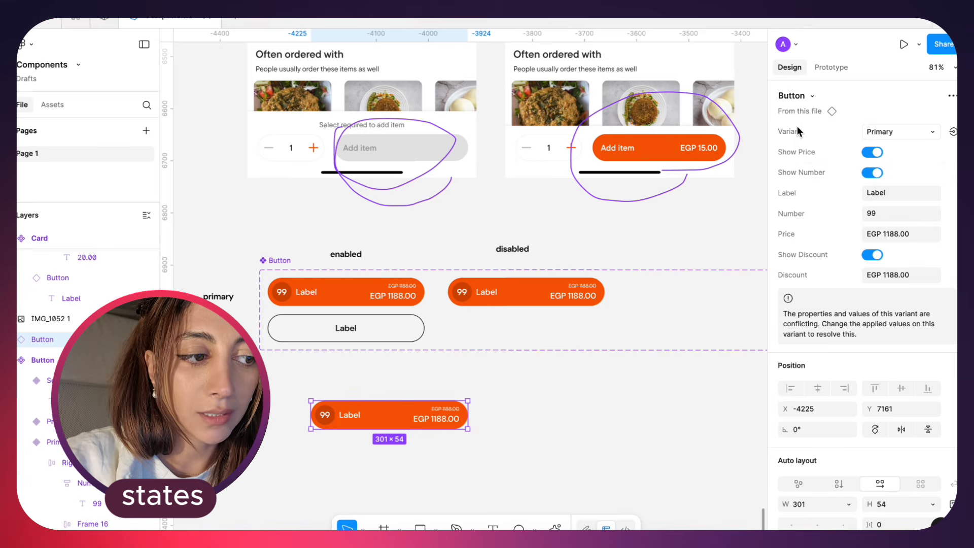
Test the button instance's Variant property by switching between Secondary and Primary, ending on Primary
click(906, 131)
click(897, 147)
click(905, 131)
click(906, 111)
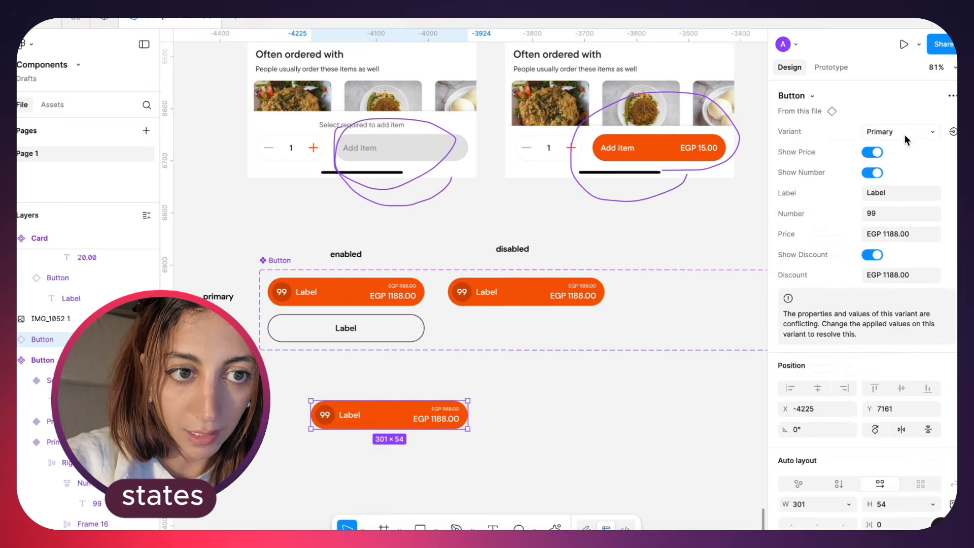
click(905, 133)
click(874, 115)
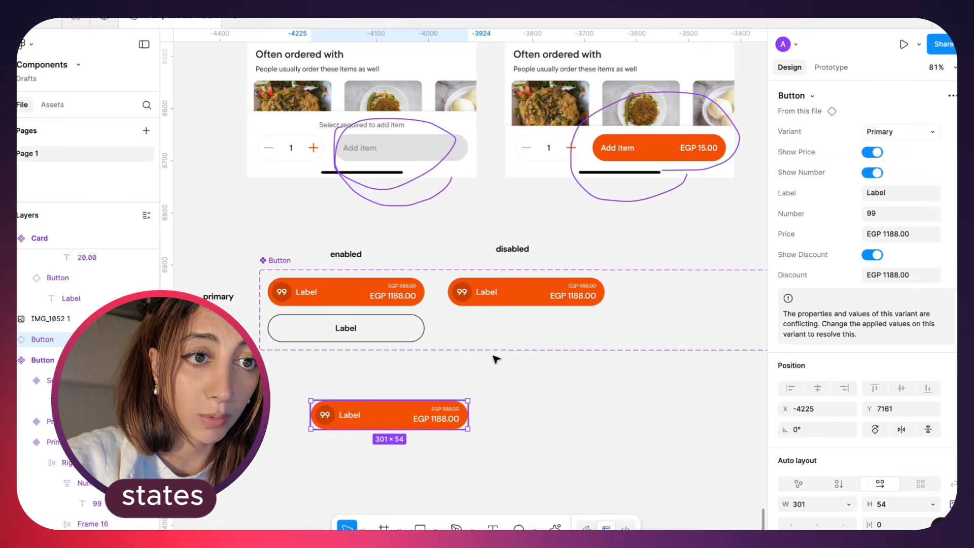
click(900, 133)
click(898, 116)
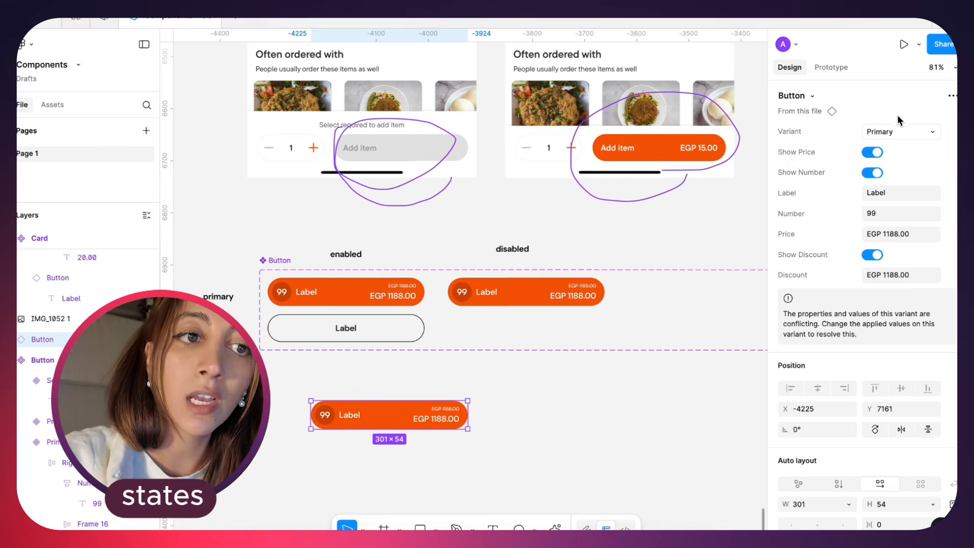
click(897, 132)
click(881, 112)
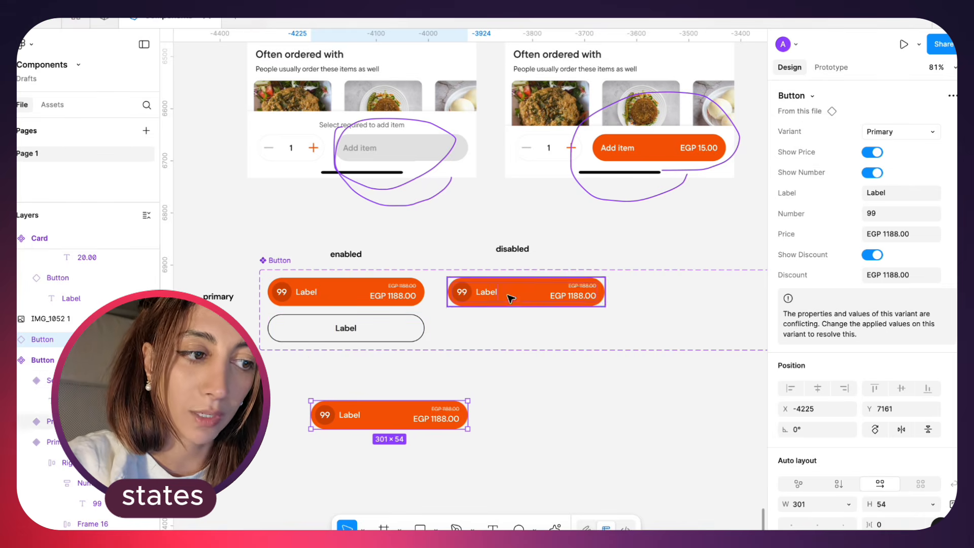
Delete the price group and the number badge from the duplicated primary button under the "disabled" label
click(490, 302)
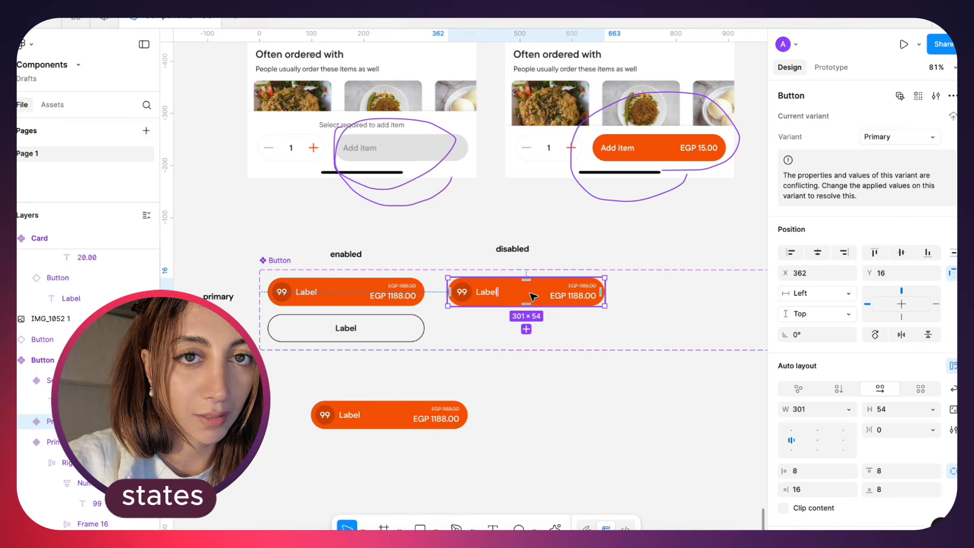
scroll(562, 304, up, 2)
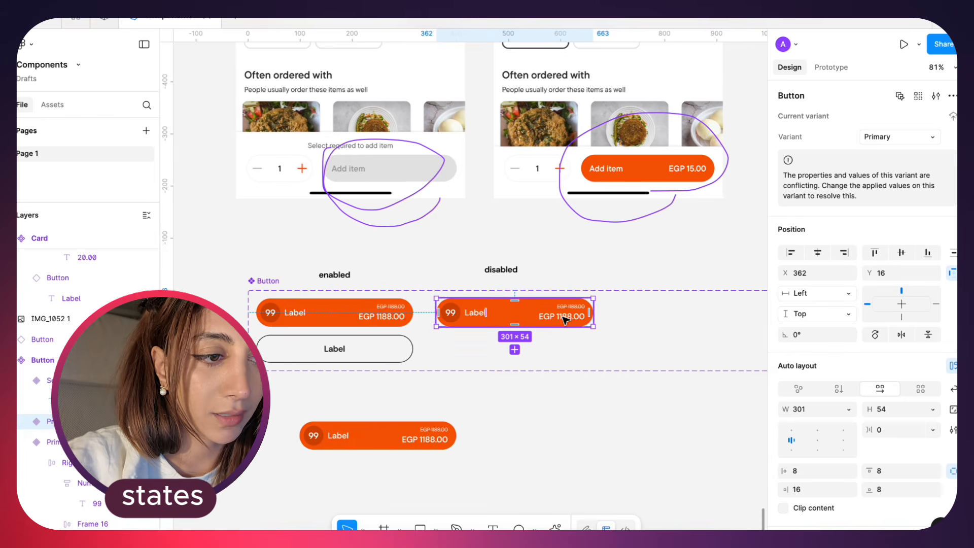
scroll(565, 319, down, 2)
scroll(565, 320, left, 3)
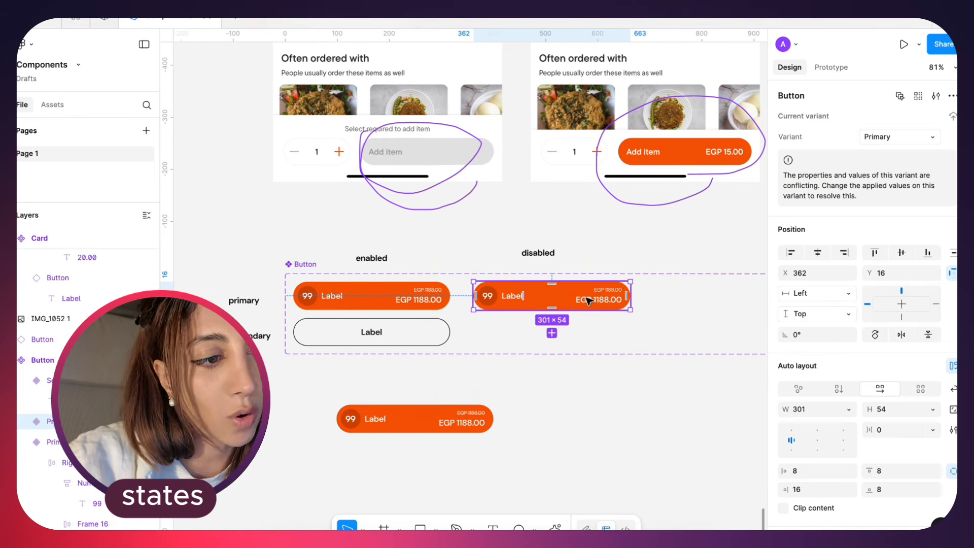
click(613, 300)
key(Delete)
click(488, 295)
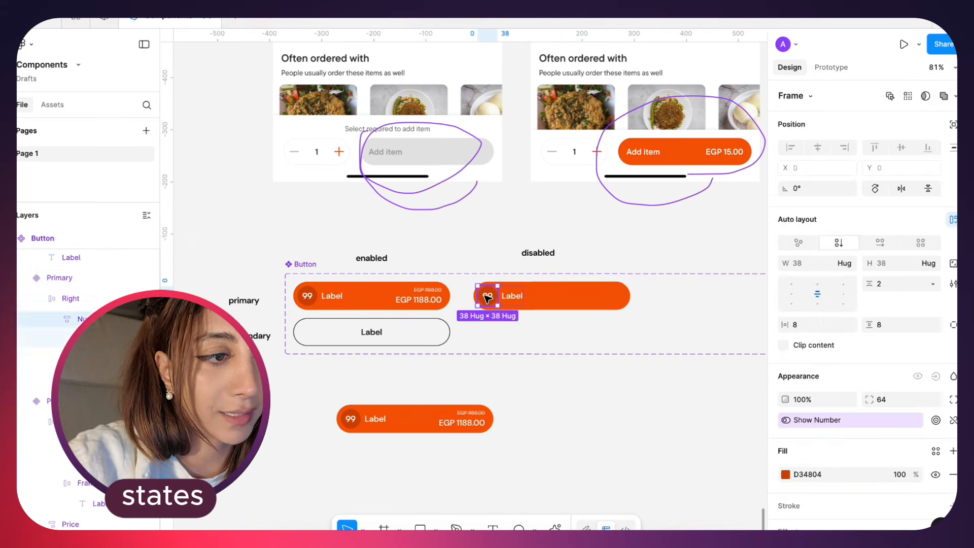
key(Delete)
Fill the duplicated button with the grey sampled from the disabled Add item button in the reference screen
click(529, 302)
key(i)
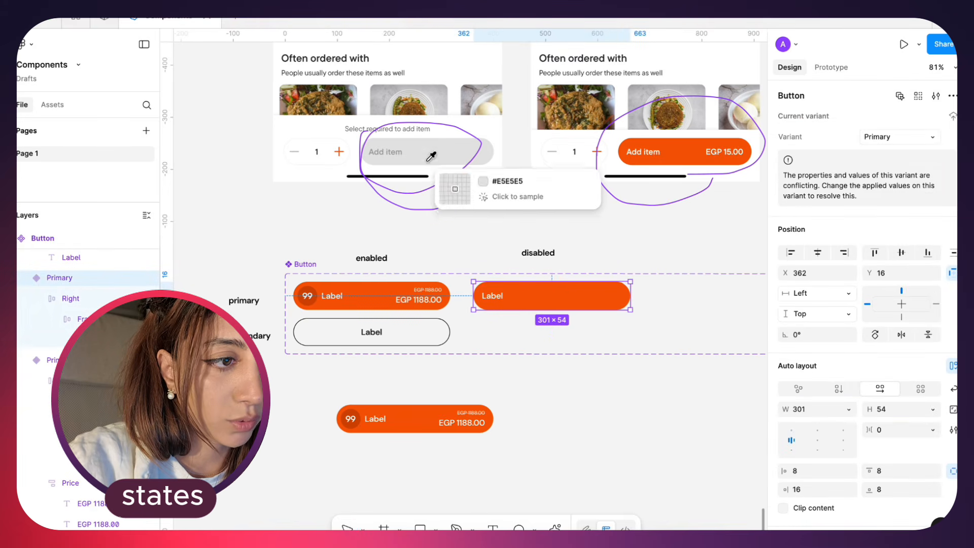
click(433, 153)
Recolor the grey button's label text, sampling the disabled Add item text and settling on the page colour 9D9D9D
double_click(493, 296)
key(i)
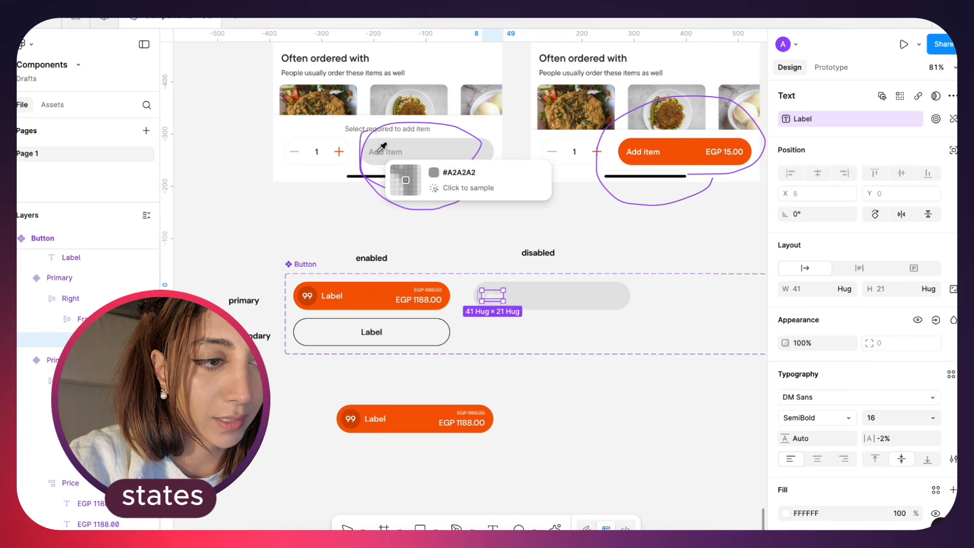
click(384, 151)
click(786, 513)
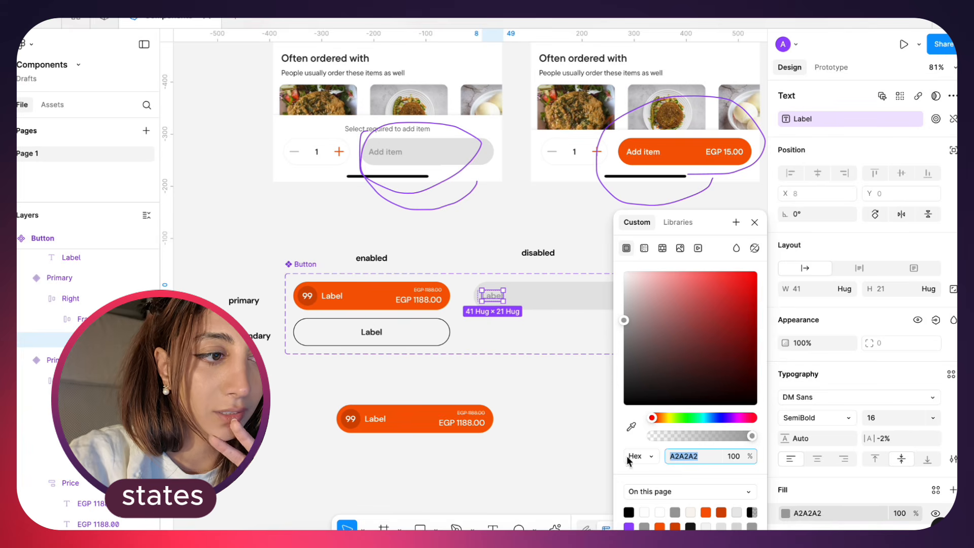
click(675, 512)
click(755, 224)
scroll(600, 368, up, 1)
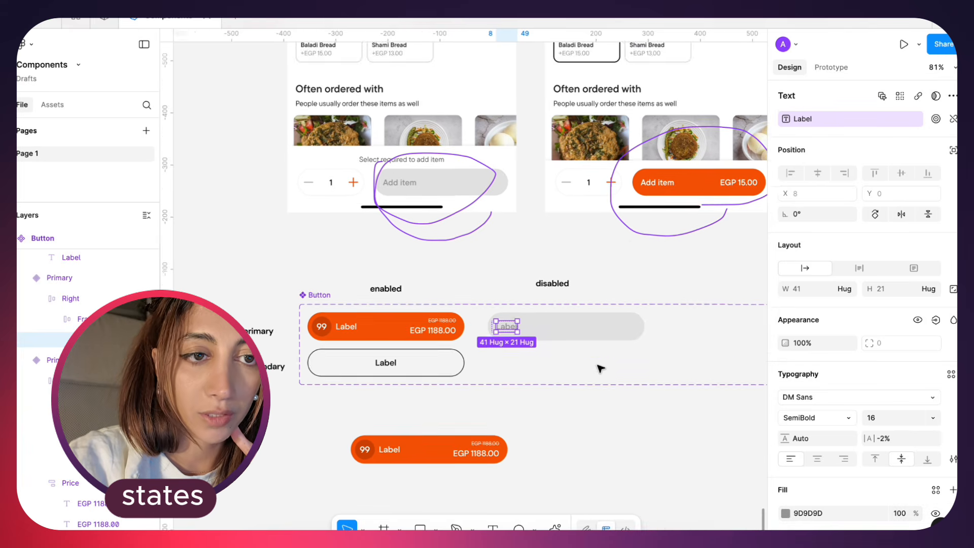
click(600, 367)
scroll(604, 330, down, 1)
click(604, 298)
click(604, 376)
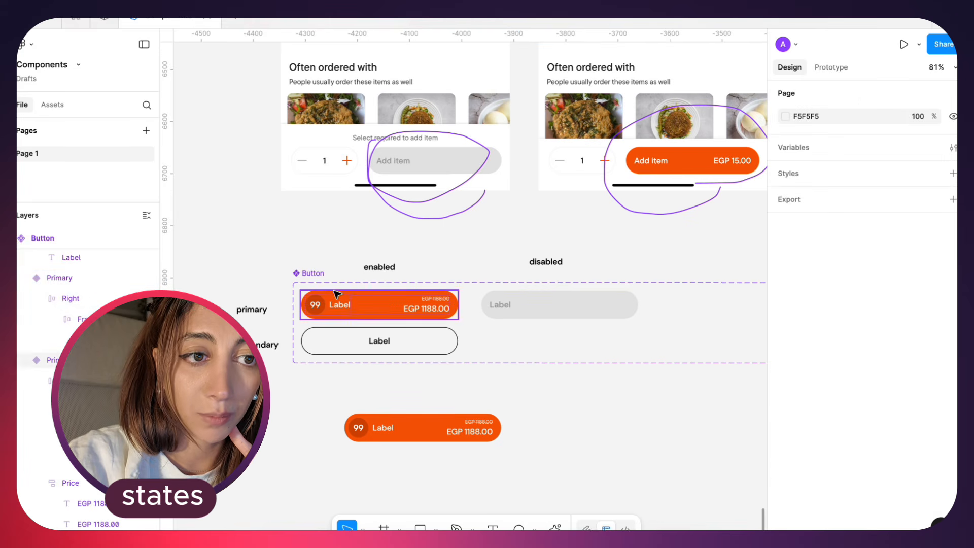
Add a variant property named "States" with the value Default to the Button component set
click(299, 273)
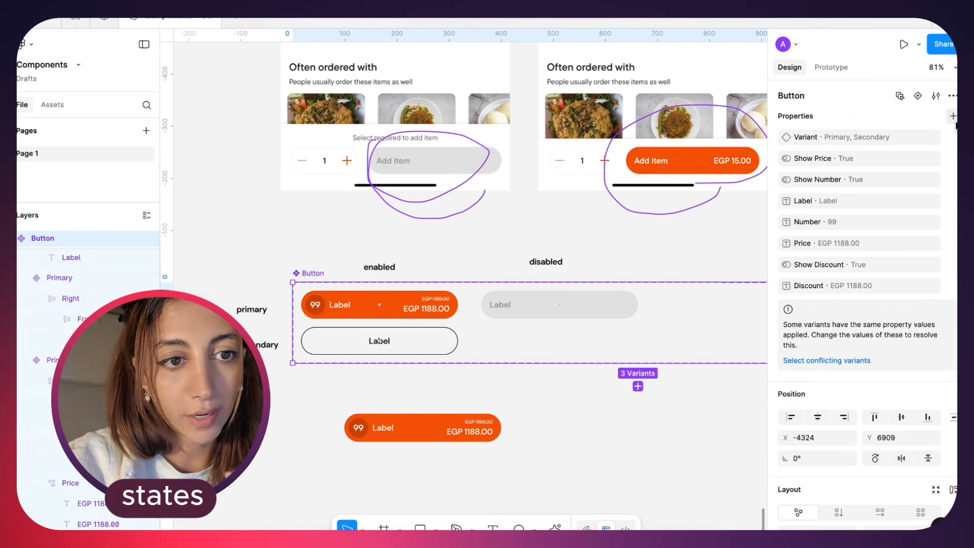
click(953, 116)
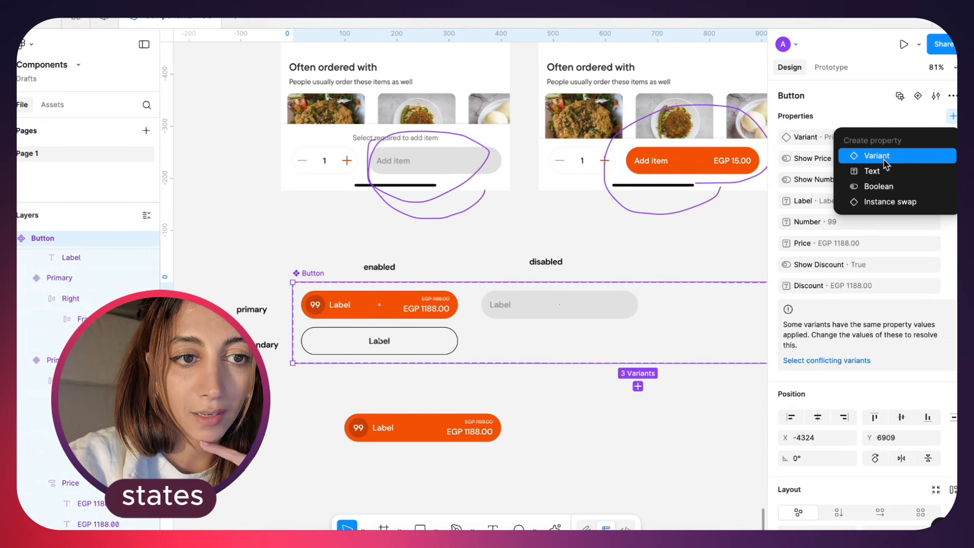
click(912, 157)
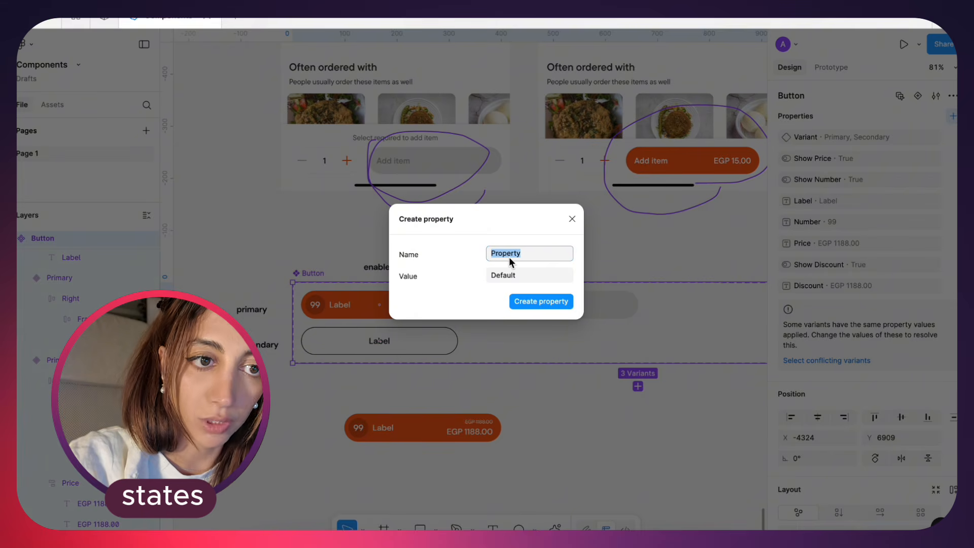
text(States)
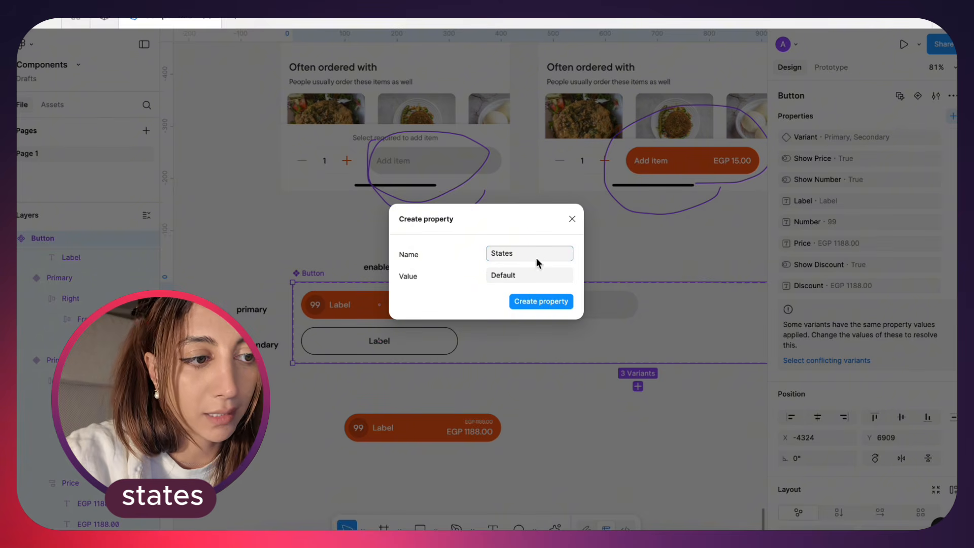
click(544, 303)
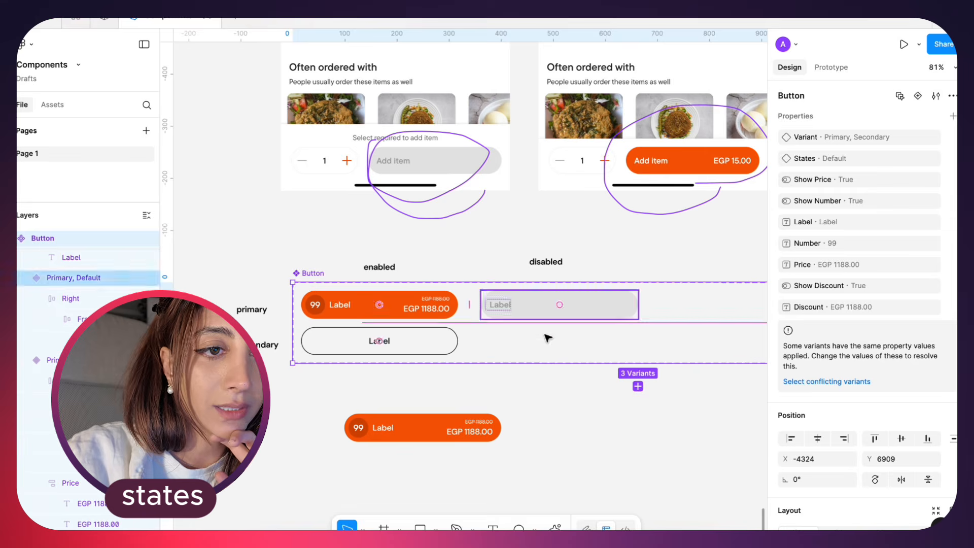
Set the orange primary variant's States value to Enabled
click(887, 157)
text(Ena)
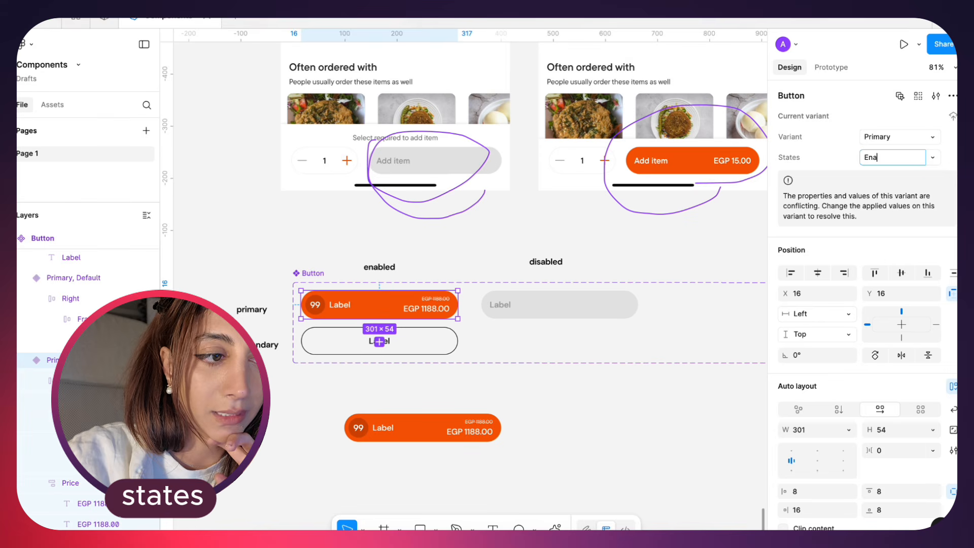
text(bled)
Set the grey primary variant's States value to Disabled
click(579, 307)
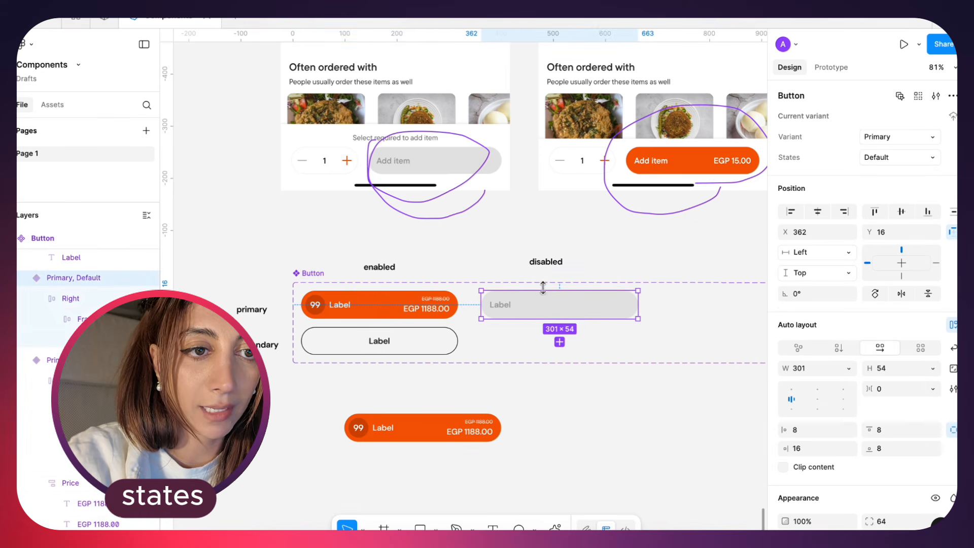
click(892, 159)
text(Dis)
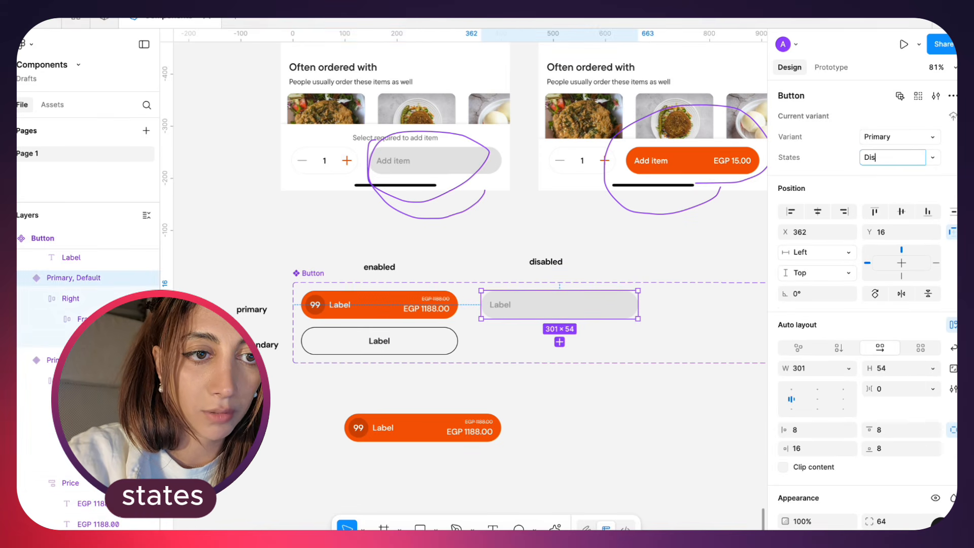
text(abled)
key(Return)
click(631, 504)
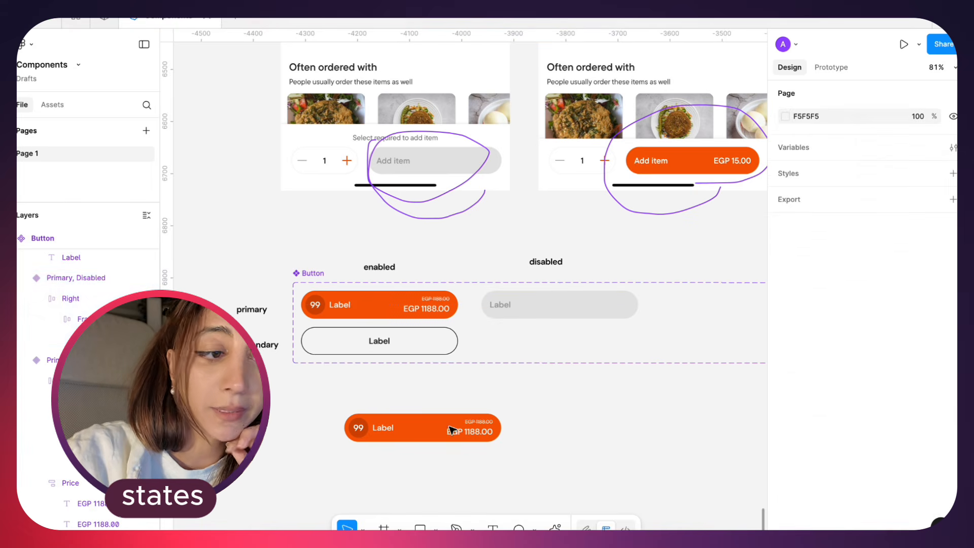
Move the button instance to X -4198, Y 7131 and test its Variant and States options, ending on Primary and Enabled
click(426, 416)
drag(409, 424, 423, 409)
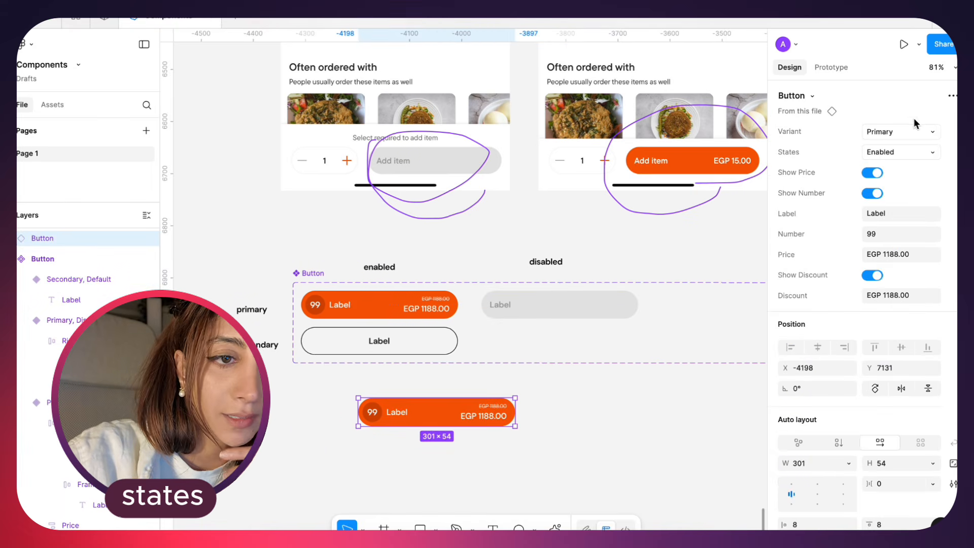
click(913, 131)
click(901, 147)
click(901, 132)
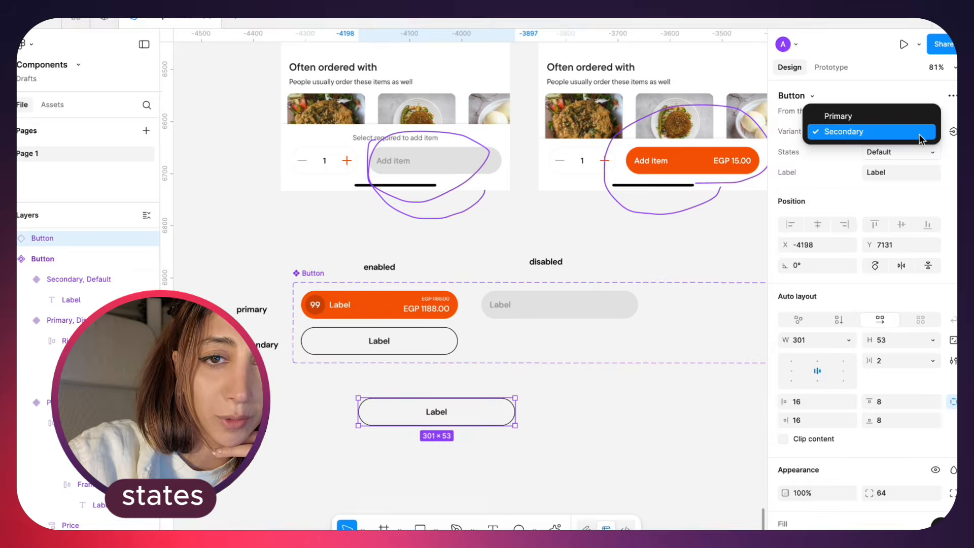
click(897, 119)
click(906, 153)
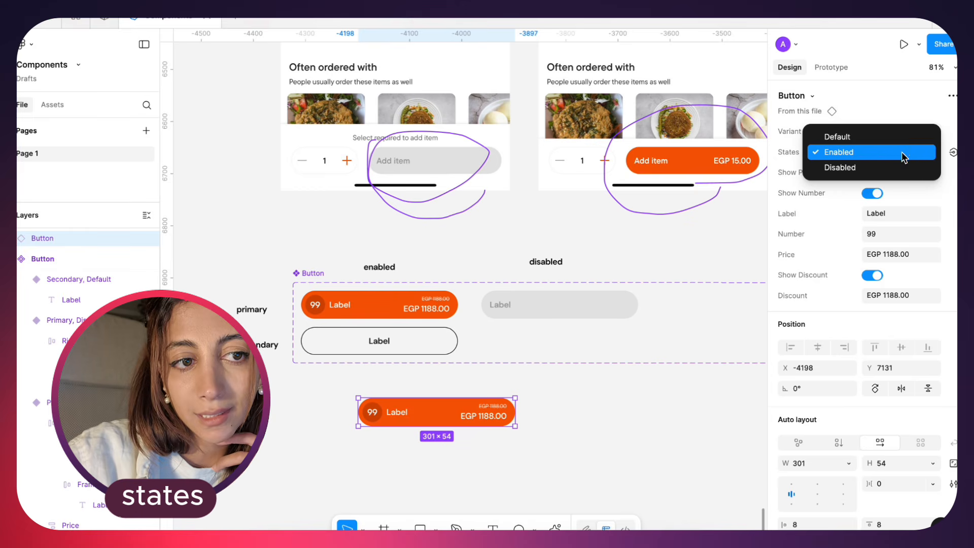
click(901, 148)
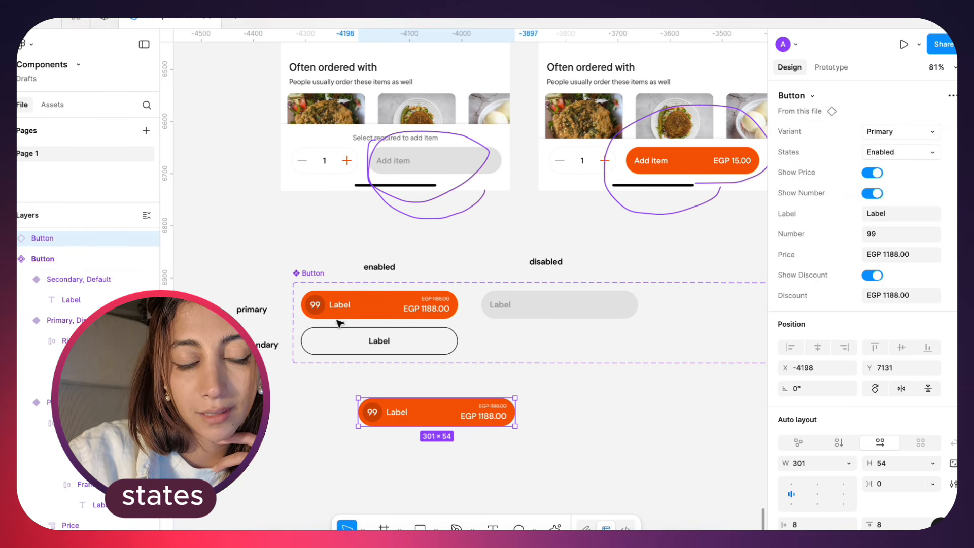
Try to clear the Default value from the component set's States property
click(304, 274)
click(935, 159)
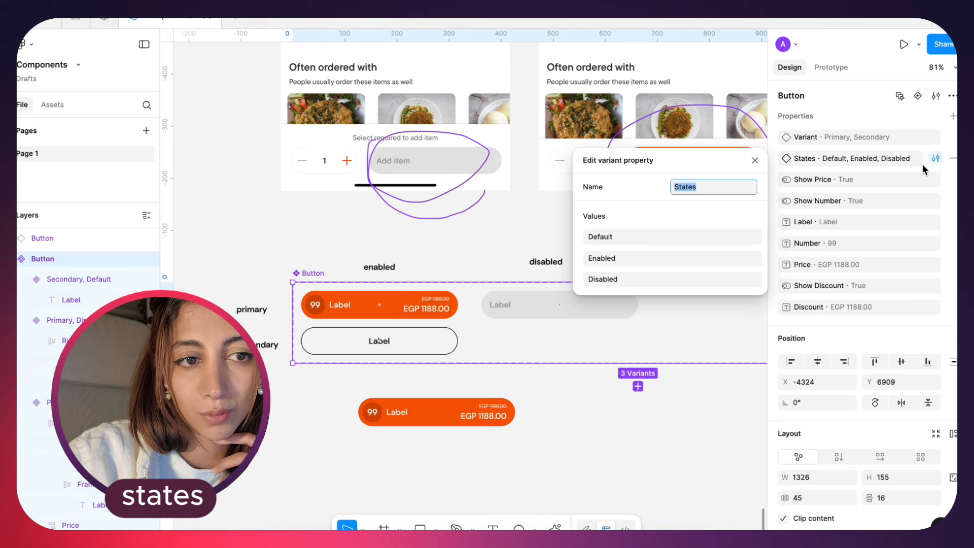
double_click(711, 237)
key(BackSpace)
click(557, 420)
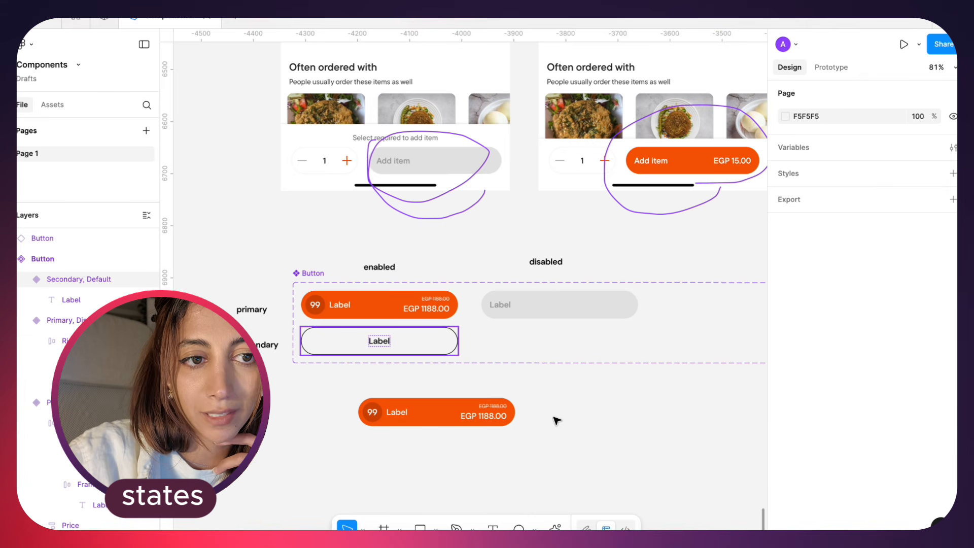
Set the Variant of the button instance below the component set to Secondary
click(354, 287)
click(465, 419)
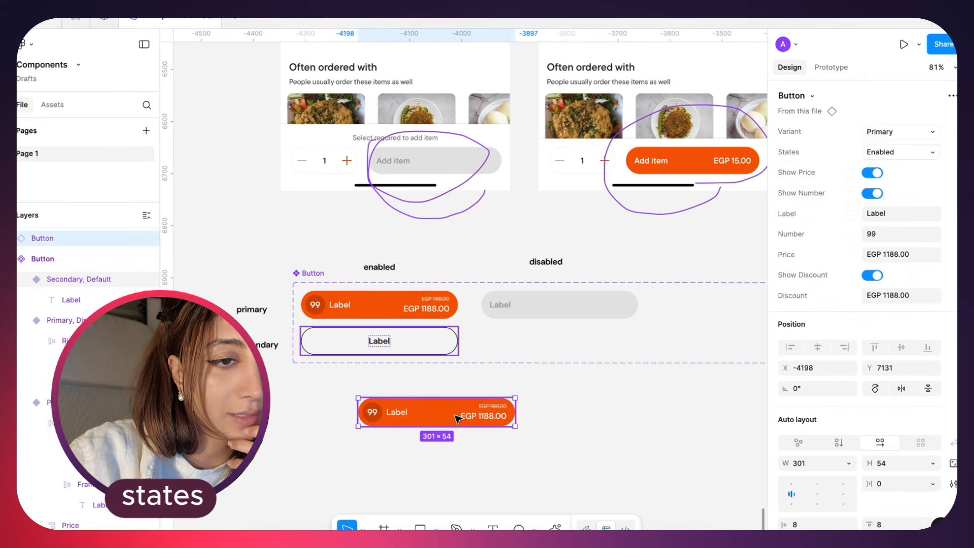
click(906, 133)
click(900, 127)
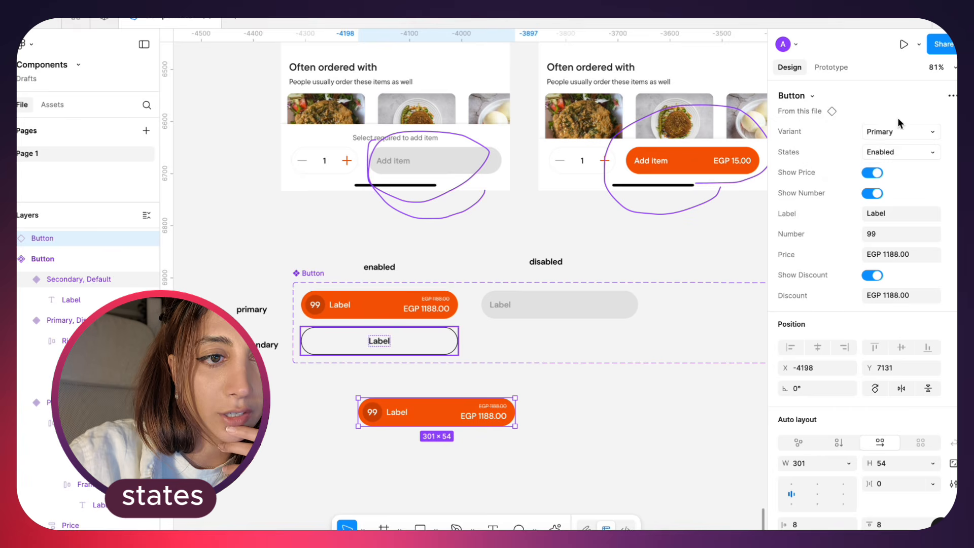
click(902, 132)
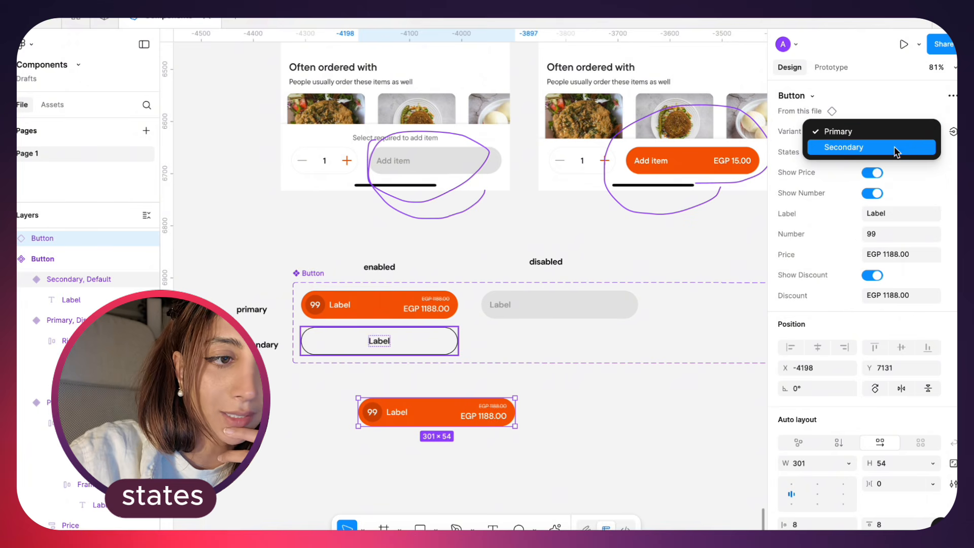
click(894, 109)
Duplicate the "disabled" label further along the row at X -3486, Y 6859 and change the copy's text to "Pressed"
scroll(508, 228, right, 5)
drag(370, 211, 570, 215)
key(Return)
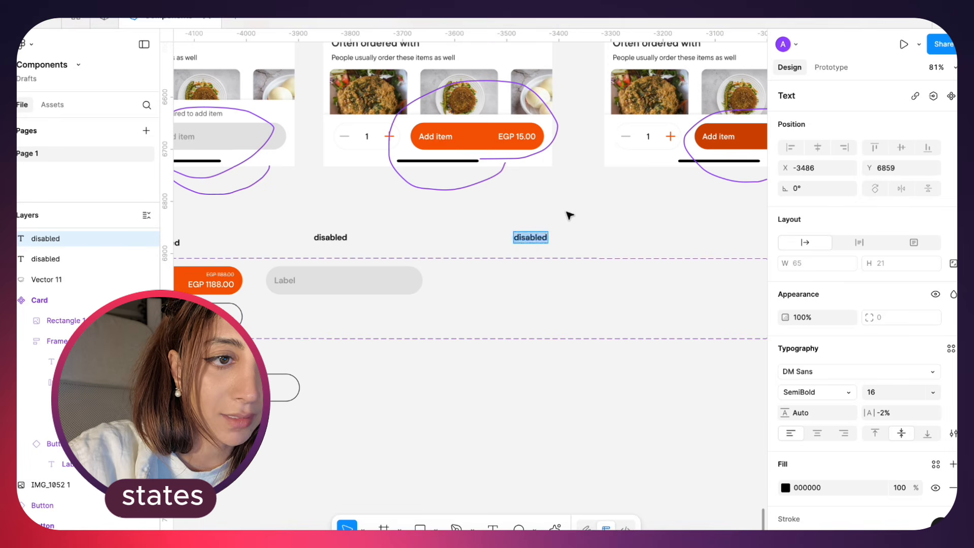
text(Acto)
key(BackSpace)
key(BackSpace)
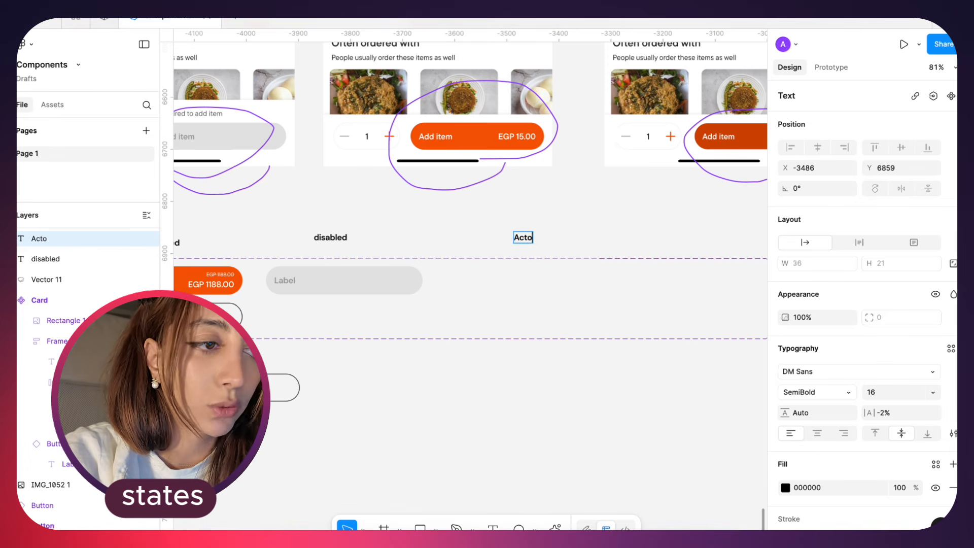
text(ve)
key(ctrl+a)
text(P)
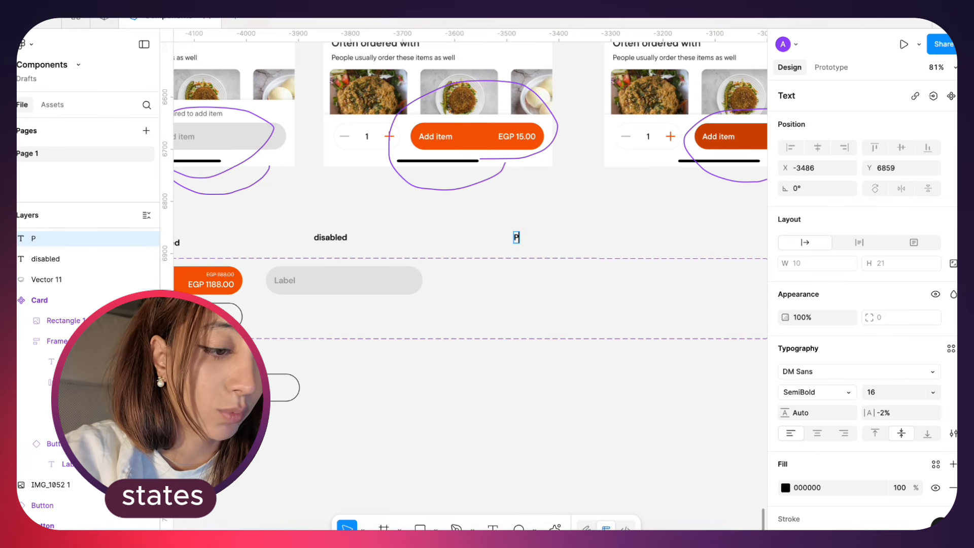
text(ressed)
key(Escape)
key(Escape)
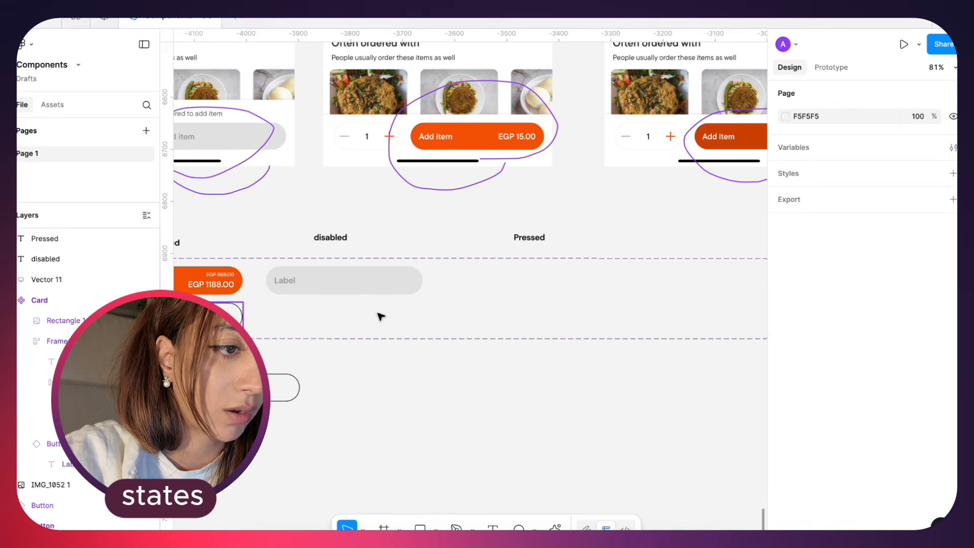
Duplicate the primary enabled variant inside the Button component set, placing the copy under the "Pressed" heading at X 734, Y 16
scroll(380, 315, down, 5)
click(284, 279)
scroll(282, 279, up, 5)
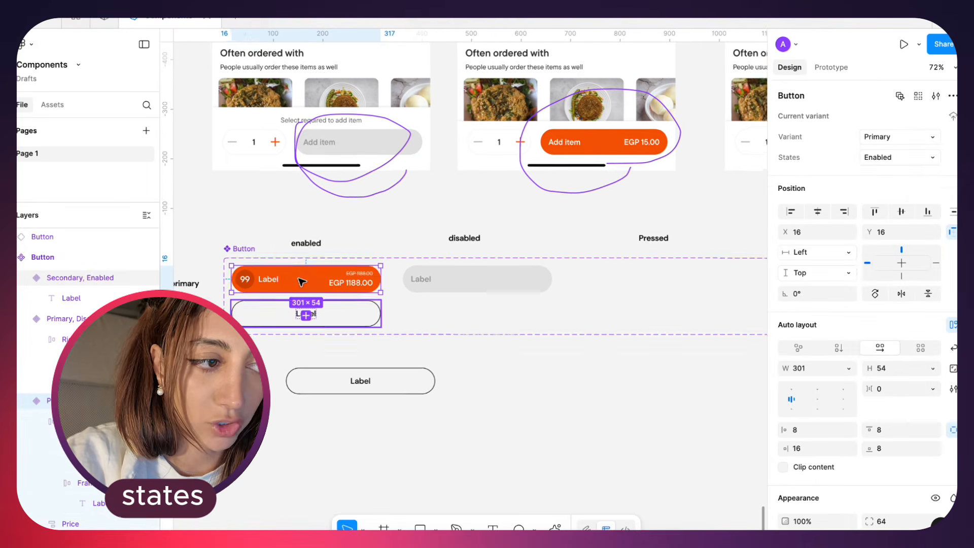
click(465, 403)
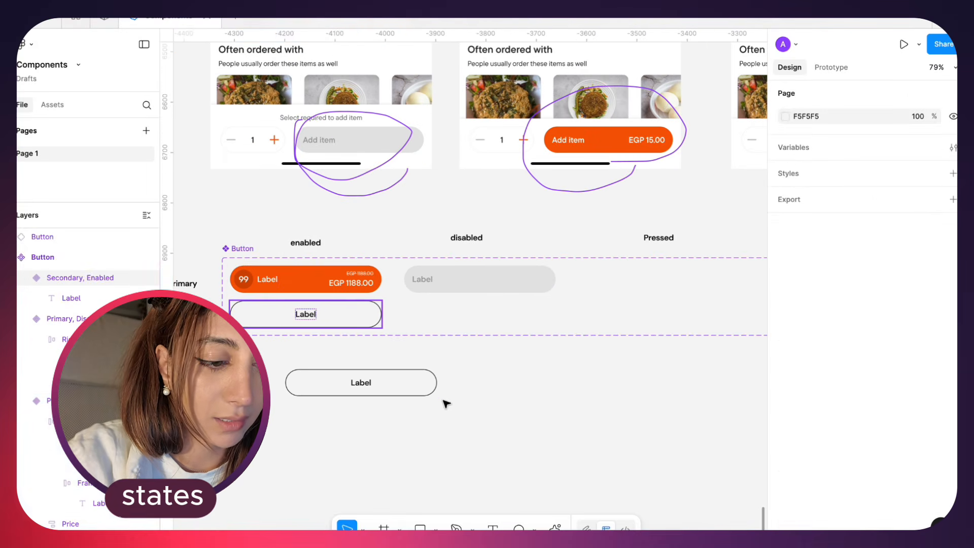
drag(325, 279, 668, 278)
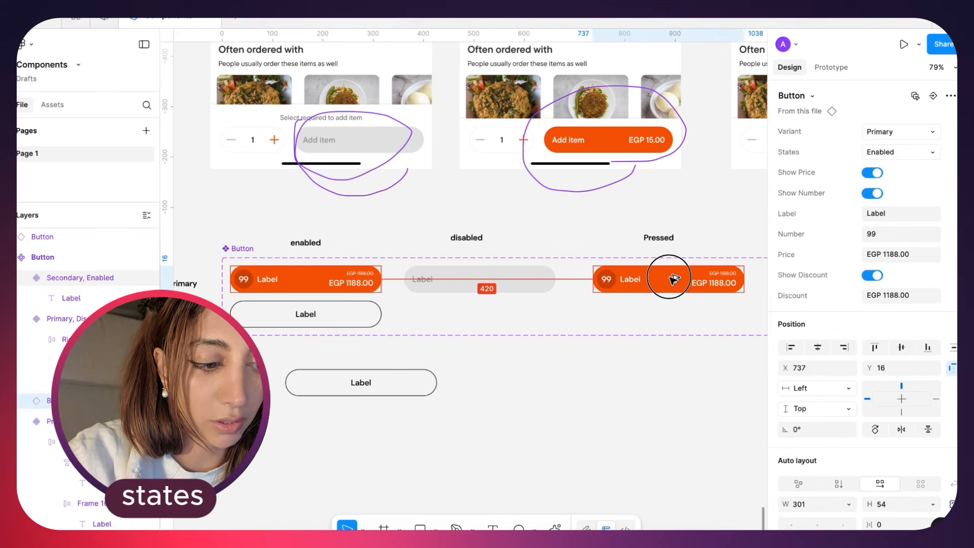
scroll(672, 281, right, 4)
scroll(672, 281, up, 4)
scroll(672, 281, right, 6)
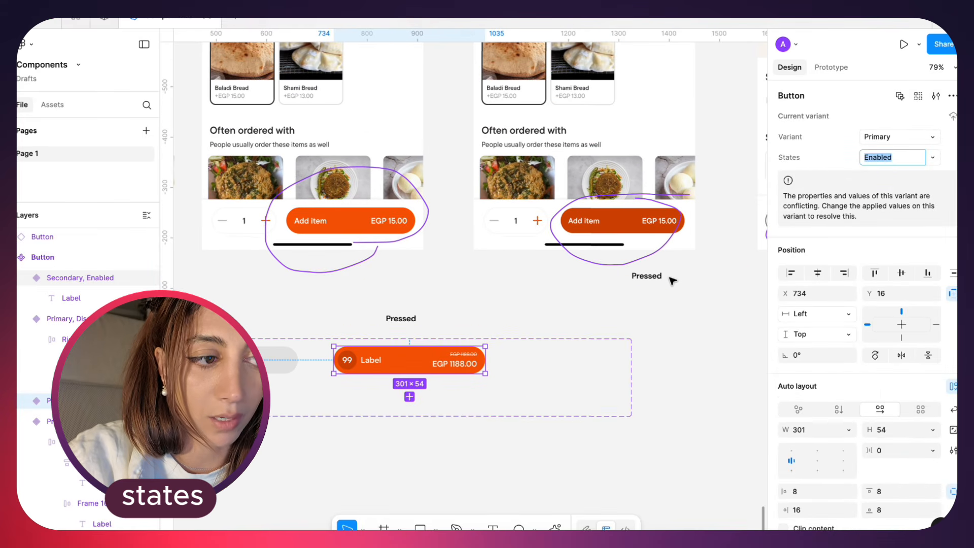
Recolour the new primary copy with the darker orange sampled from the pressed "Add item" button in the reference screen
text(i)
click(563, 344)
scroll(492, 348, left, 2)
scroll(492, 348, down, 1)
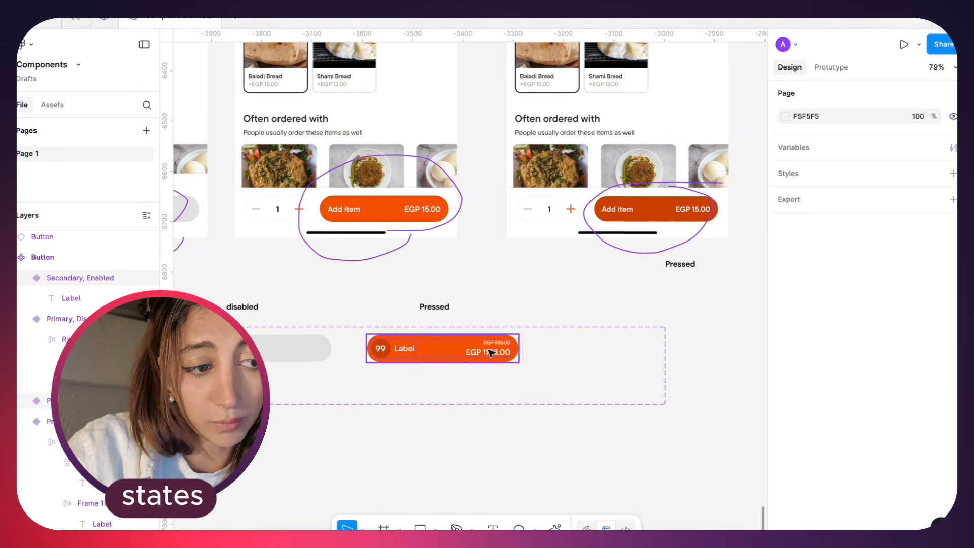
click(463, 349)
key(i)
click(651, 215)
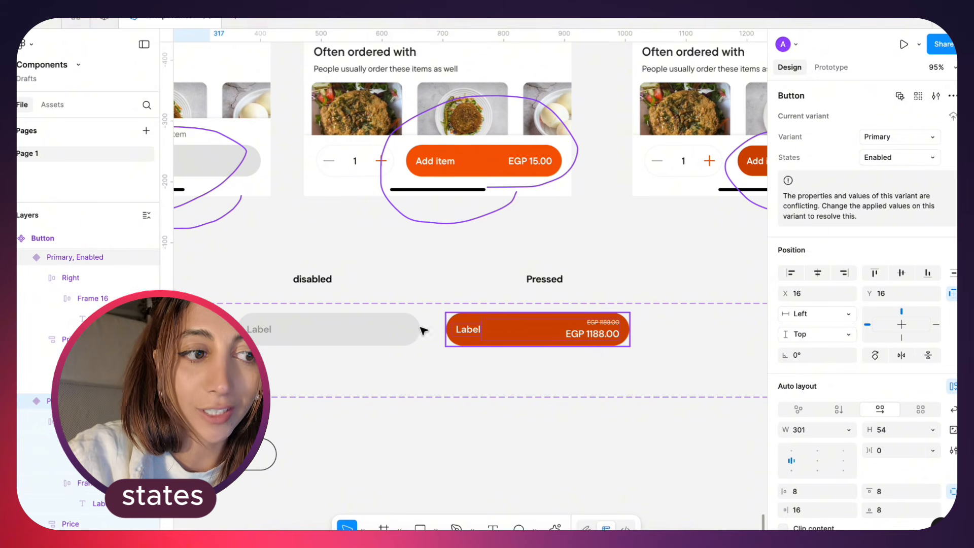
Inspect the Variant and States settings of the primary disabled, primary pressed and secondary enabled variants
click(371, 333)
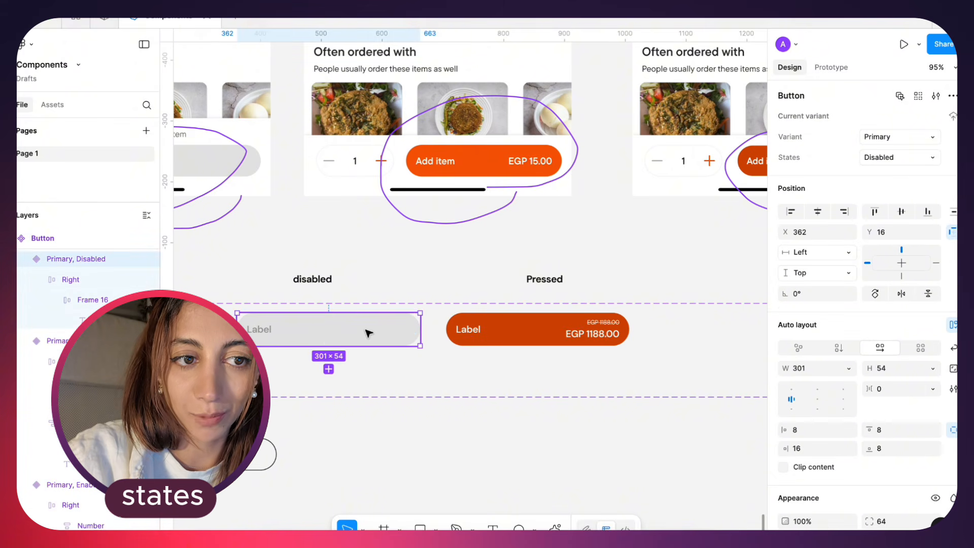
click(531, 339)
scroll(253, 341, left, 2)
scroll(254, 341, down, 1)
click(238, 336)
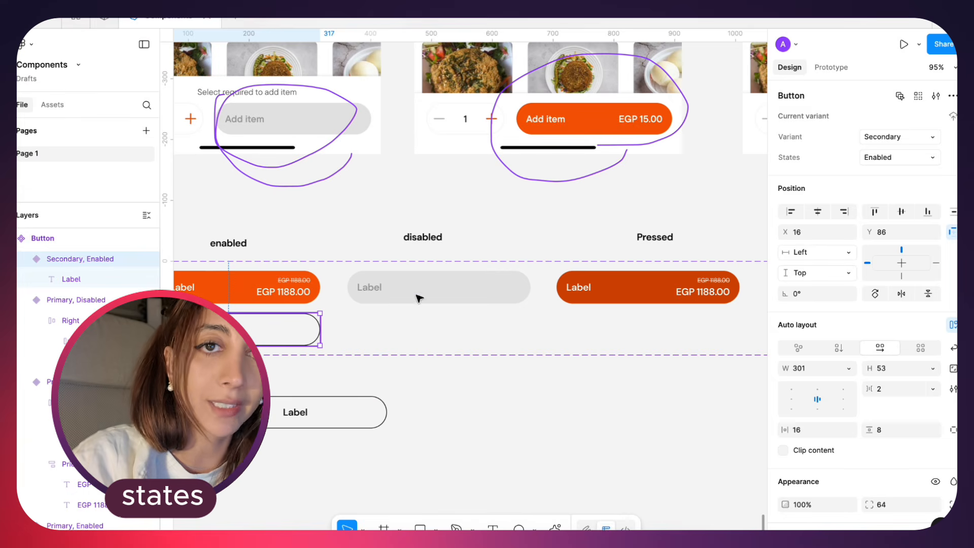
click(296, 289)
click(507, 302)
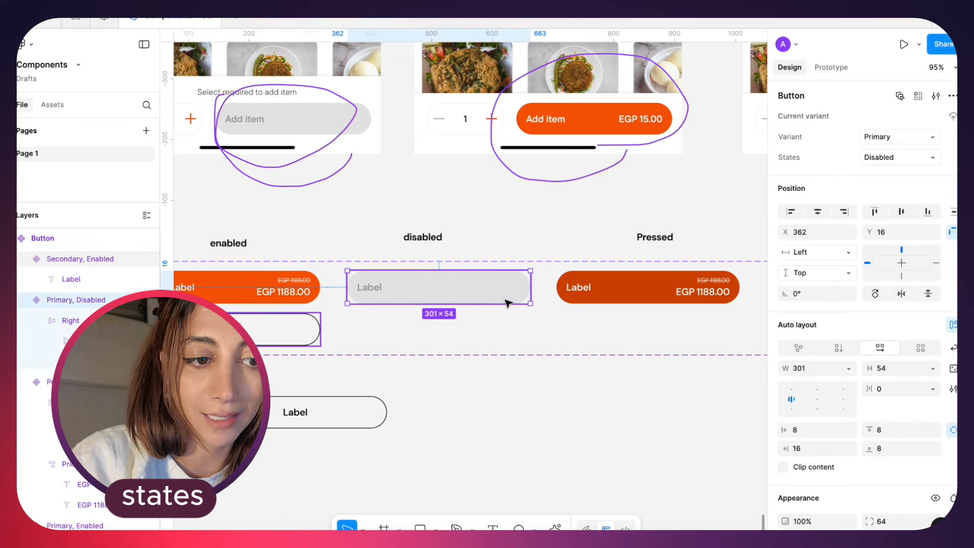
Set the button instance below the component set to Primary and test its Disabled state, ending on Pressed
scroll(523, 302, right, 2)
scroll(523, 302, up, 1)
click(558, 308)
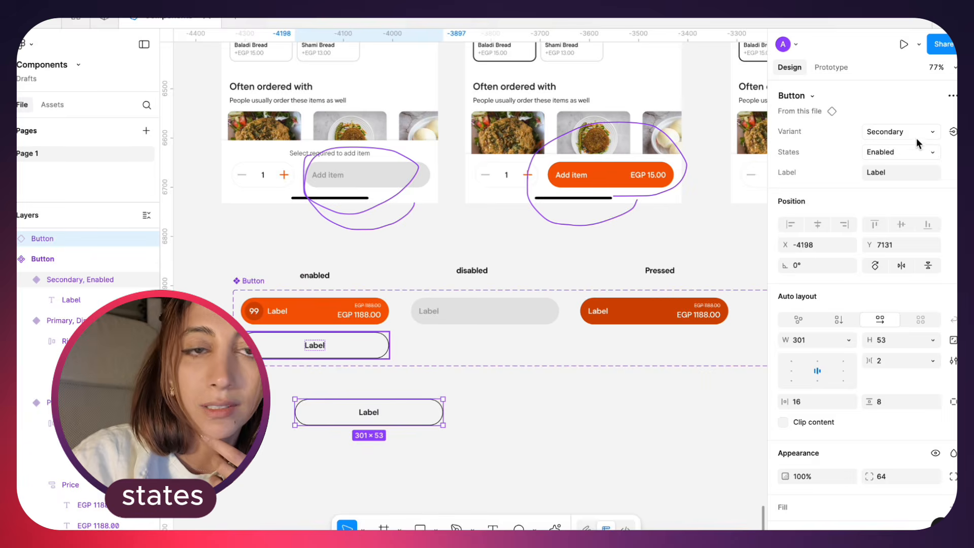
click(908, 133)
click(897, 117)
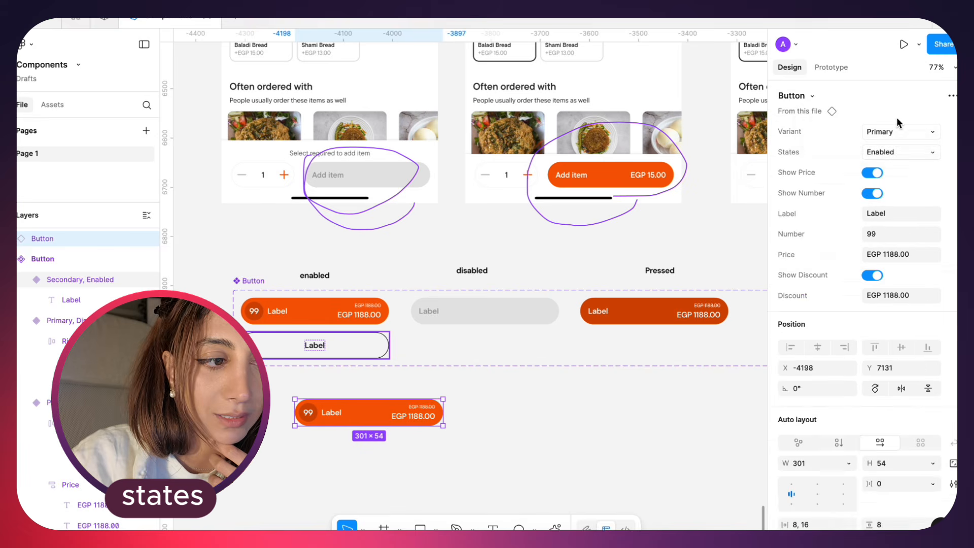
click(891, 151)
click(885, 164)
click(894, 152)
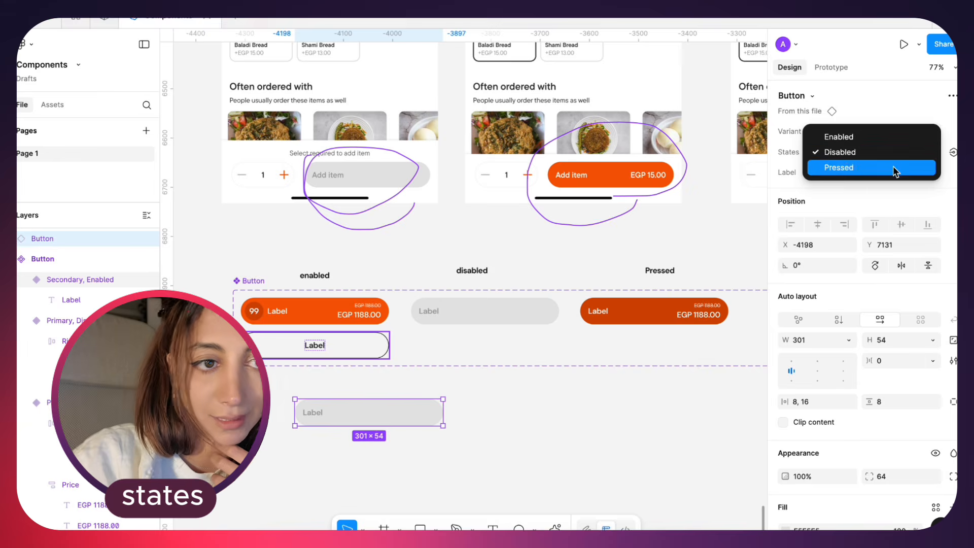
click(893, 166)
click(894, 152)
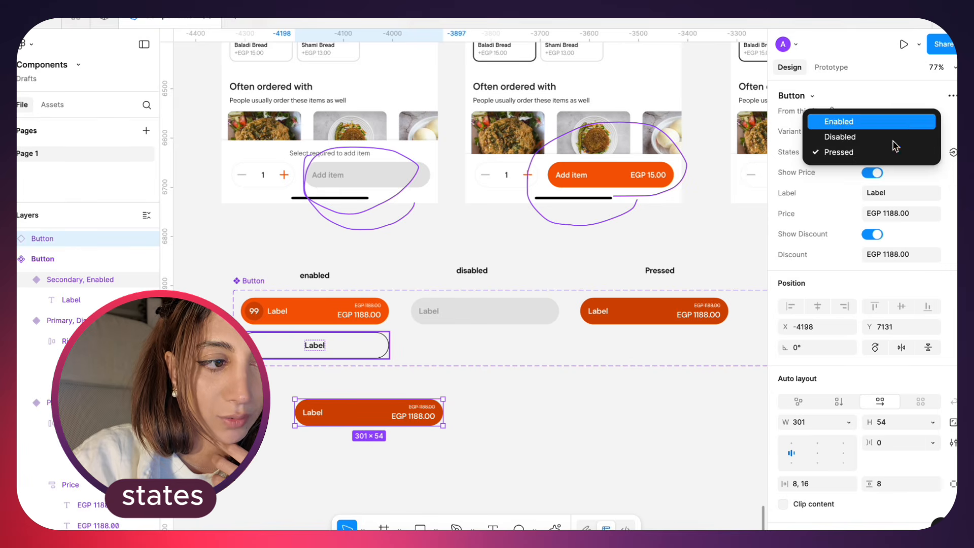
Turn off Show Price on the pressed button instance and move the instance to X -3462, Y 7113
click(872, 176)
click(872, 172)
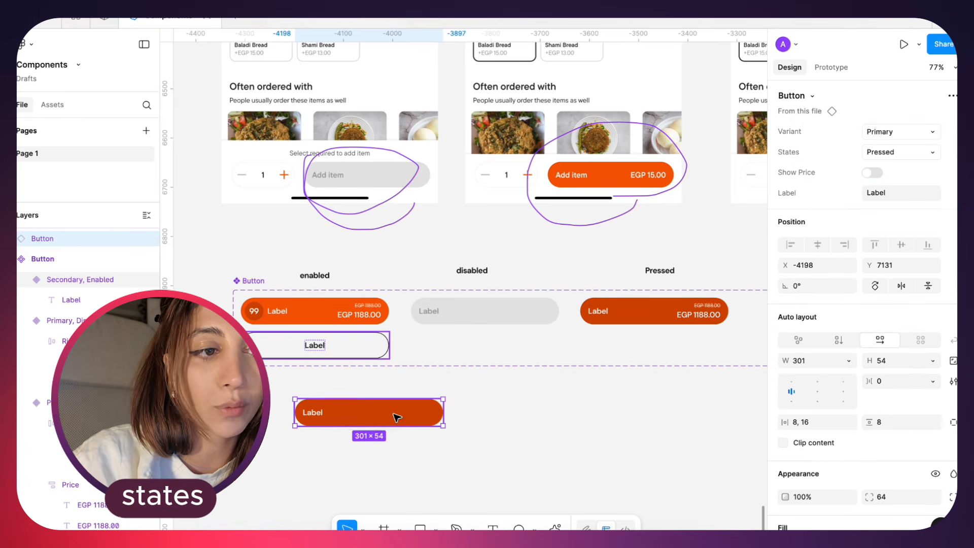
scroll(396, 417, down, 3)
scroll(395, 416, down, 5)
click(465, 358)
drag(465, 358, 538, 352)
scroll(538, 351, up, 1)
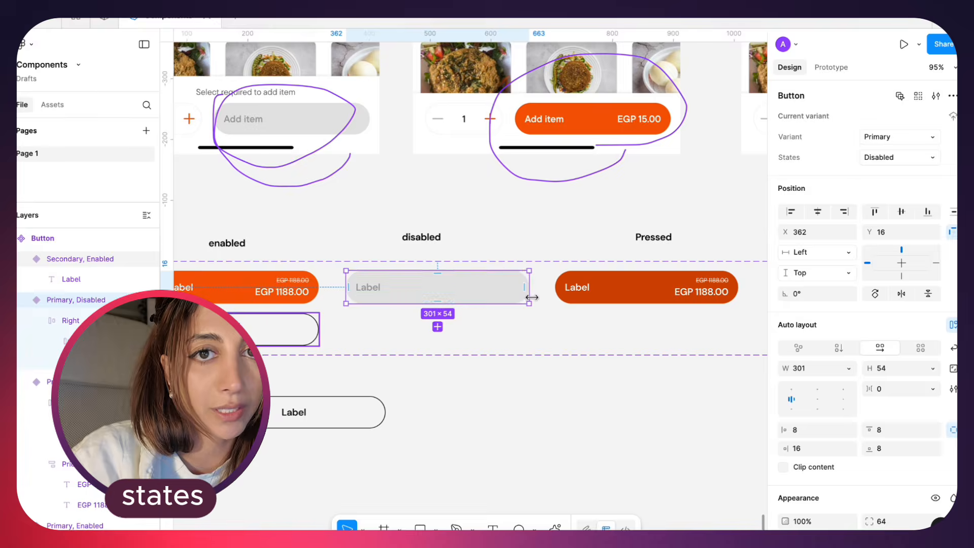
Set the States value of the dark orange primary variant to Pressed
scroll(535, 299, right, 1)
click(569, 301)
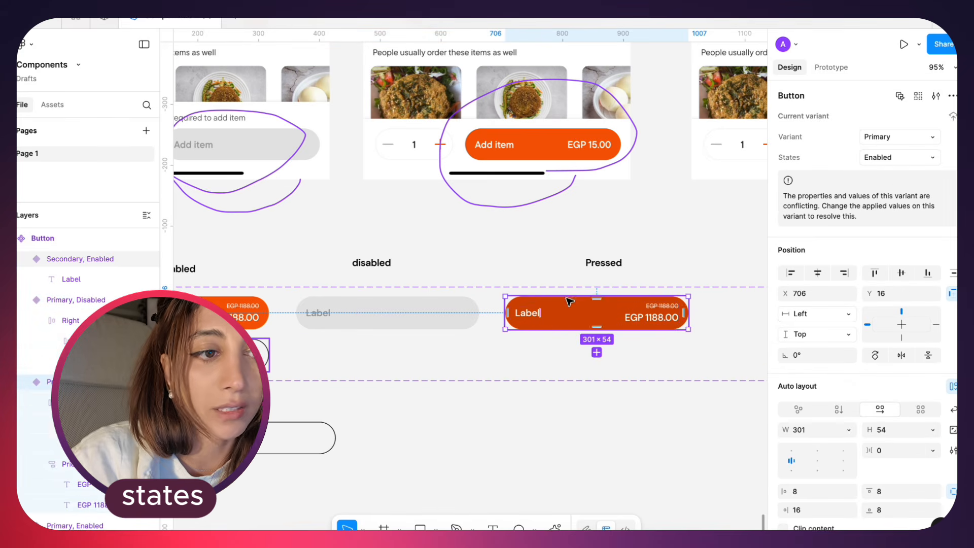
click(881, 156)
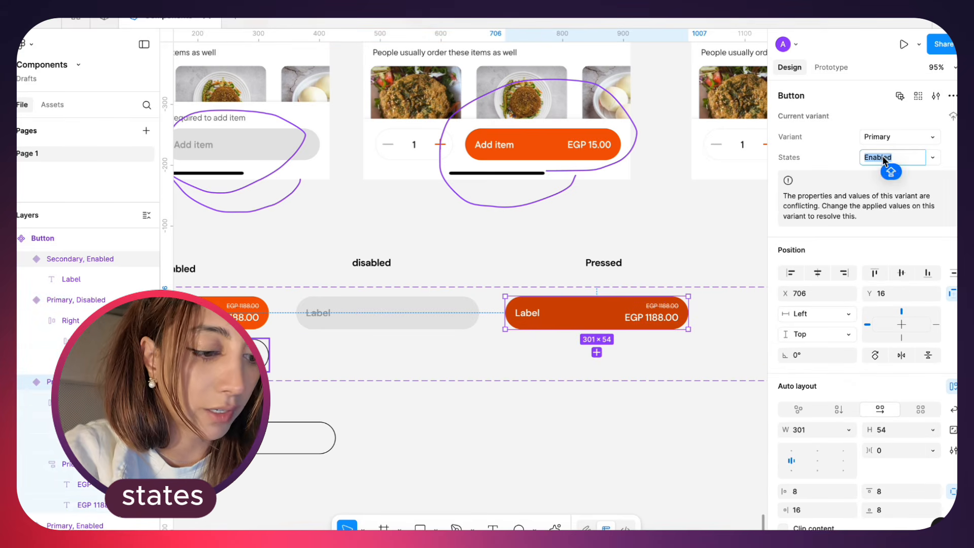
text(Pre)
key(BackSpace)
key(BackSpace)
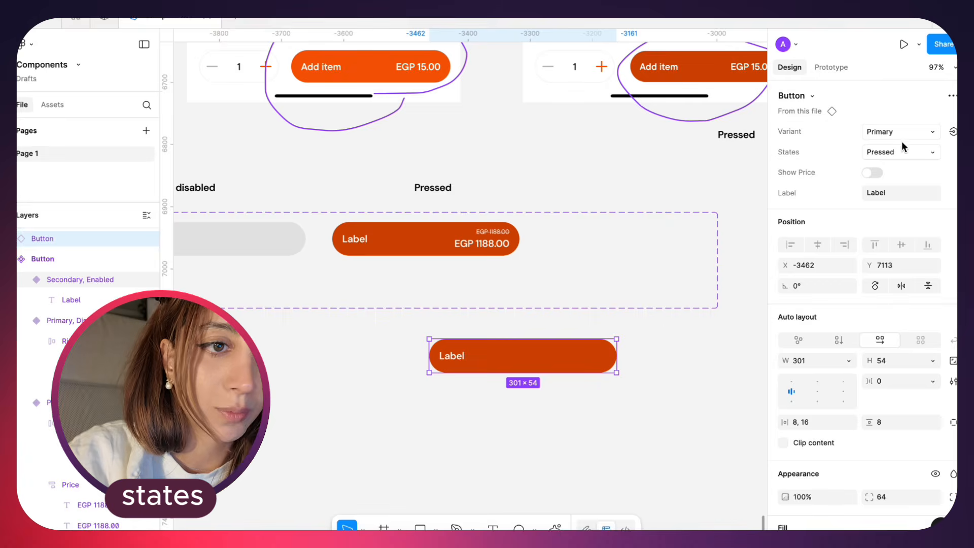
Test the instance in the Disabled and Enabled states, turn off Show Number while enabled, and return its state to Pressed
click(901, 152)
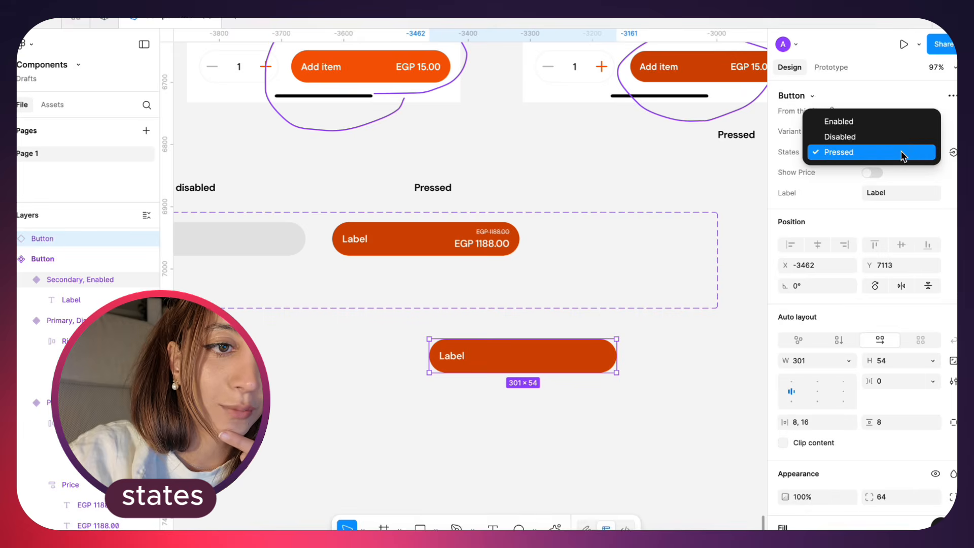
click(899, 135)
click(896, 154)
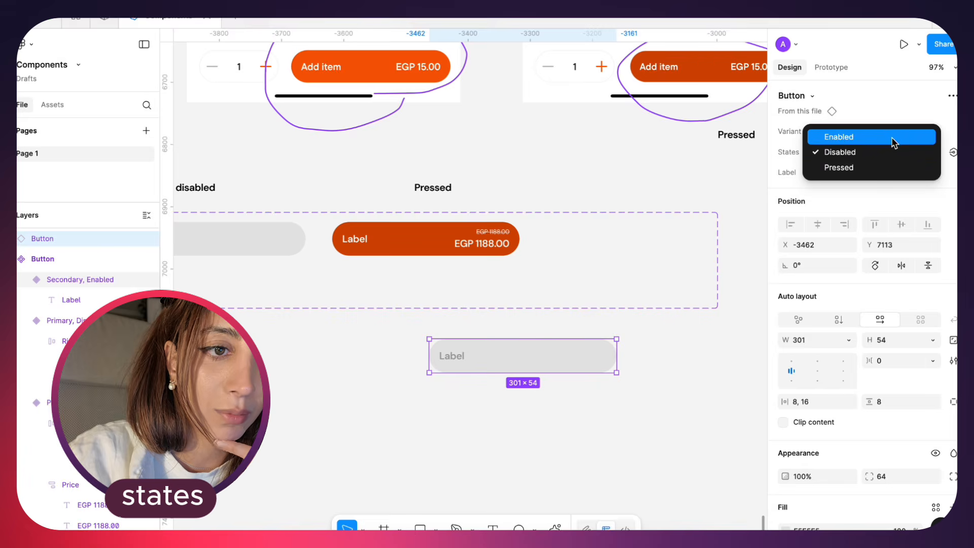
click(895, 138)
click(876, 193)
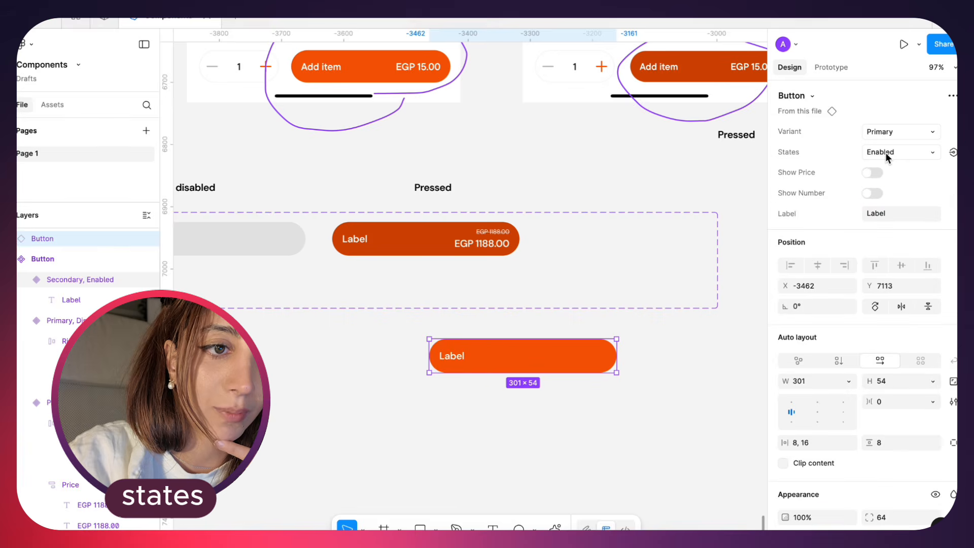
click(888, 155)
click(888, 169)
click(887, 153)
click(888, 168)
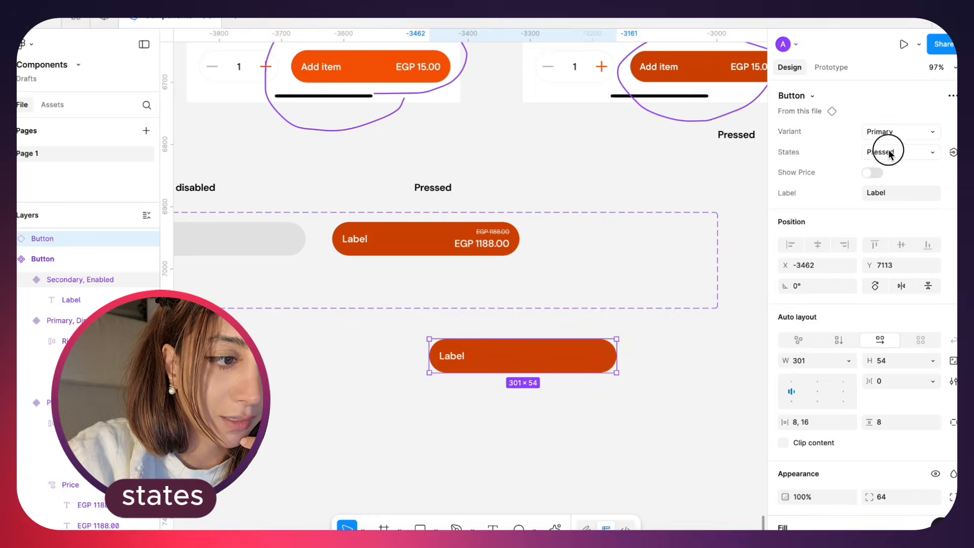
click(889, 153)
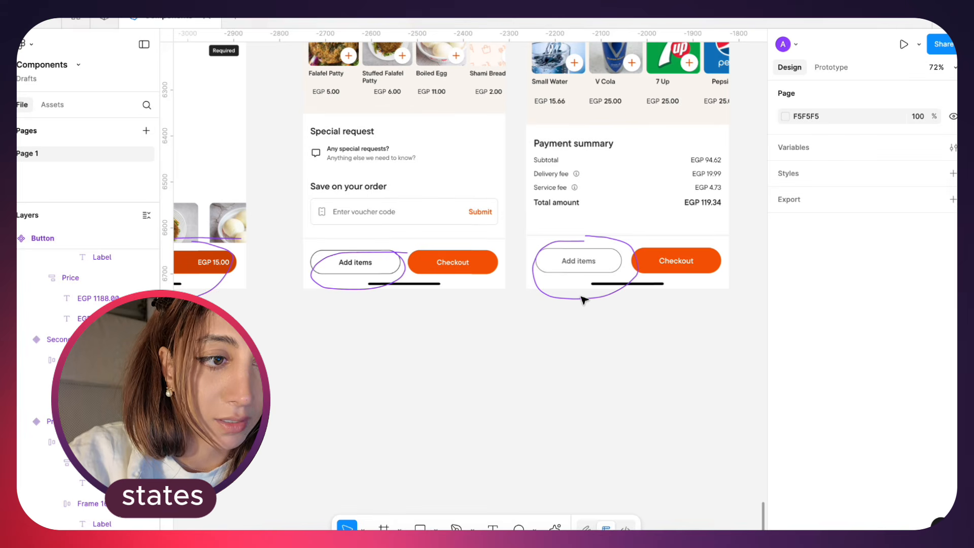
Duplicate the secondary enabled variant under the primary pressed one at X 706, Y 87 and set the copy's state to Pressed
scroll(584, 300, left, 12)
scroll(579, 298, down, 2)
drag(301, 365, 619, 365)
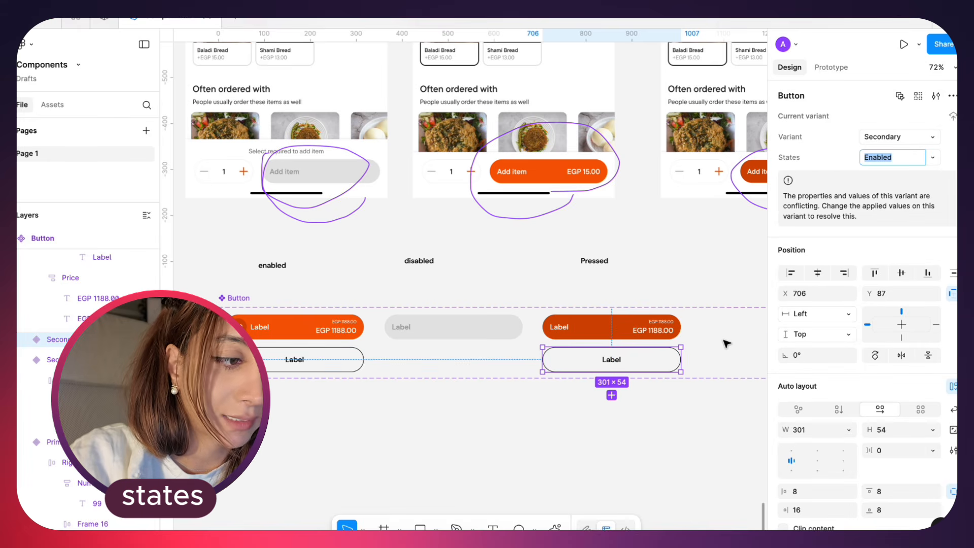
scroll(726, 344, right, 2)
scroll(726, 344, up, 1)
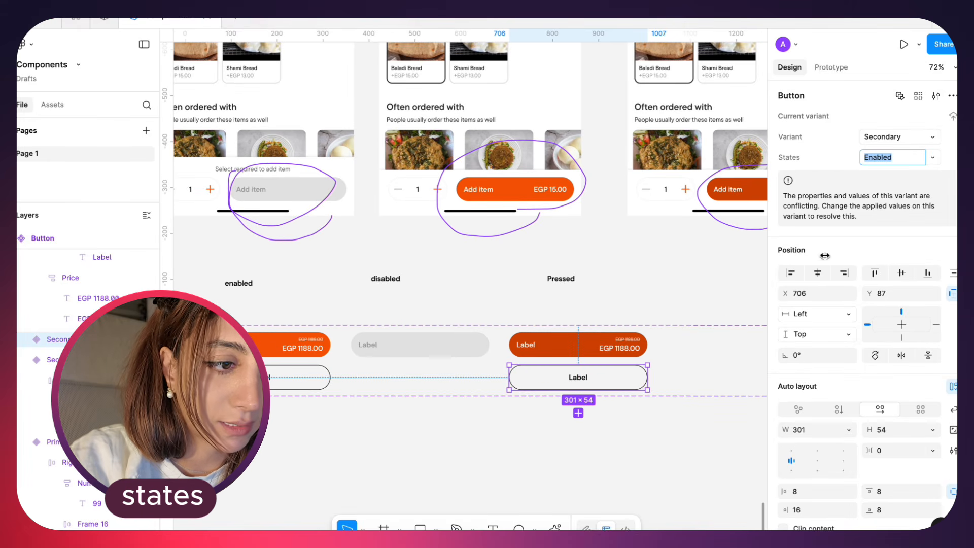
click(938, 161)
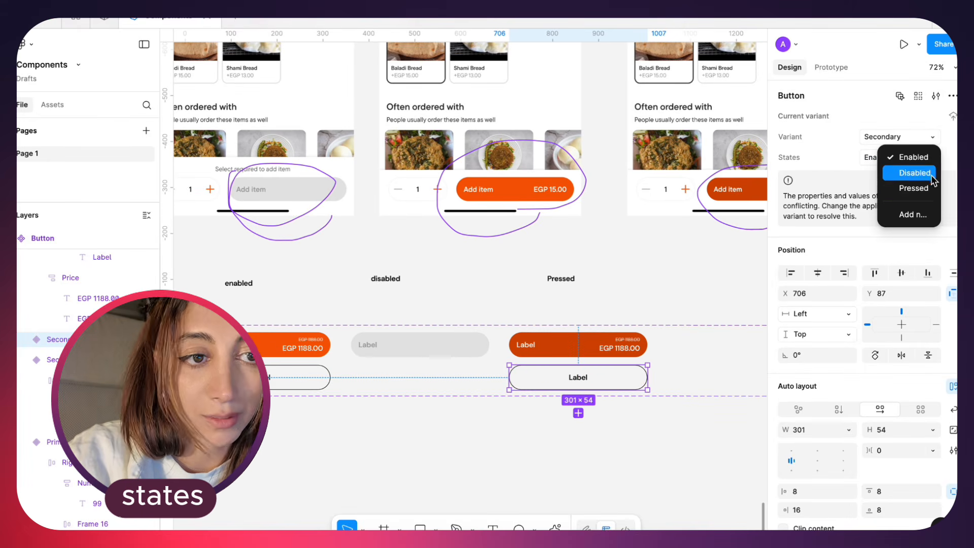
click(913, 188)
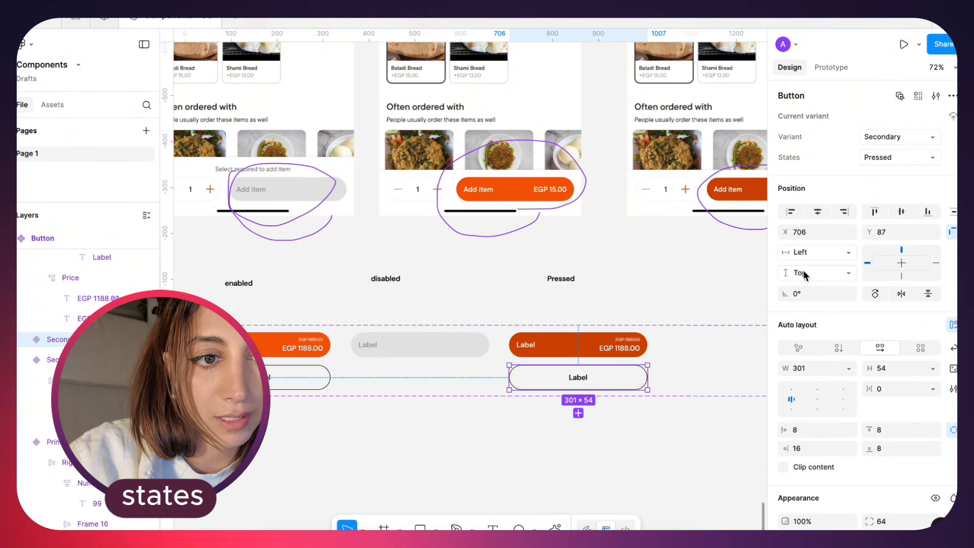
Check the grey "Add items" button in the reference screen and set the secondary pressed variant's stroke to 4B4B4B
scroll(654, 359, right, 2)
scroll(654, 359, up, 1)
scroll(628, 275, right, 3)
scroll(628, 275, down, 1)
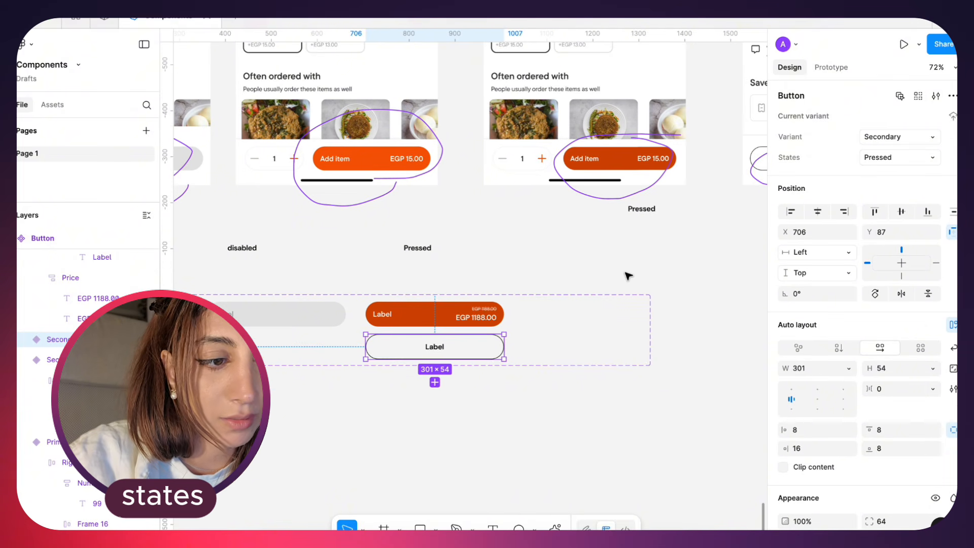
scroll(628, 275, right, 6)
scroll(613, 203, up, 5)
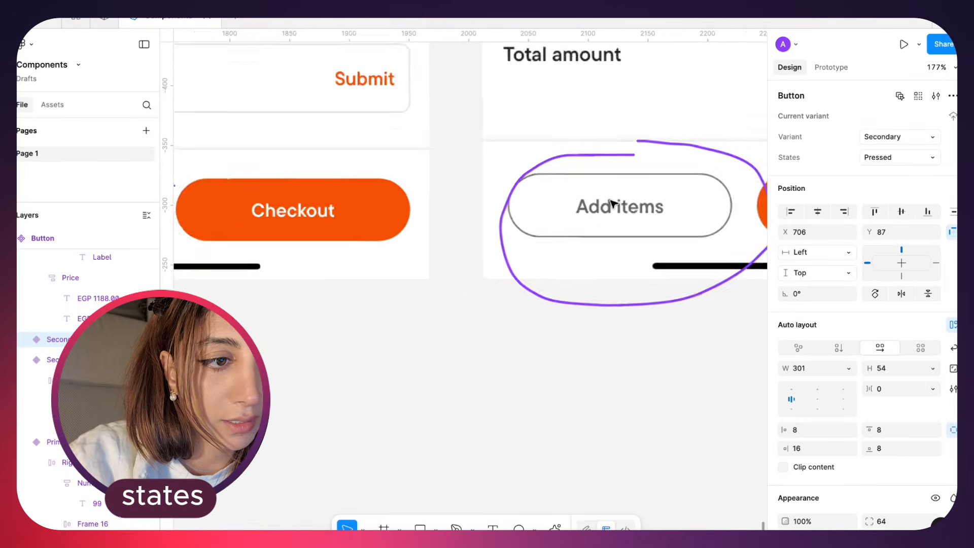
scroll(613, 203, up, 3)
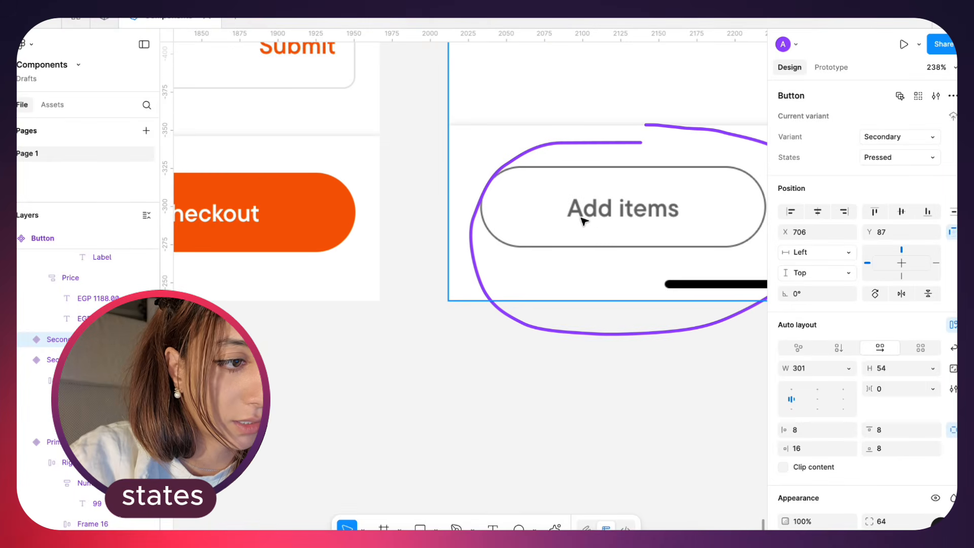
key(shift+2)
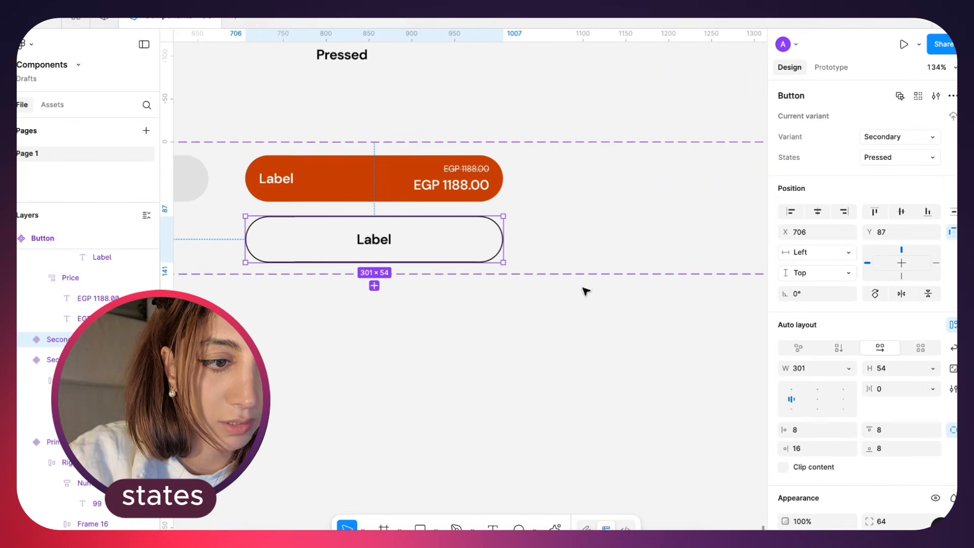
scroll(856, 501, down, 5)
click(786, 350)
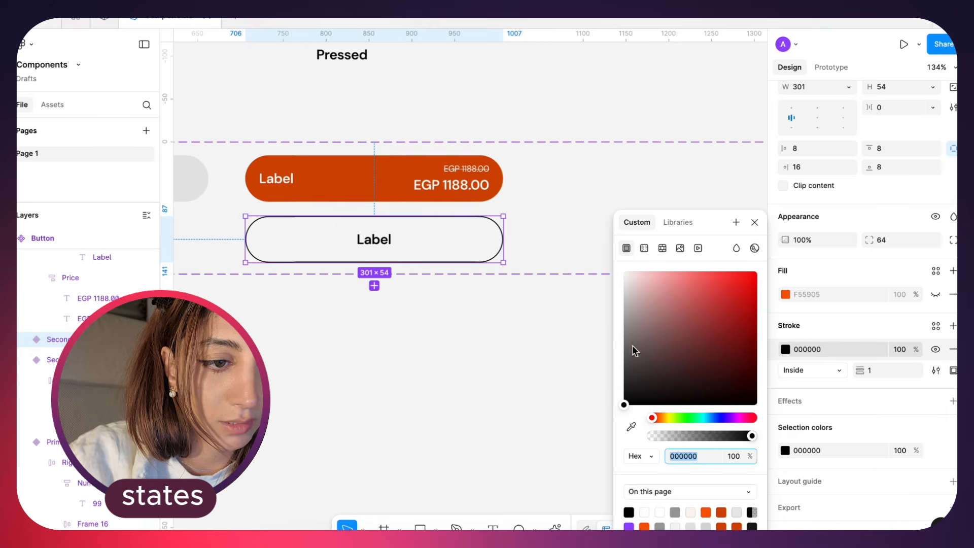
mouse_move(597, 361)
mouse_down()
mouse_move(591, 352)
mouse_move(589, 365)
mouse_up()
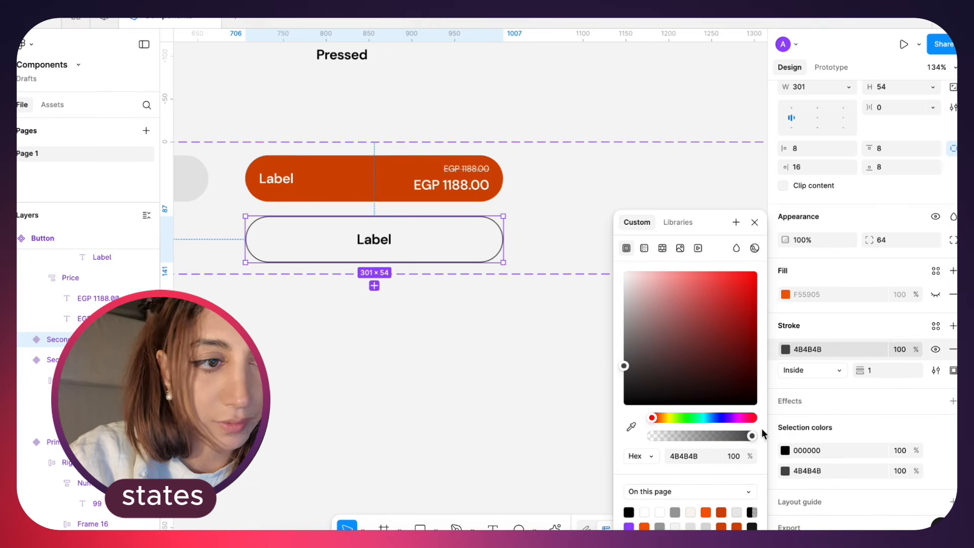
Lighten the label text colour of the secondary pressed variant from black to grey
click(785, 451)
drag(622, 289, 538, 373)
click(538, 373)
Narrow the Button component set to a width of 1052 so it ends just past the pressed variants
scroll(530, 376, down, 5)
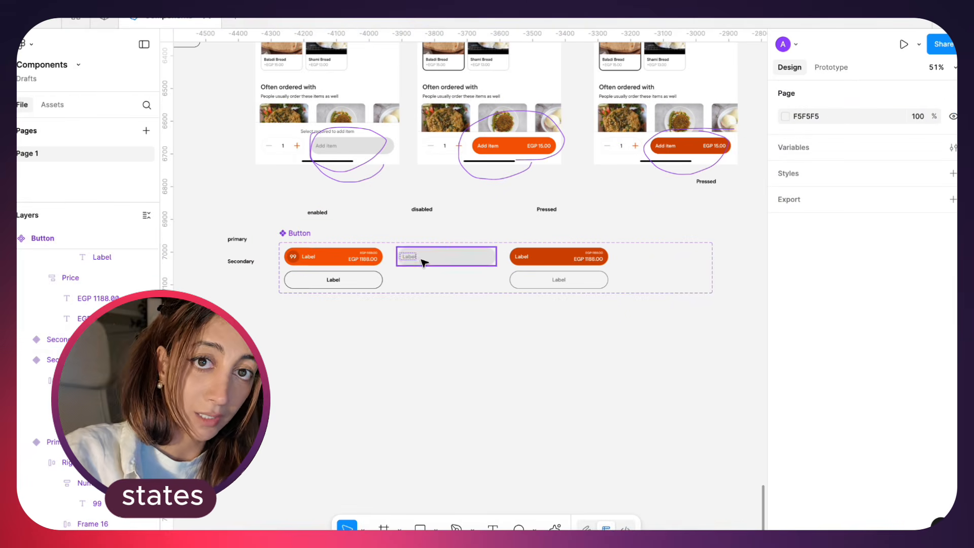
scroll(424, 262, down, 3)
click(575, 203)
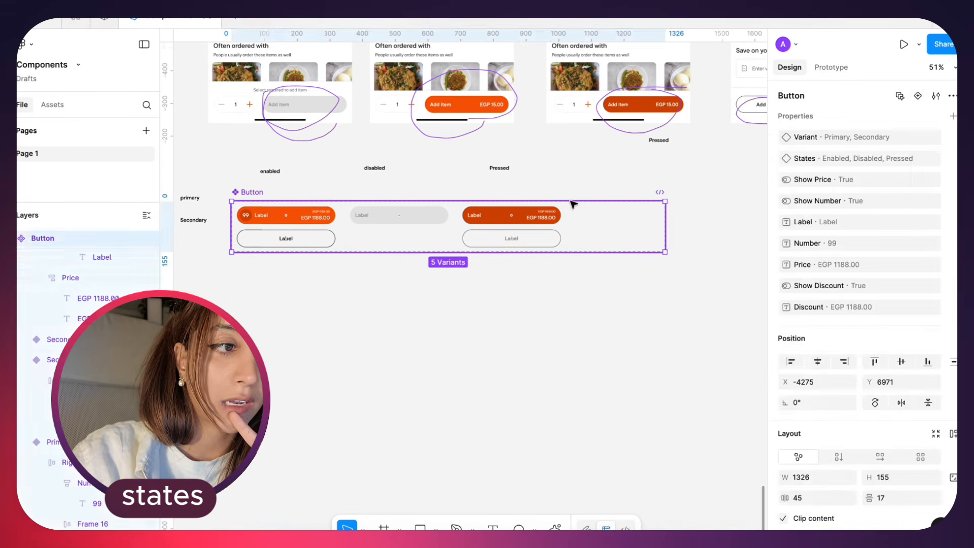
drag(665, 226, 576, 227)
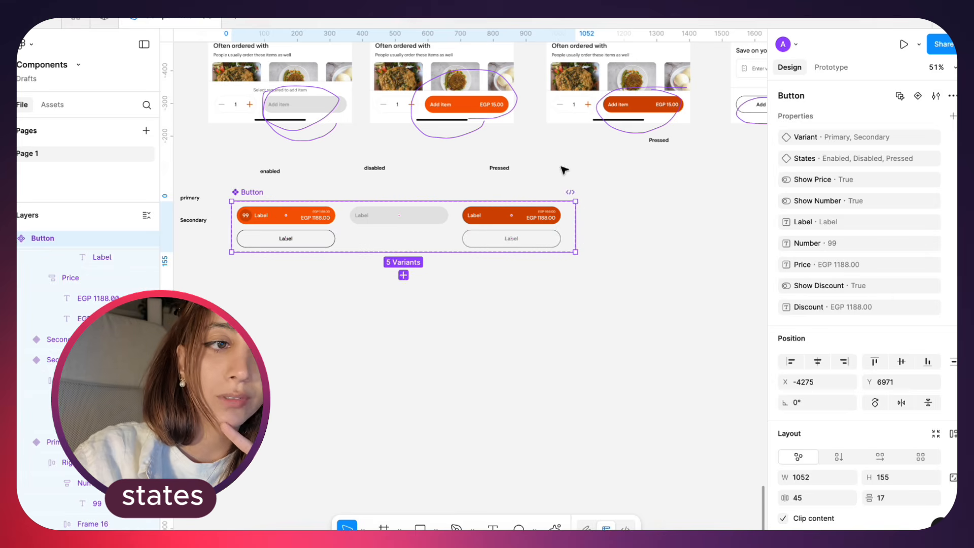
Move the three state captions down closer to the Button set and line up the primary and Secondary captions beside their rows
drag(560, 166, 251, 176)
scroll(264, 188, up, 3)
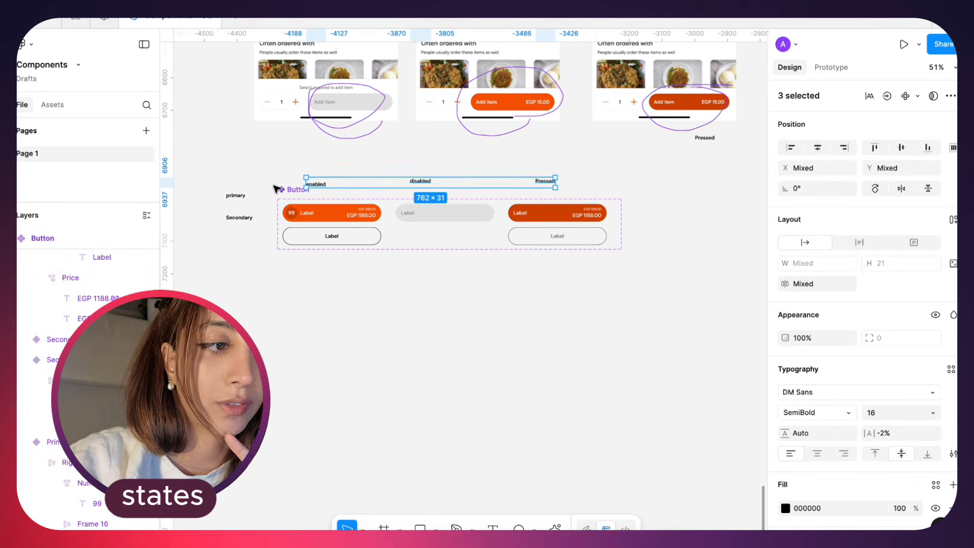
click(228, 174)
drag(228, 311, 228, 190)
Duplicate the secondary enabled variant under the primary disabled one at X 361, Y 87, as a Disabled variant with grey stroke and label
drag(318, 241, 488, 243)
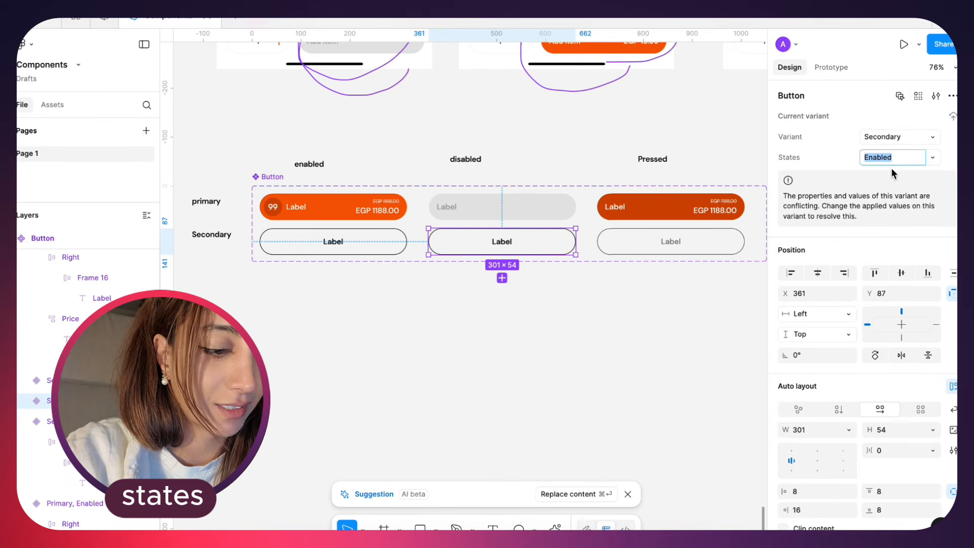
click(932, 158)
click(929, 174)
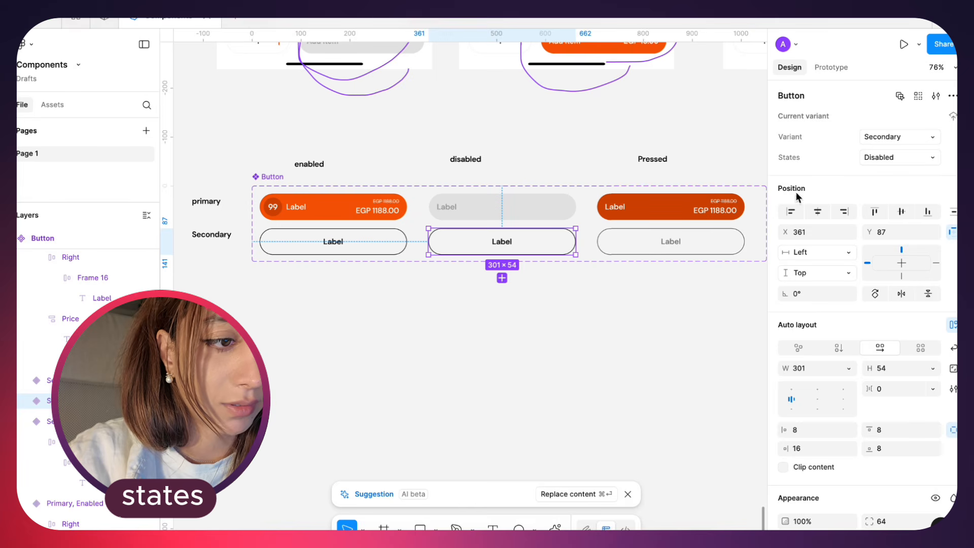
scroll(811, 421, down, 5)
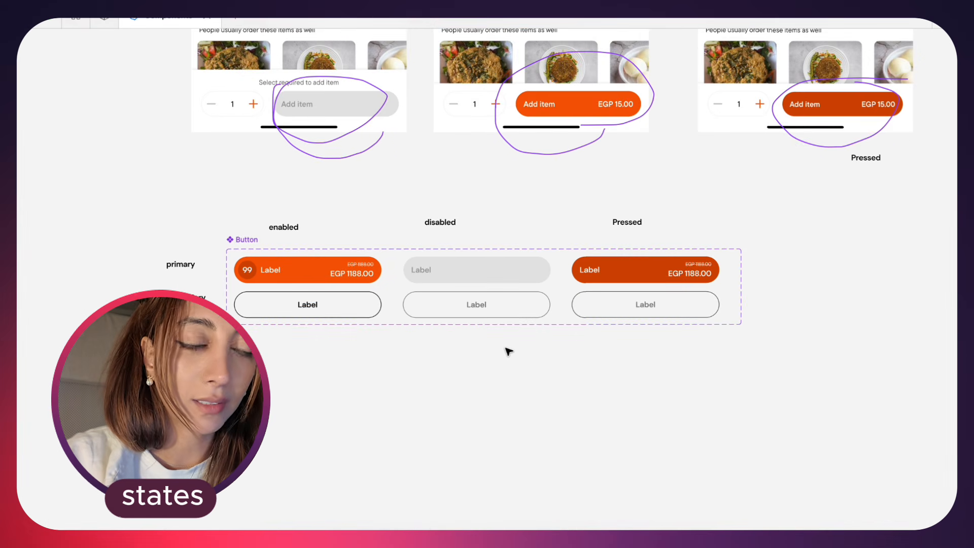
scroll(509, 352, right, 2)
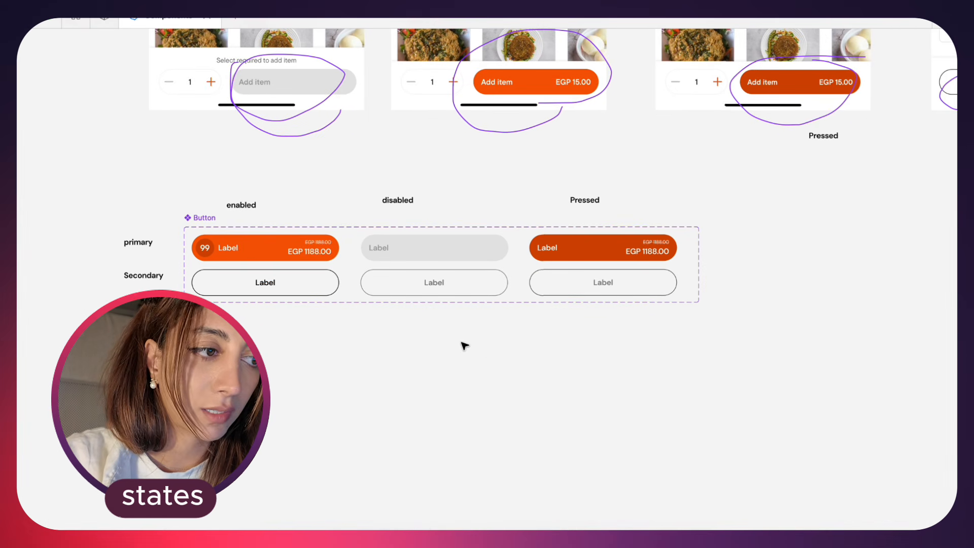
click(320, 253)
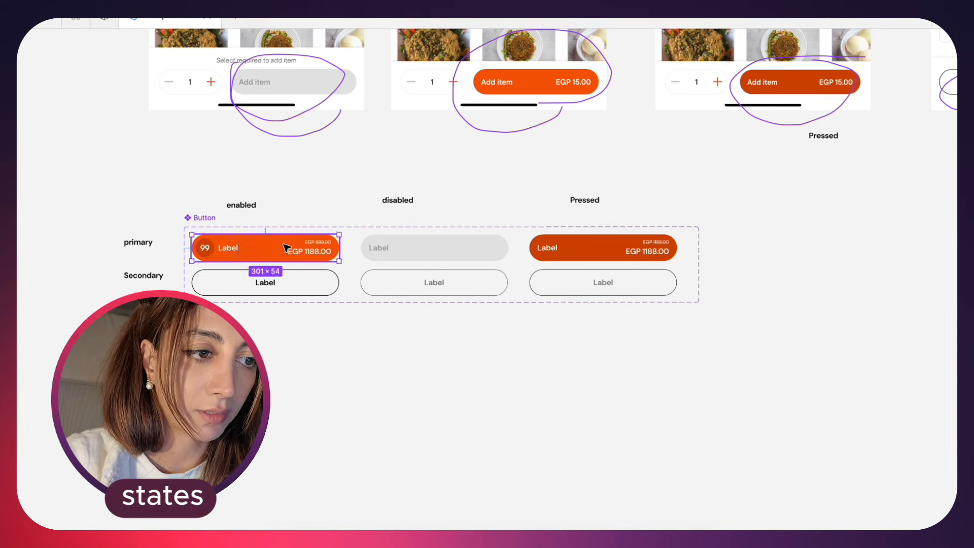
right_click(229, 247)
click(786, 247)
click(786, 247)
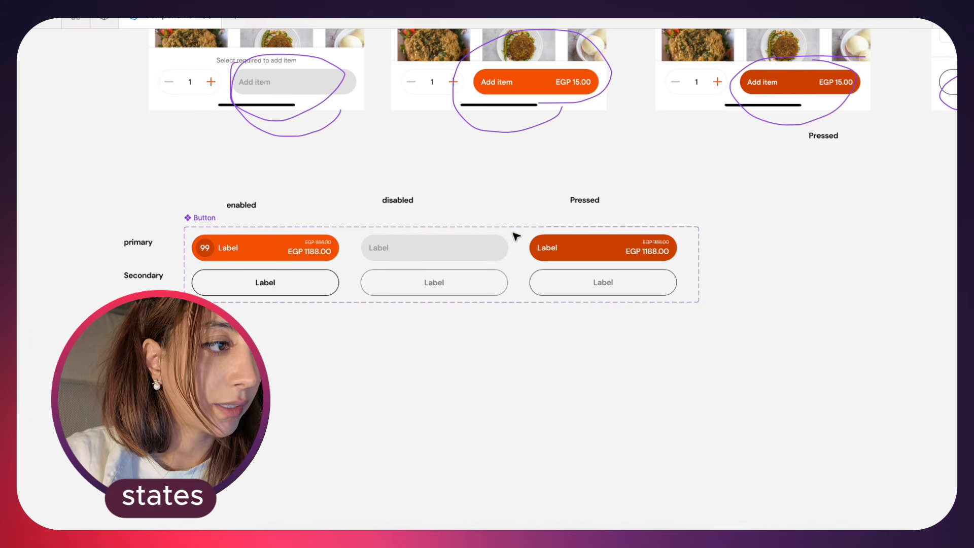
Insert a Button instance from this file's assets below the component set at X -3813, Y 7311
key(ctrl+backslash)
click(52, 104)
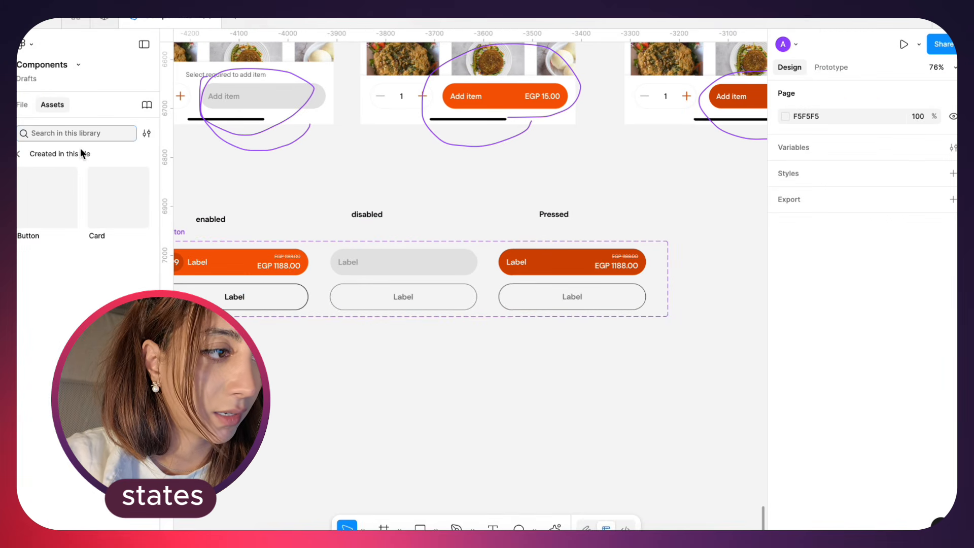
drag(44, 185, 450, 389)
scroll(450, 389, down, 5)
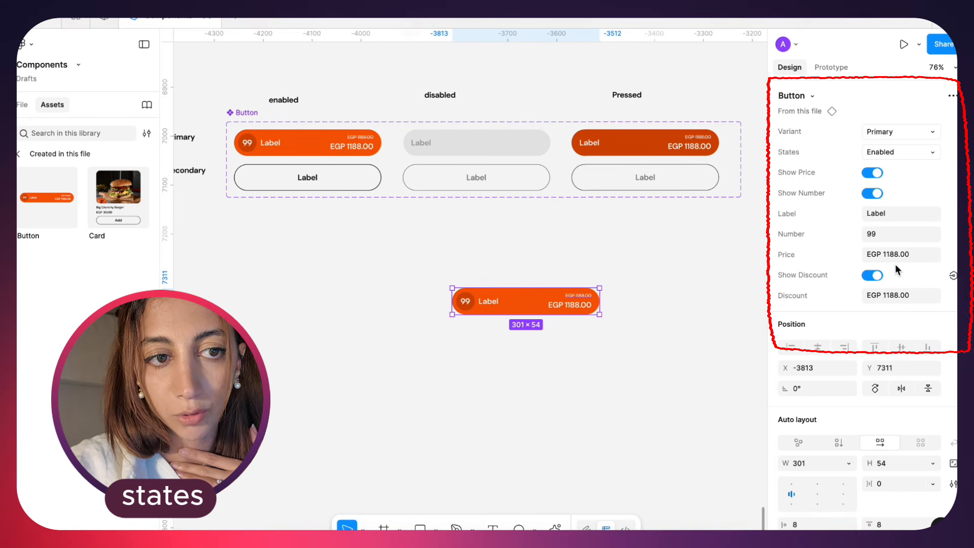
Test the Button instance as Secondary, return it to Primary, and try its Disabled and Pressed states
click(899, 132)
click(896, 144)
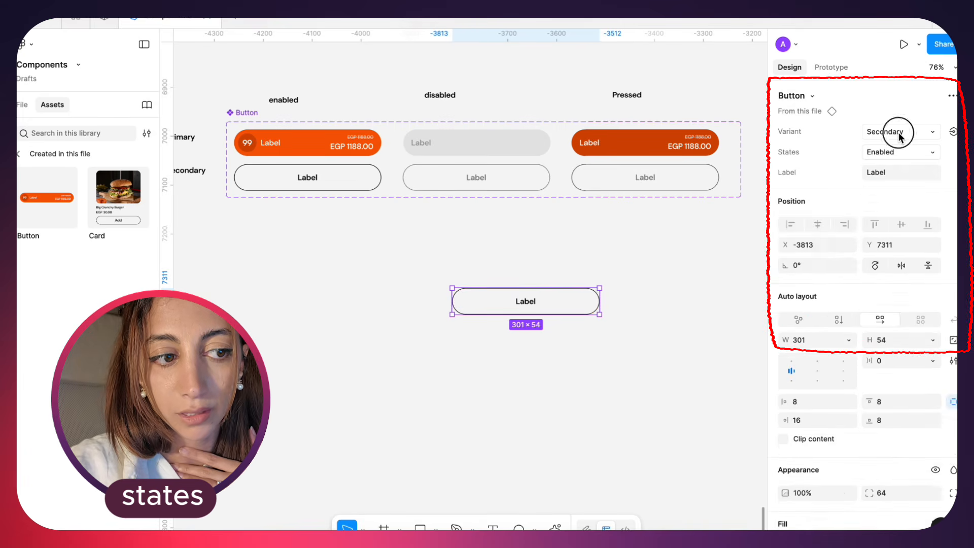
click(899, 133)
click(898, 120)
click(904, 150)
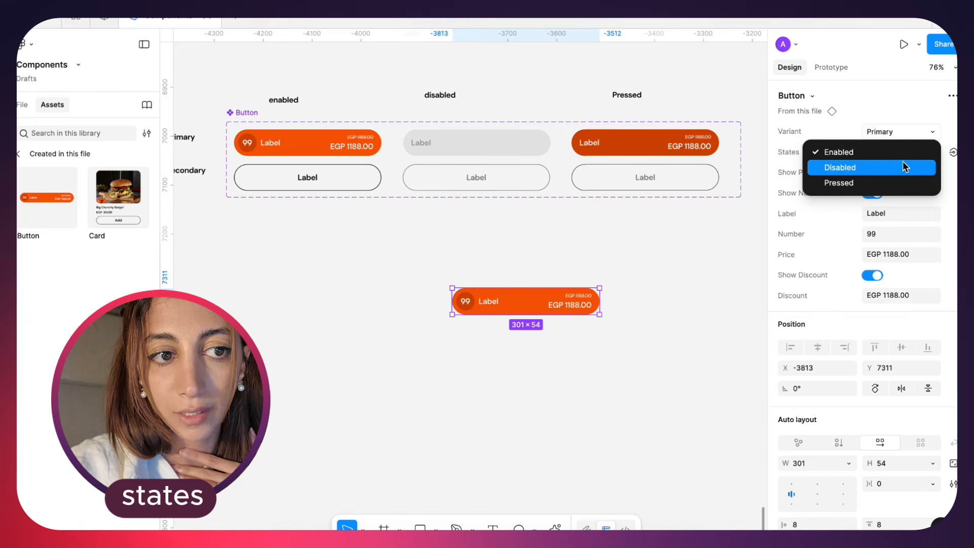
click(903, 163)
click(905, 151)
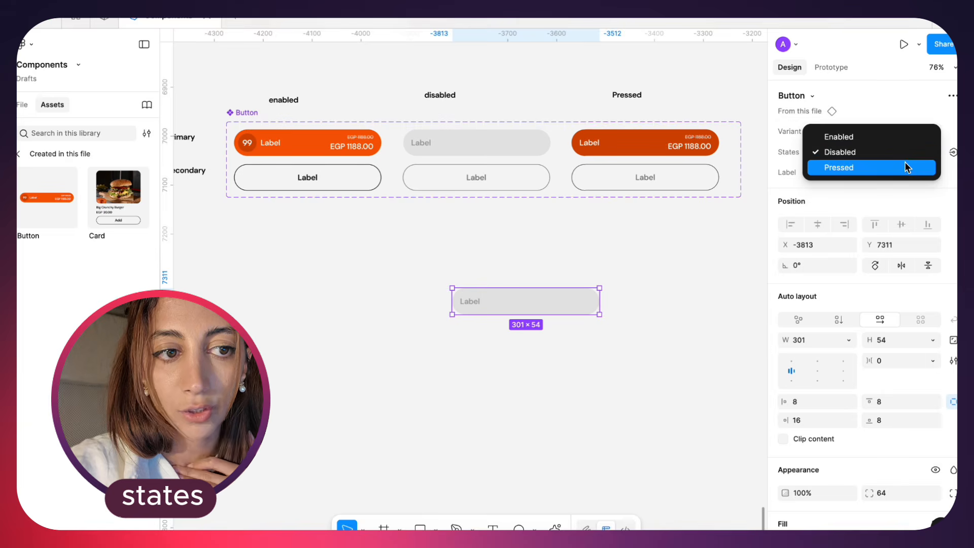
click(906, 168)
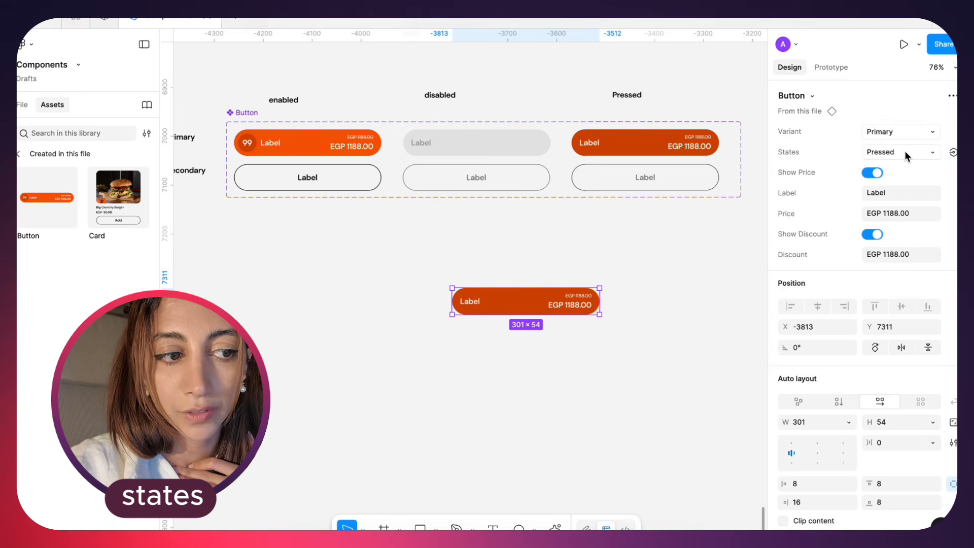
Toggle the pressed instance's Show Price and Show Discount off and on, and check its Label, Price and Discount values for editing
click(877, 173)
click(877, 173)
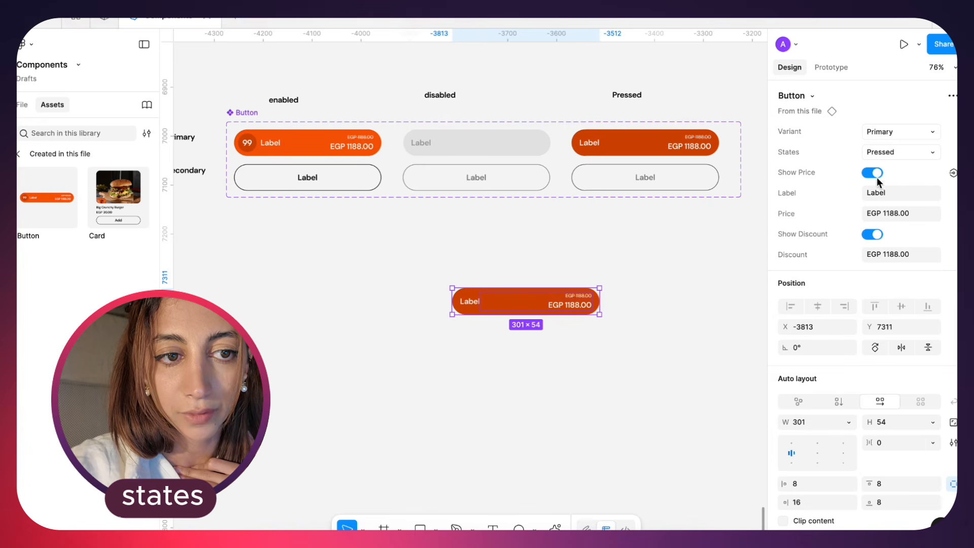
click(873, 234)
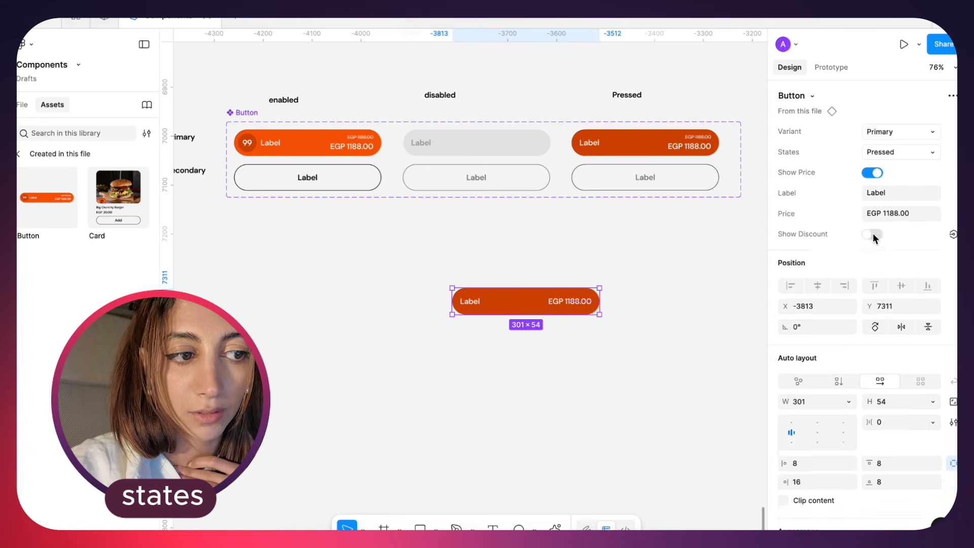
click(873, 234)
click(887, 197)
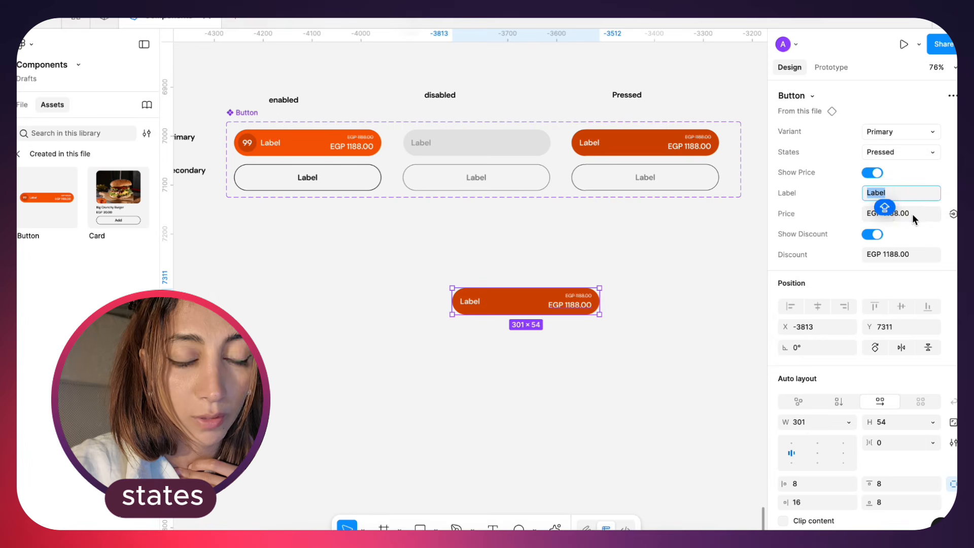
click(913, 215)
click(902, 253)
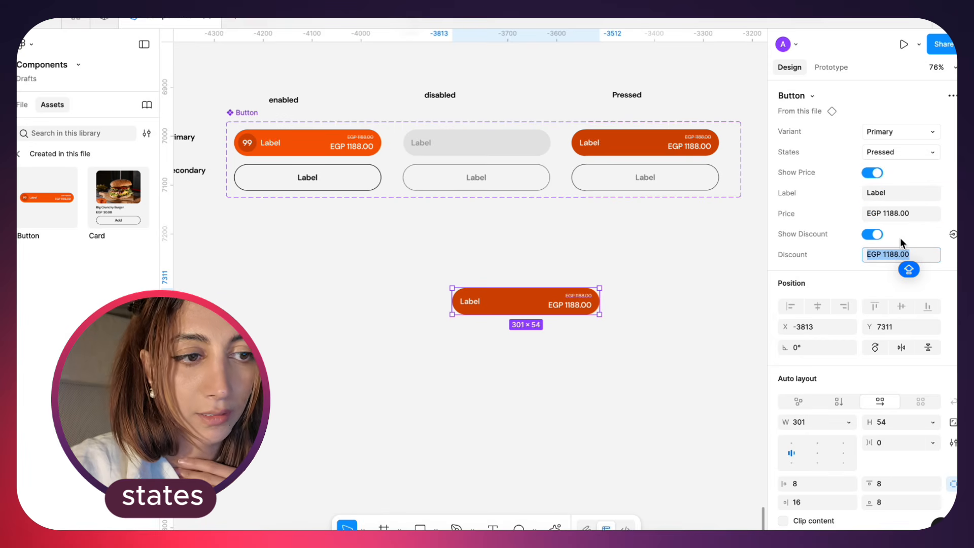
click(901, 238)
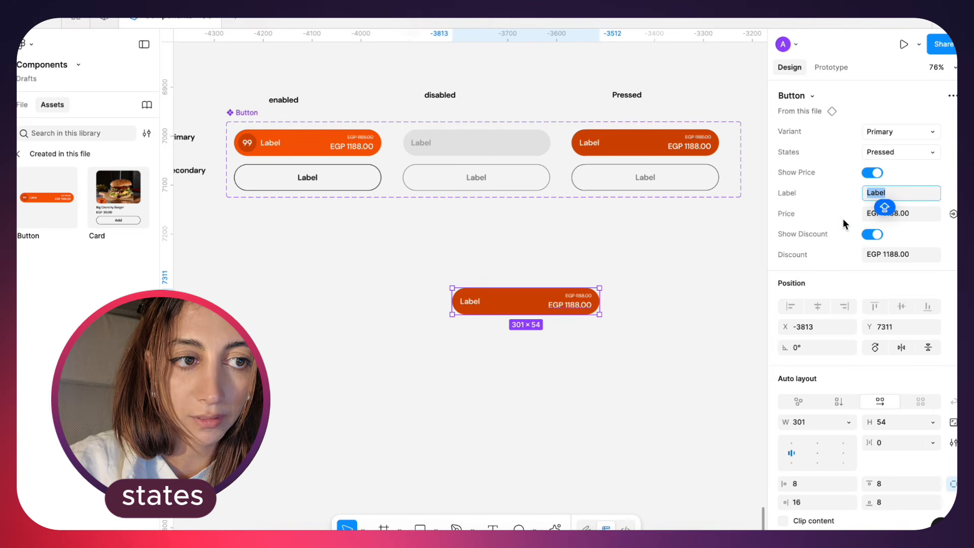
click(827, 230)
Switch the instance to Secondary and back to Primary, set its state to Enabled, and toggle Show Number off and on
click(863, 134)
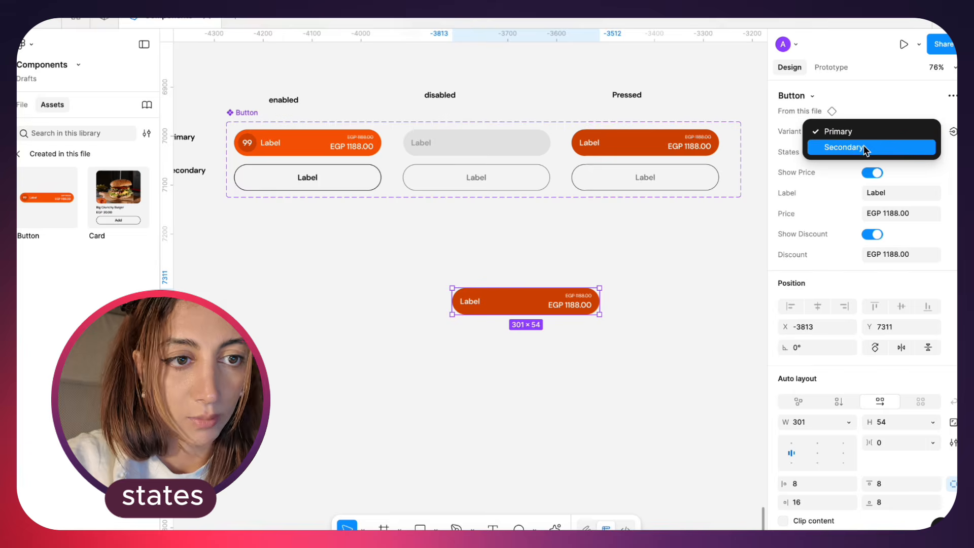
click(865, 147)
click(874, 130)
click(874, 117)
click(885, 148)
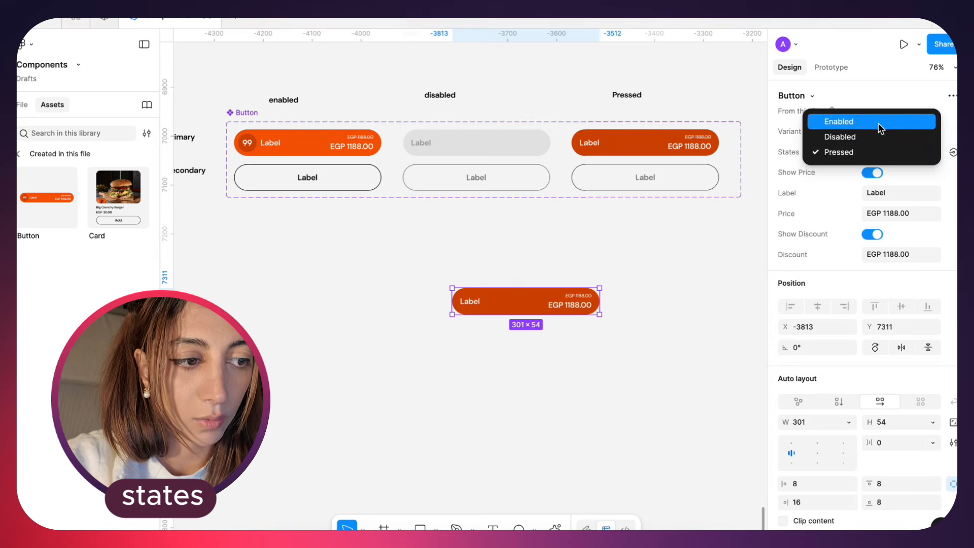
click(878, 123)
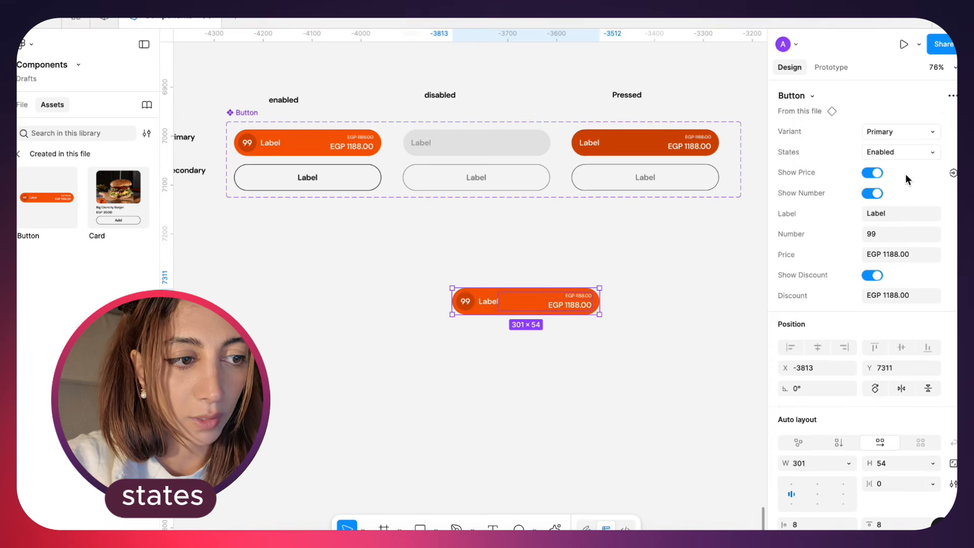
click(872, 194)
click(872, 194)
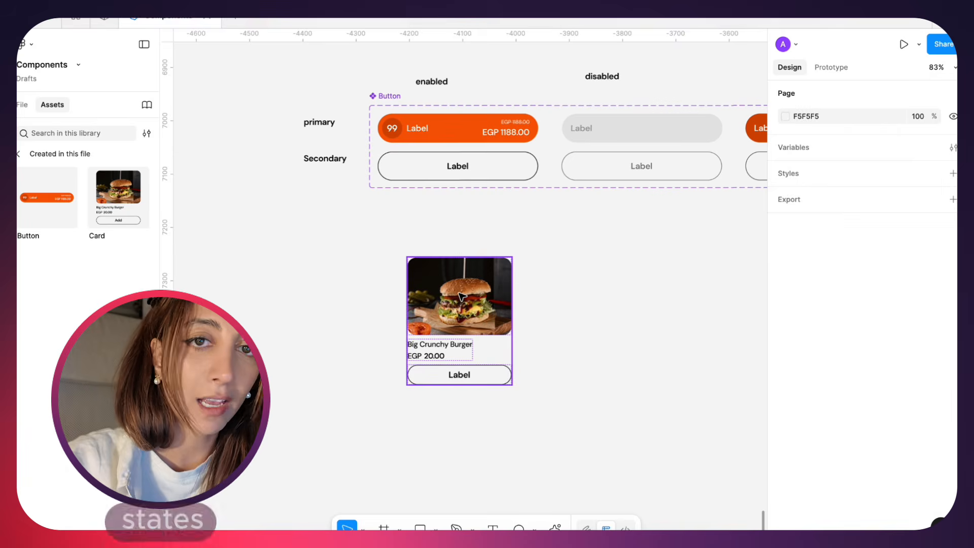
Set the nested button of the burger Card instance to the Primary variant
click(459, 314)
scroll(546, 355, right, 3)
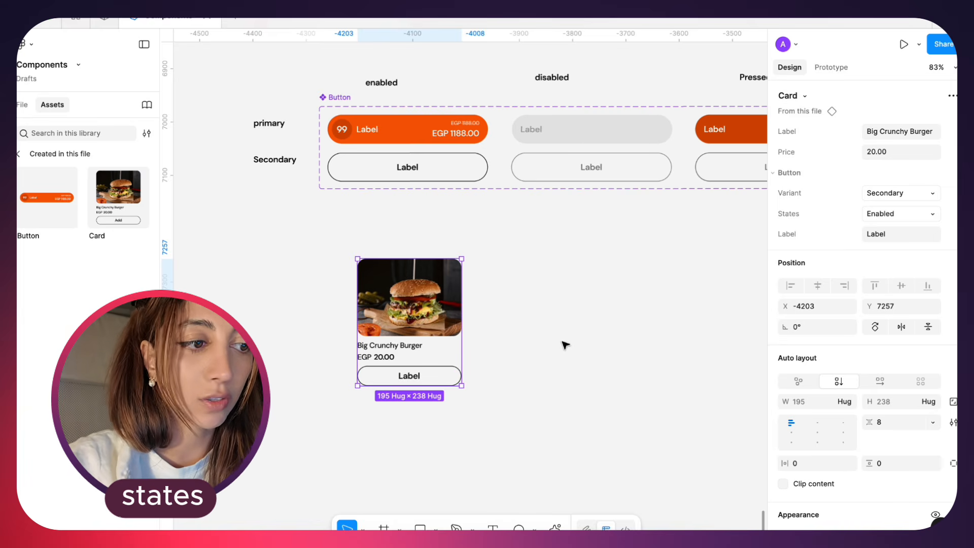
scroll(473, 211, down, 5)
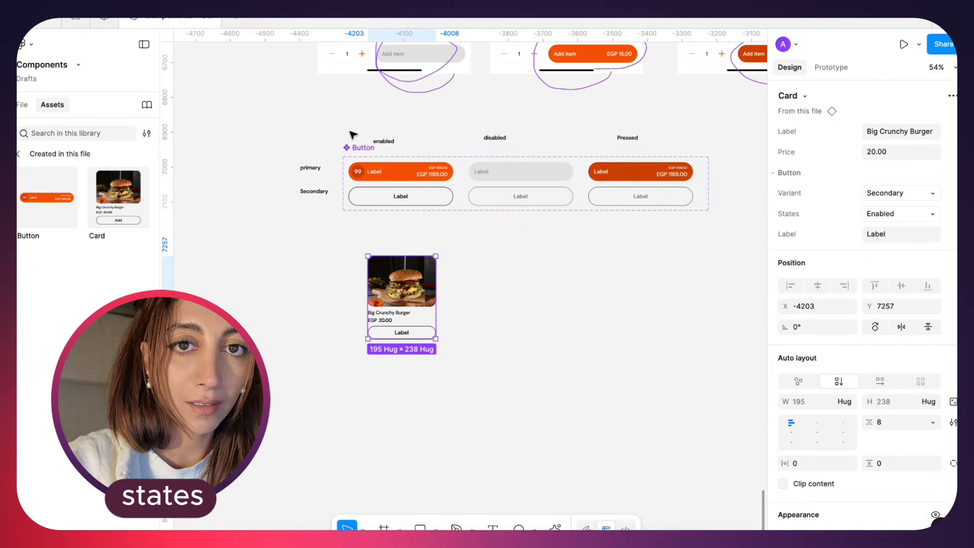
click(476, 207)
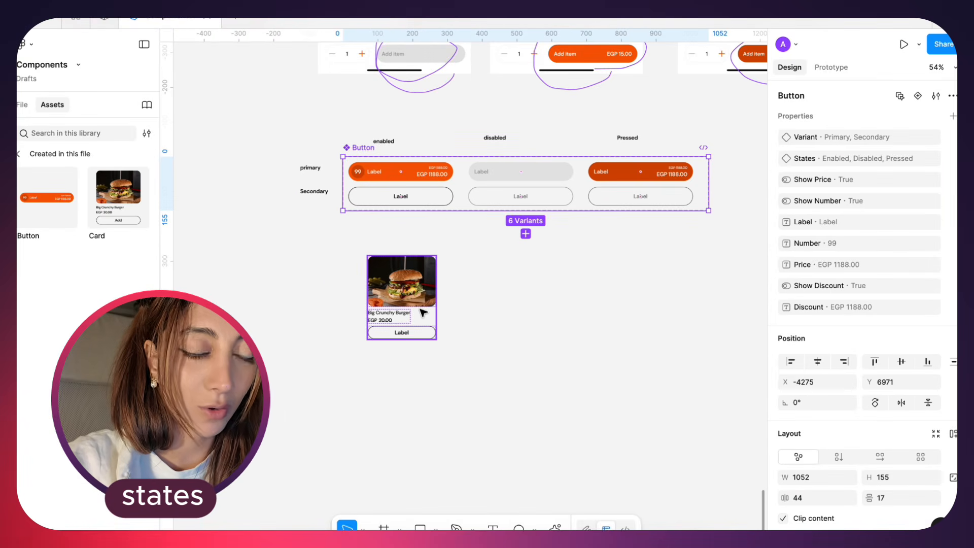
click(423, 313)
scroll(431, 307, up, 3)
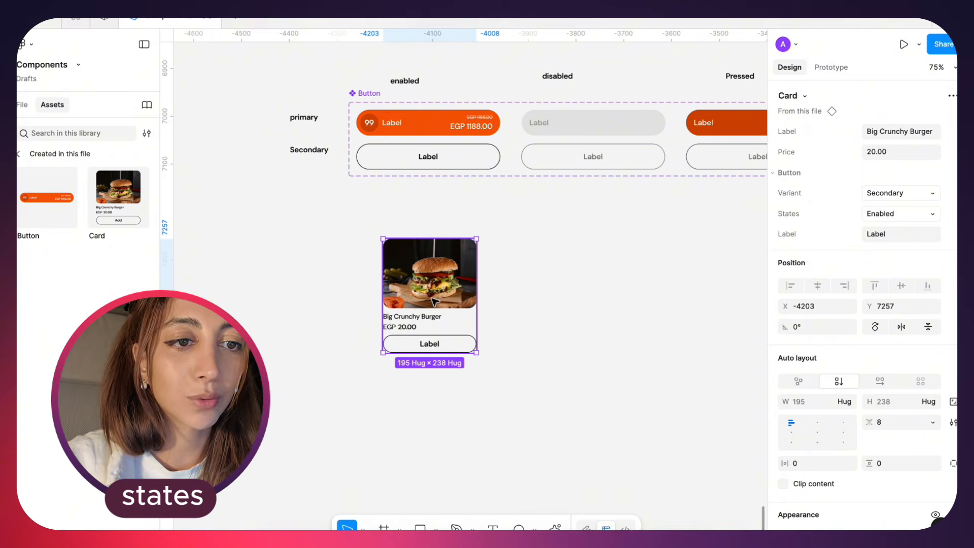
click(890, 196)
click(842, 177)
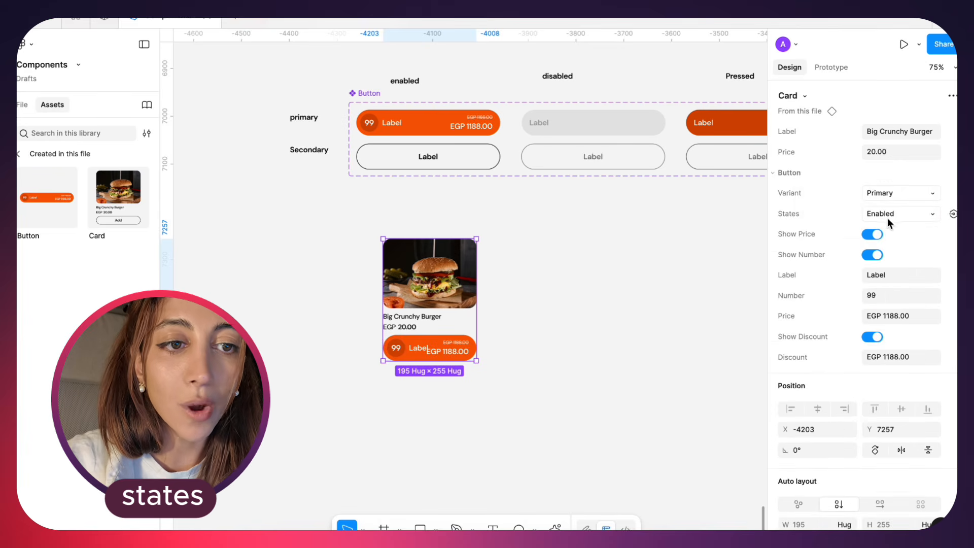
Try the Disabled and Pressed states on the card's nested button, return it to Enabled, and set its variant to Secondary
click(896, 215)
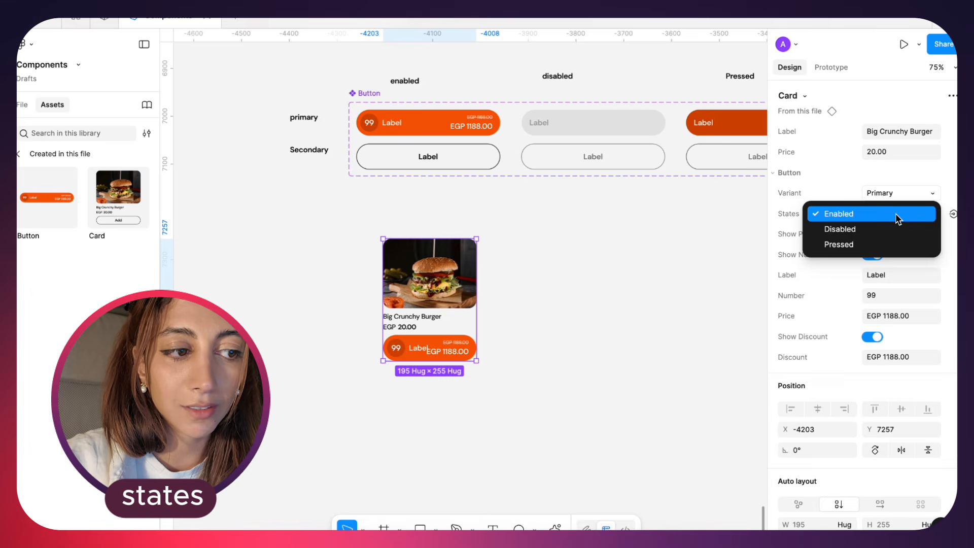
click(894, 228)
click(896, 215)
click(896, 229)
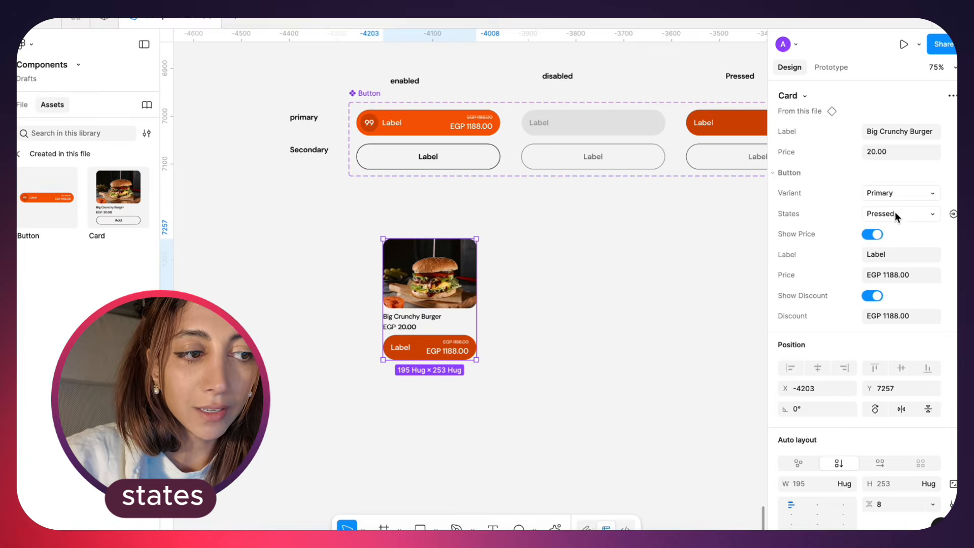
click(895, 213)
click(889, 185)
click(890, 193)
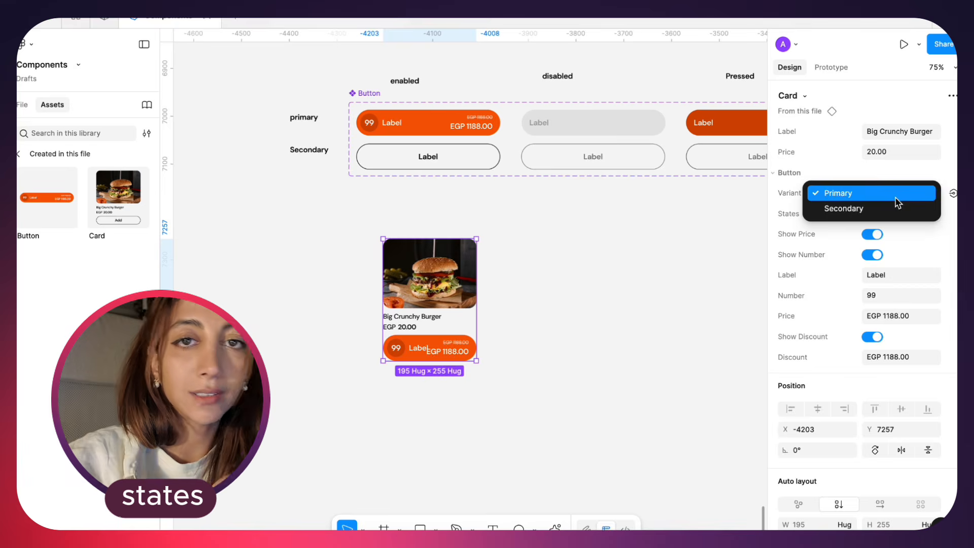
click(895, 209)
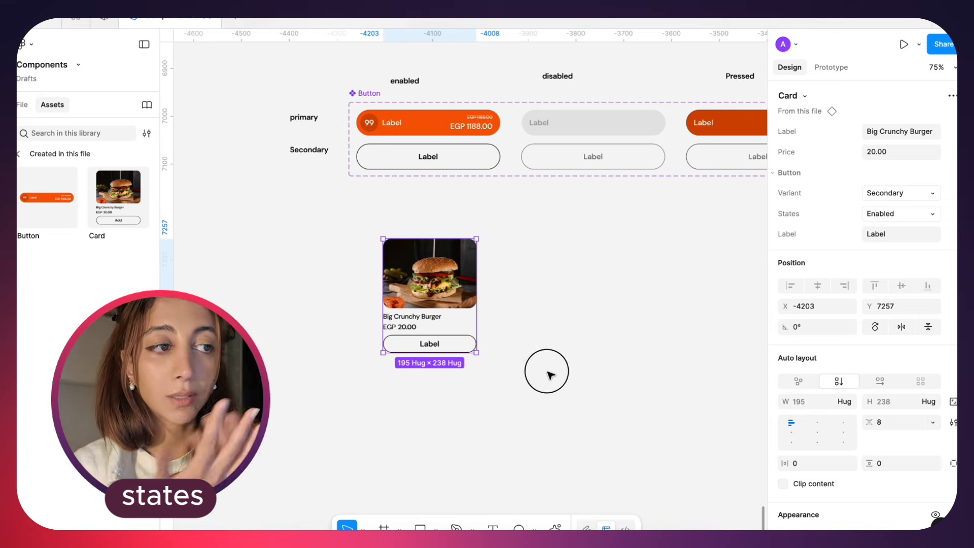
Delete the test Card instance below the Button component set
click(548, 374)
scroll(548, 374, down, 5)
click(489, 337)
key(Delete)
scroll(488, 337, up, 3)
scroll(489, 336, right, 3)
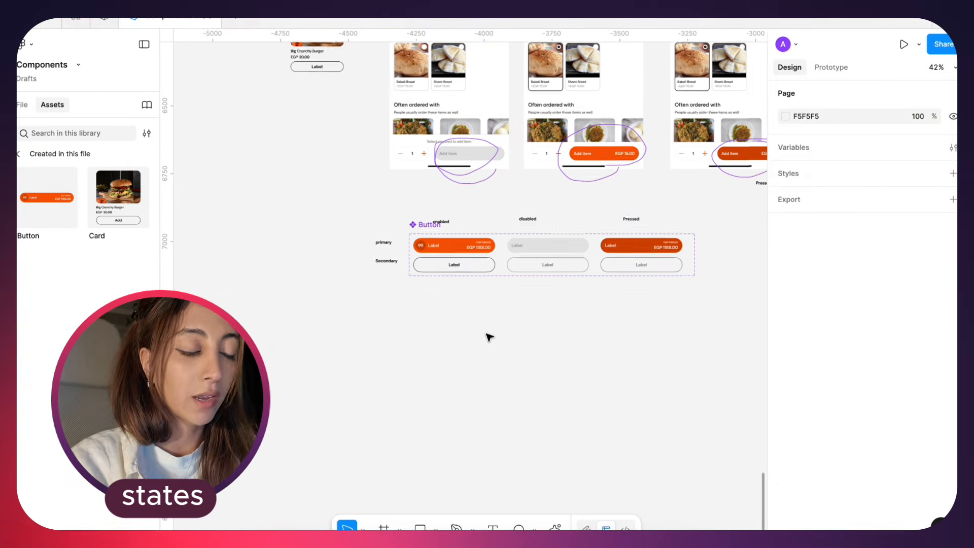
Move the Button component set to X -4289, Y 6967 and check its primary disabled and pressed variants
mouse_move(304, 261)
mouse_down()
mouse_move(318, 306)
mouse_move(315, 282)
mouse_move(327, 273)
mouse_move(301, 265)
mouse_up()
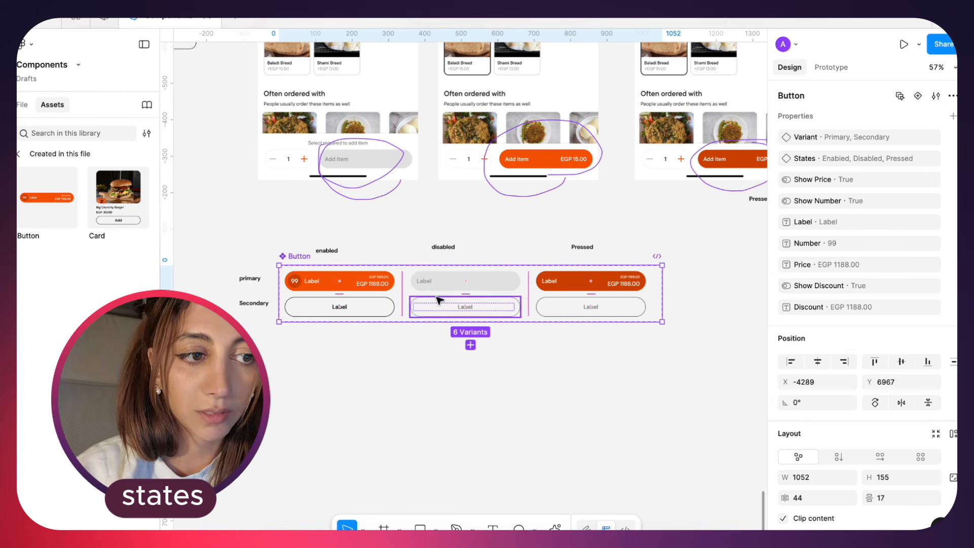
click(442, 280)
click(576, 288)
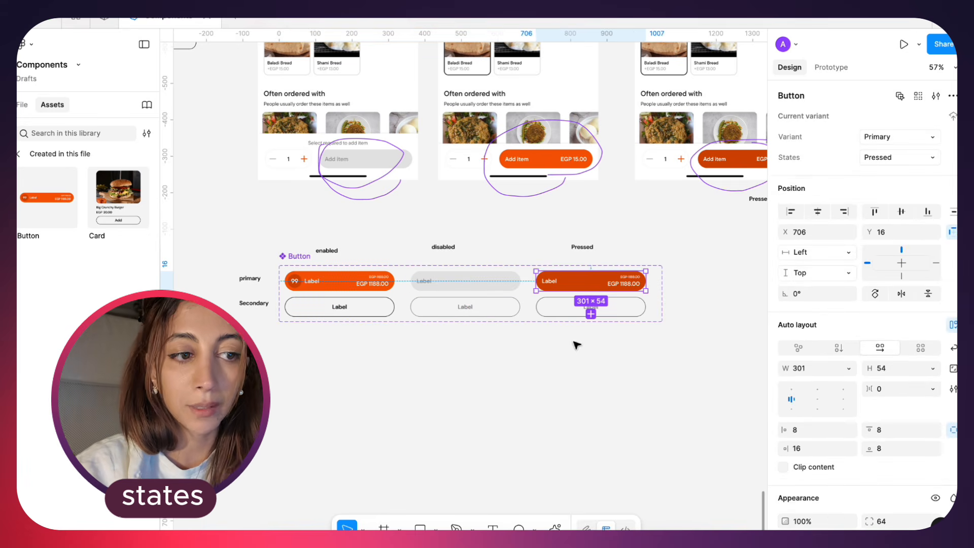
click(537, 389)
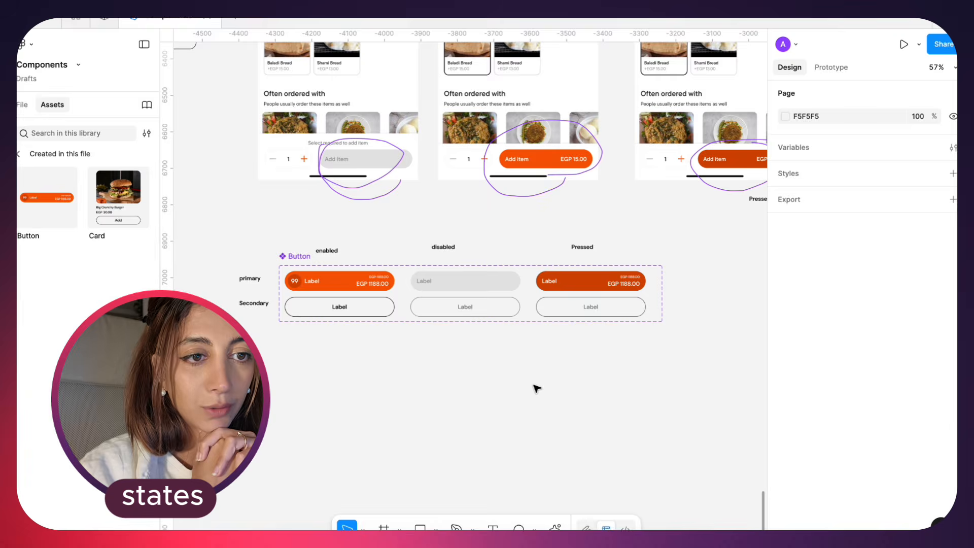